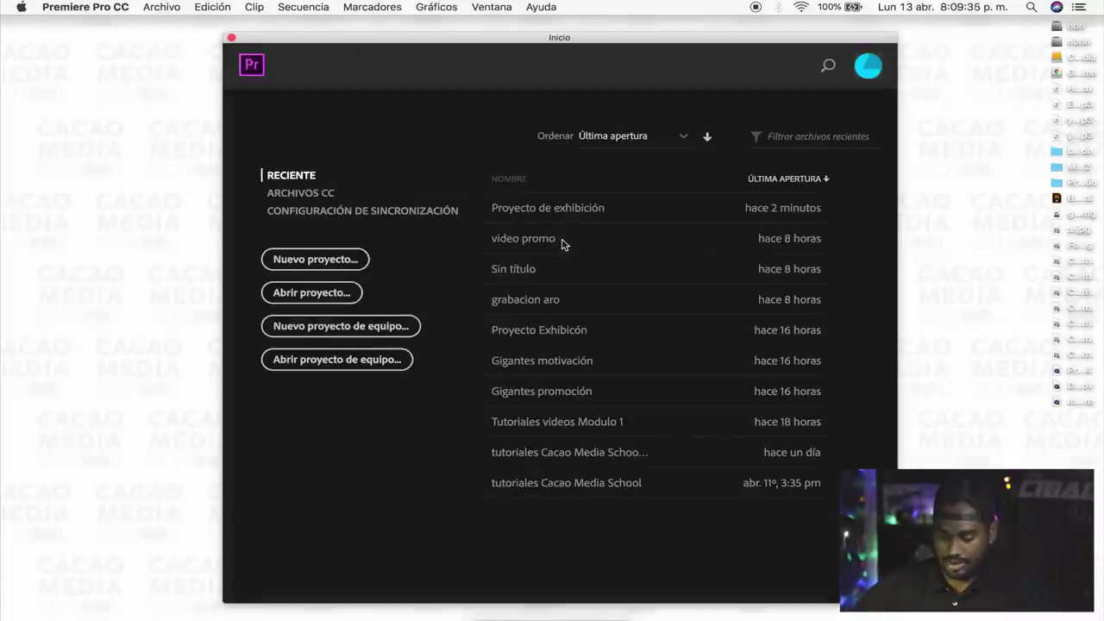
Open the Proyecto de exhibición project and create a new Bandeja bin.
click(561, 209)
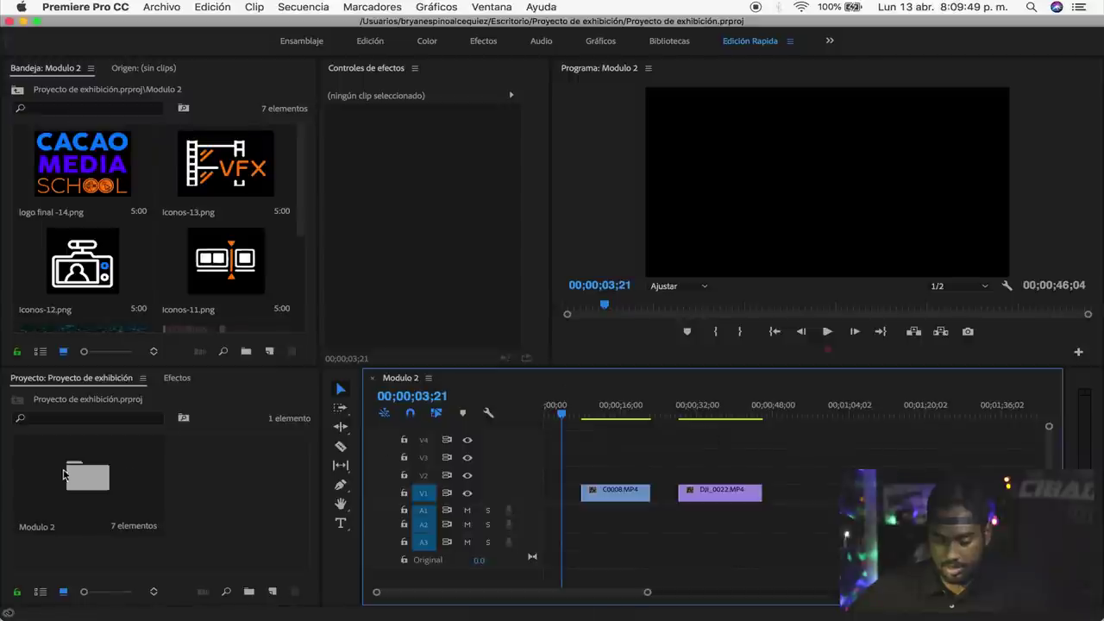
click(69, 471)
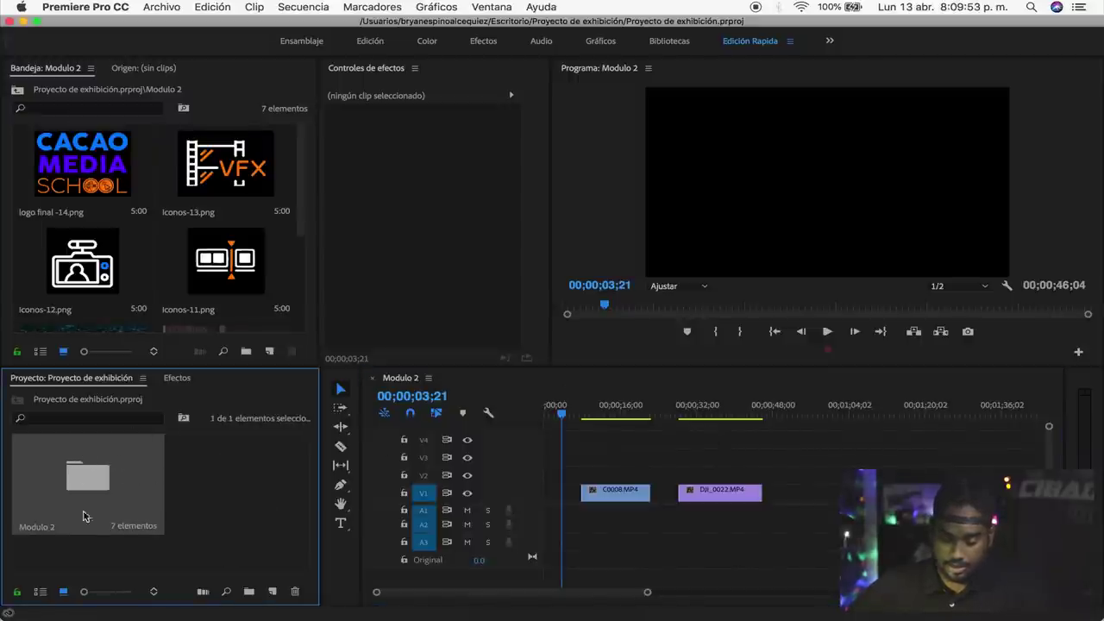
click(229, 492)
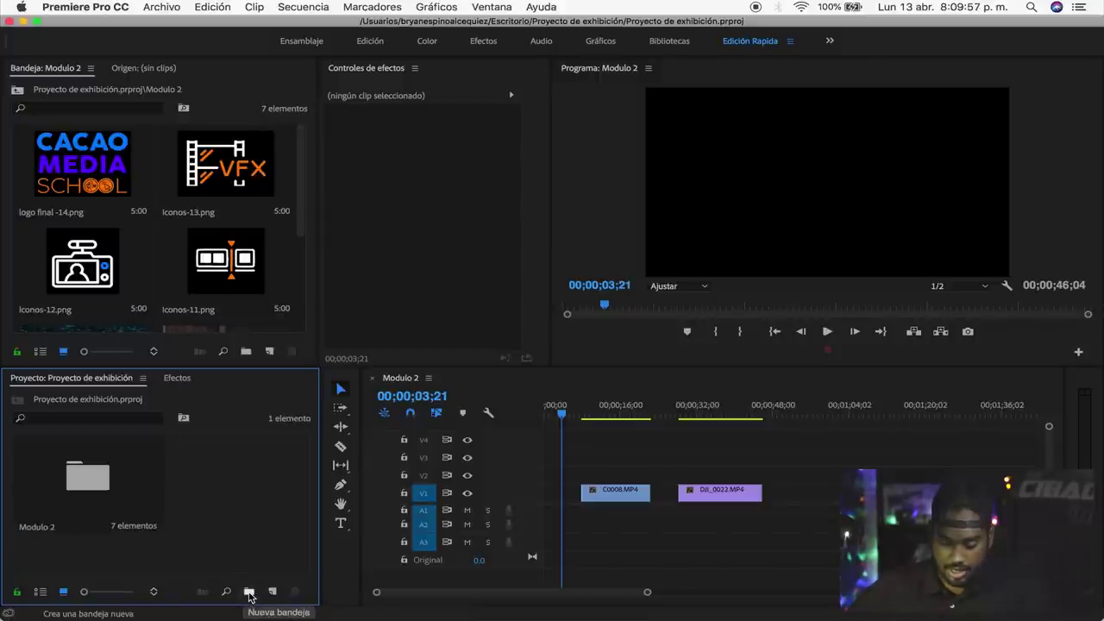
click(248, 593)
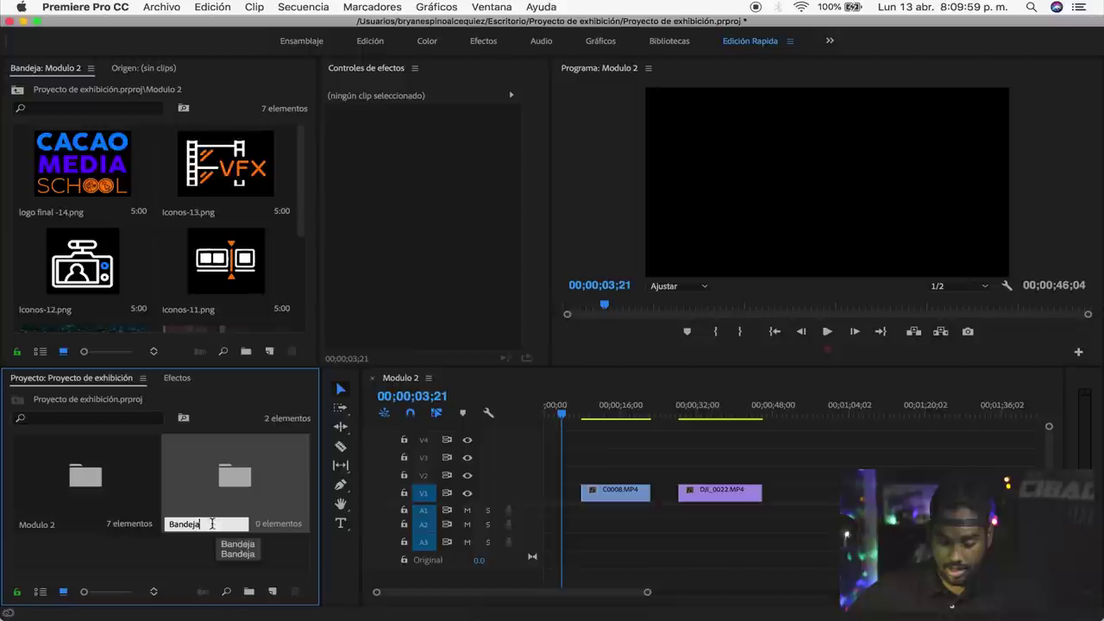
double_click(232, 482)
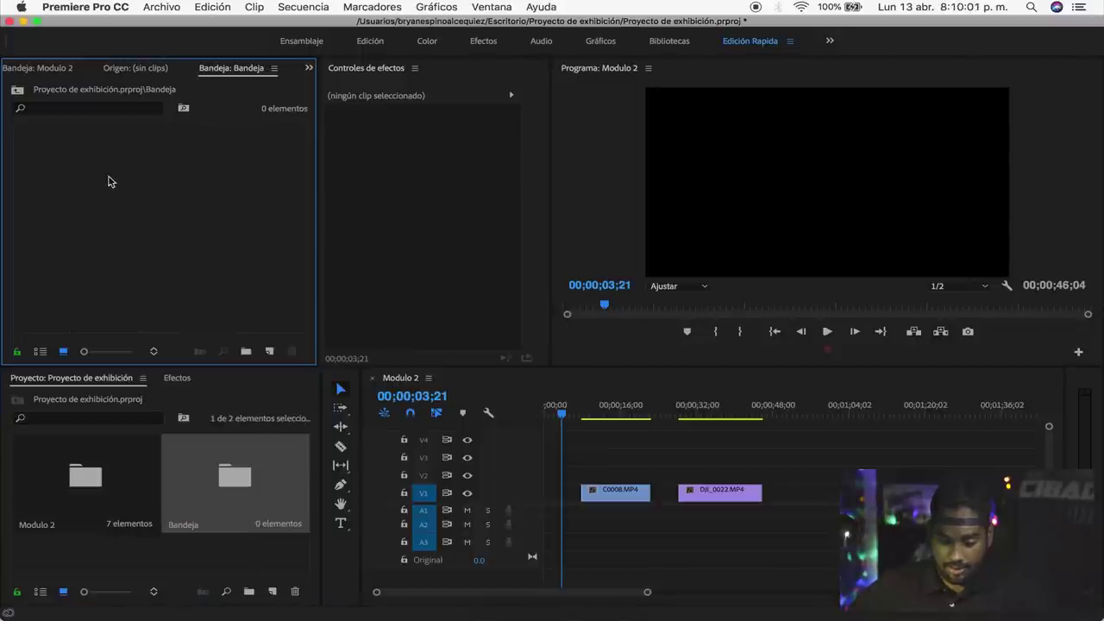
Close and delete the empty Bandeja bin, then bring up the Import dialog.
right_click(176, 169)
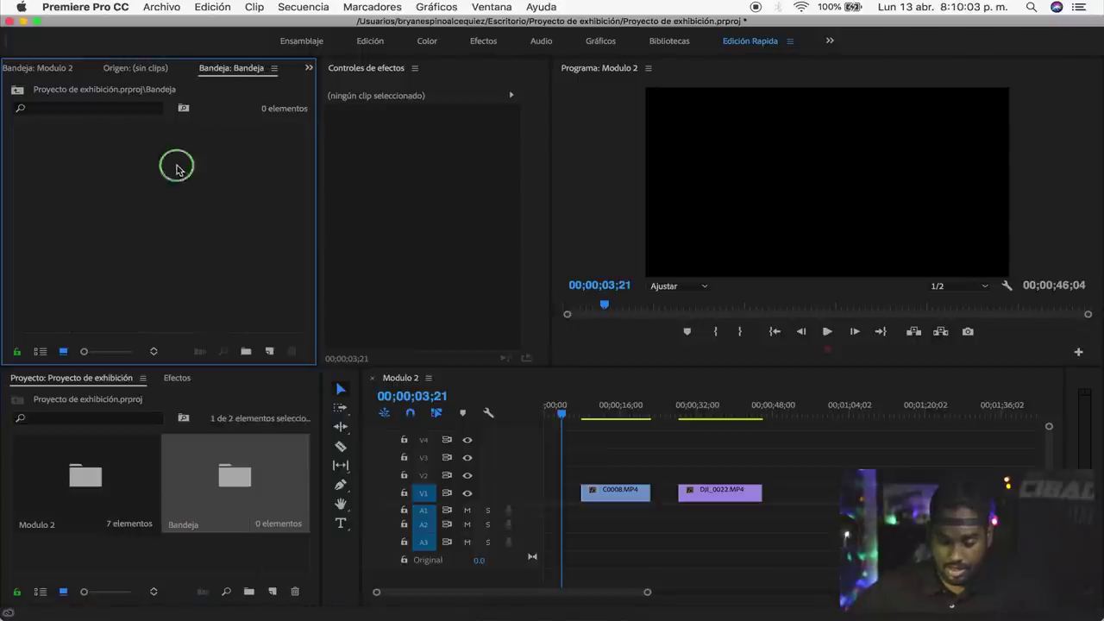
click(274, 68)
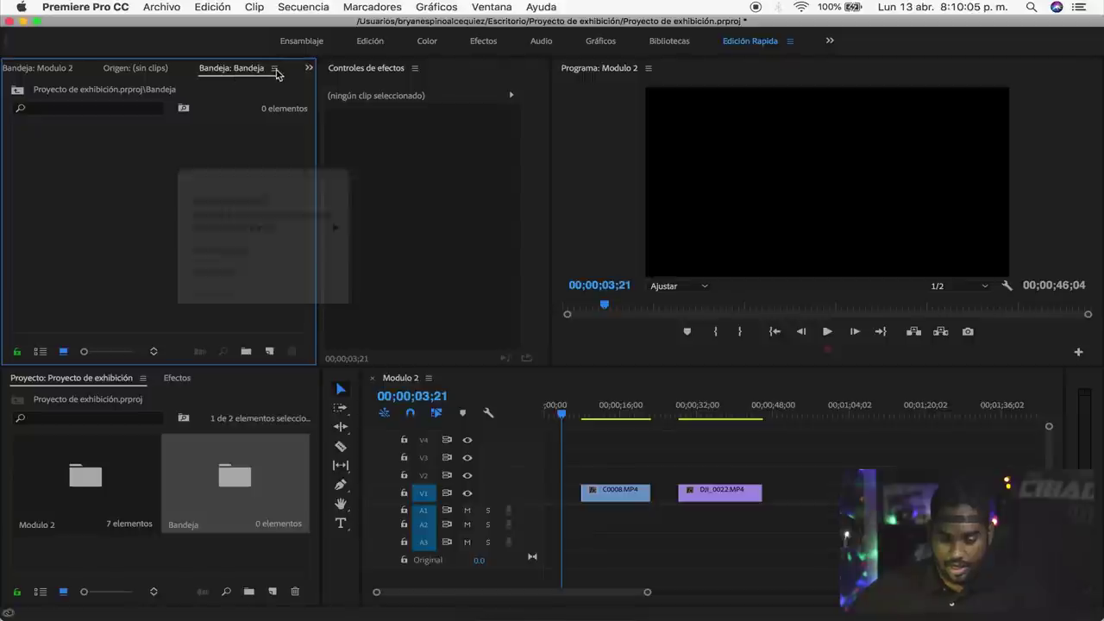
click(274, 68)
click(299, 82)
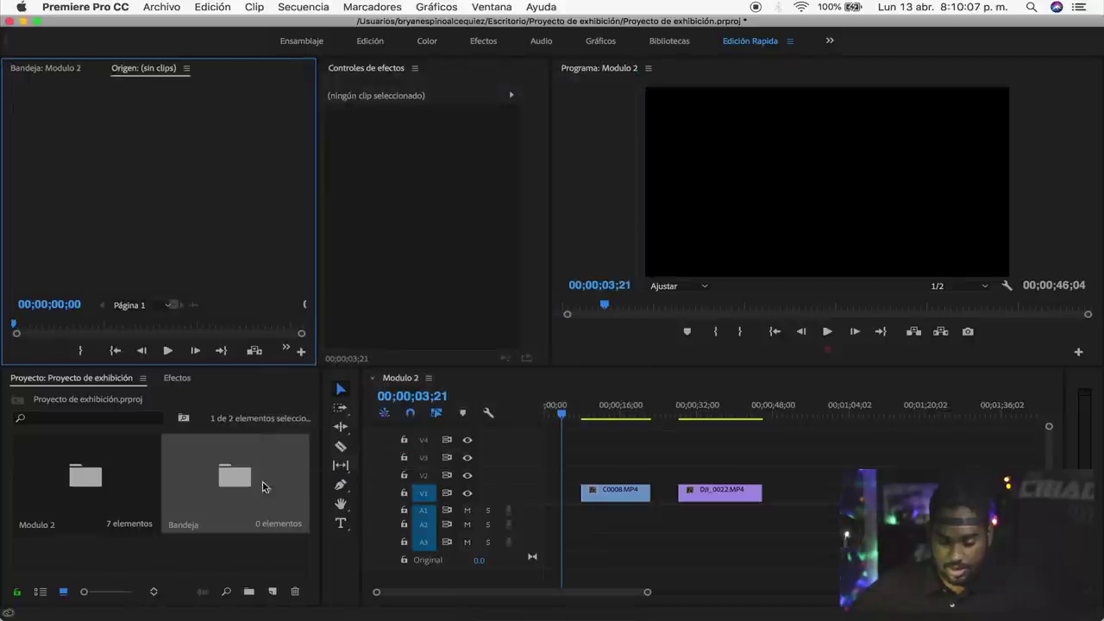
right_click(255, 461)
click(274, 313)
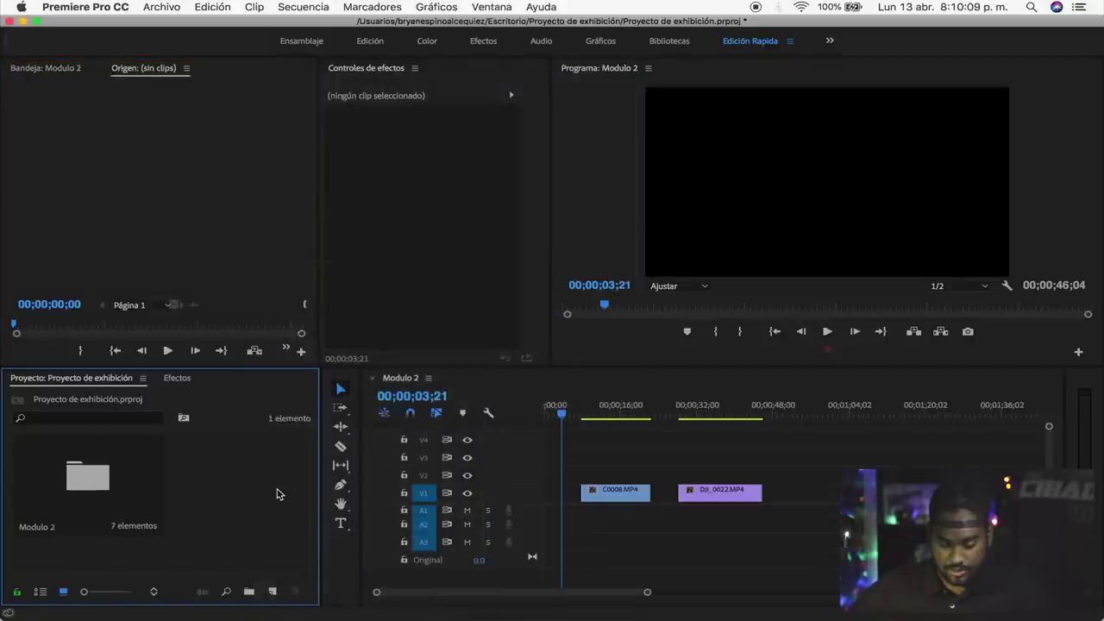
right_click(231, 460)
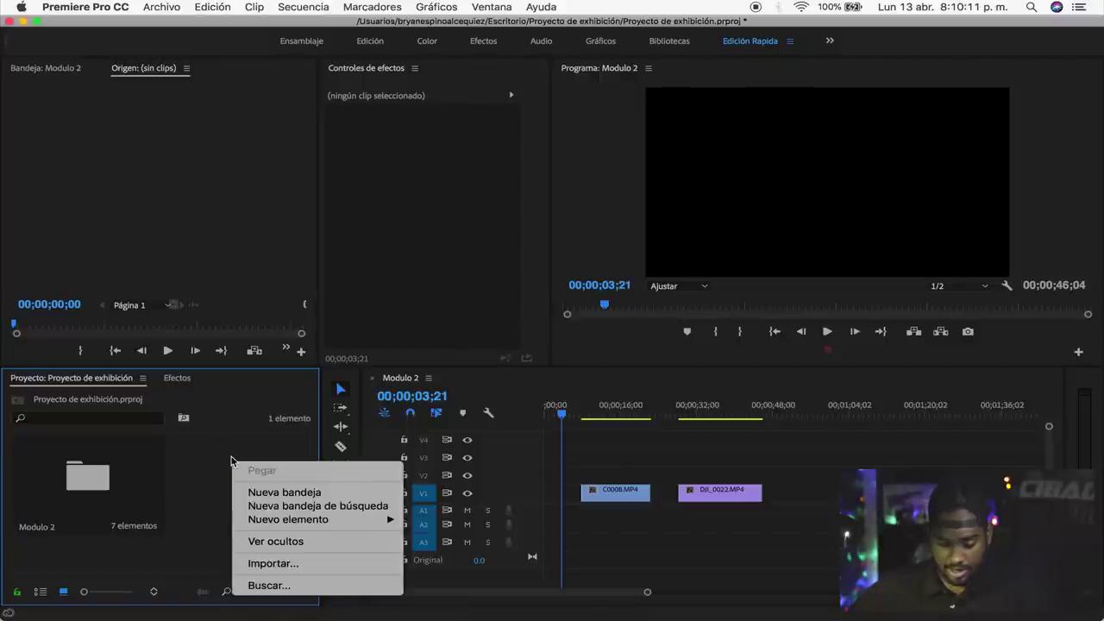
click(274, 563)
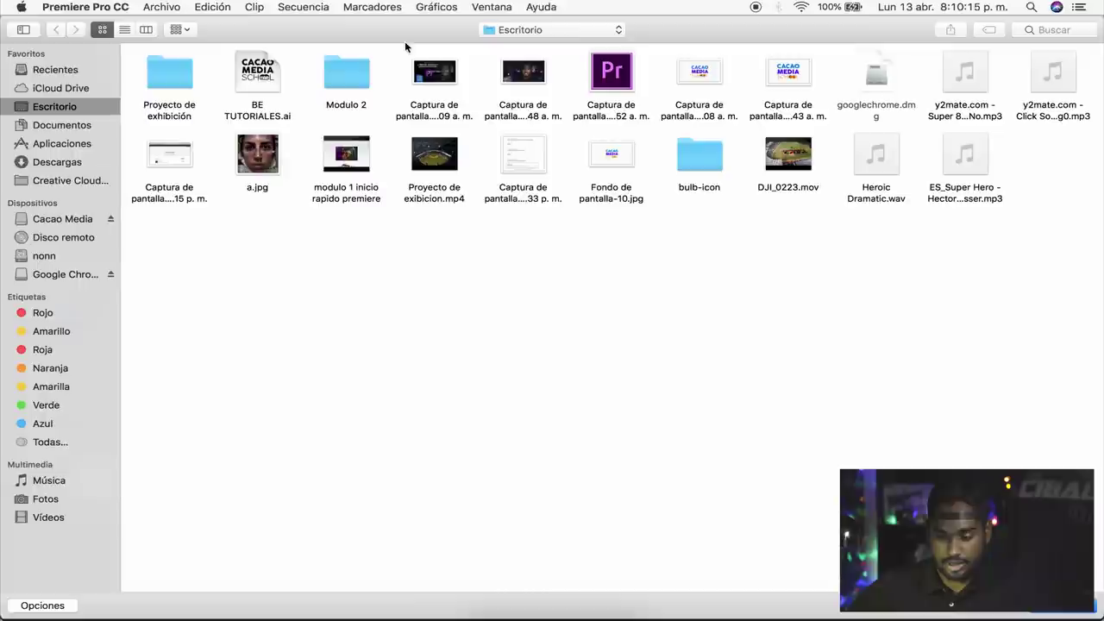
Import the Modulo 2 folder from Escritorio into the project.
click(69, 127)
click(67, 107)
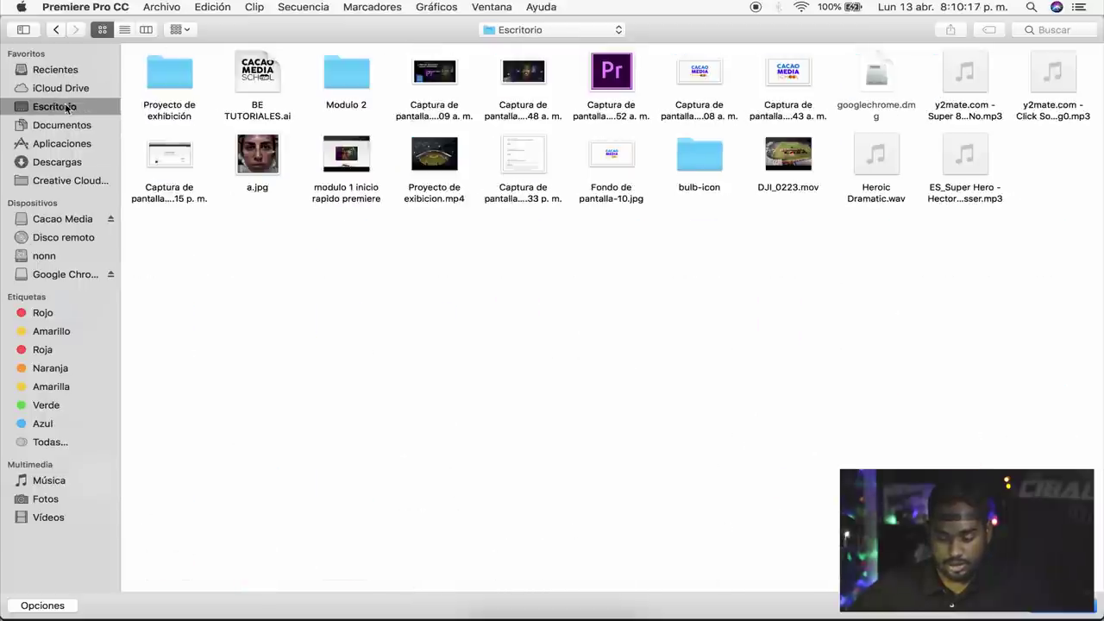
click(352, 64)
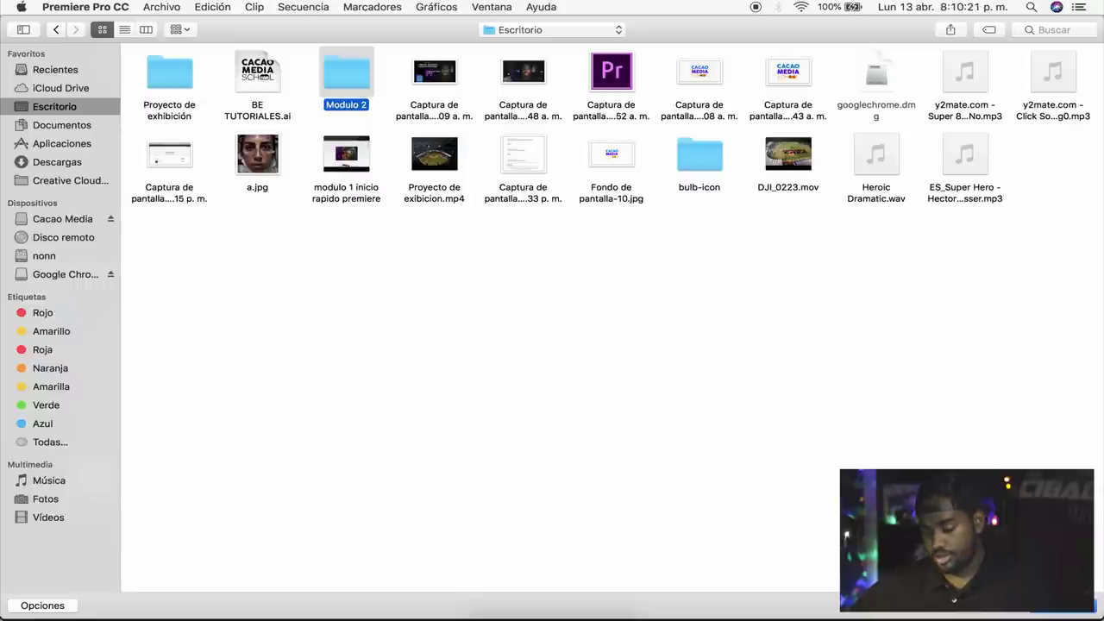
key(Return)
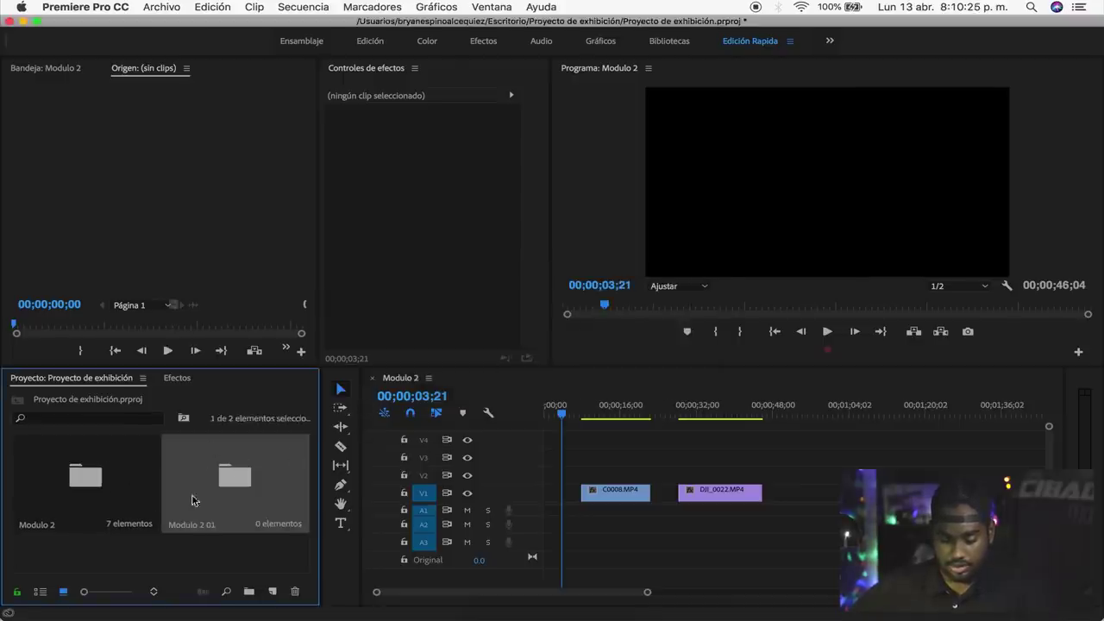
Delete the Modulo 2 01 bin and load logo final -14.png in the Source monitor.
click(294, 591)
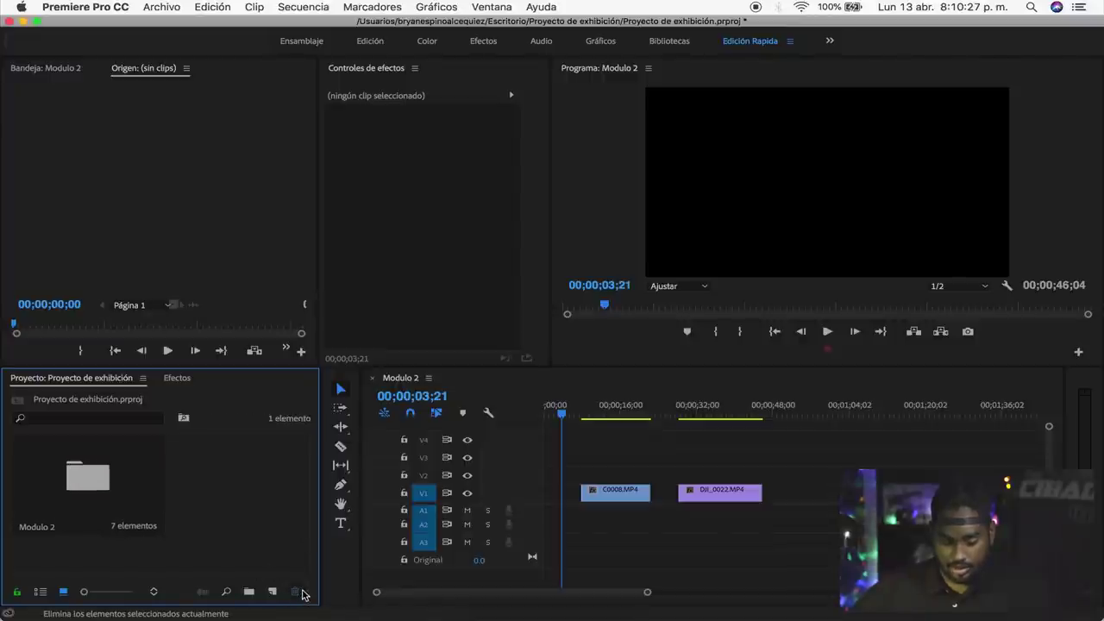
double_click(110, 479)
drag(302, 245, 303, 148)
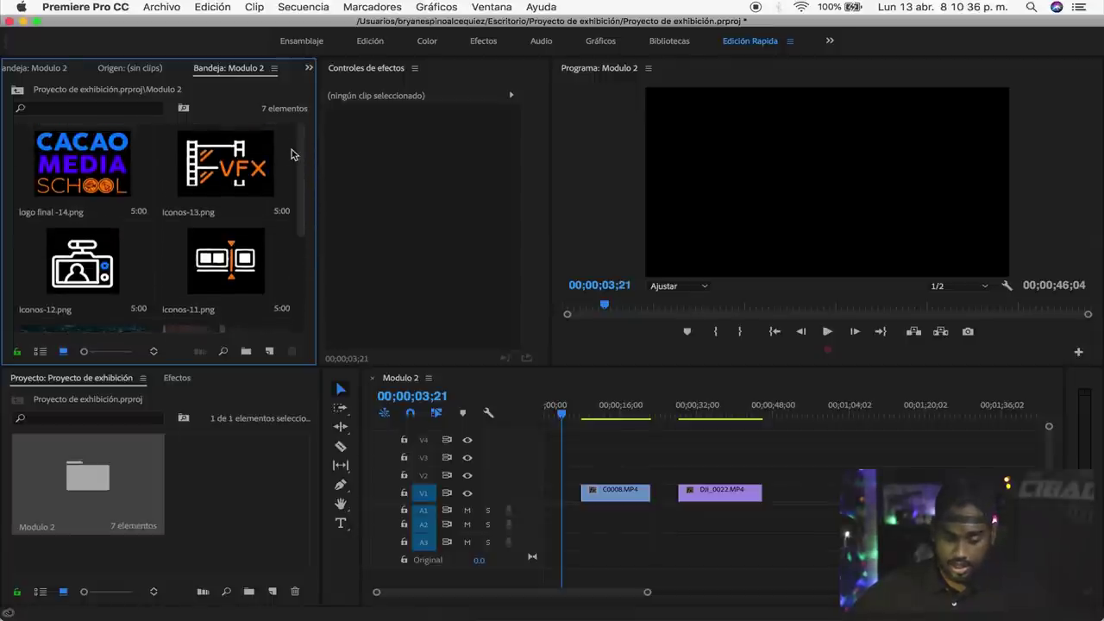
click(301, 148)
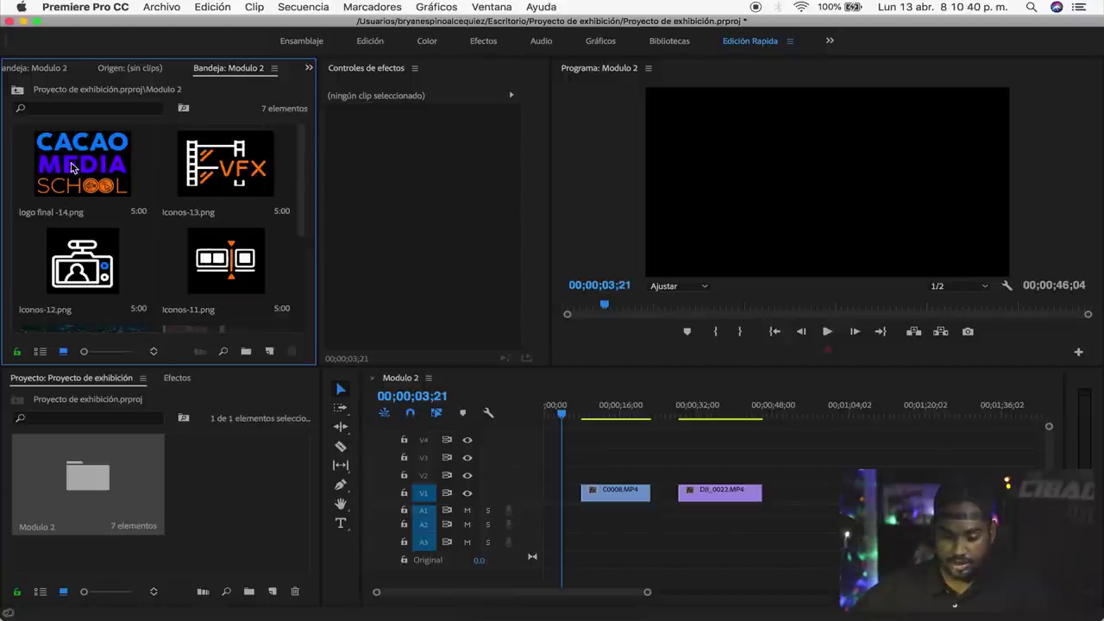
click(130, 182)
double_click(80, 166)
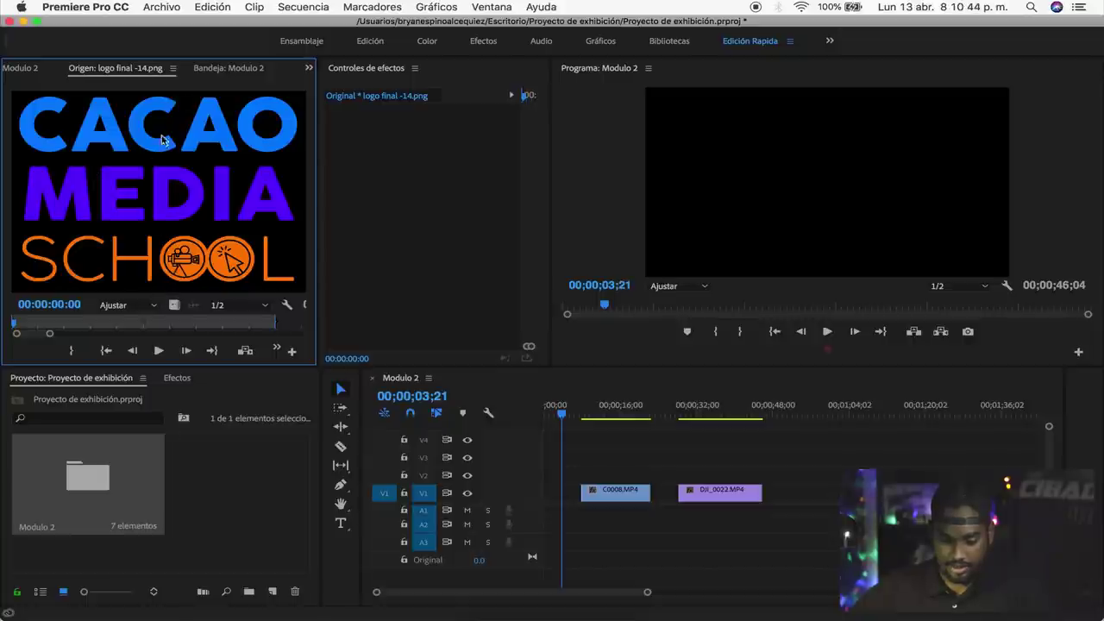
click(20, 68)
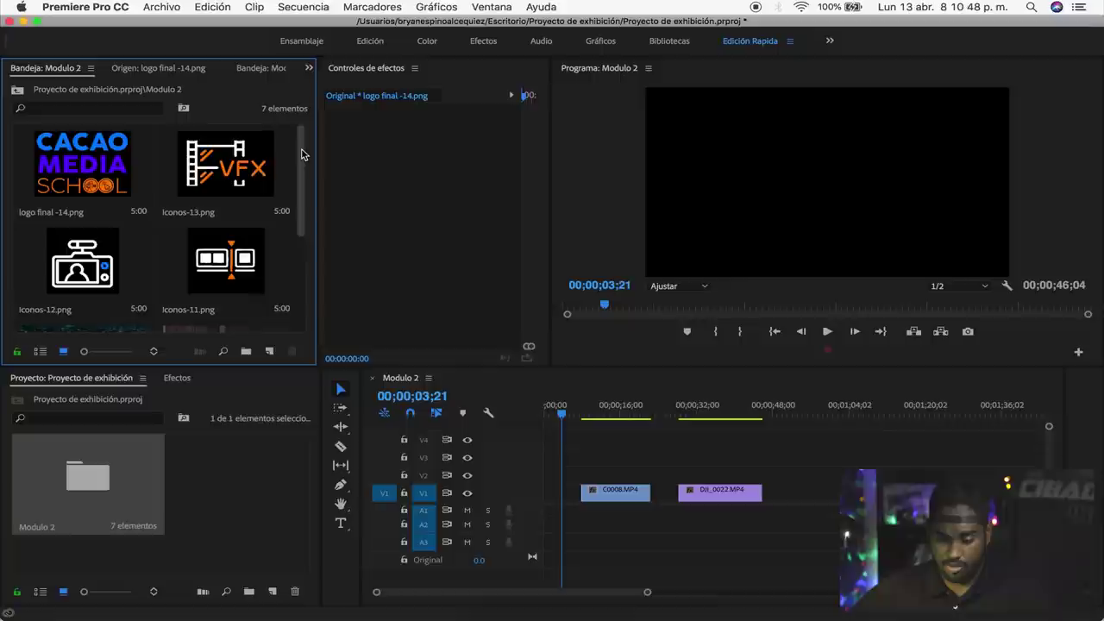
Place the playhead on the C0008 clip and select the DJI_0022 stadium clip.
drag(302, 154, 301, 253)
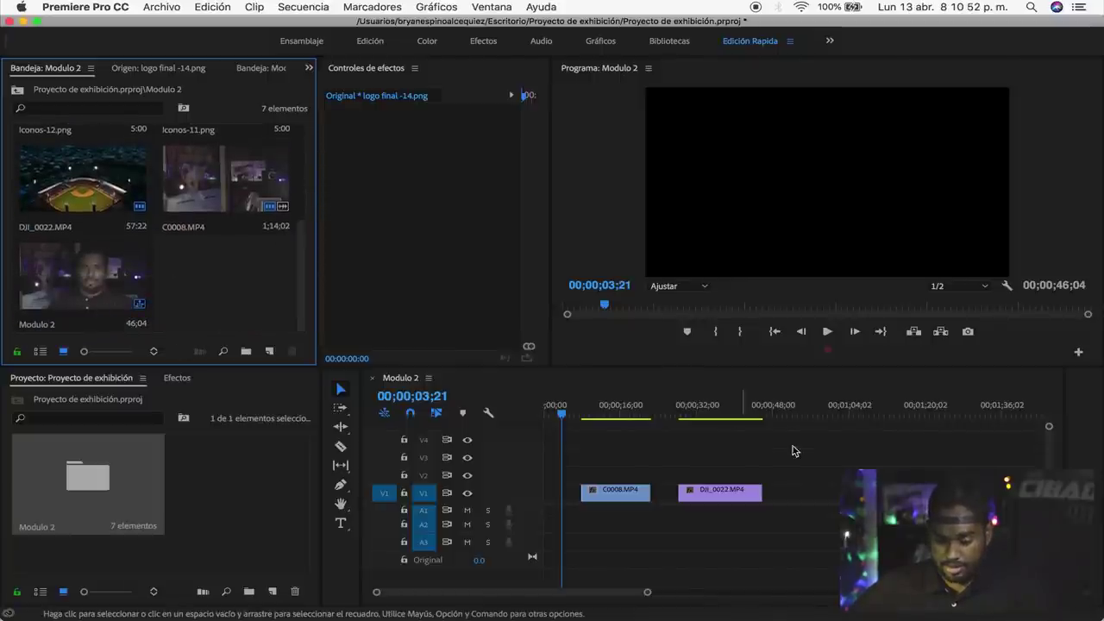
drag(621, 411, 619, 410)
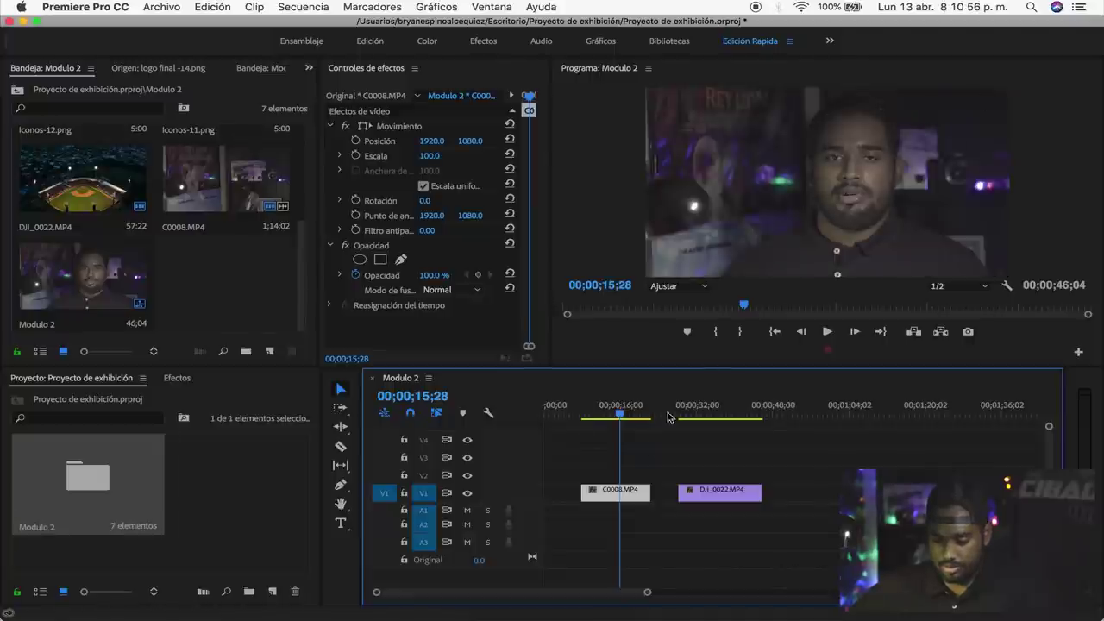
click(723, 411)
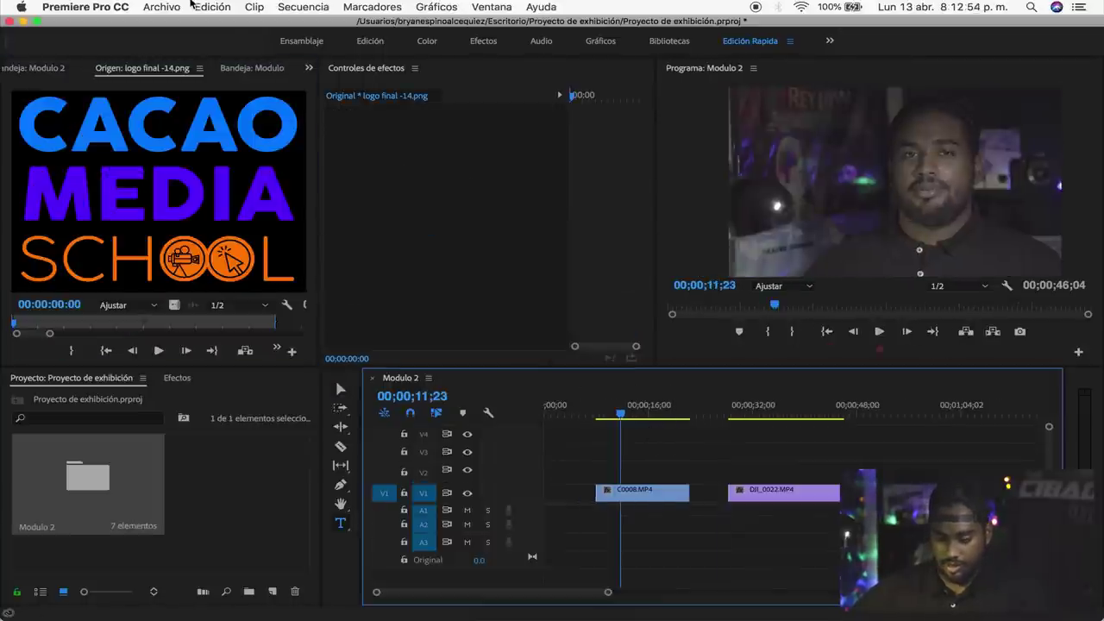
Draw a text box over the video frame with the Type tool.
click(160, 6)
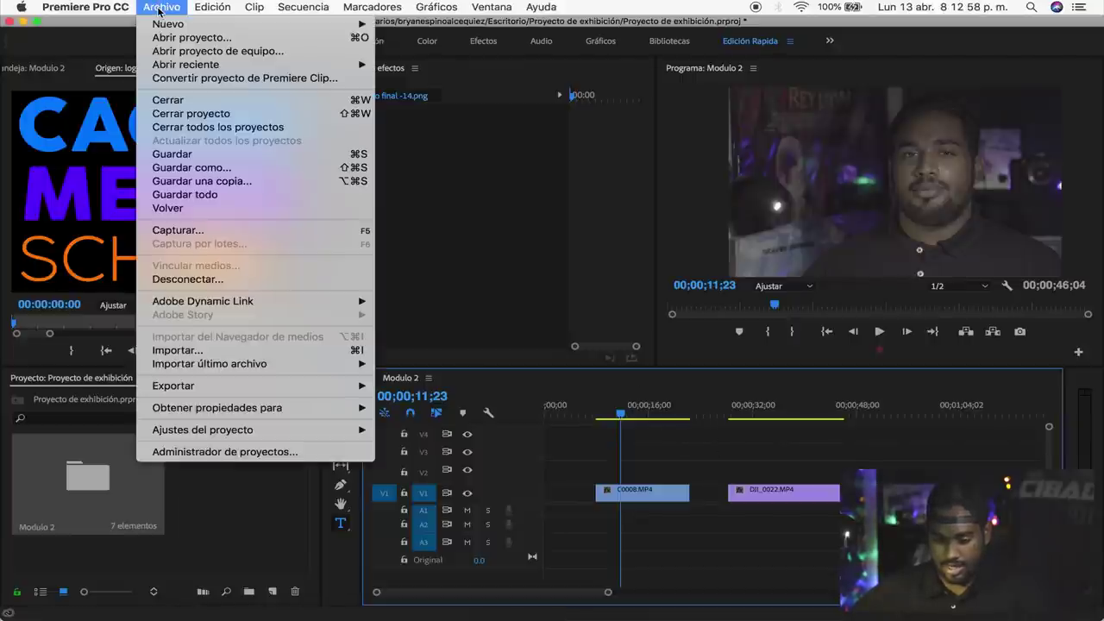
mouse_move(242, 26)
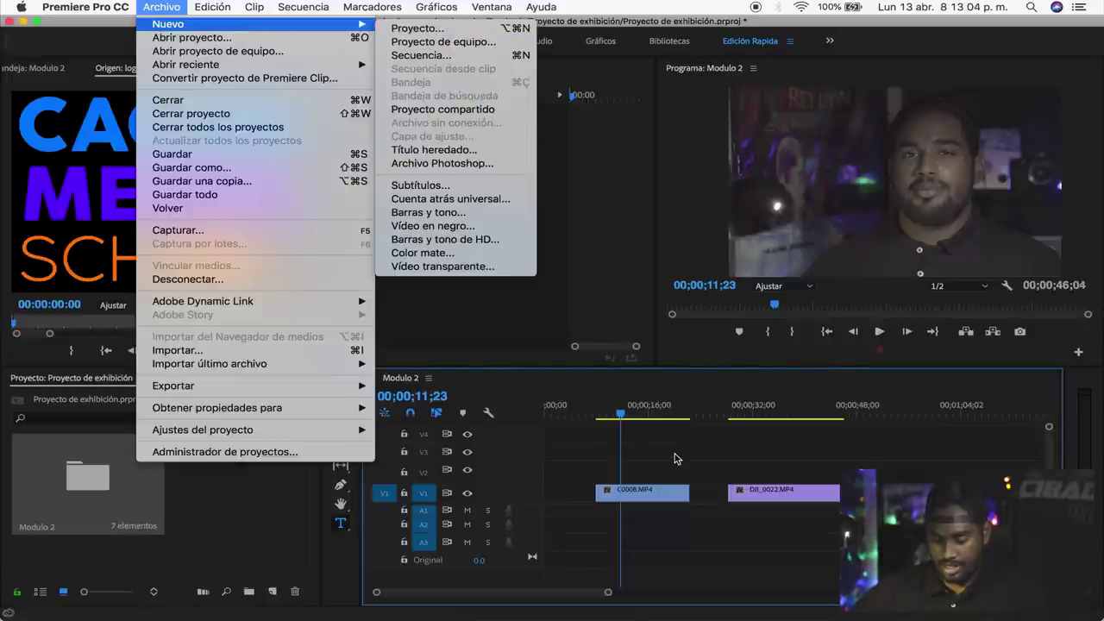
click(677, 458)
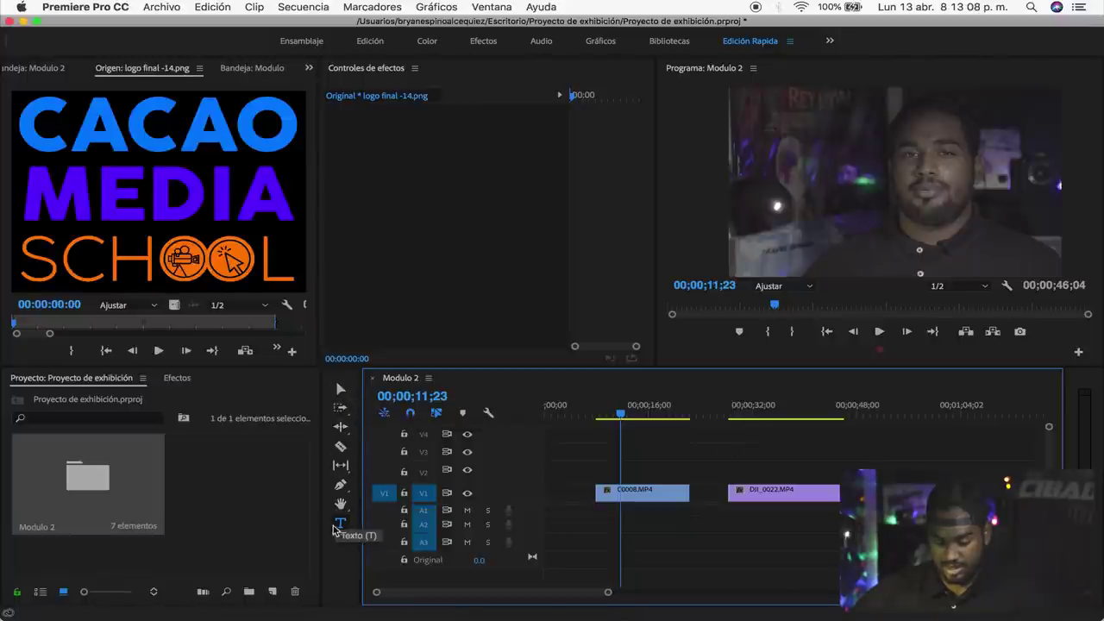
click(339, 523)
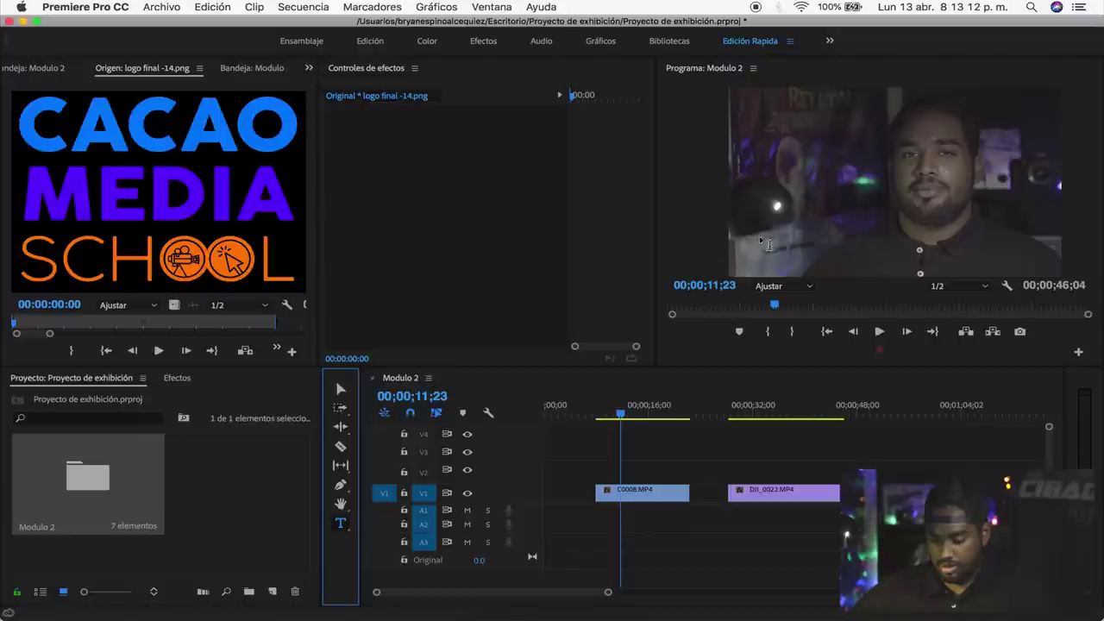
drag(753, 239, 903, 266)
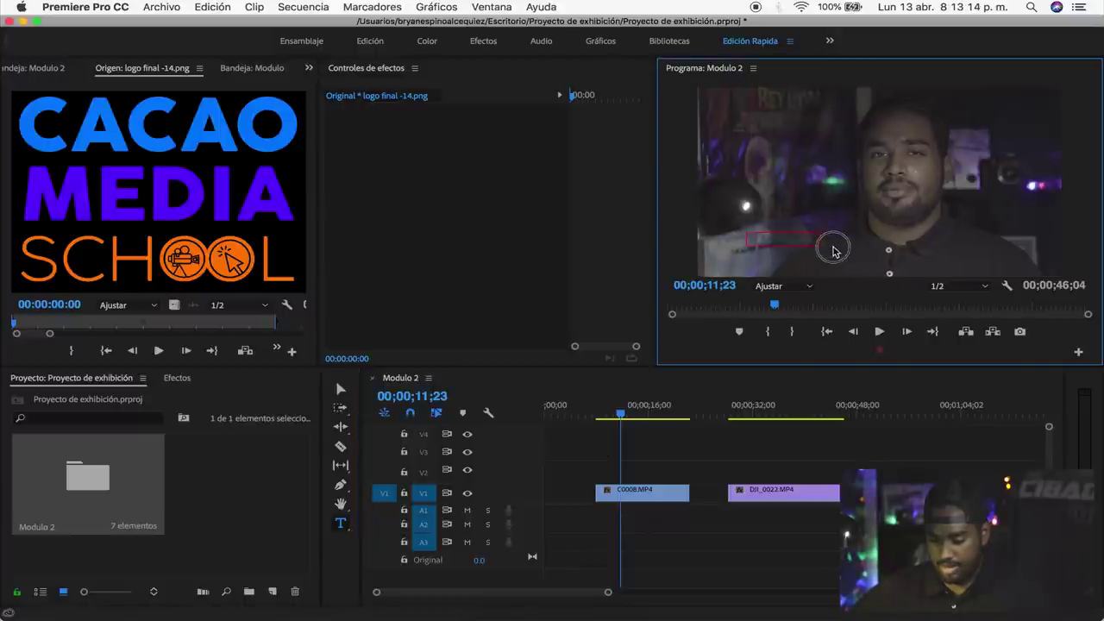
At 00;00;14;00, delete the graphic clip on V2 and return to the Selection tool (V).
click(634, 405)
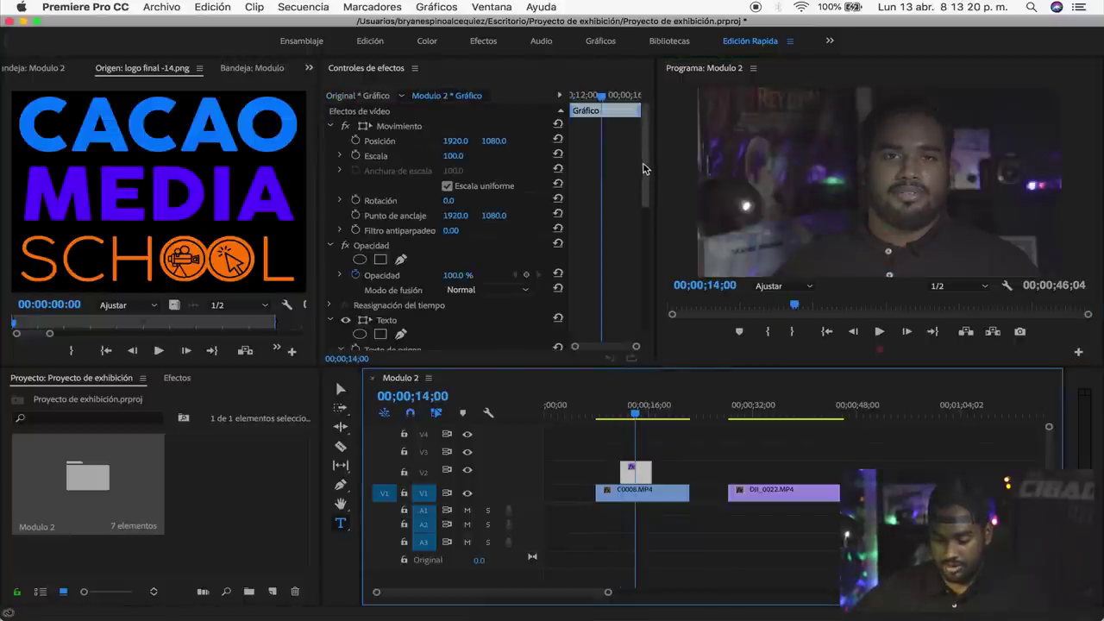
drag(646, 177, 649, 251)
scroll(648, 257, down, 2)
scroll(659, 244, up, 2)
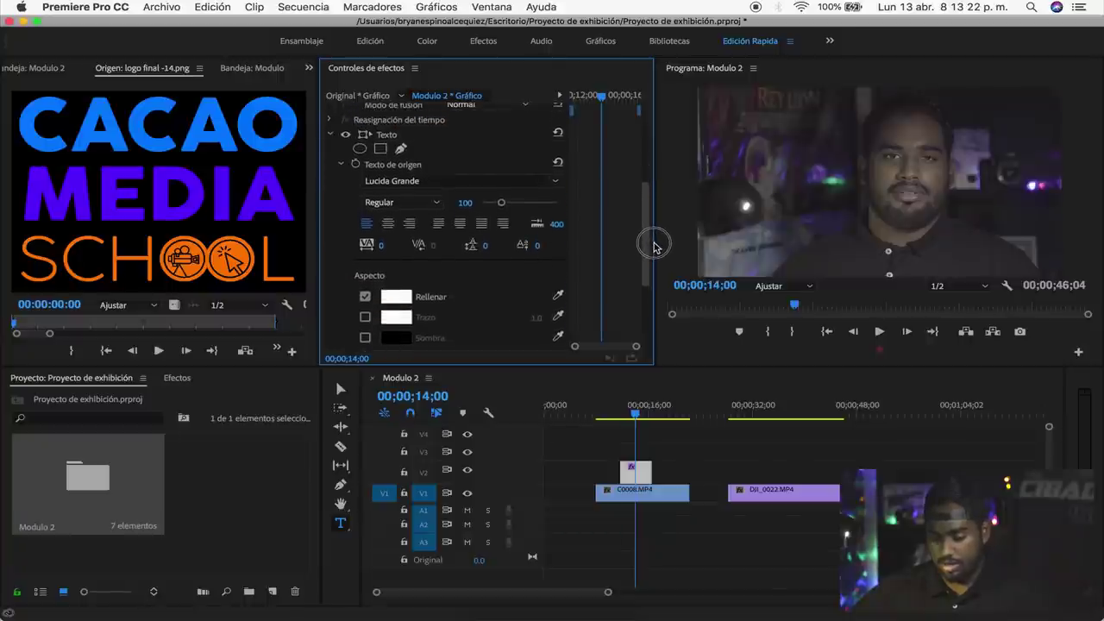
scroll(645, 212, down, 5)
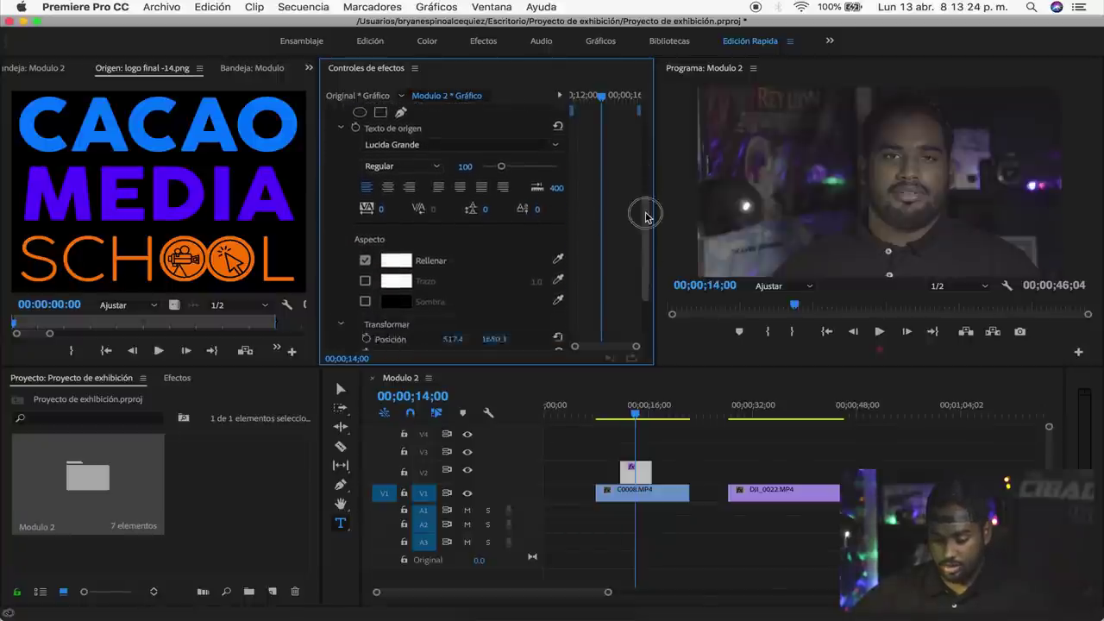
scroll(638, 241, up, 4)
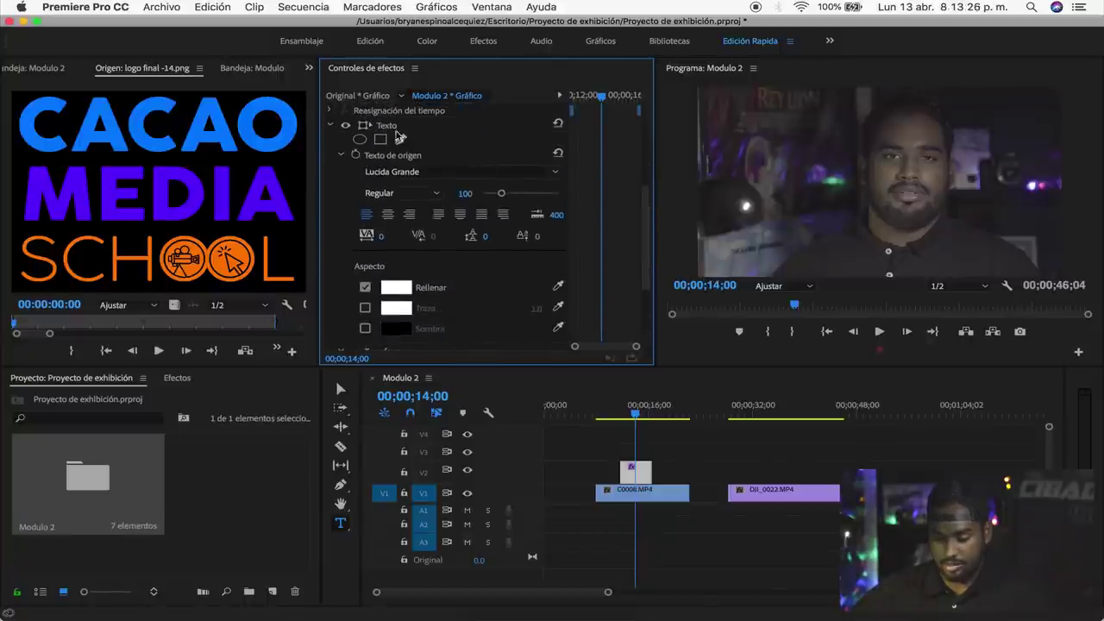
drag(706, 443, 616, 466)
key(Delete)
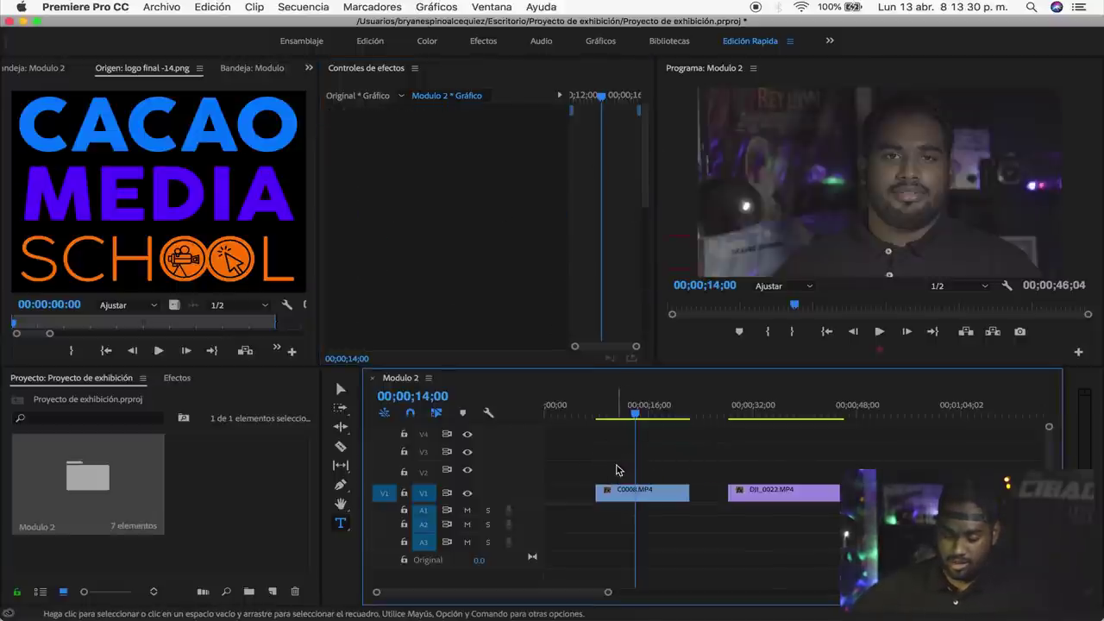
click(267, 463)
key(v)
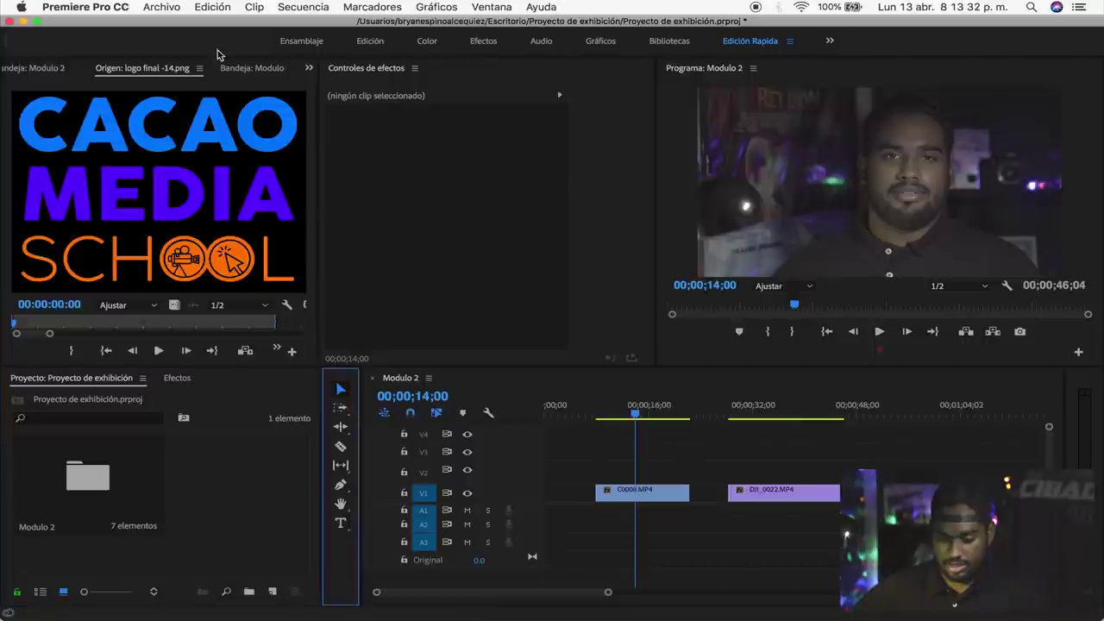
click(159, 9)
Create a 3840×2160 legacy title named 'Cintillo de nombre'.
mouse_move(308, 26)
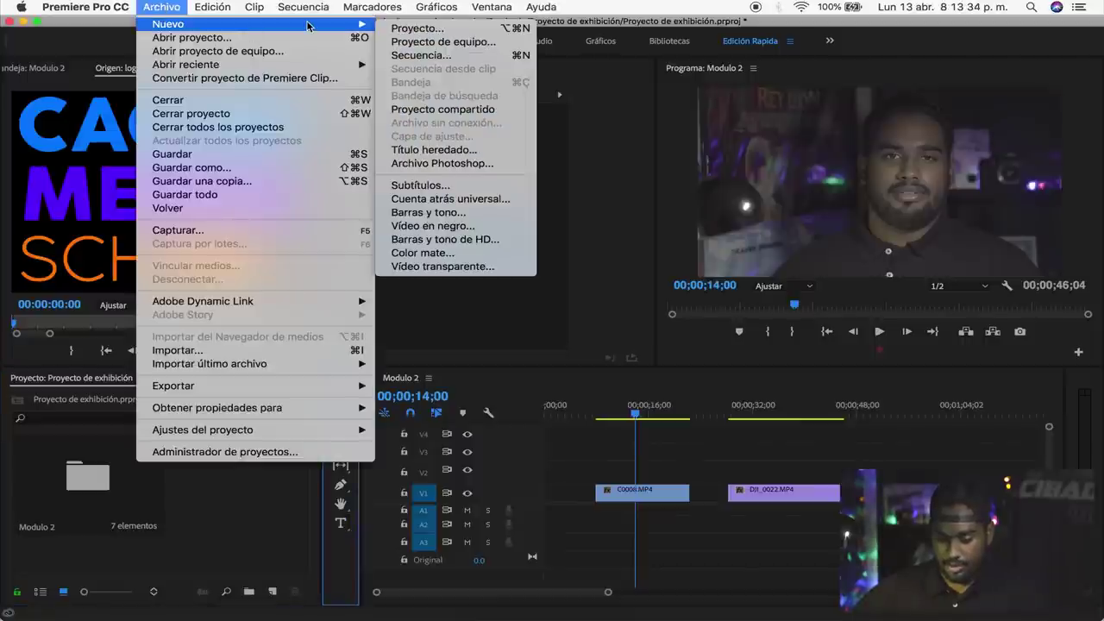
click(457, 150)
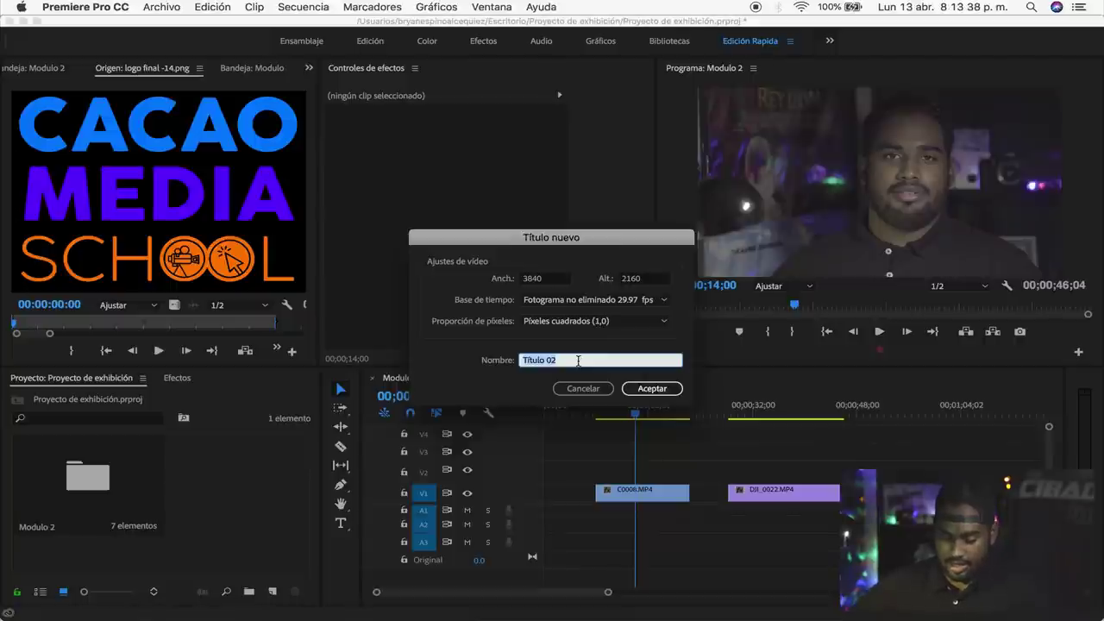
mouse_move(586, 239)
mouse_down()
mouse_move(539, 164)
mouse_move(521, 185)
mouse_up()
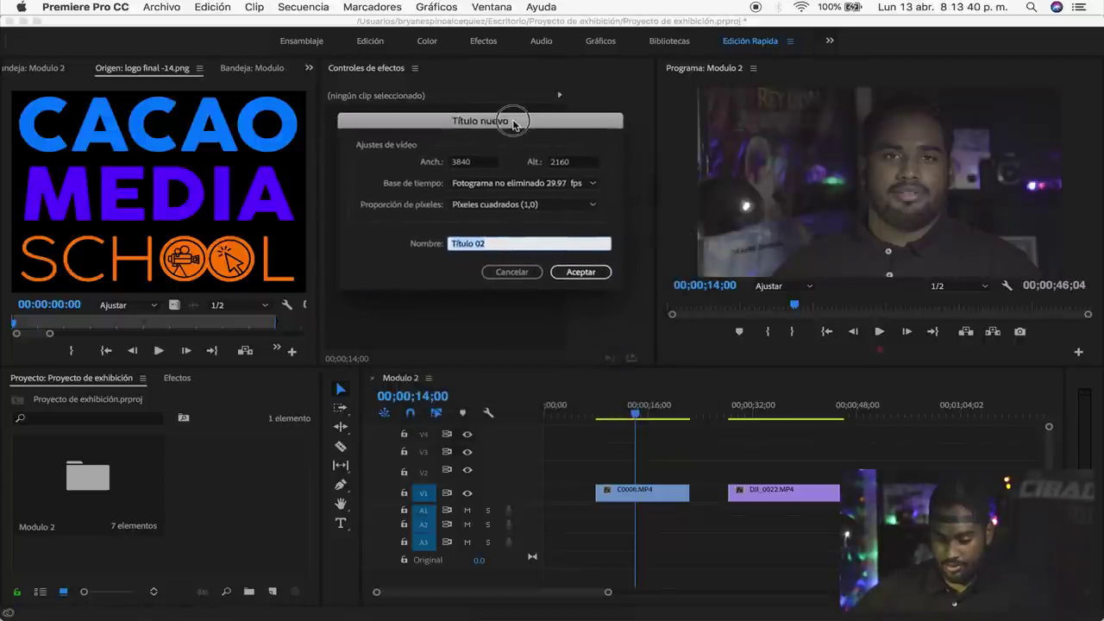
drag(521, 185, 580, 178)
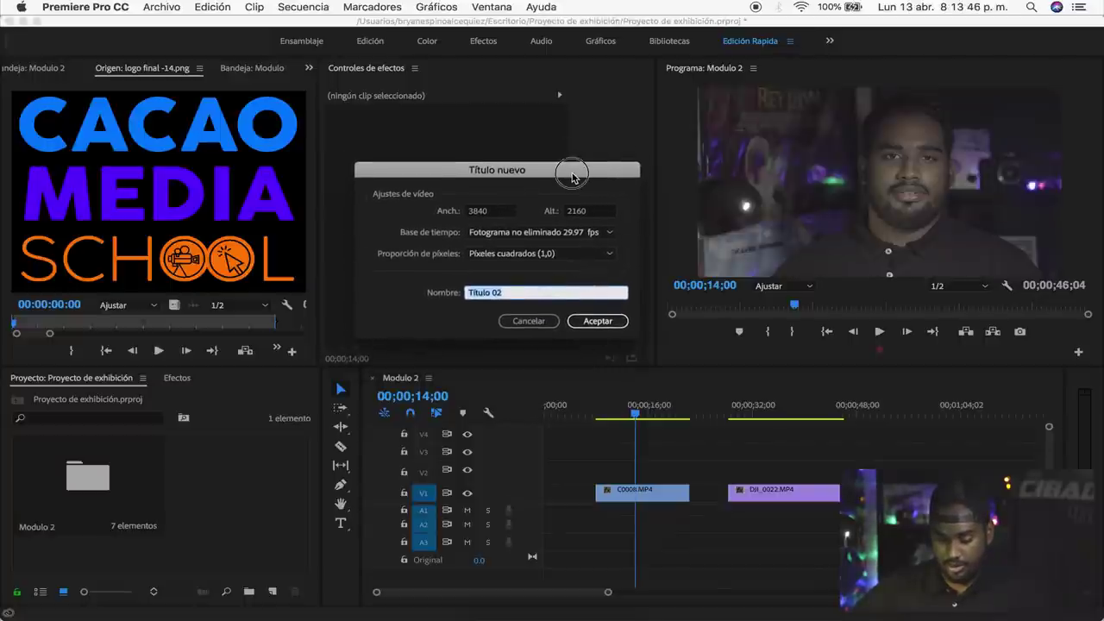
drag(573, 176, 568, 179)
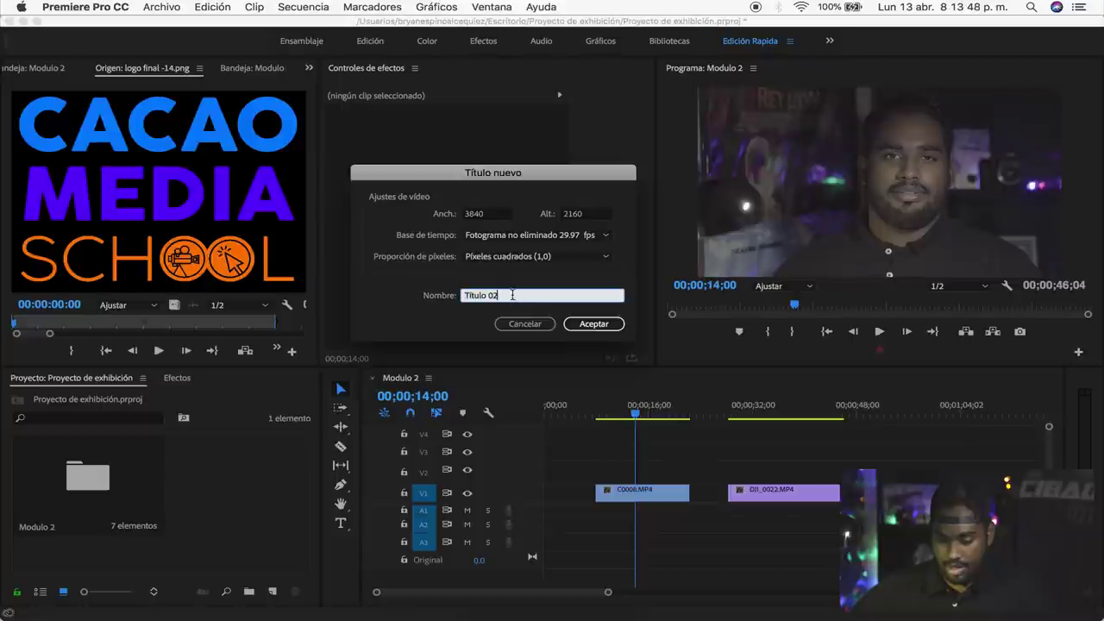
triple_click(472, 295)
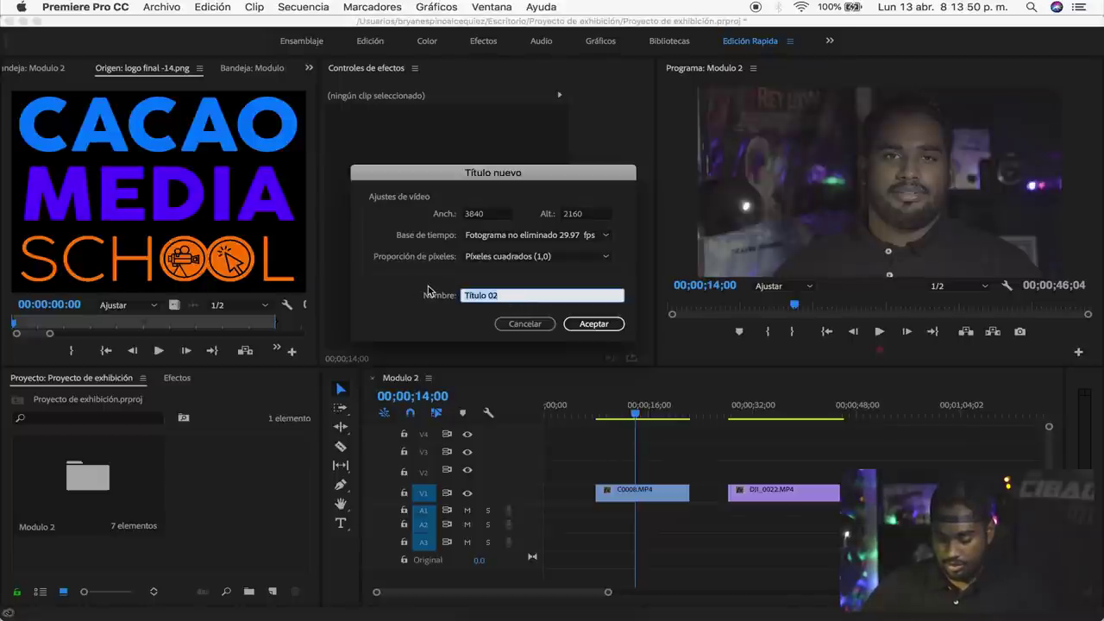
text(Cintillo e)
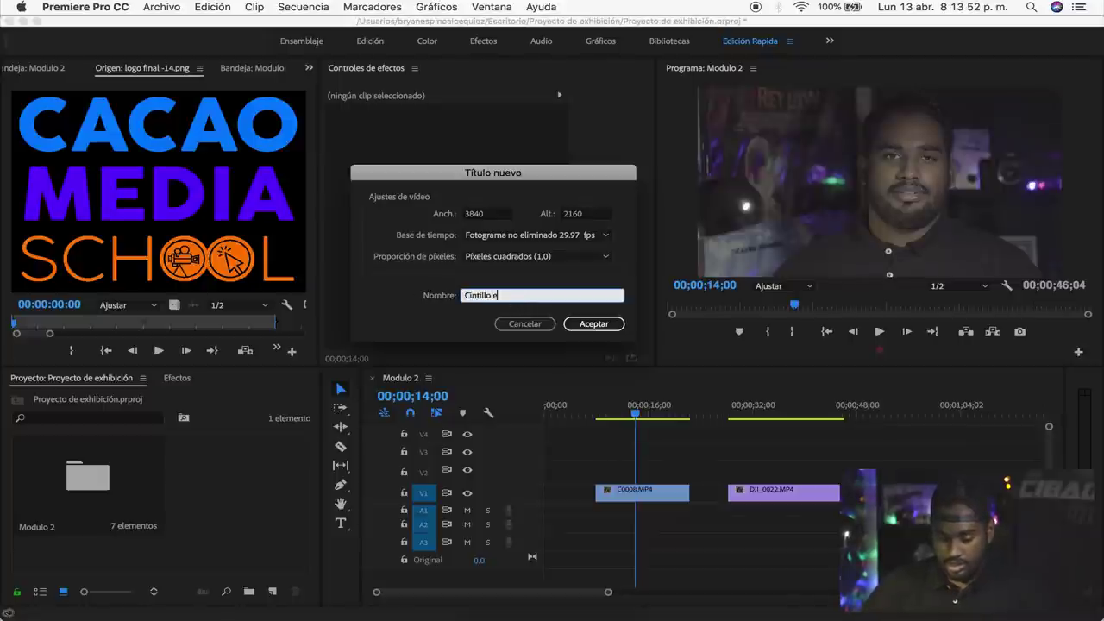
key(BackSpace)
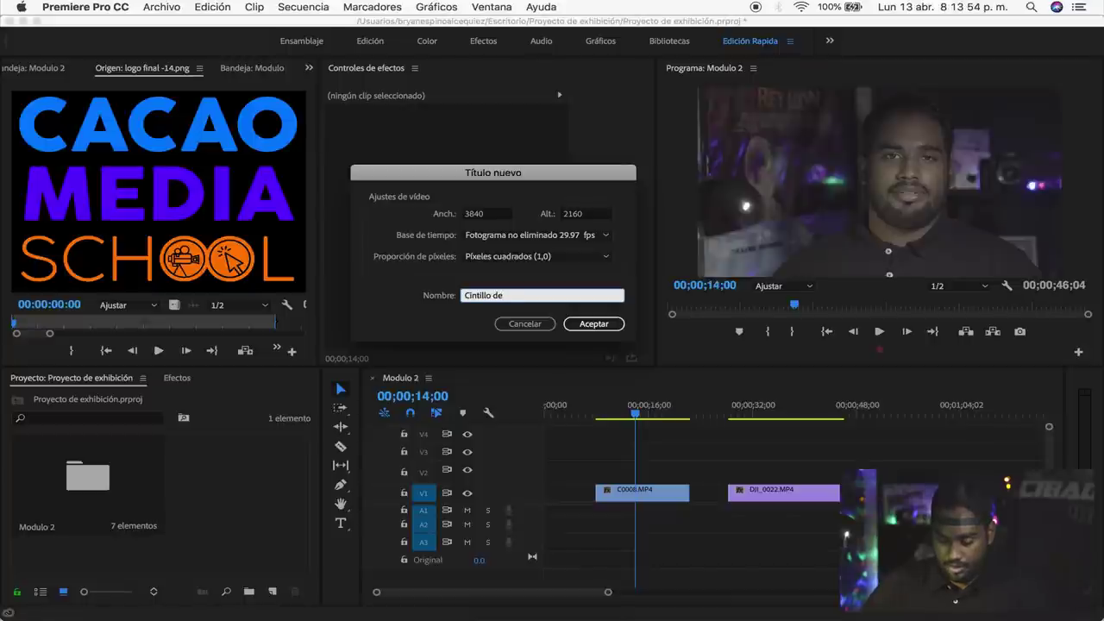
key(Return)
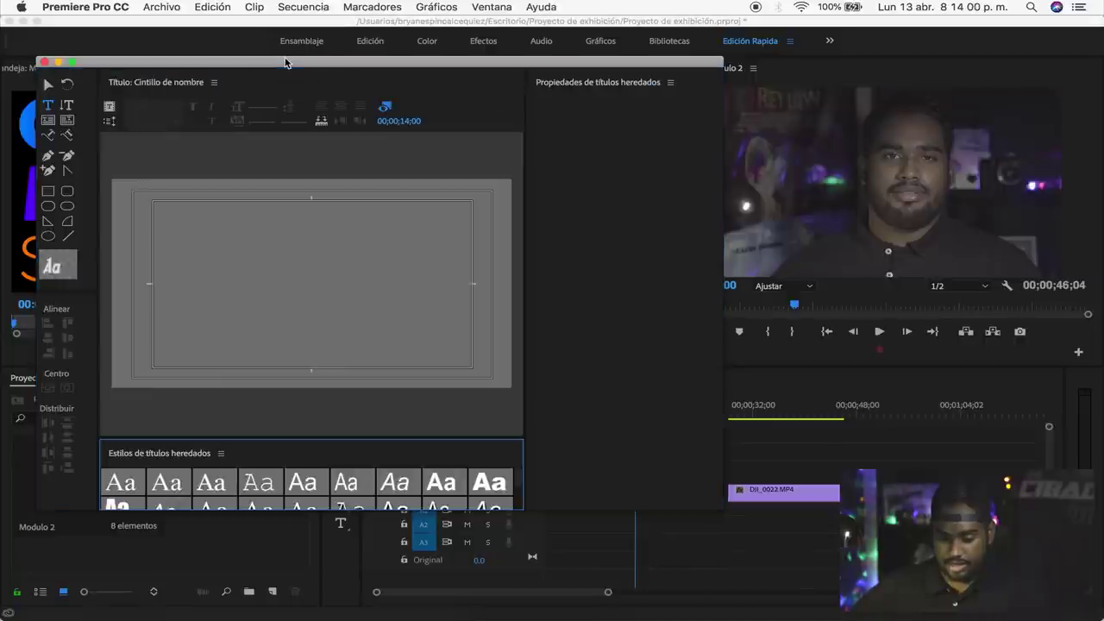
Move the Cintillo de nombre title editor into place and enlarge it to show the frame.
mouse_move(282, 61)
mouse_down()
mouse_move(376, 73)
mouse_move(278, 42)
mouse_up()
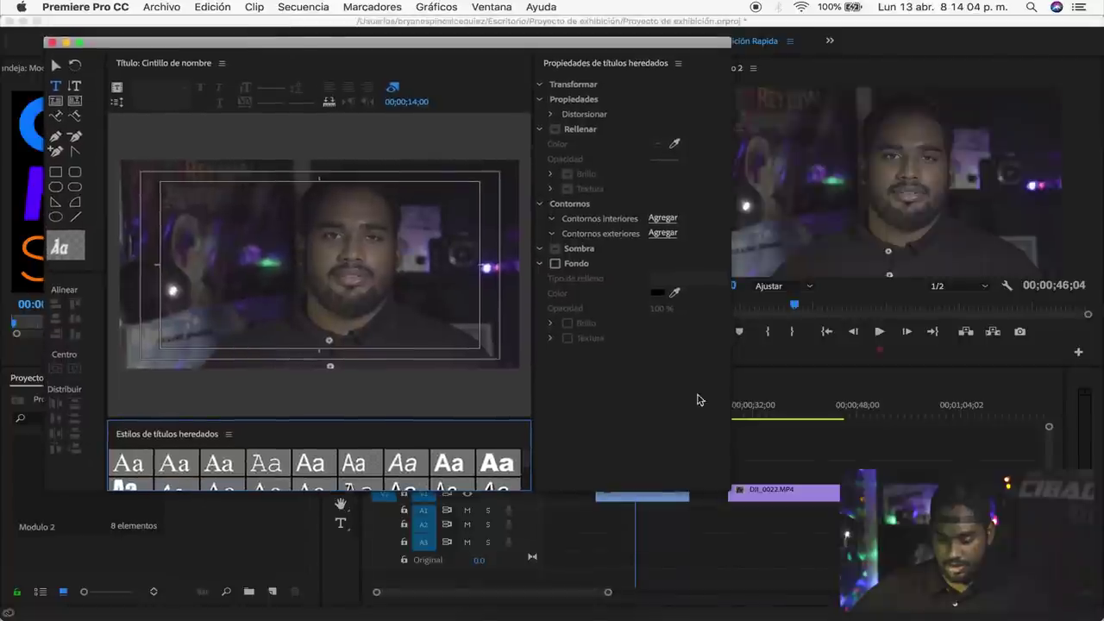
drag(776, 496, 1066, 595)
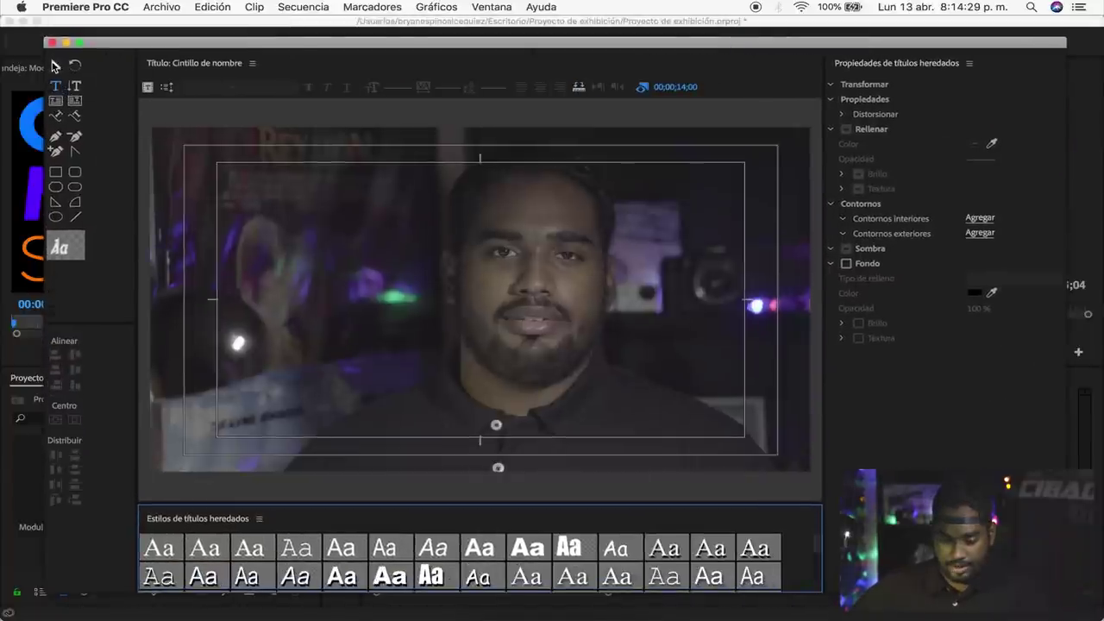
click(55, 65)
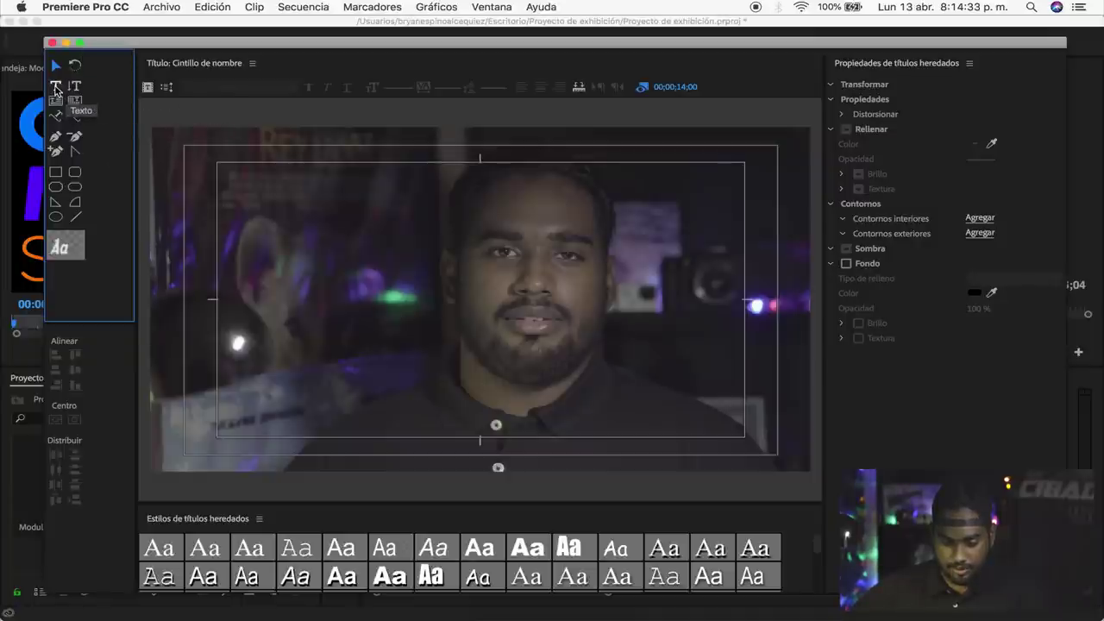
Draw a text box at the title's lower left and type the presenter's name.
click(56, 85)
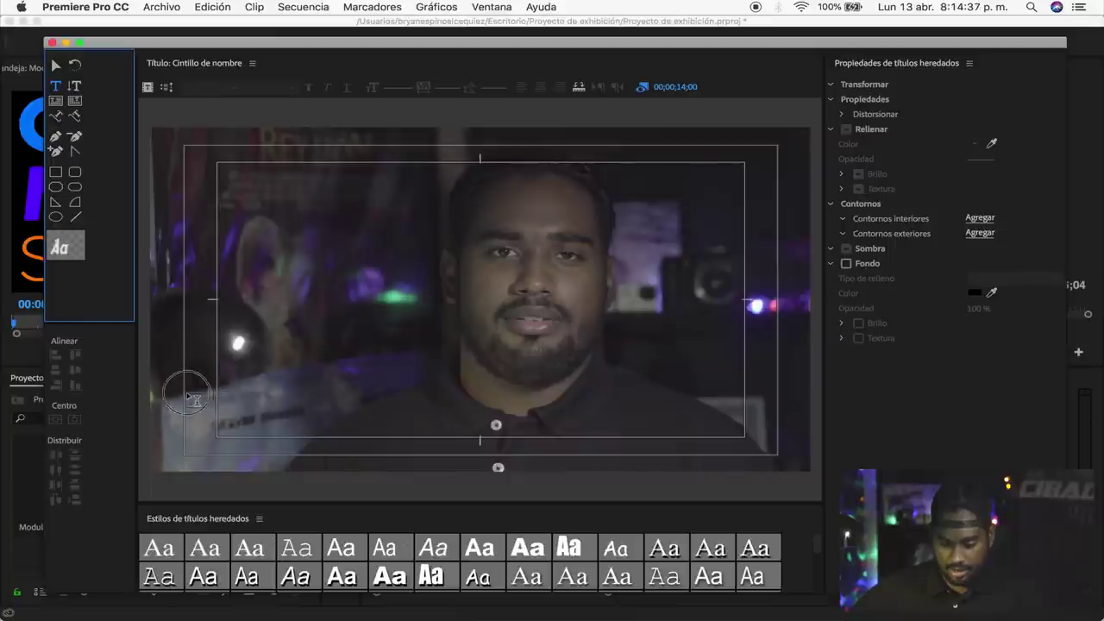
click(193, 399)
mouse_move(395, 441)
mouse_down()
mouse_move(454, 395)
mouse_move(478, 440)
mouse_up()
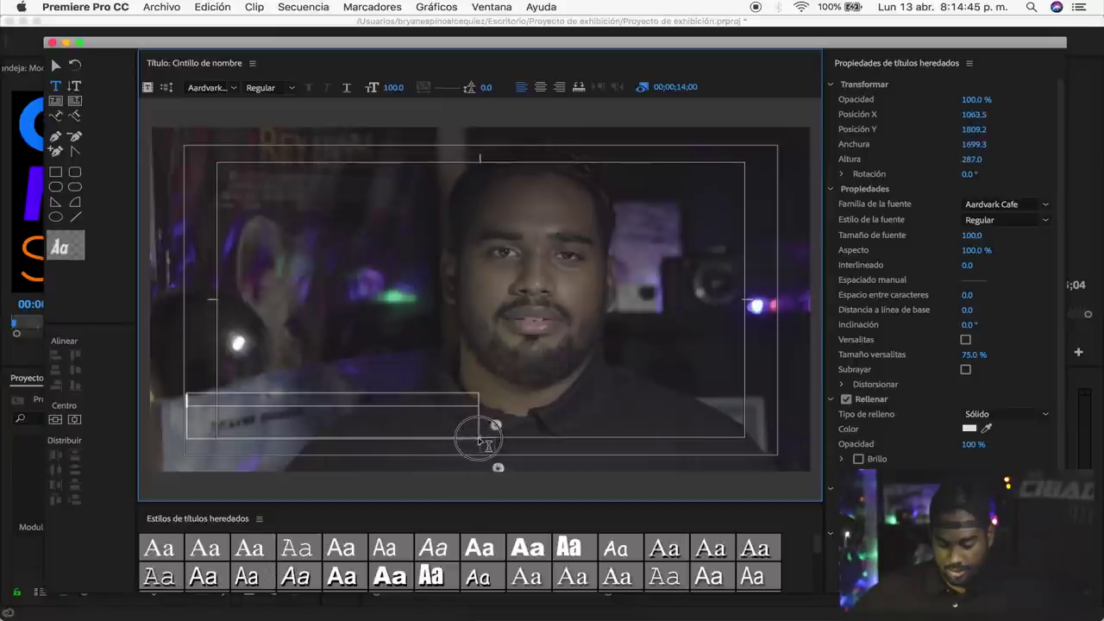
drag(479, 440, 479, 436)
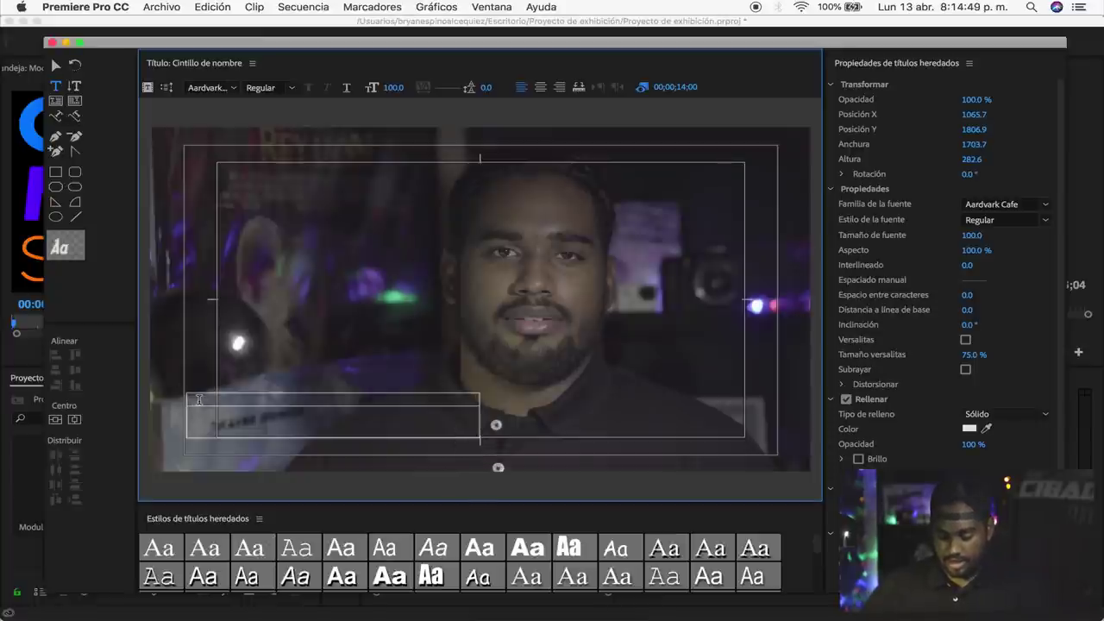
text(A)
text(yan)
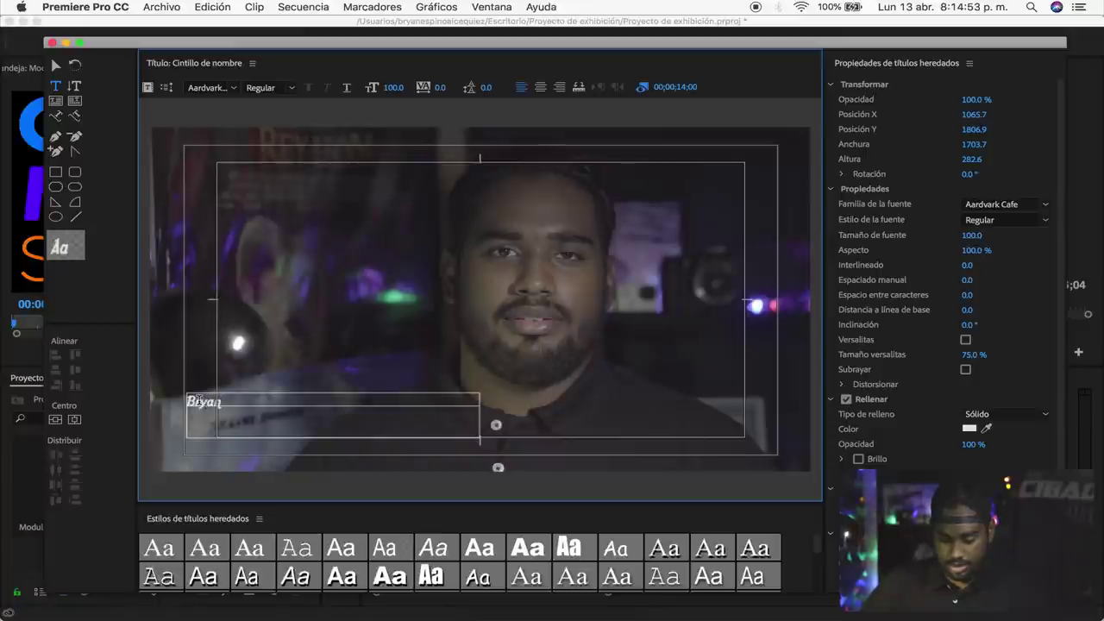
text(Espino)
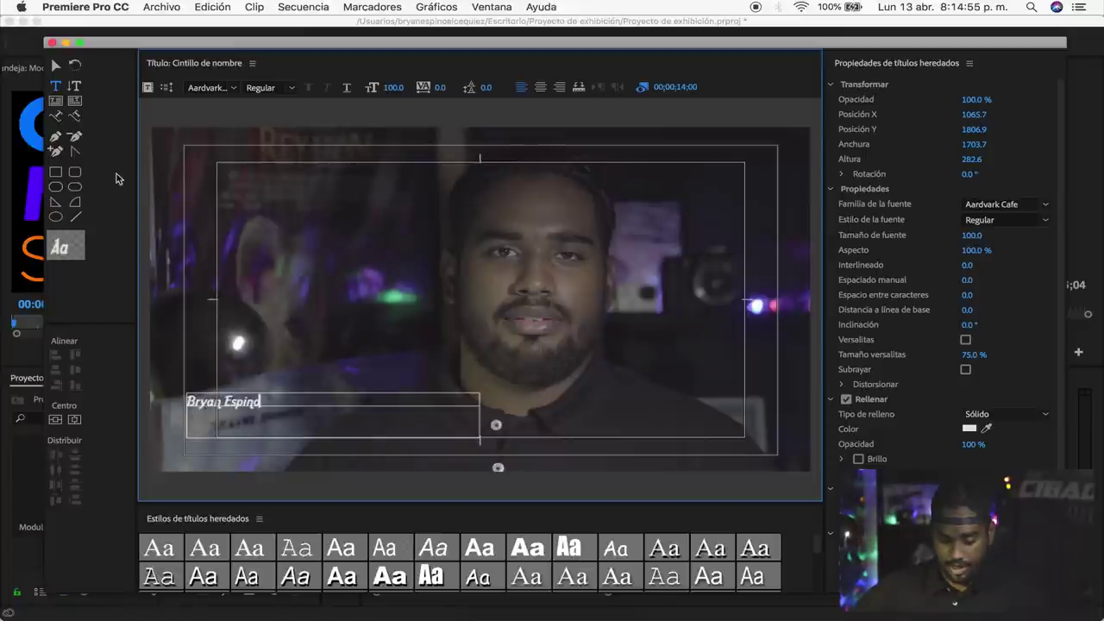
click(57, 65)
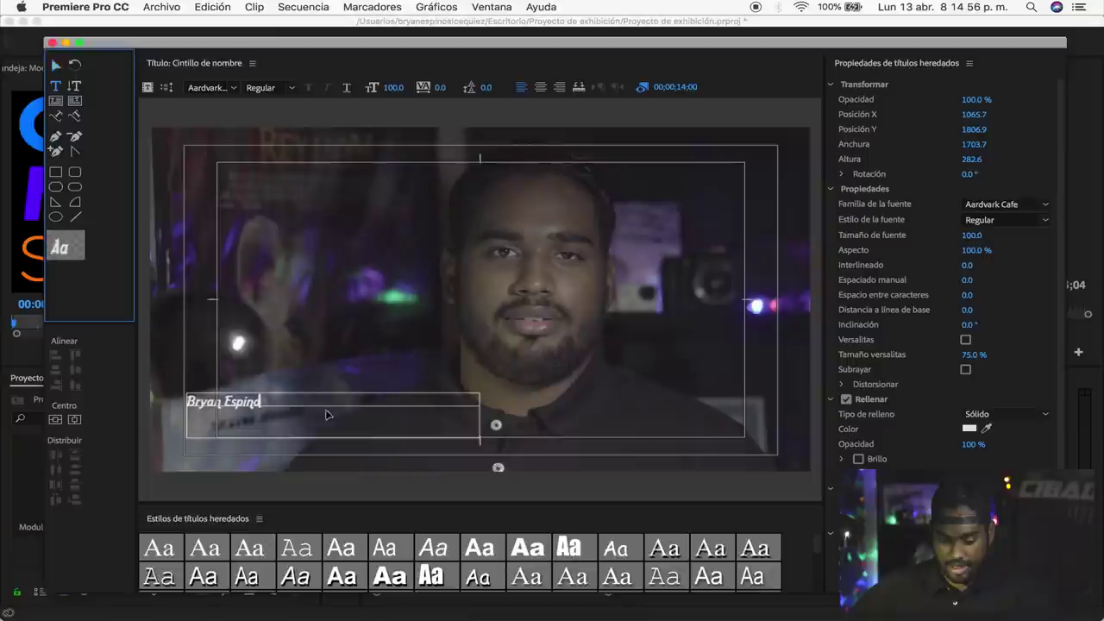
click(259, 345)
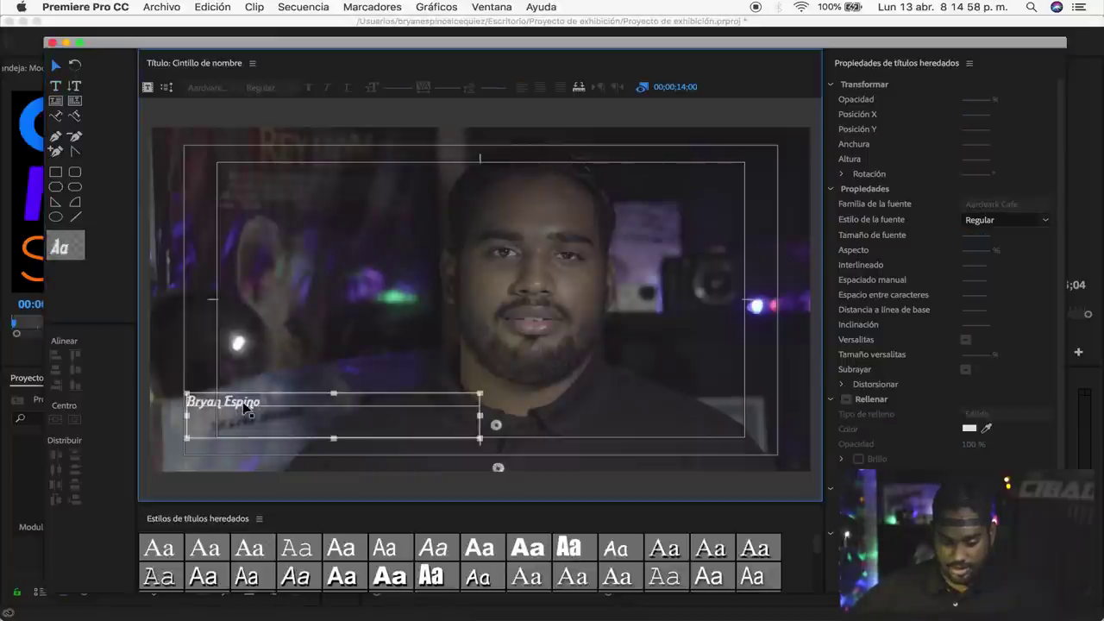
Edit the name text and try moving it upward, then undo the move.
click(56, 90)
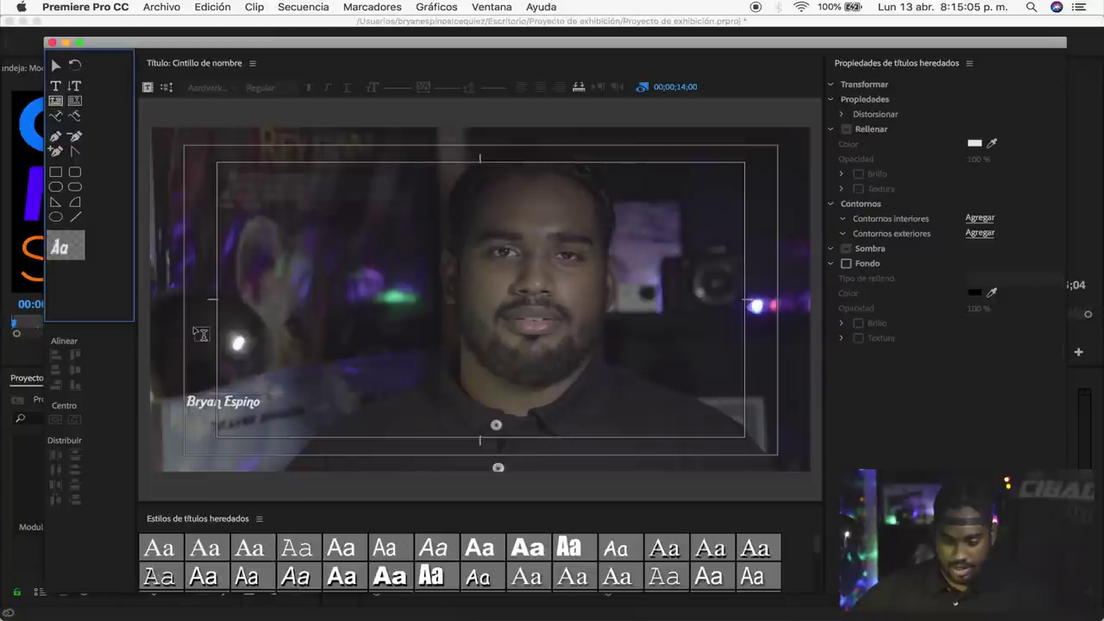
click(260, 401)
click(260, 401)
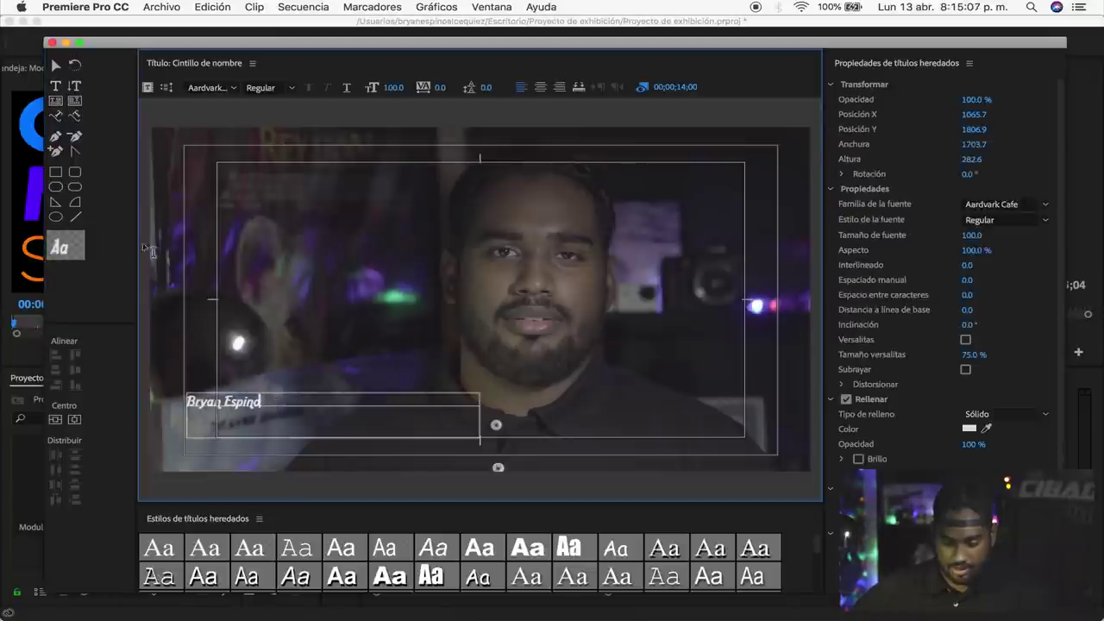
click(54, 68)
click(279, 364)
drag(250, 408, 270, 344)
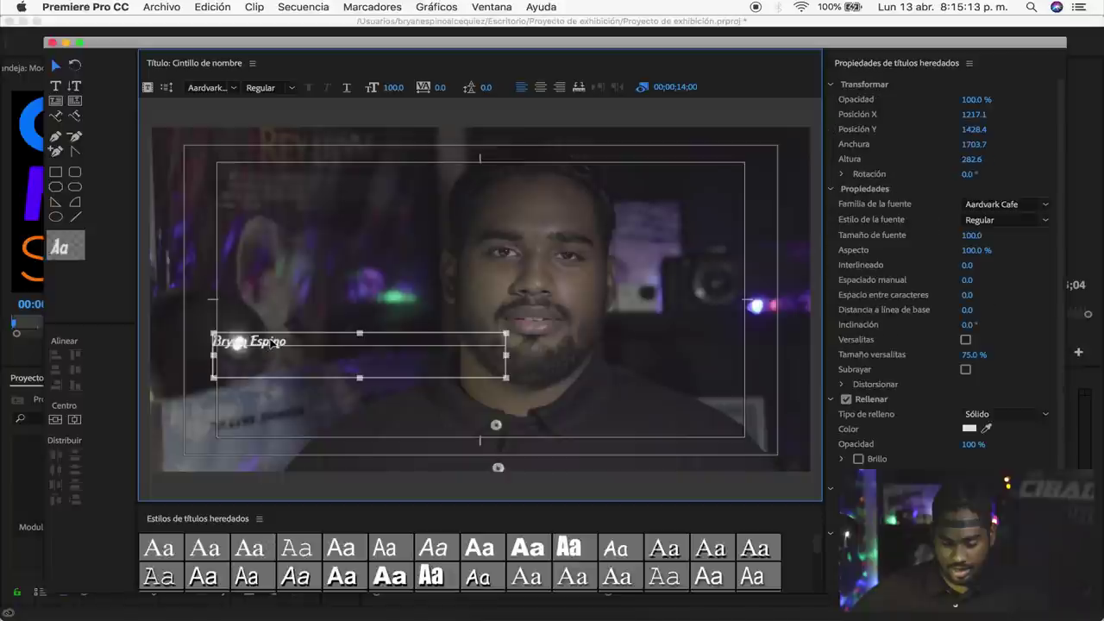
key(super+z)
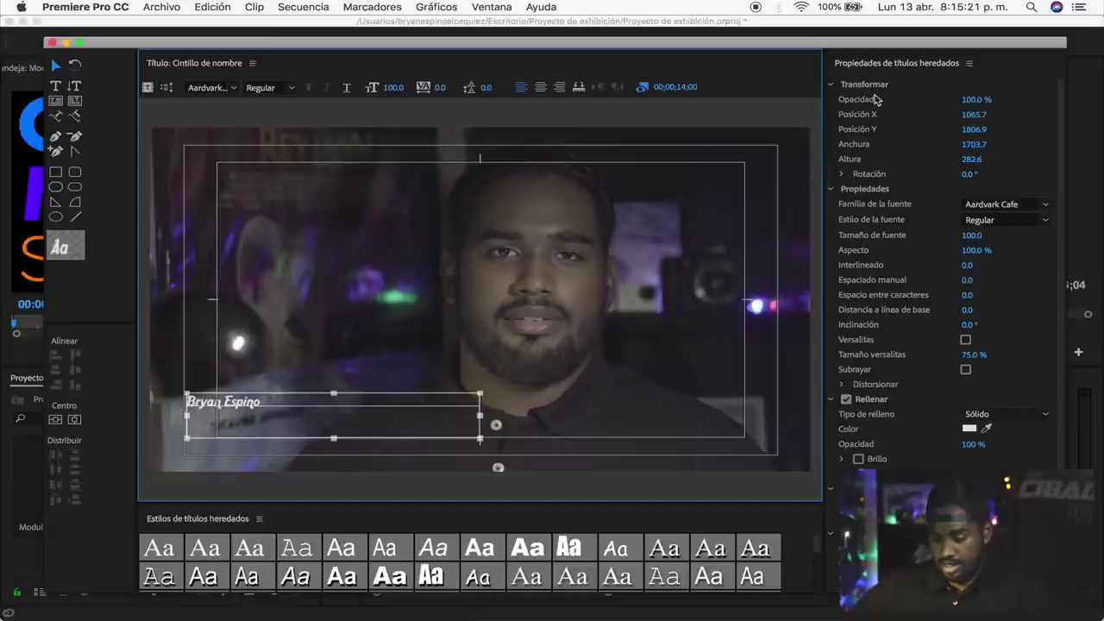
Reselect the name text box and nudge it down to X 1065.7, Y 1806.9.
click(246, 330)
click(249, 402)
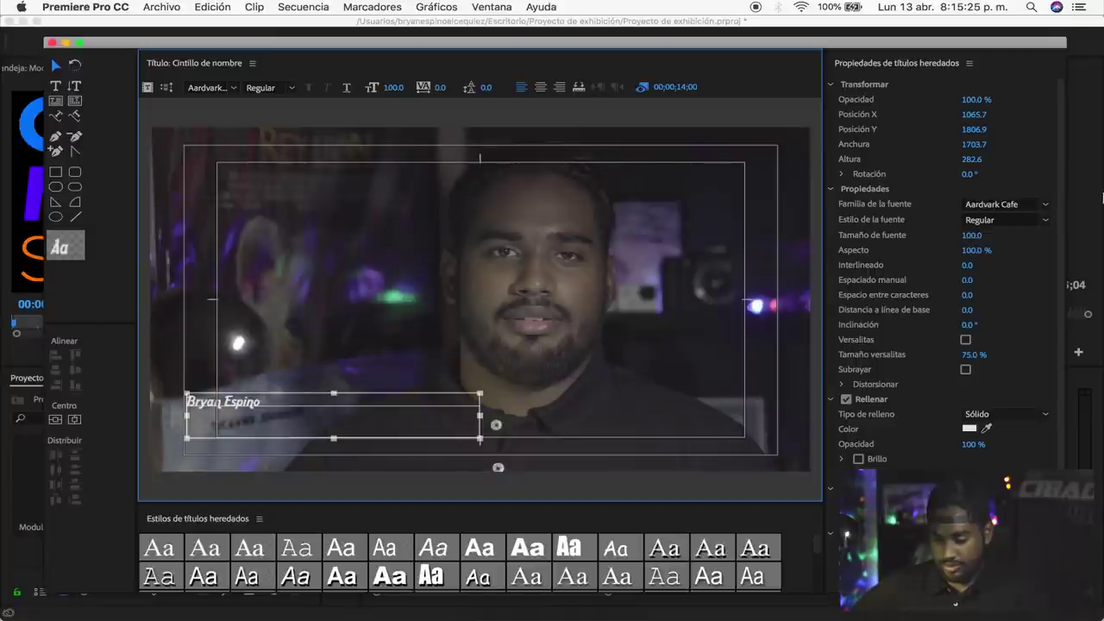
drag(1060, 206, 1060, 309)
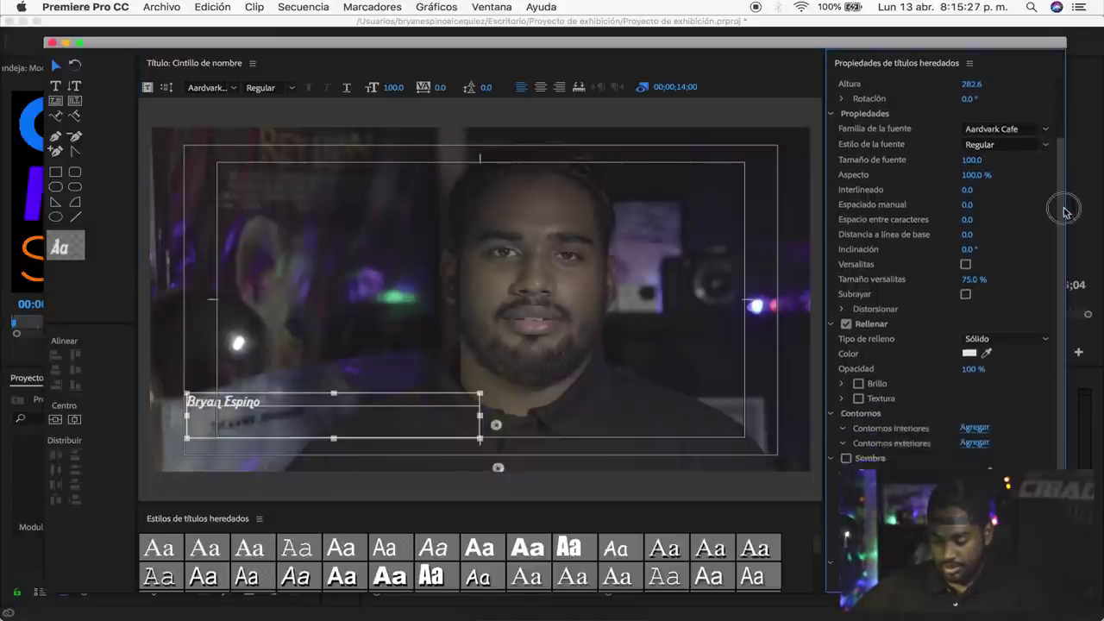
scroll(1074, 215, up, 5)
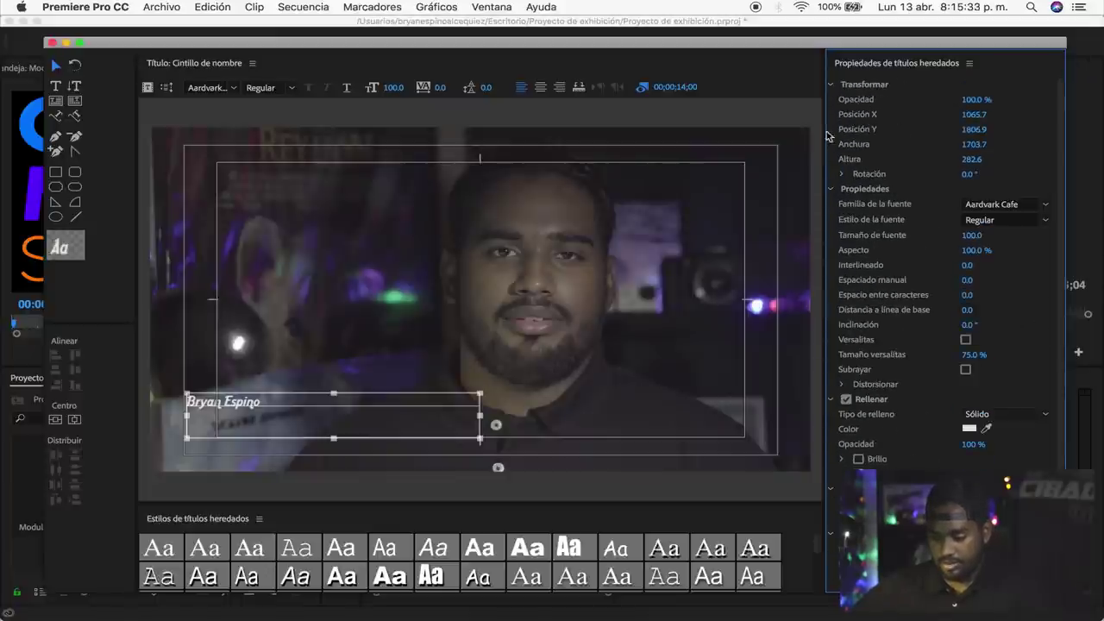
key(Down)
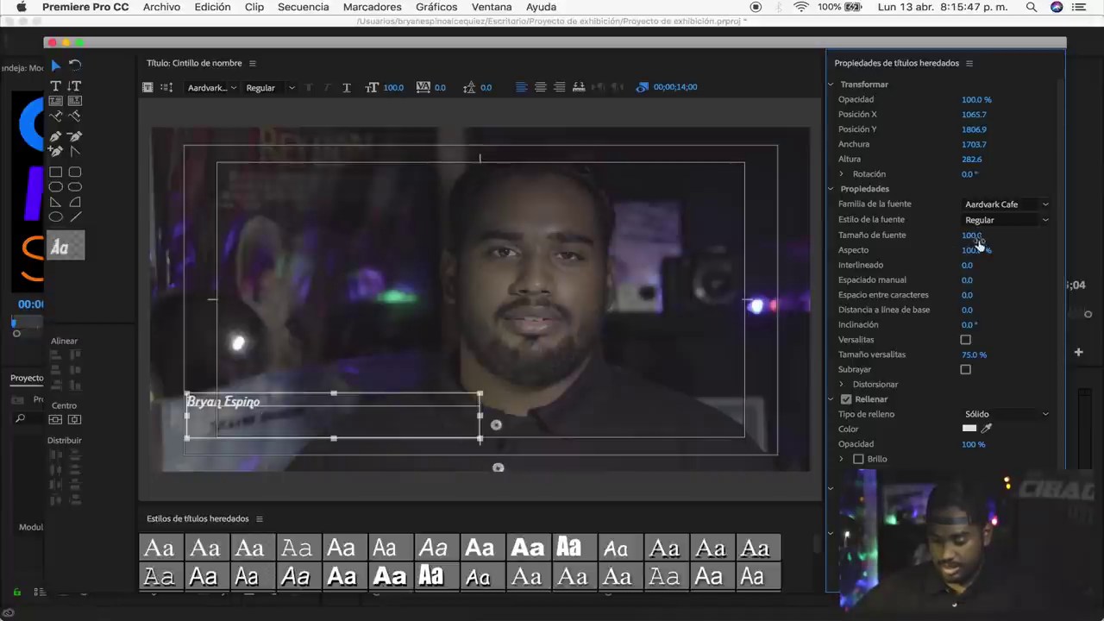
Enlarge the name's font size and shorten its text box to fit.
drag(971, 235, 1007, 234)
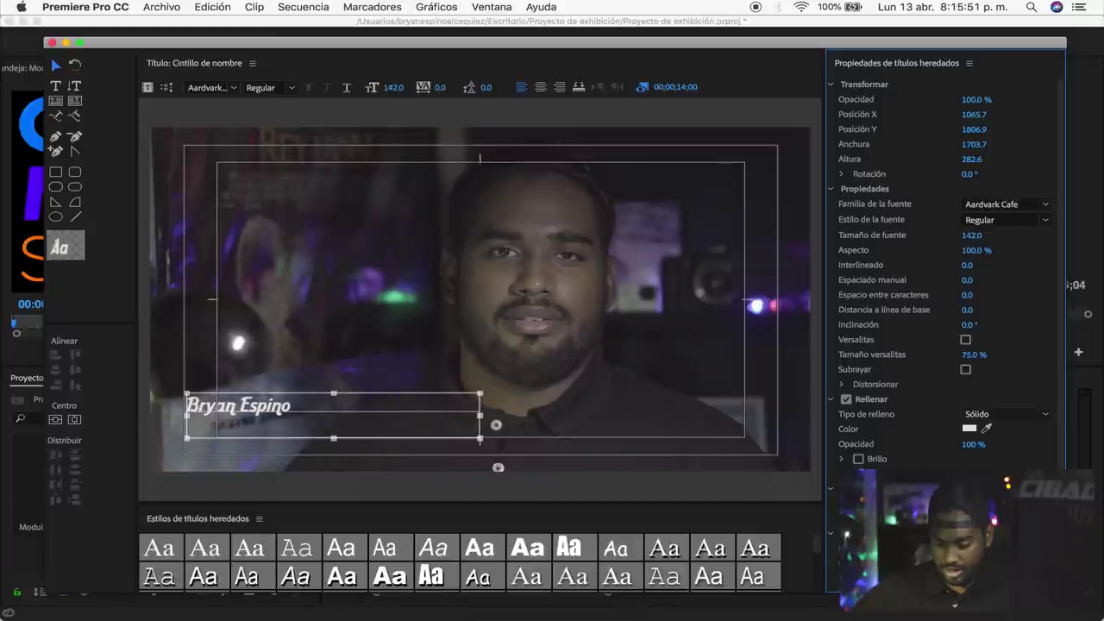
drag(971, 235, 966, 235)
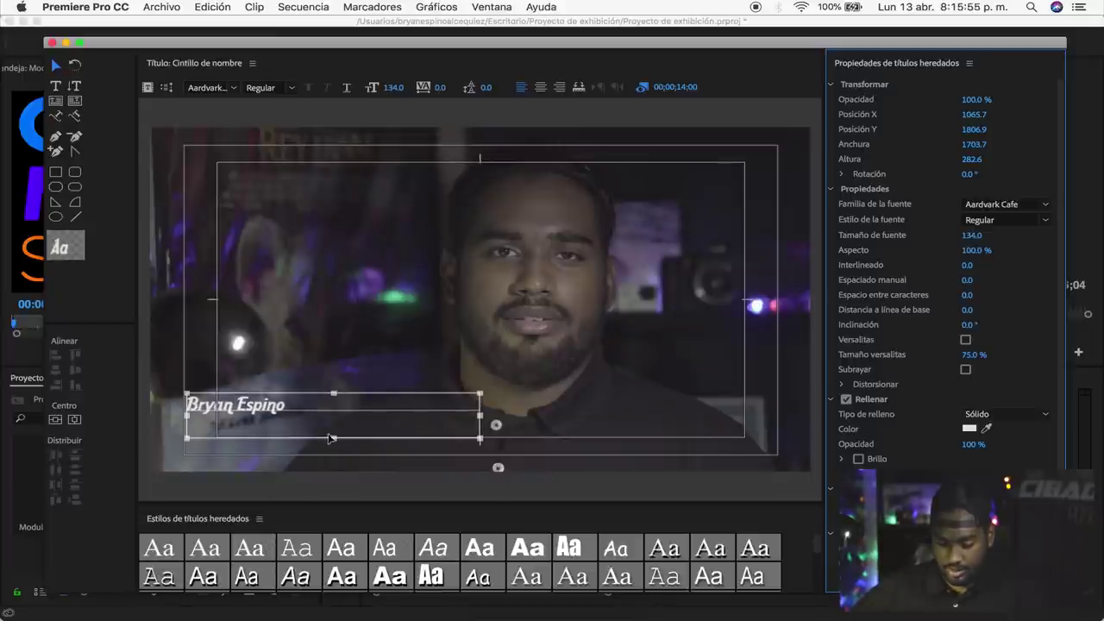
drag(332, 438, 343, 420)
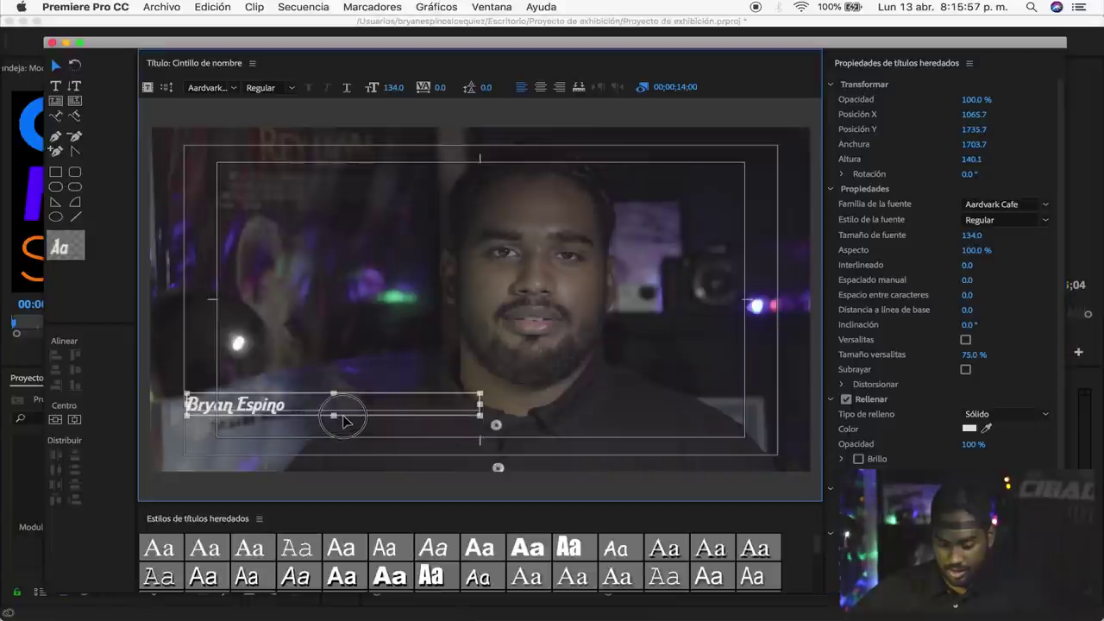
click(262, 388)
click(263, 401)
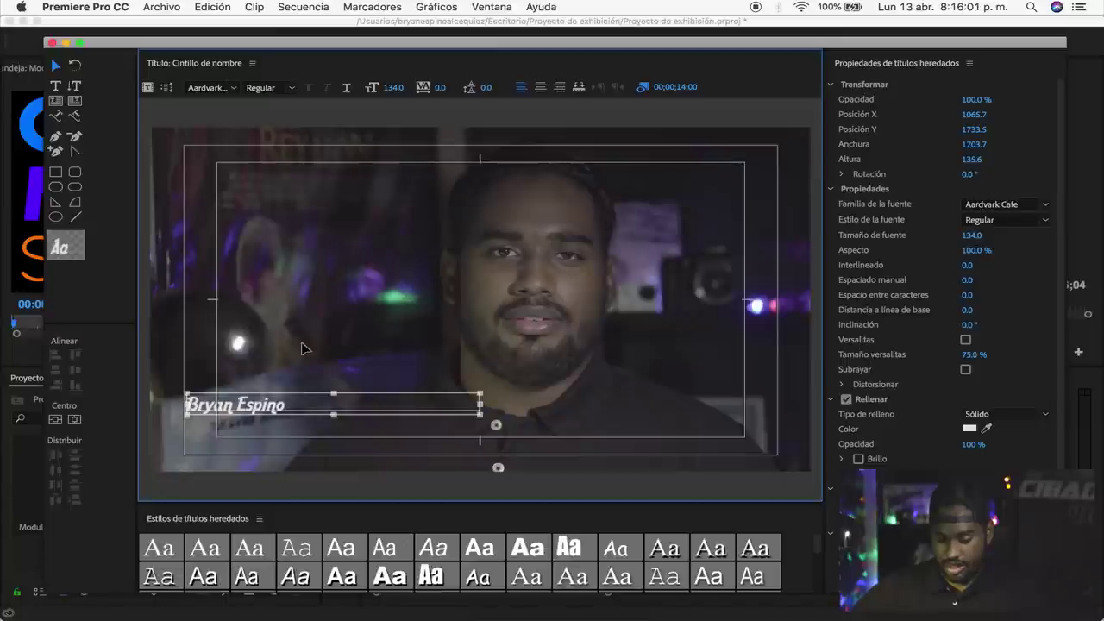
Set the name to COCOGOOSE at size 98 and trim the box height to 91.1.
click(1041, 207)
click(1011, 204)
text(COCOGOOSE)
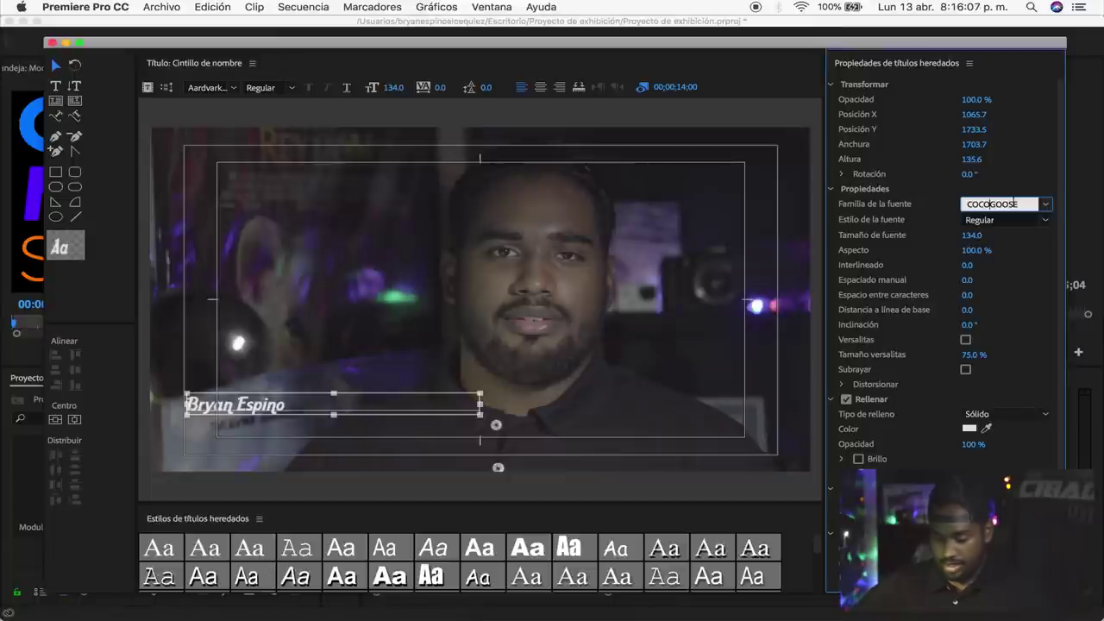
key(Return)
click(972, 235)
text(102)
key(Return)
key(Down)
key(Down)
key(Down)
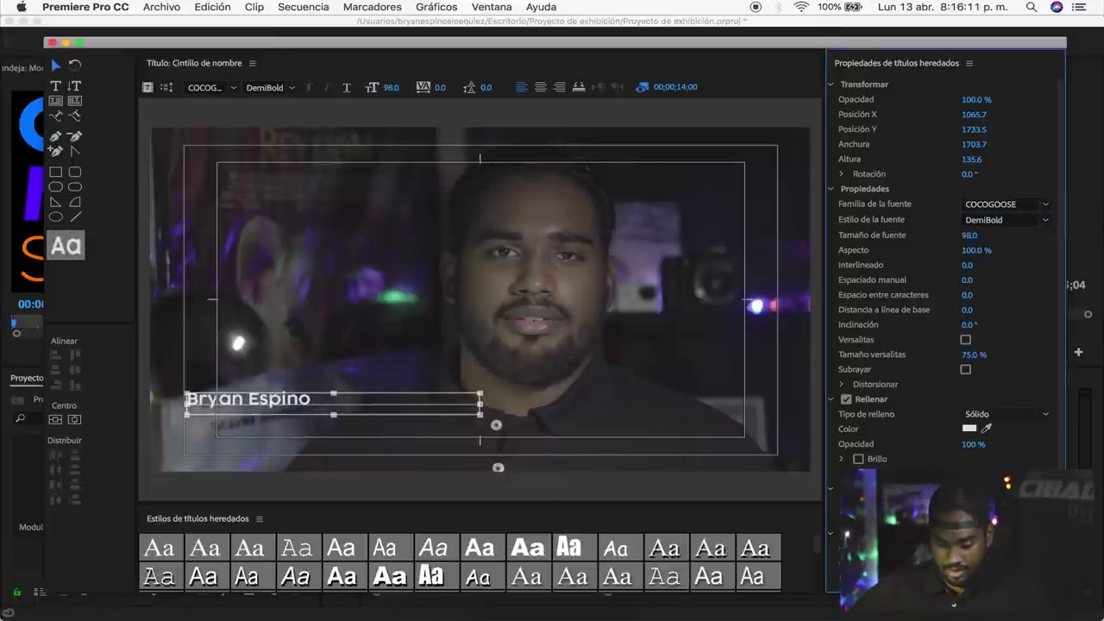
click(60, 64)
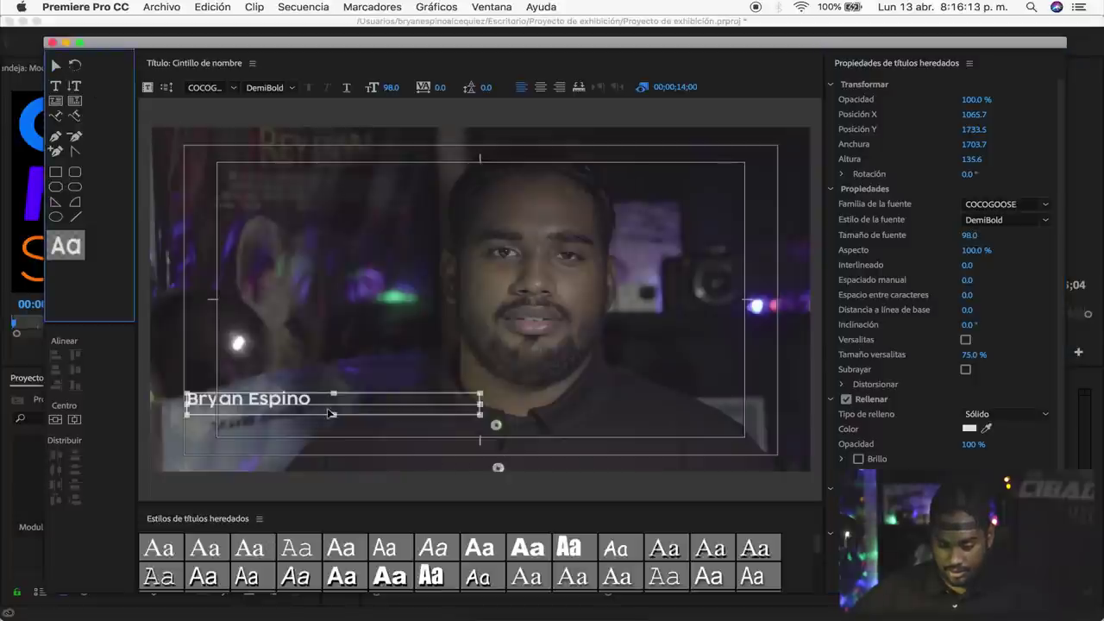
drag(334, 415, 335, 407)
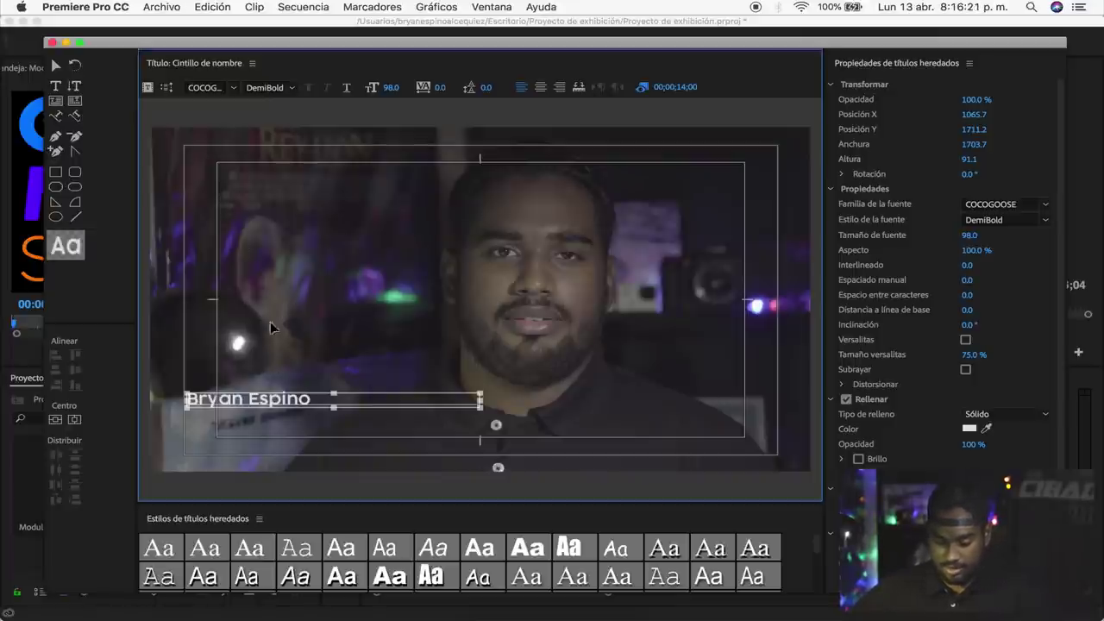
click(302, 343)
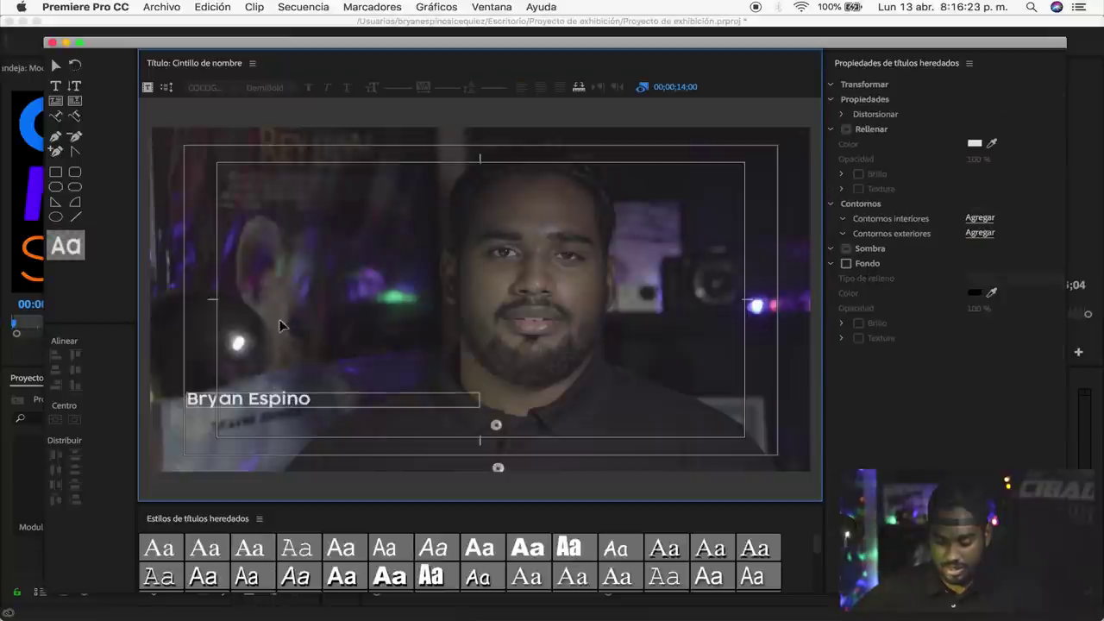
click(274, 401)
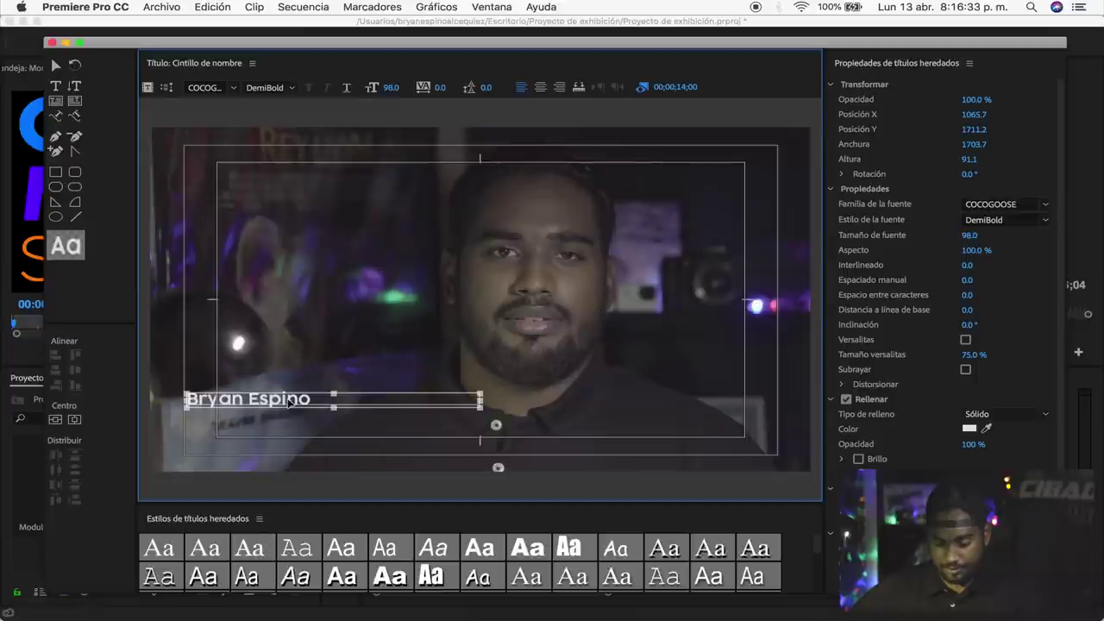
Duplicate the name text just below the original and shrink the copy's font size to 63.
click(250, 416)
drag(250, 415, 251, 420)
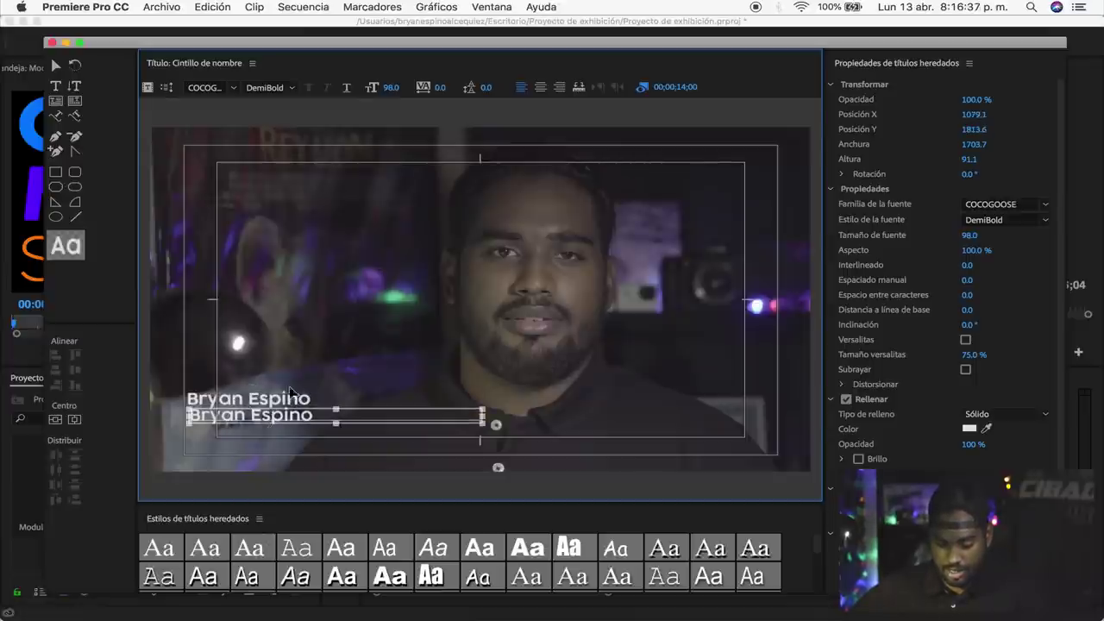
drag(278, 416, 280, 381)
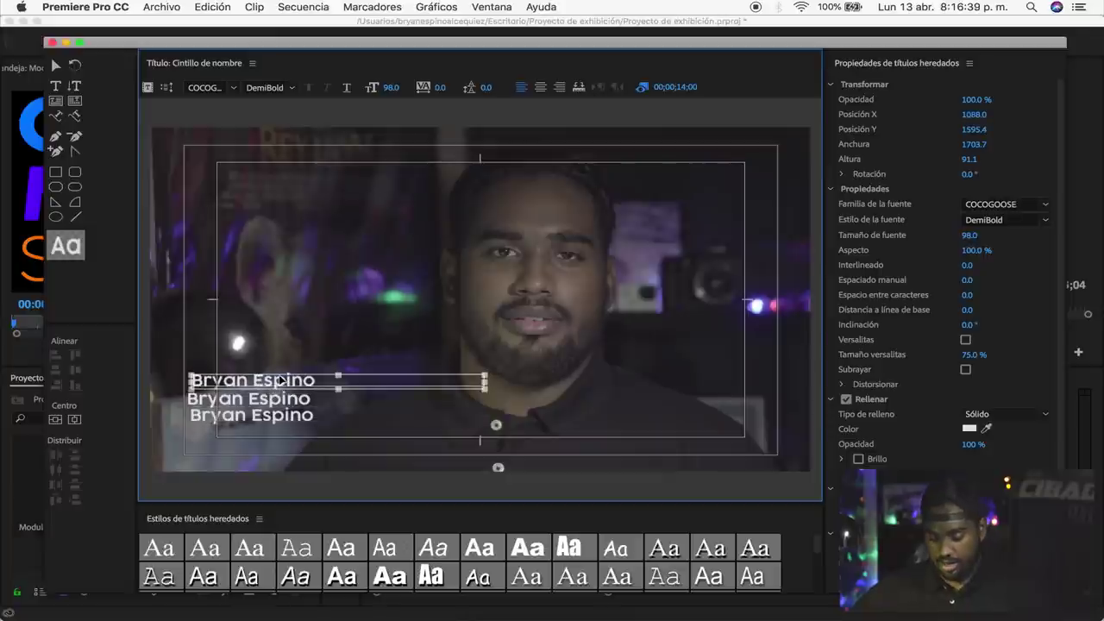
key(Delete)
click(270, 419)
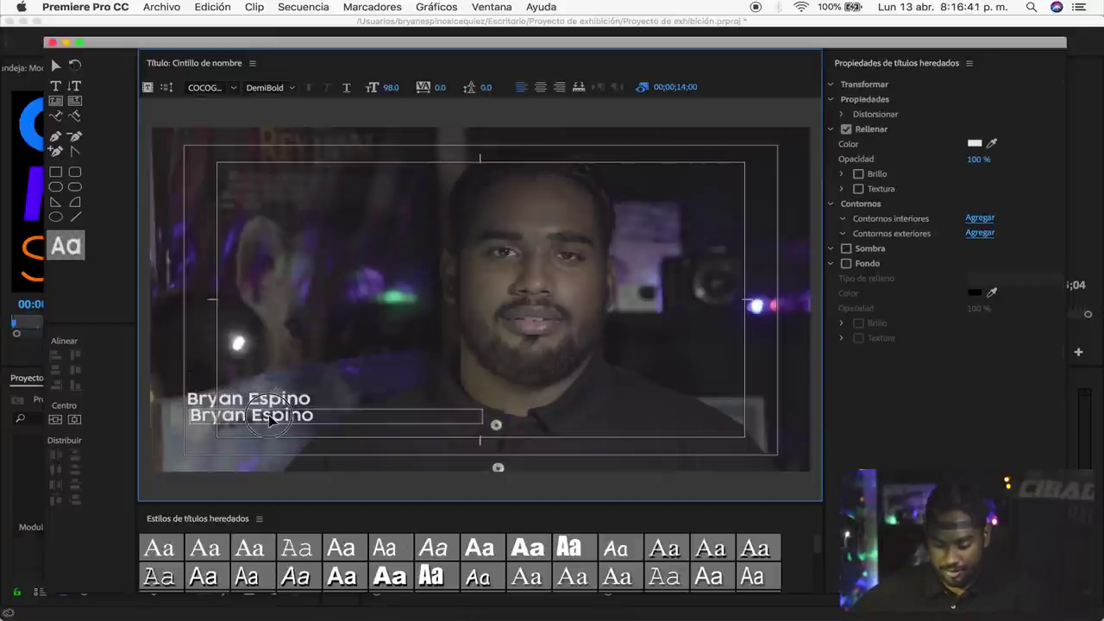
drag(270, 418, 274, 421)
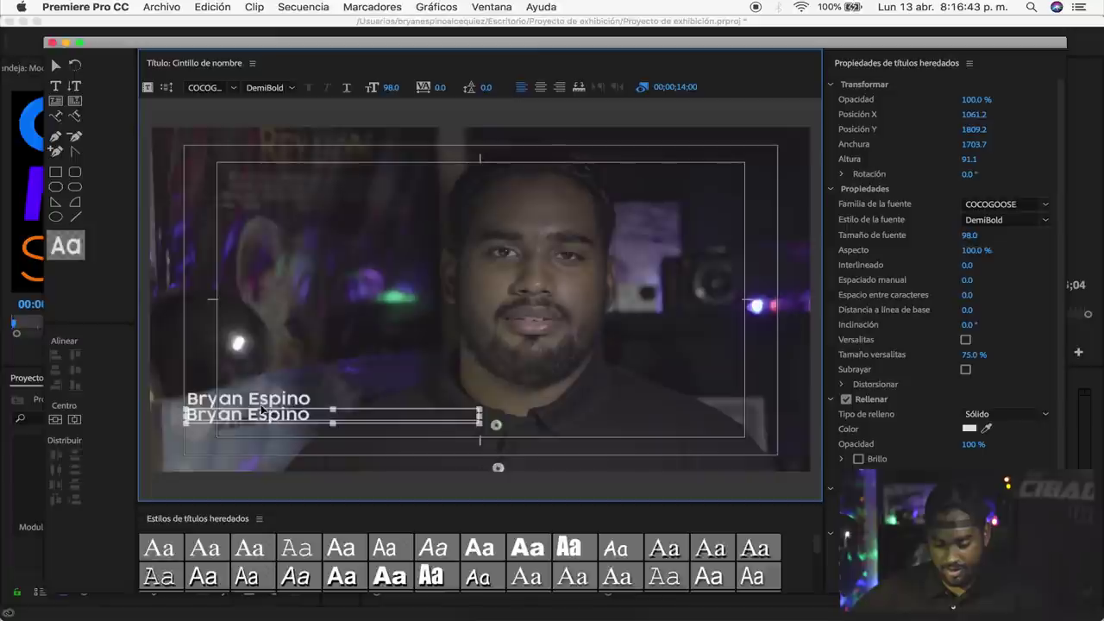
click(969, 237)
click(946, 241)
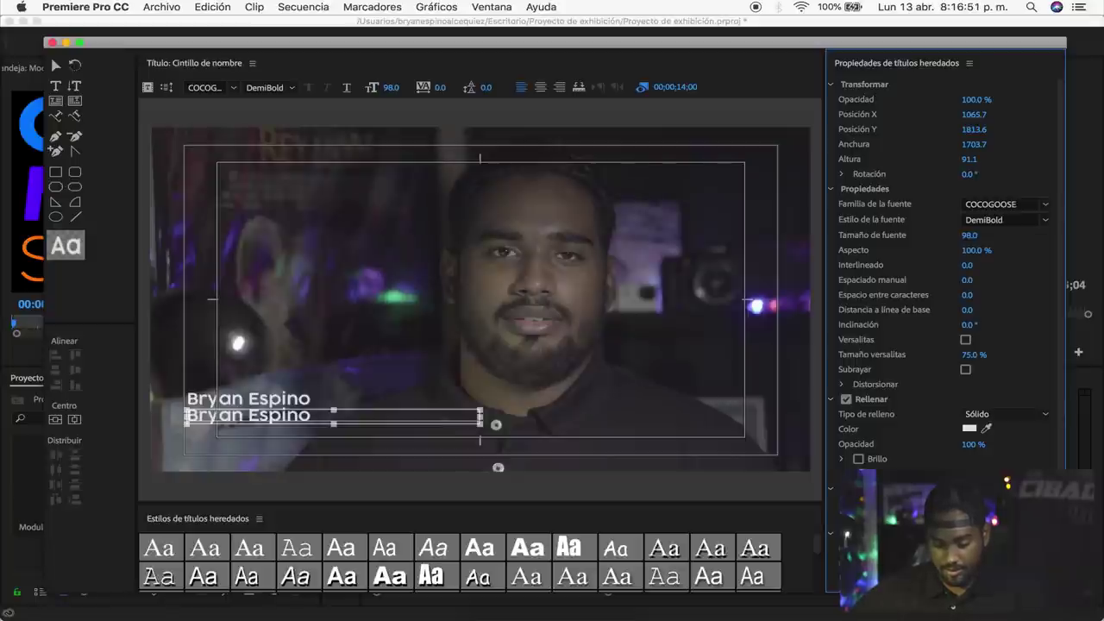
mouse_move(969, 235)
mouse_down()
mouse_move(946, 234)
mouse_move(959, 235)
mouse_up()
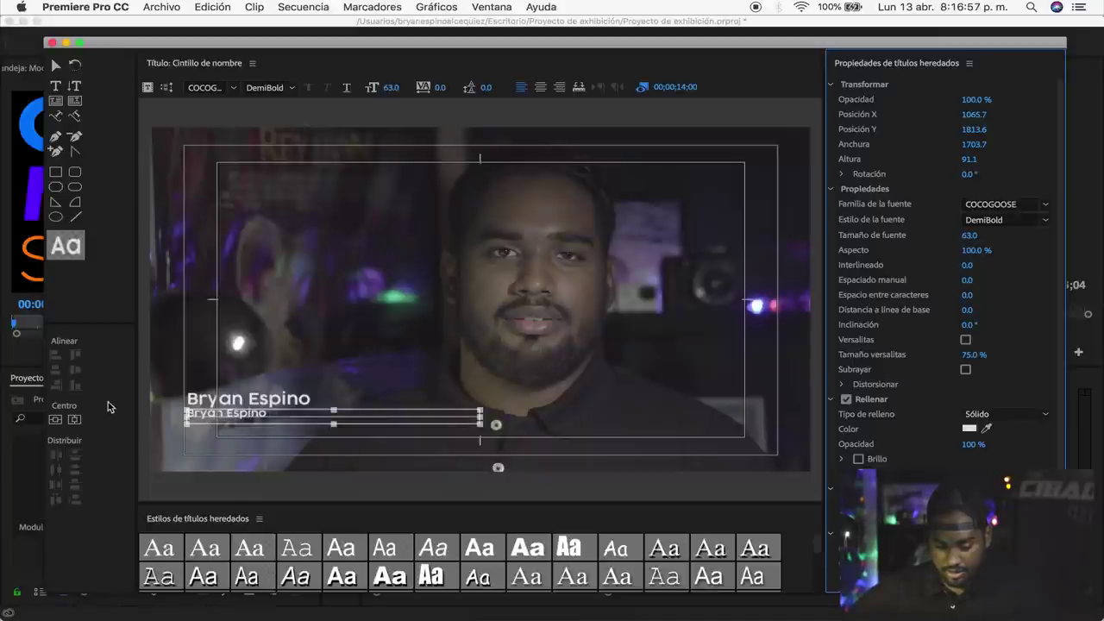
drag(245, 419, 246, 421)
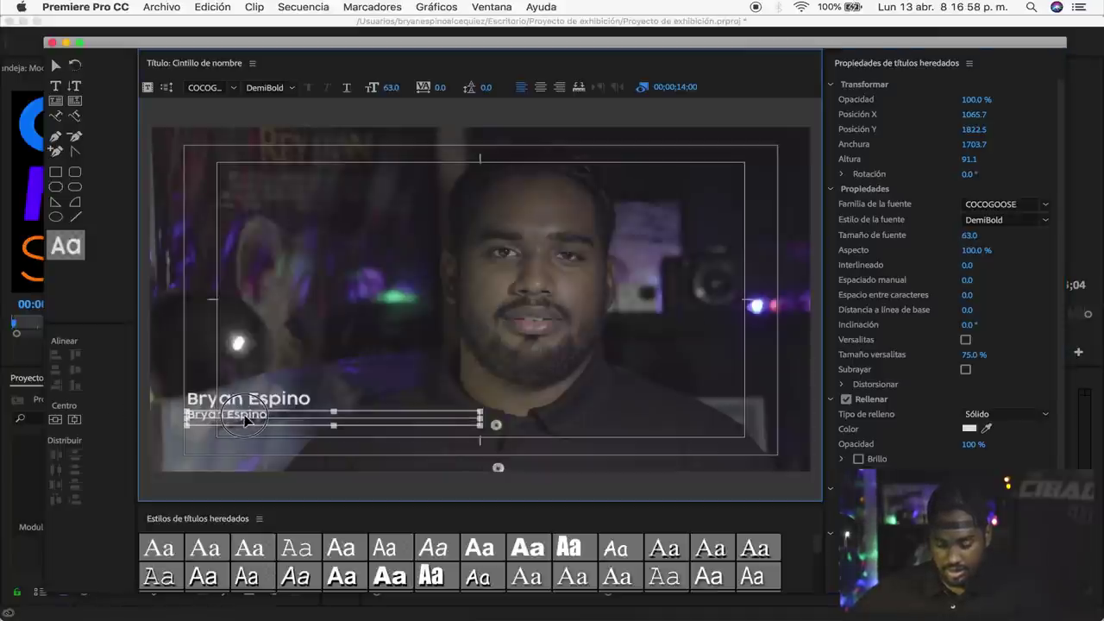
Rewrite the second line as 'Editor de vídeo' and move both lines further down.
double_click(245, 419)
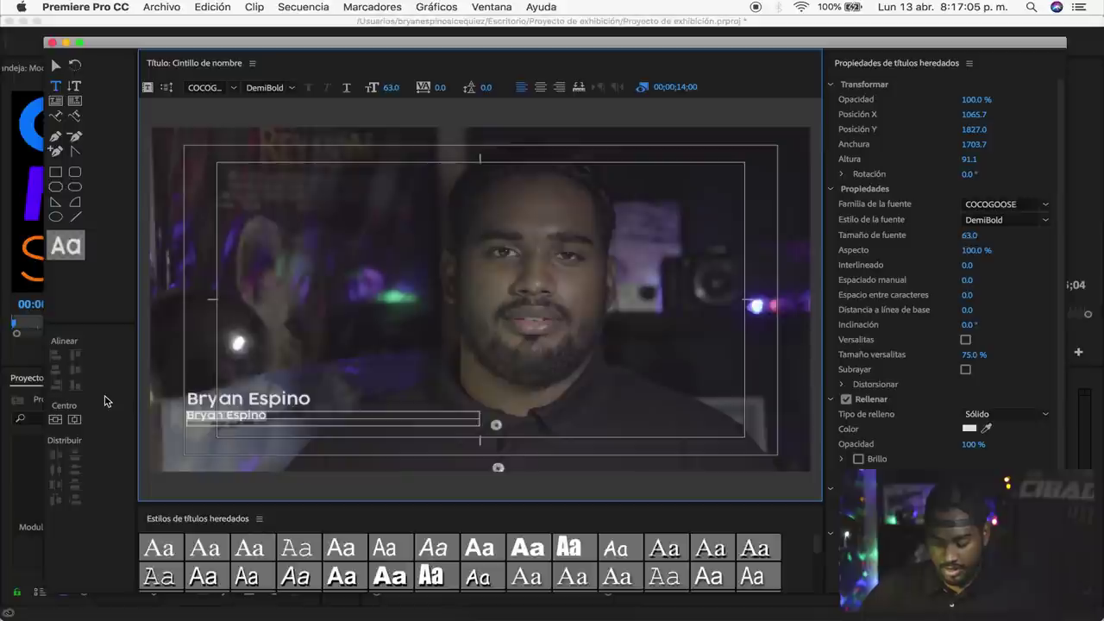
text(Edi)
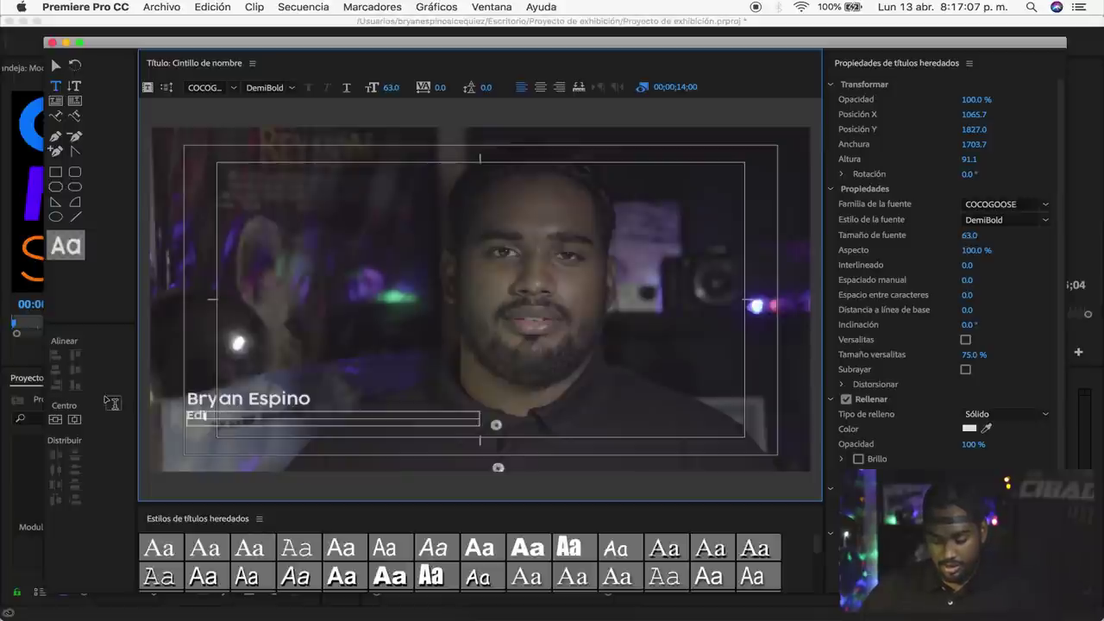
text(deo)
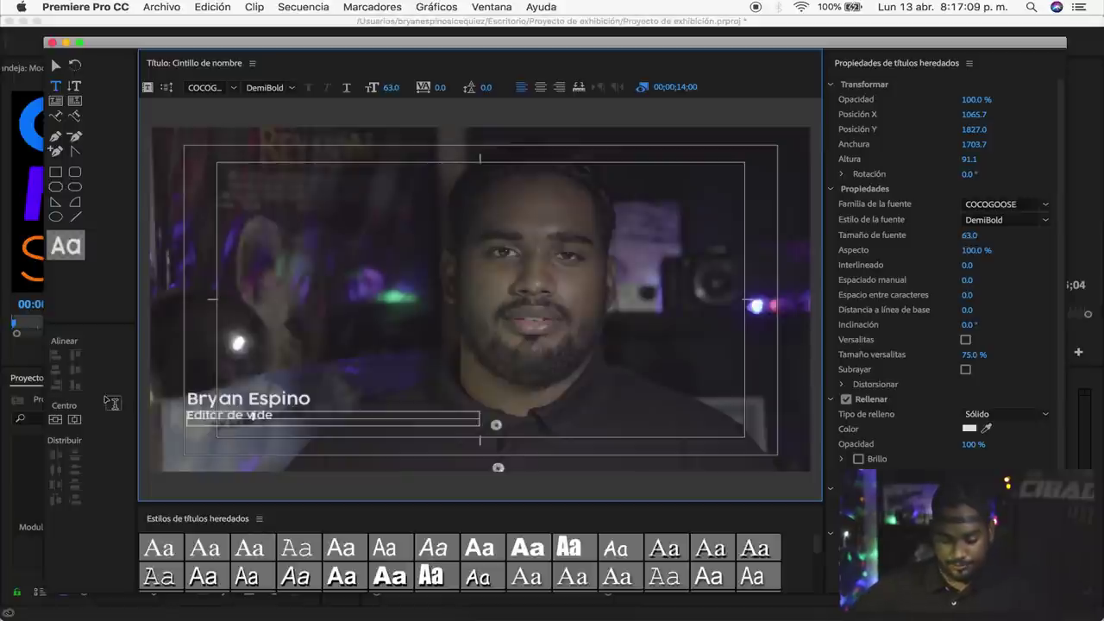
click(54, 67)
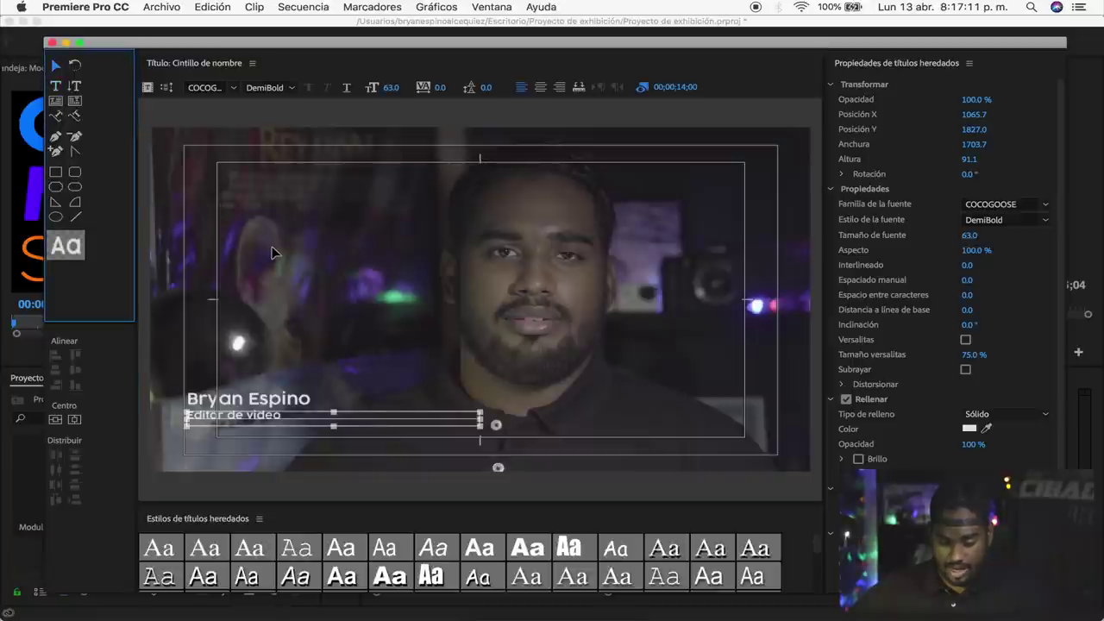
click(272, 245)
click(253, 422)
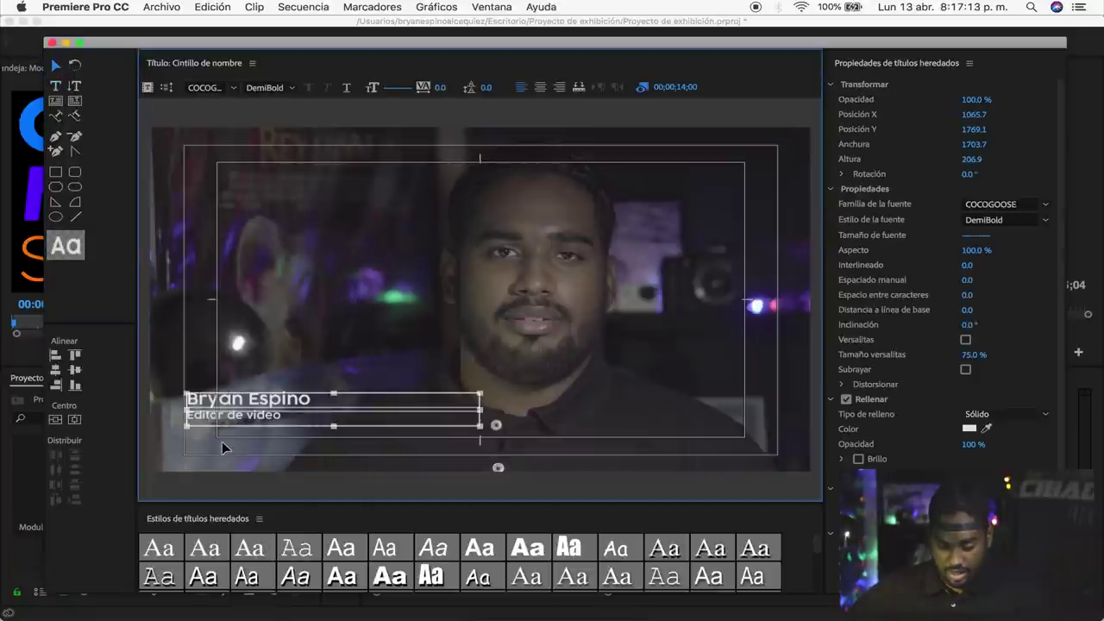
drag(255, 419, 256, 433)
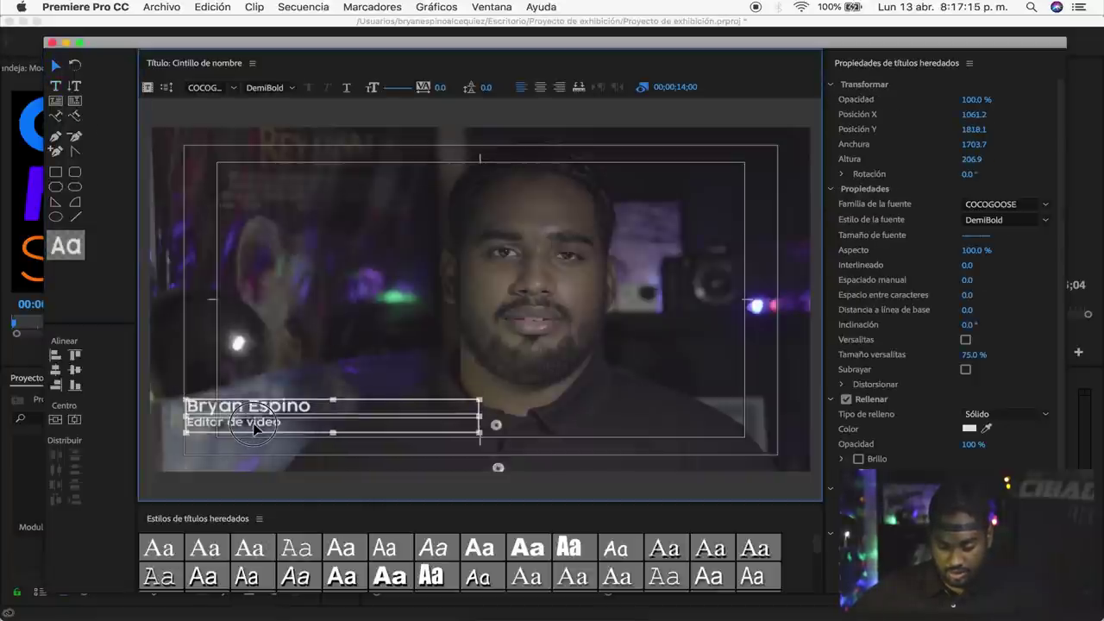
click(283, 382)
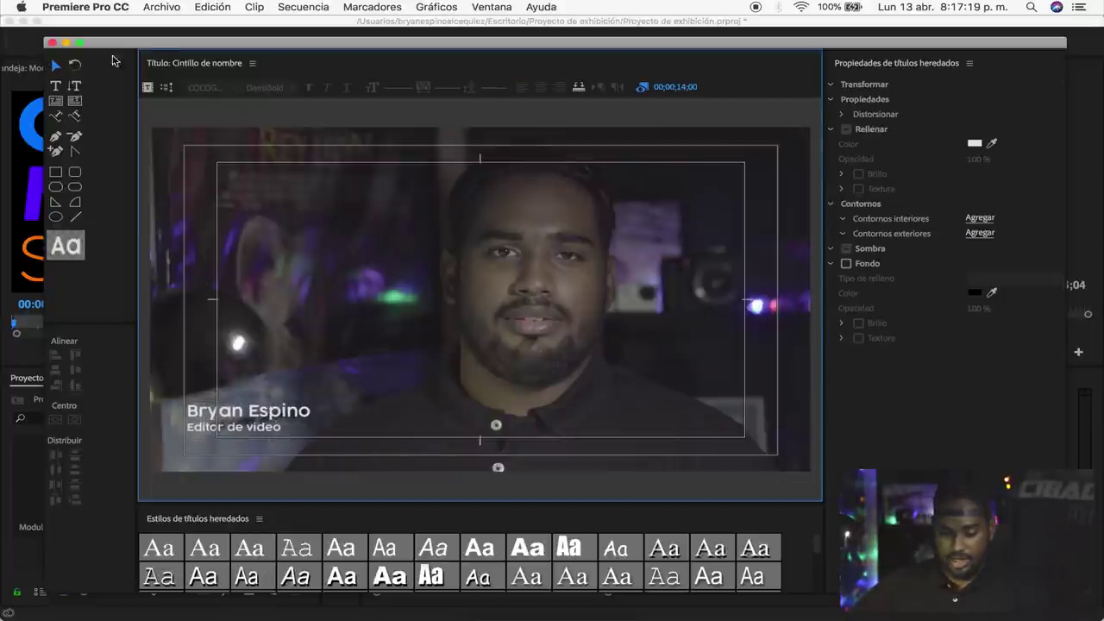
drag(159, 45, 155, 41)
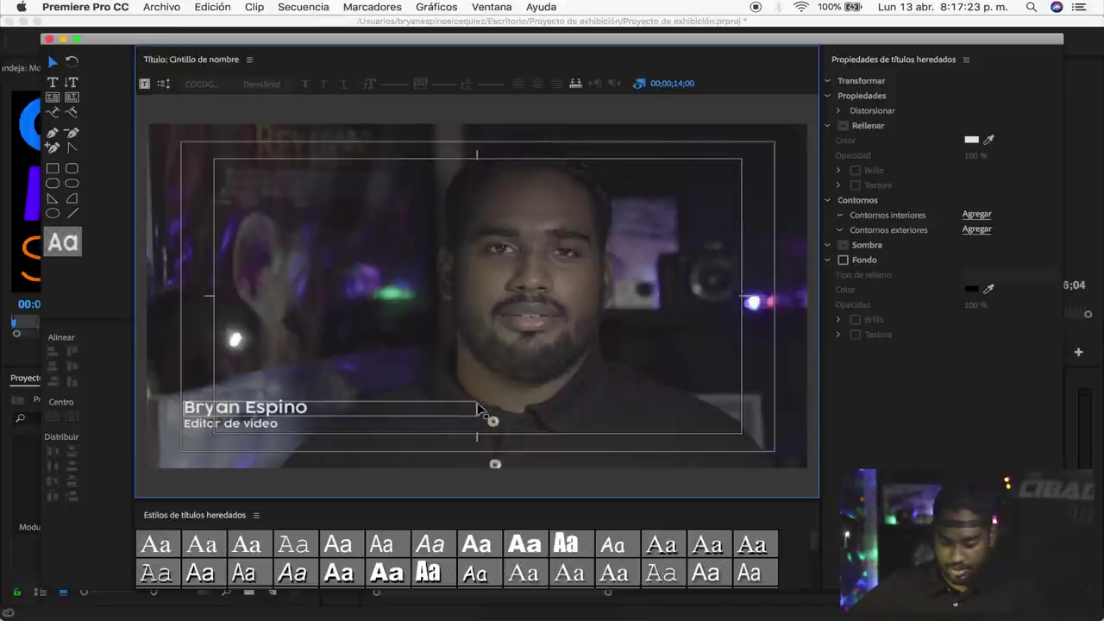
click(301, 455)
click(284, 425)
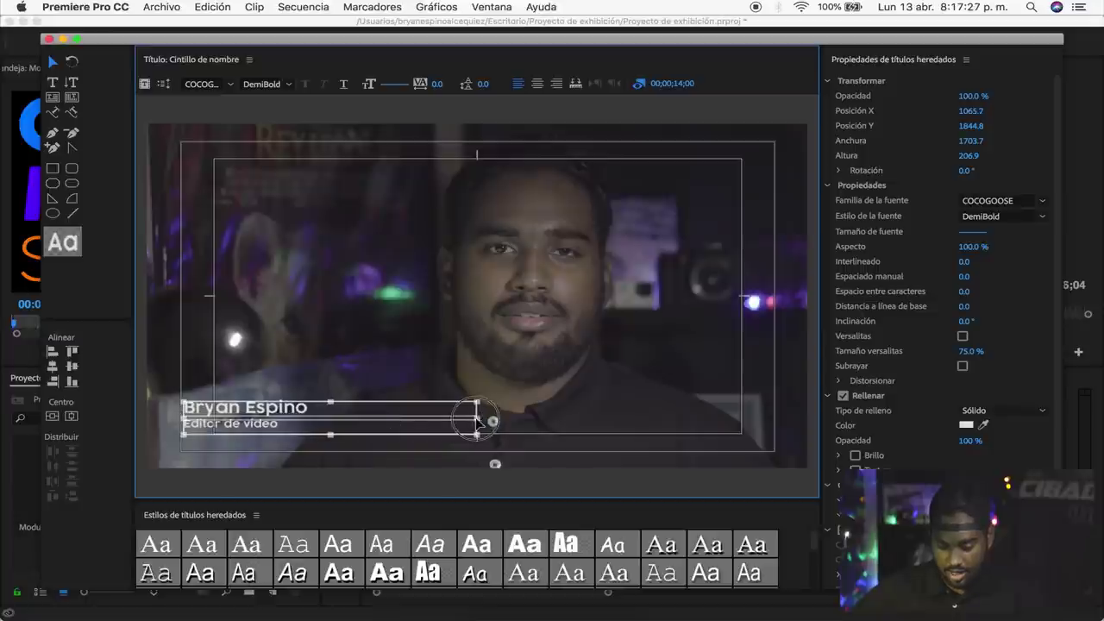
click(341, 421)
click(350, 337)
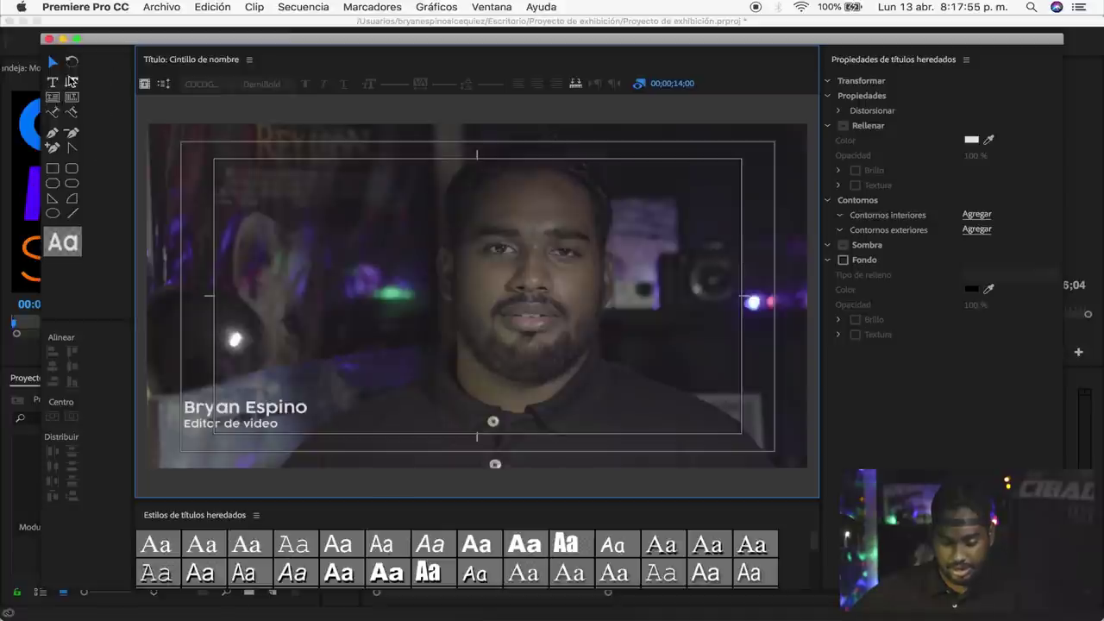
click(52, 171)
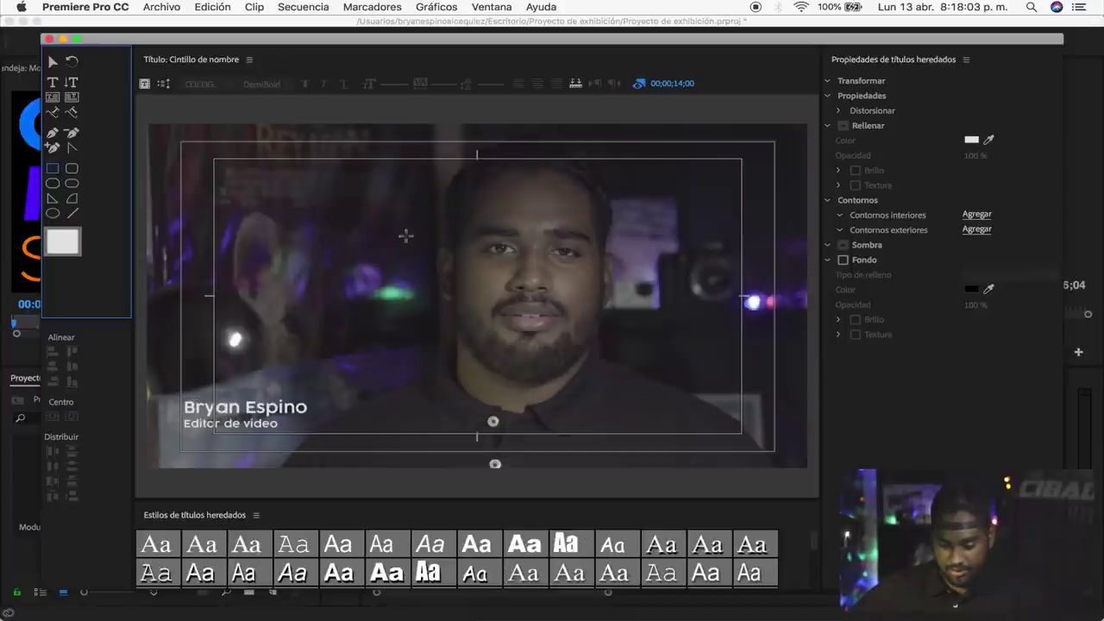
Draw a white 914.2 × 121.2 rectangle over the name line in the title.
drag(177, 397, 334, 417)
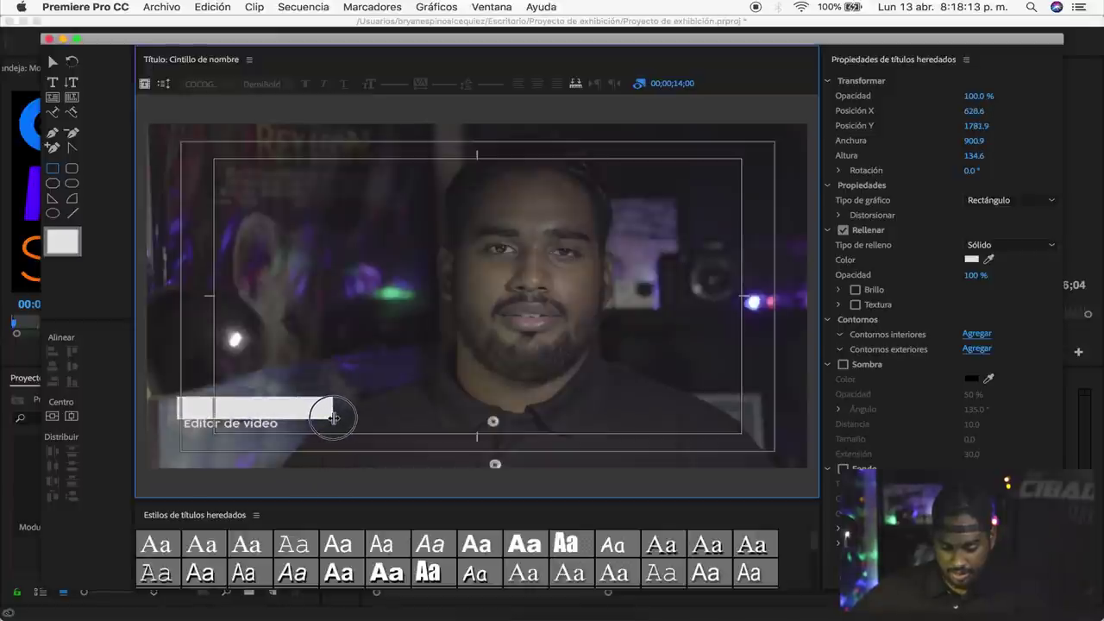
drag(334, 417, 335, 417)
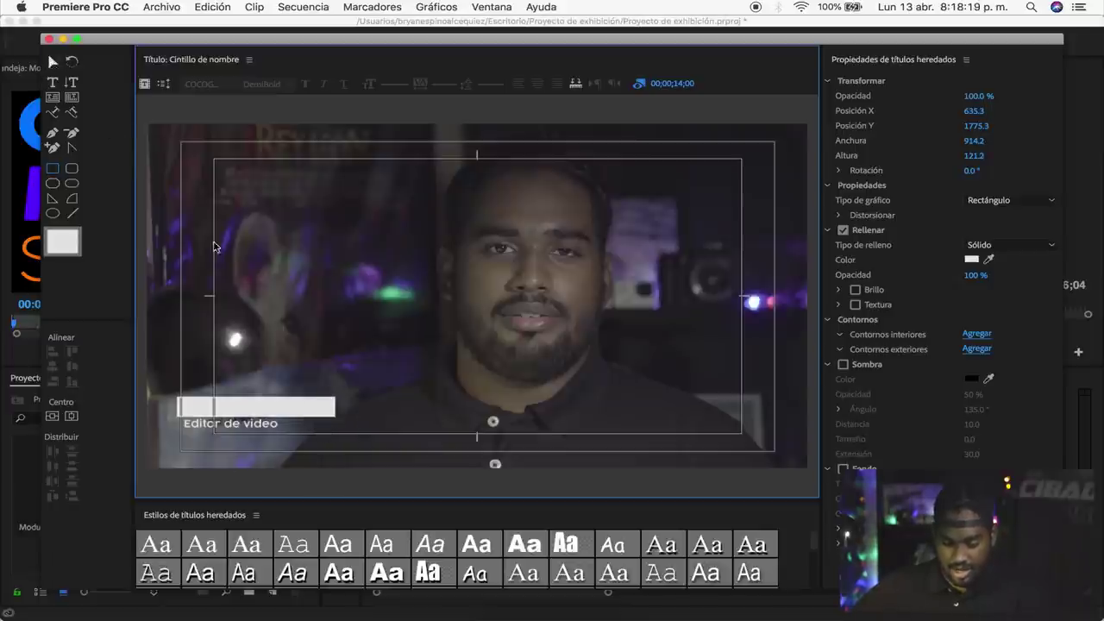
Select the white bar above 'Editor de video' and give it a bright blue fill.
click(333, 326)
click(321, 412)
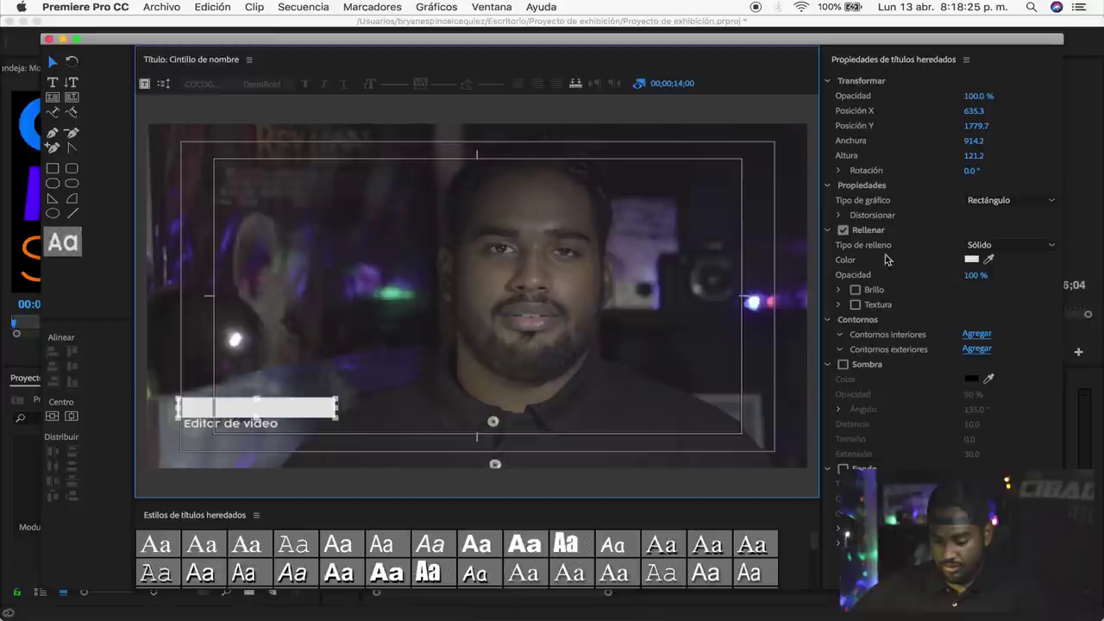
click(972, 261)
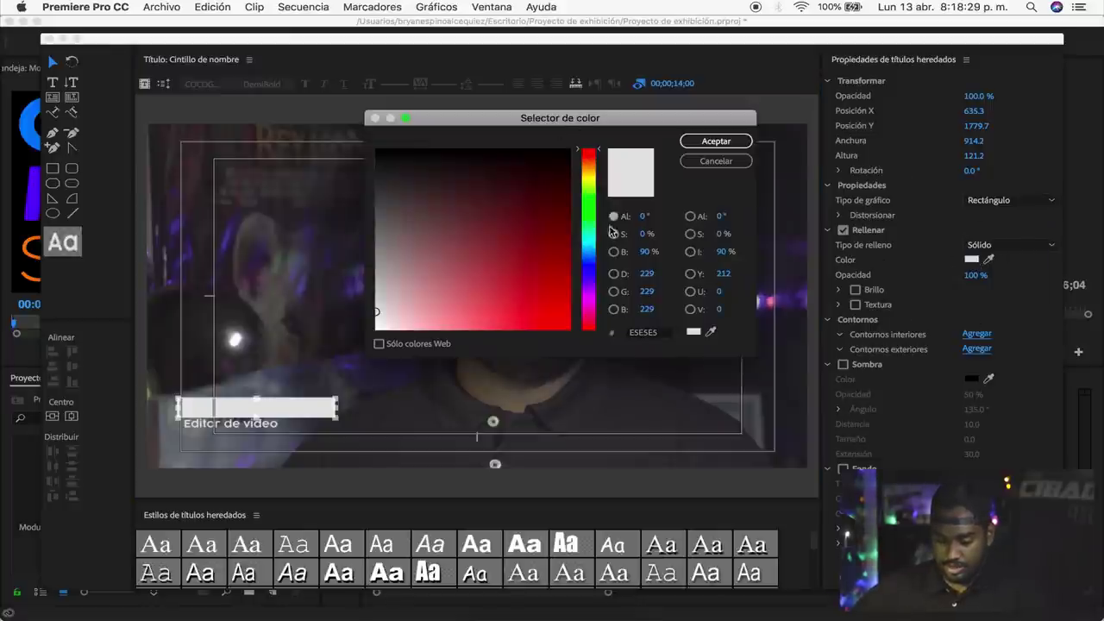
click(590, 245)
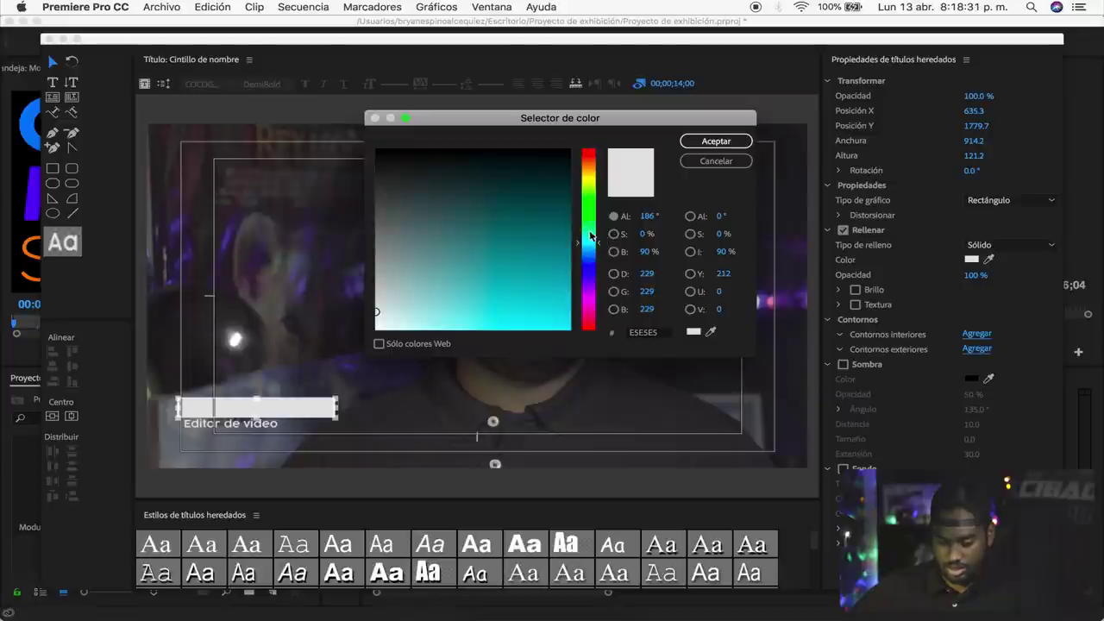
click(567, 326)
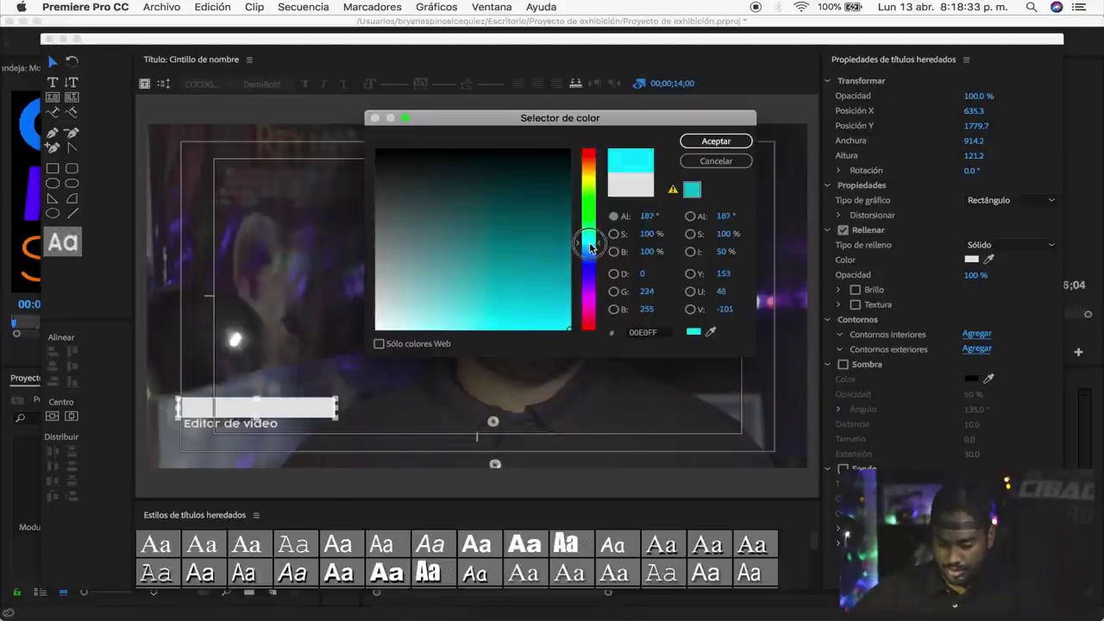
drag(590, 245, 594, 252)
click(709, 139)
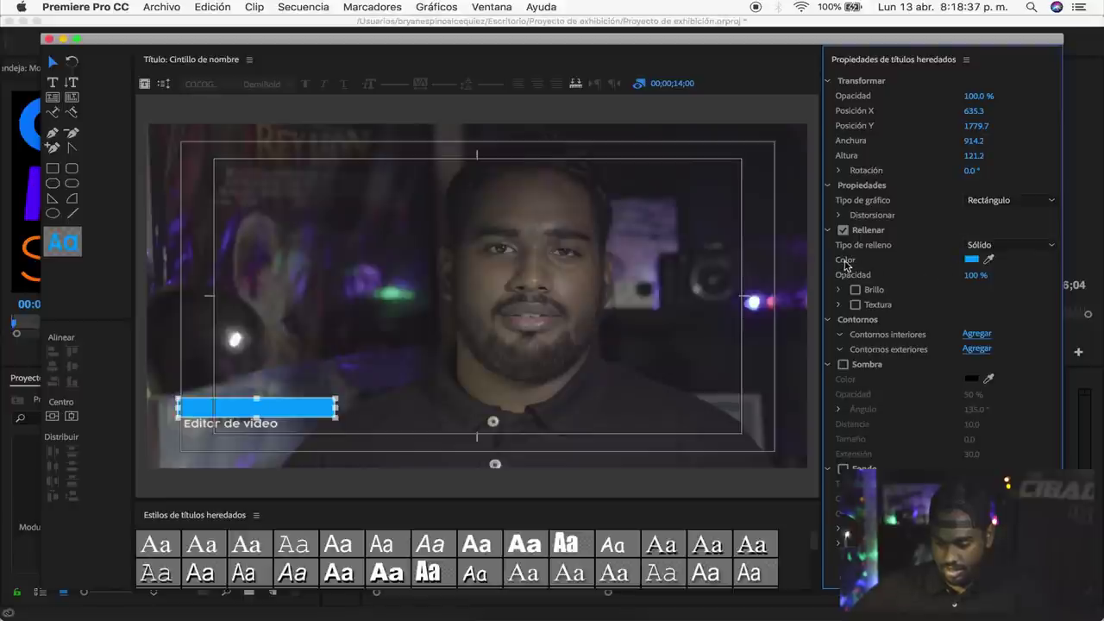
click(972, 260)
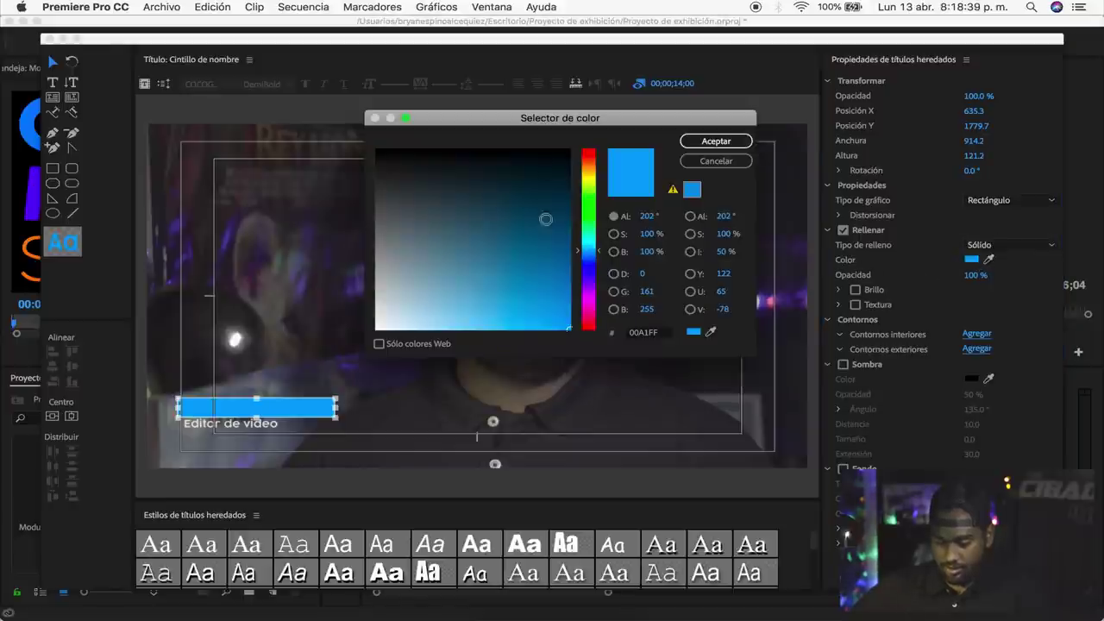
click(704, 141)
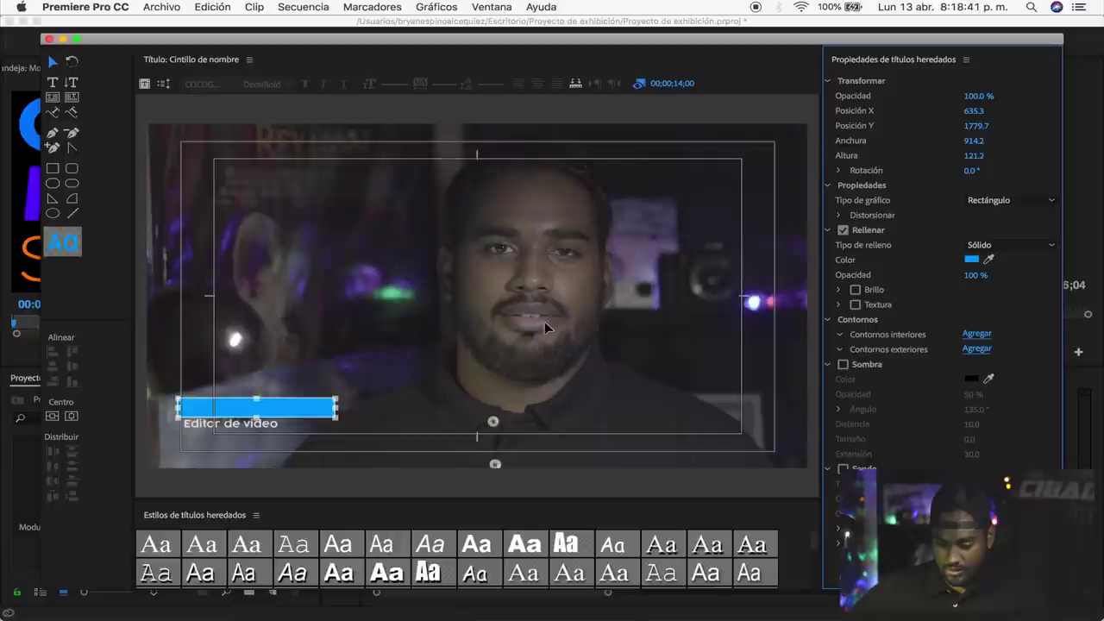
Re-pick the bar's fill as blue 0092FF and confirm it.
click(992, 257)
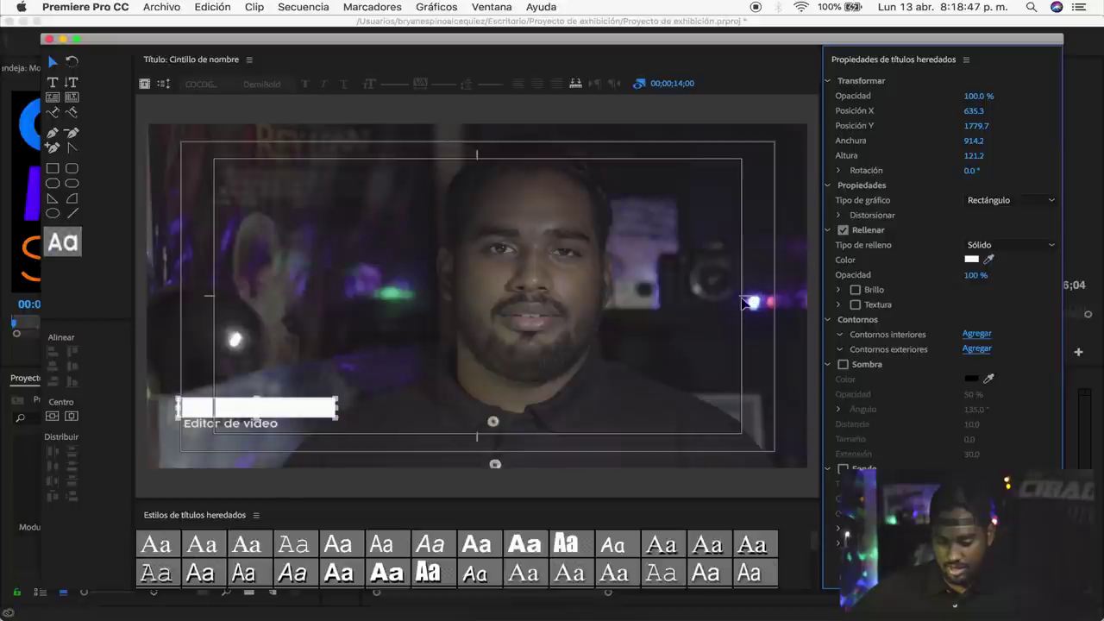
click(971, 261)
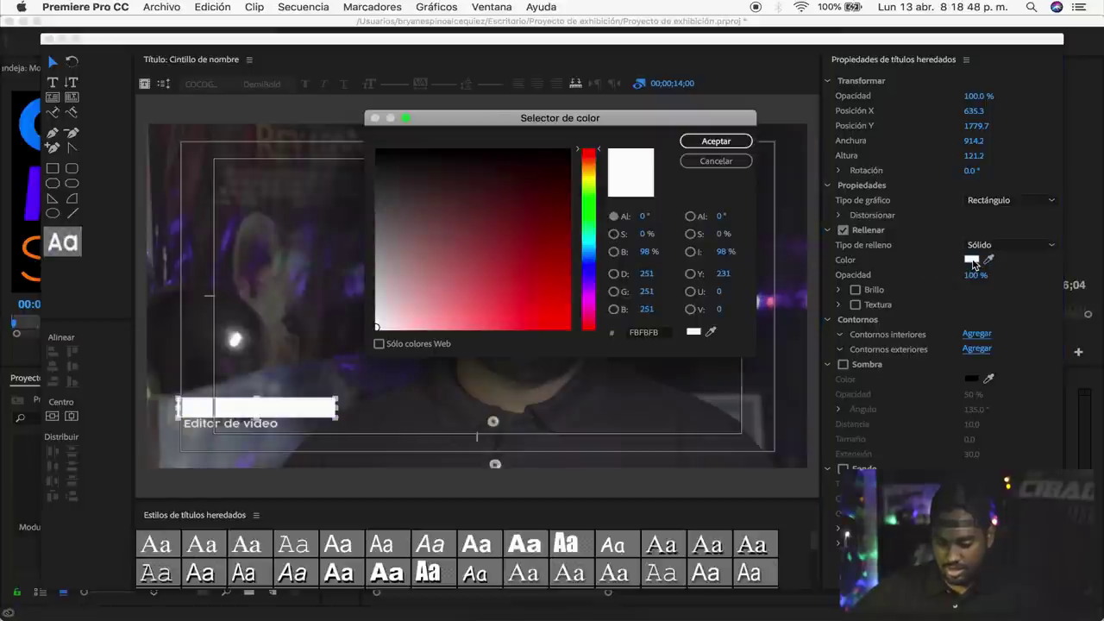
click(592, 248)
click(568, 328)
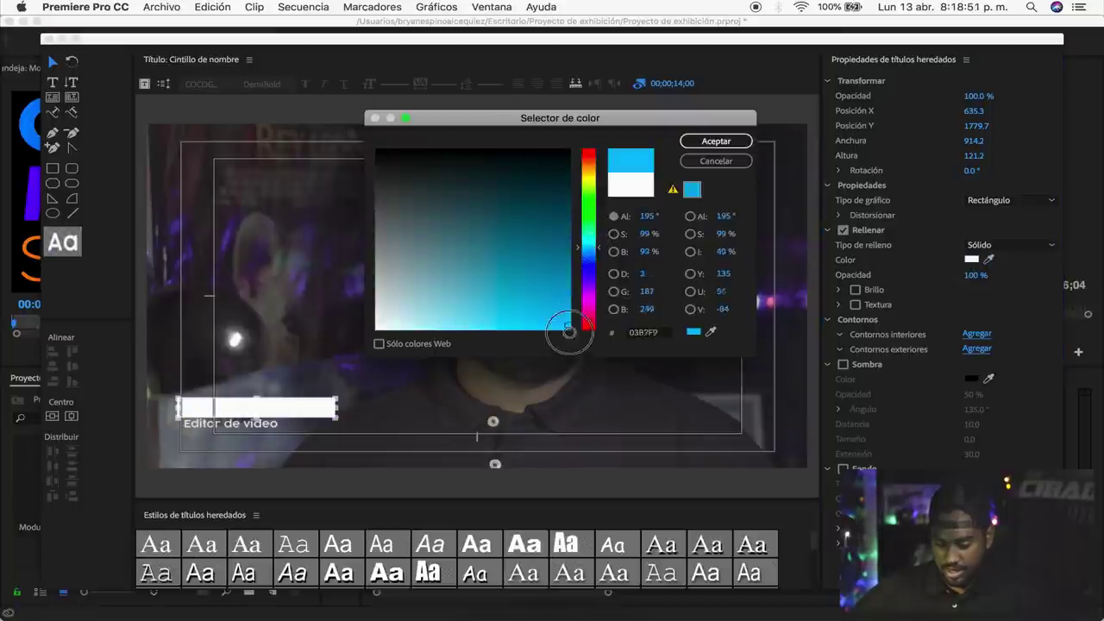
click(591, 252)
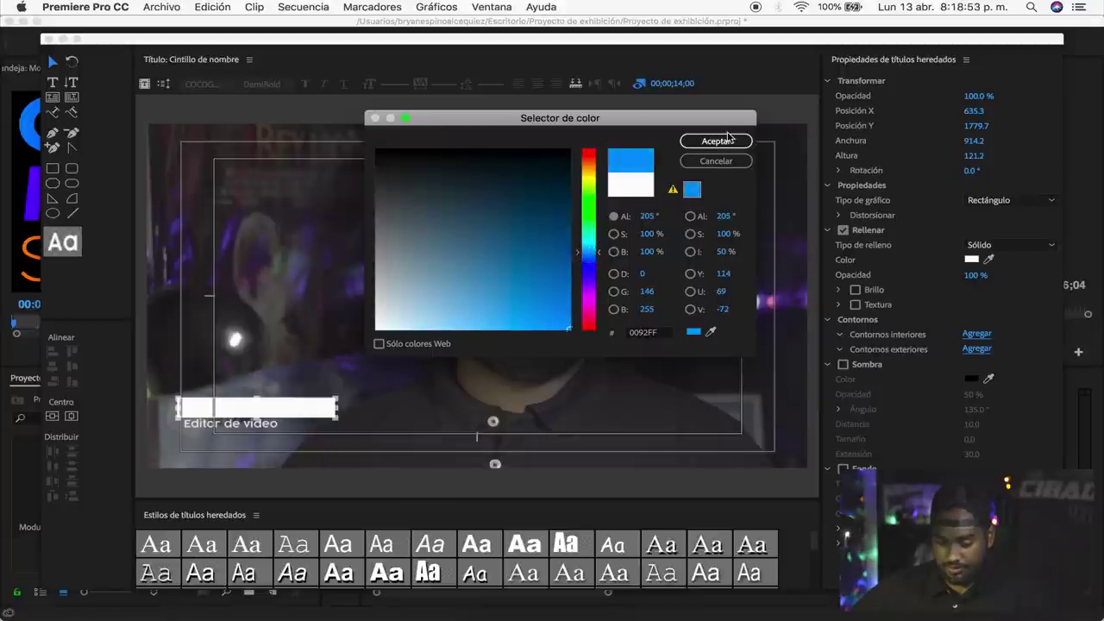
click(716, 140)
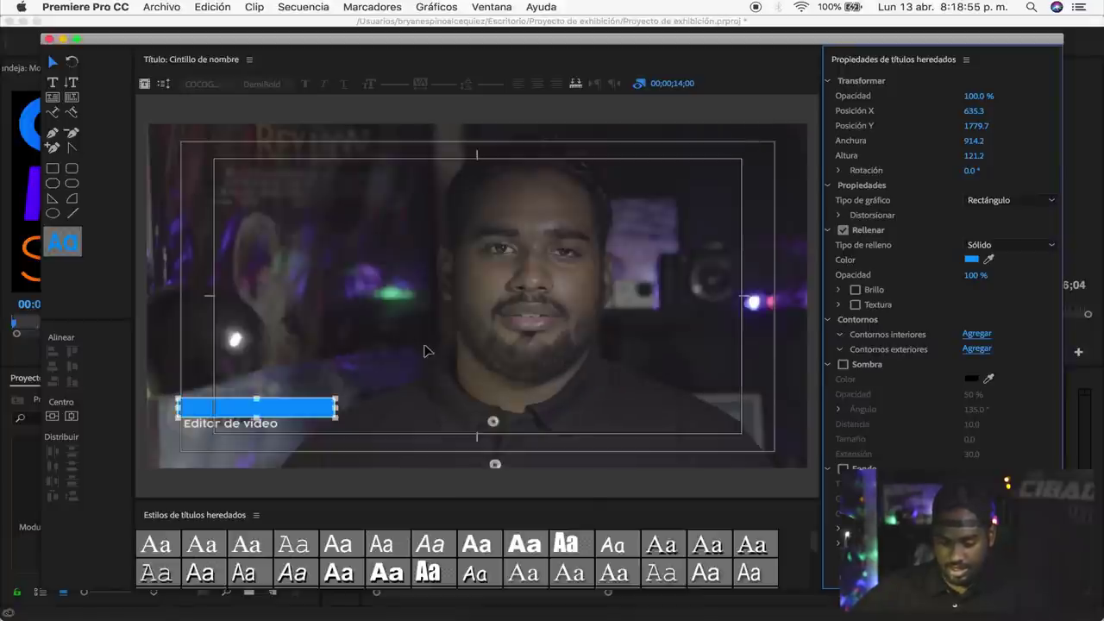
Nudge the blue bar, return it to place, and reselect it.
click(426, 349)
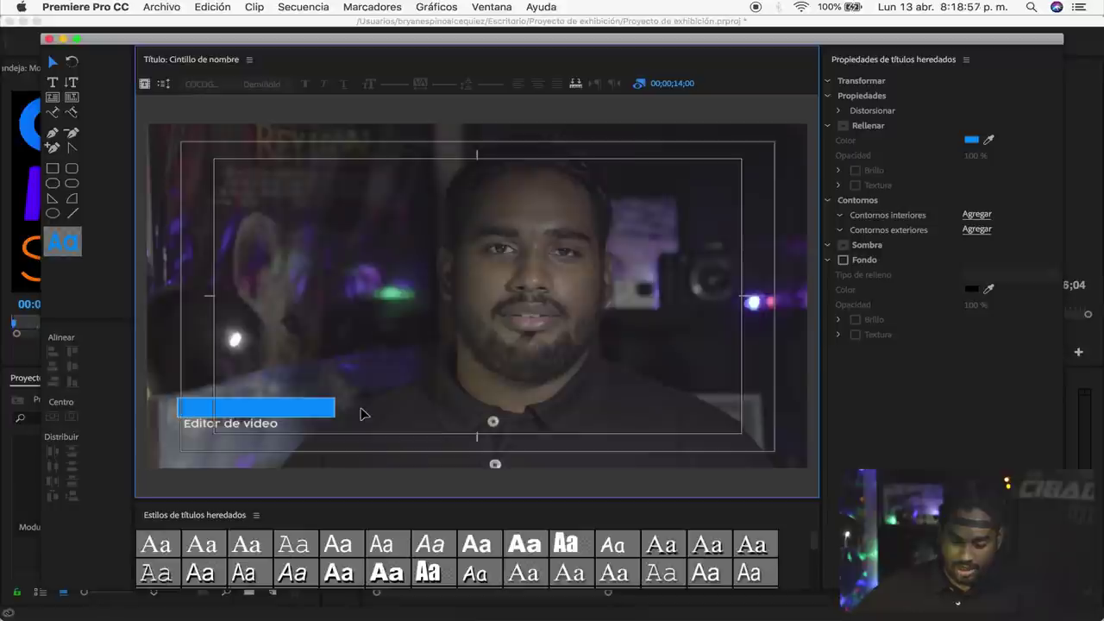
drag(336, 413, 340, 415)
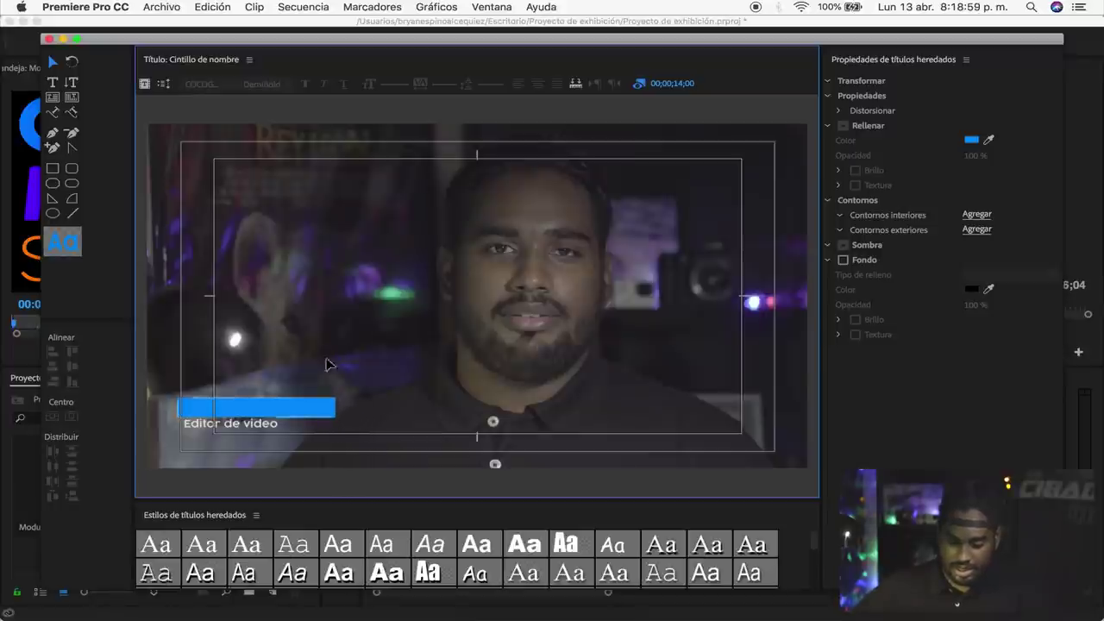
drag(245, 408, 241, 406)
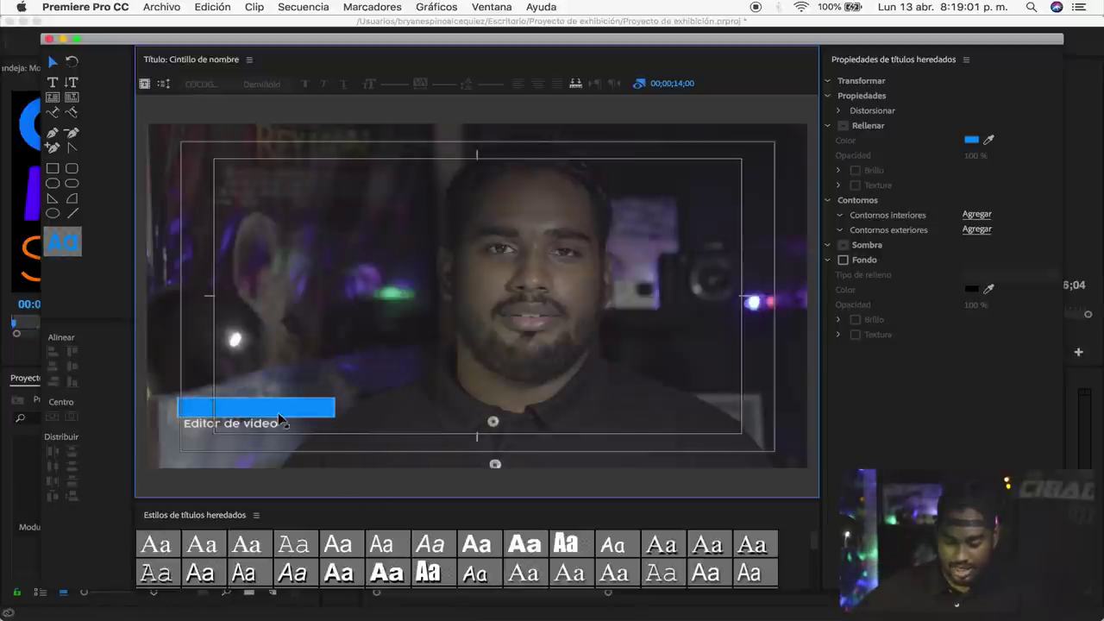
click(322, 407)
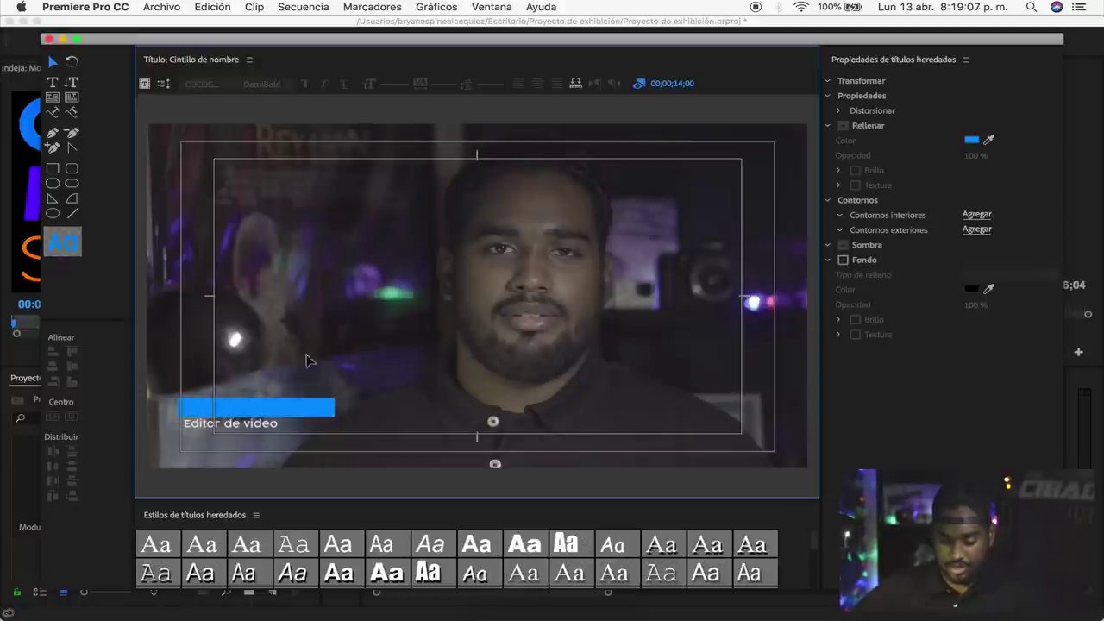
click(301, 408)
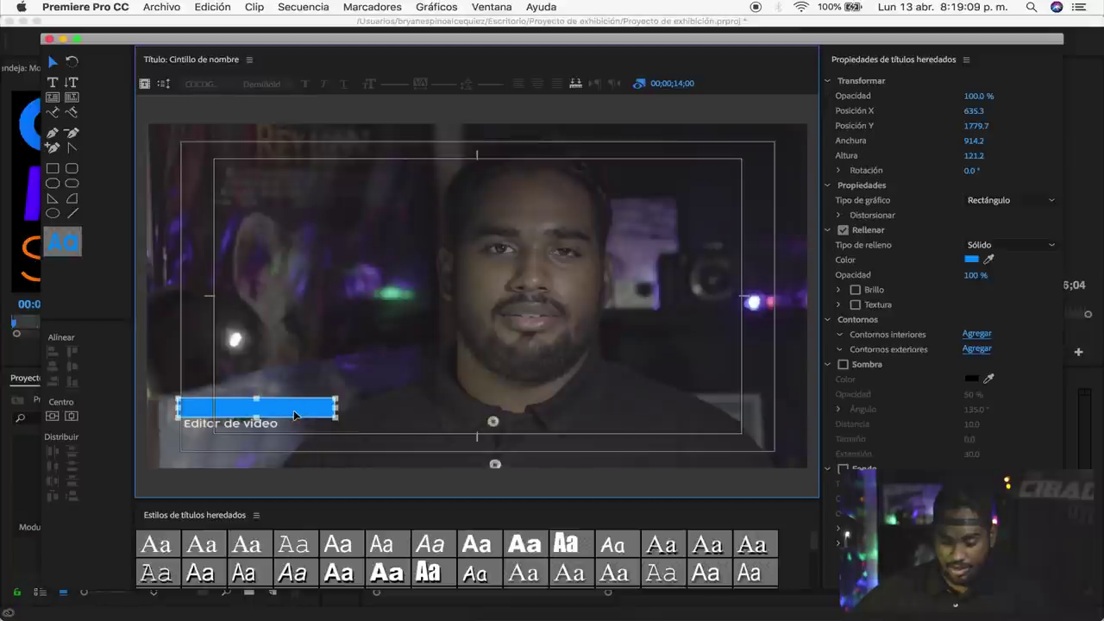
Send the blue bar behind the name text with Organizar > Enviar al fondo.
right_click(294, 415)
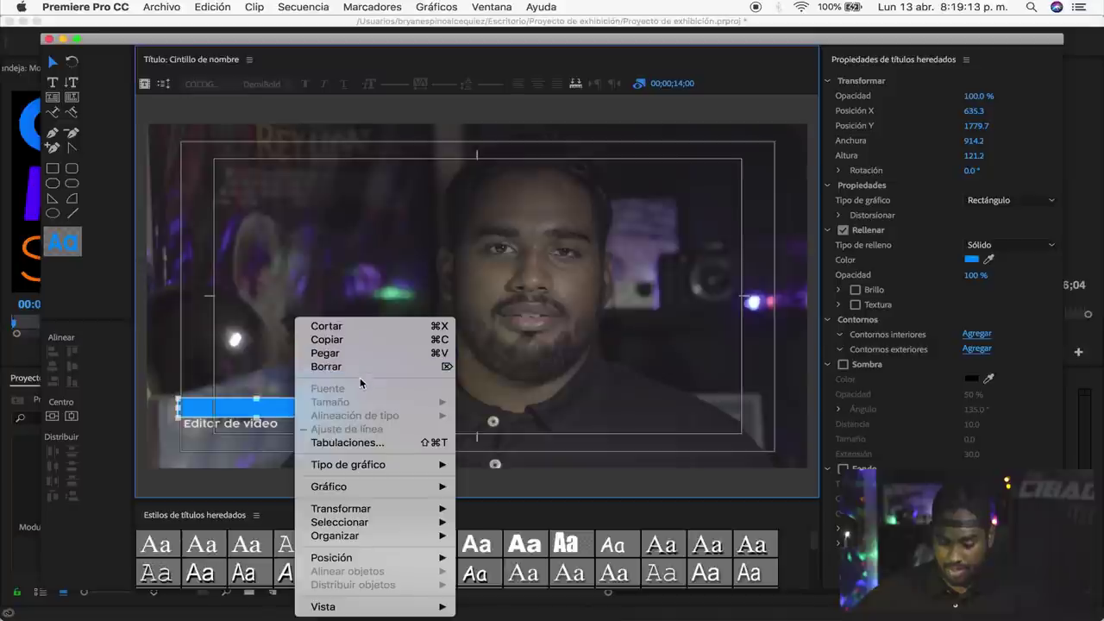
mouse_move(367, 523)
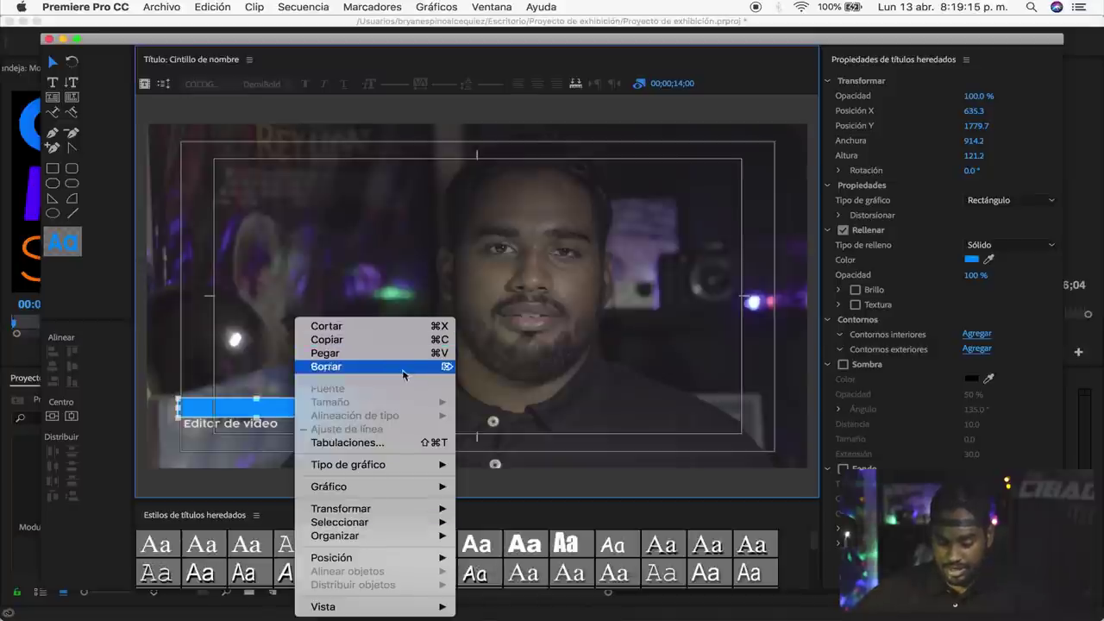
mouse_move(340, 539)
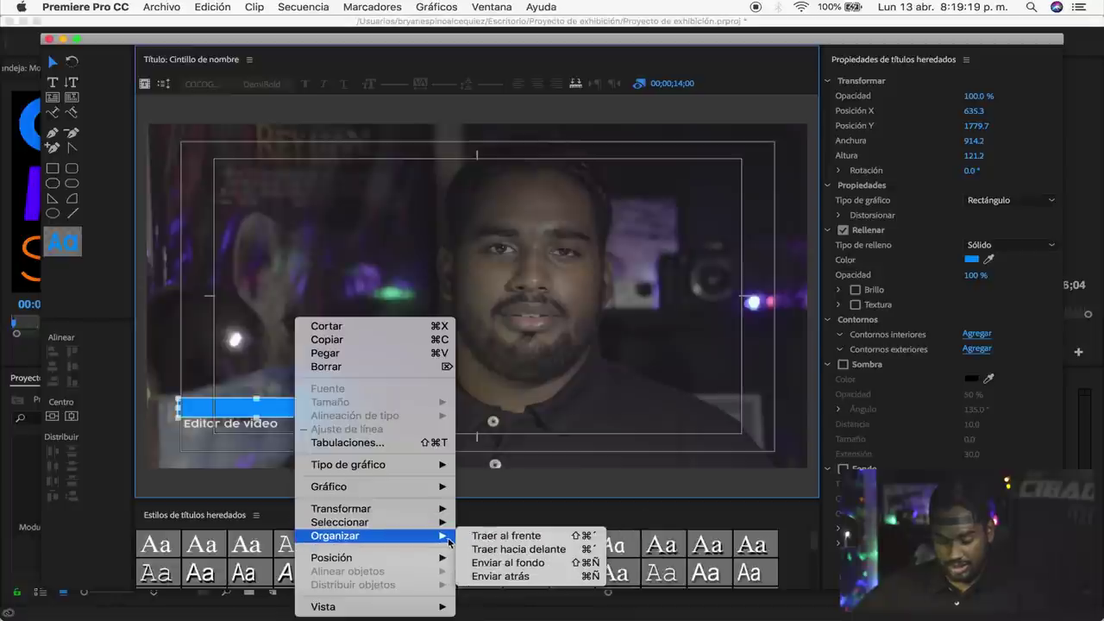
click(518, 576)
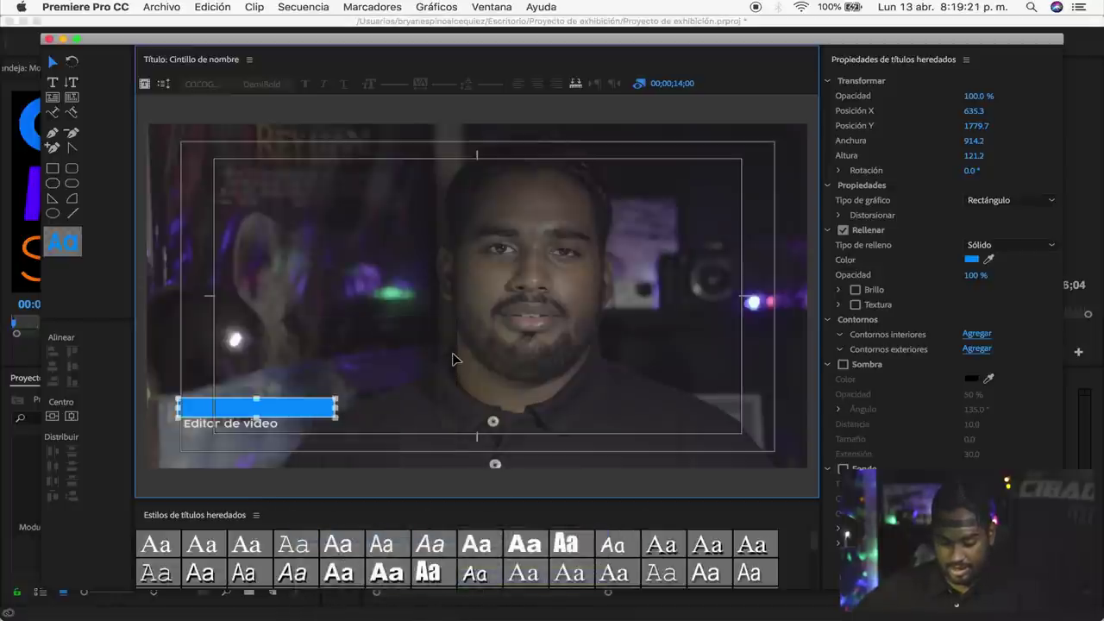
right_click(319, 403)
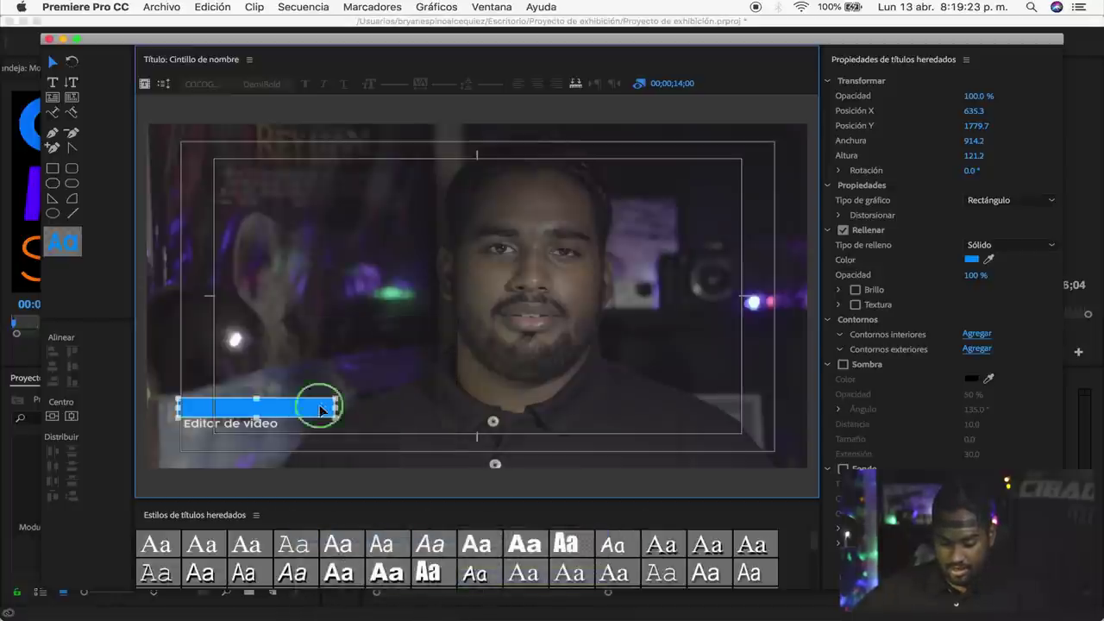
mouse_move(427, 536)
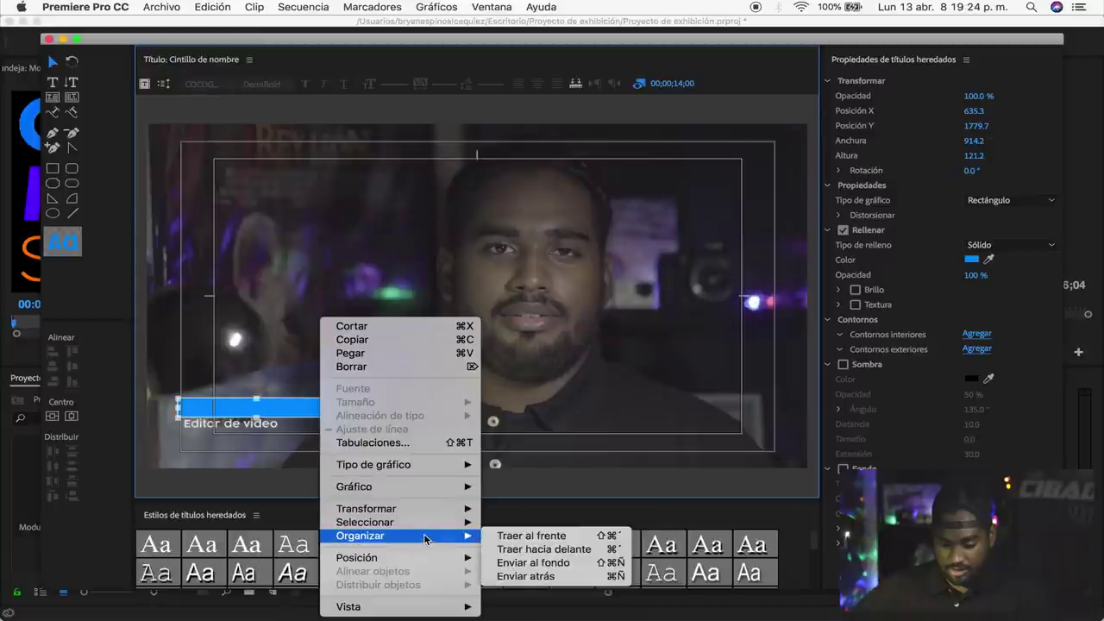
click(517, 562)
Confirm the bar sits behind the name, then shift the title window slightly up-left.
right_click(321, 415)
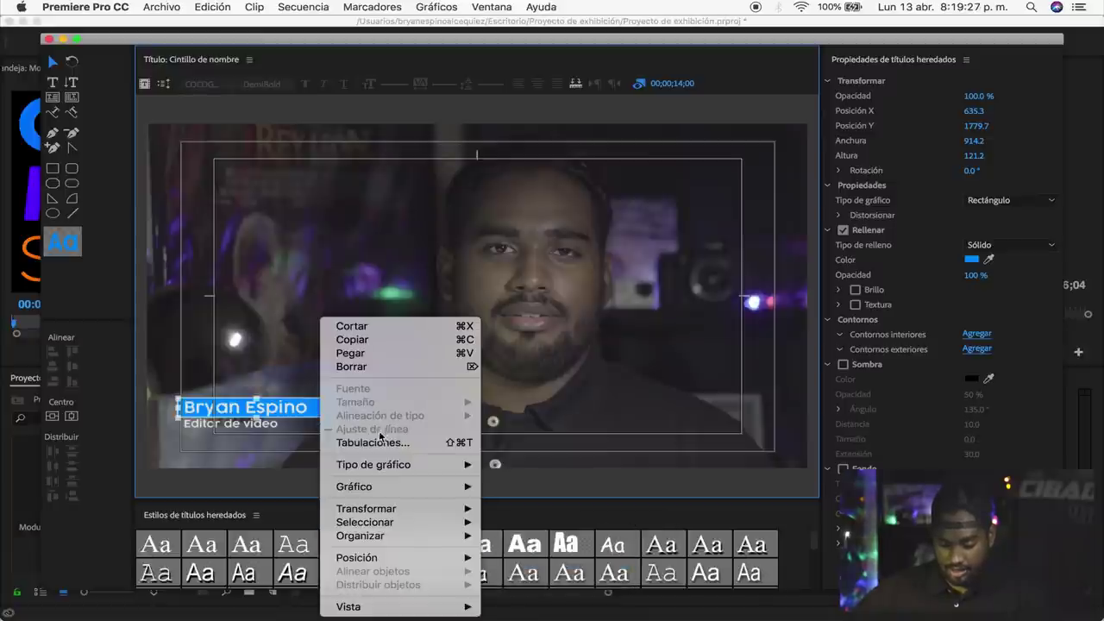
mouse_move(442, 536)
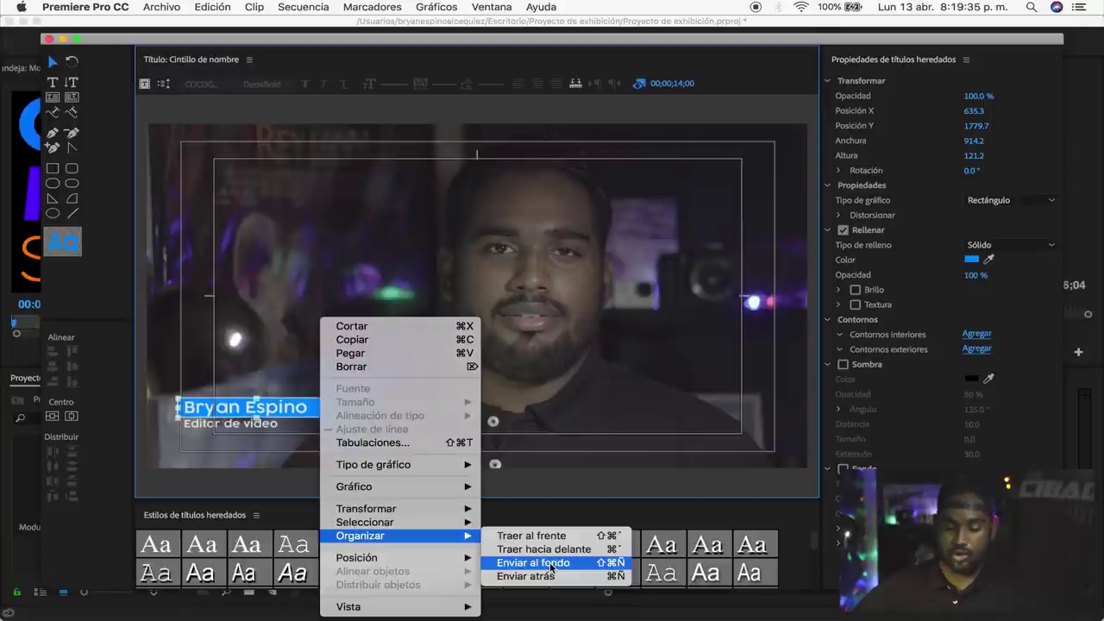
click(363, 268)
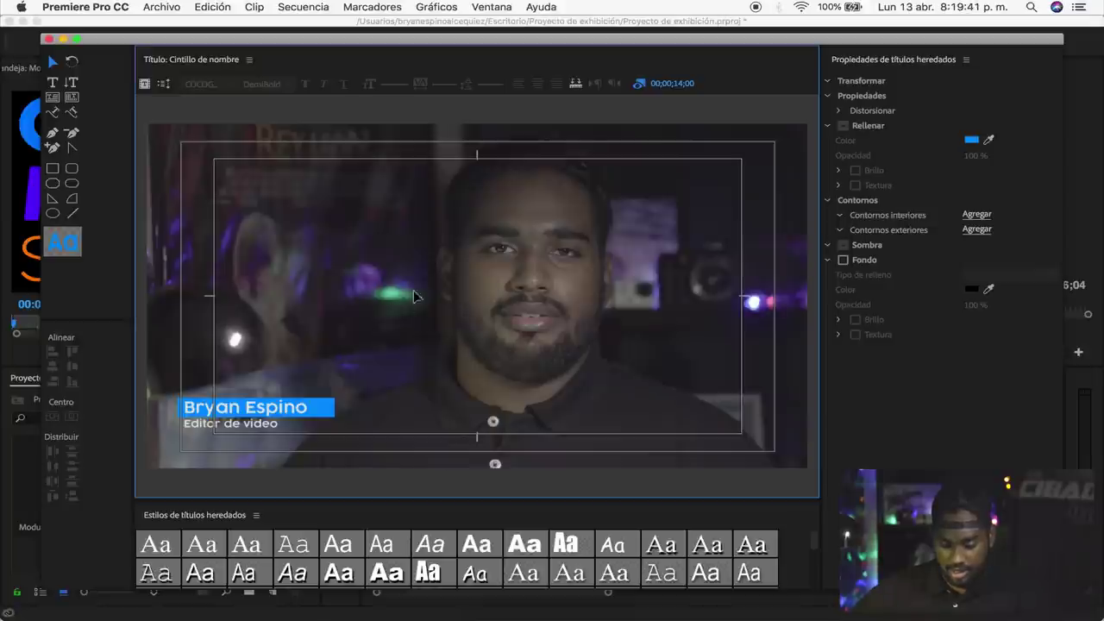
click(237, 407)
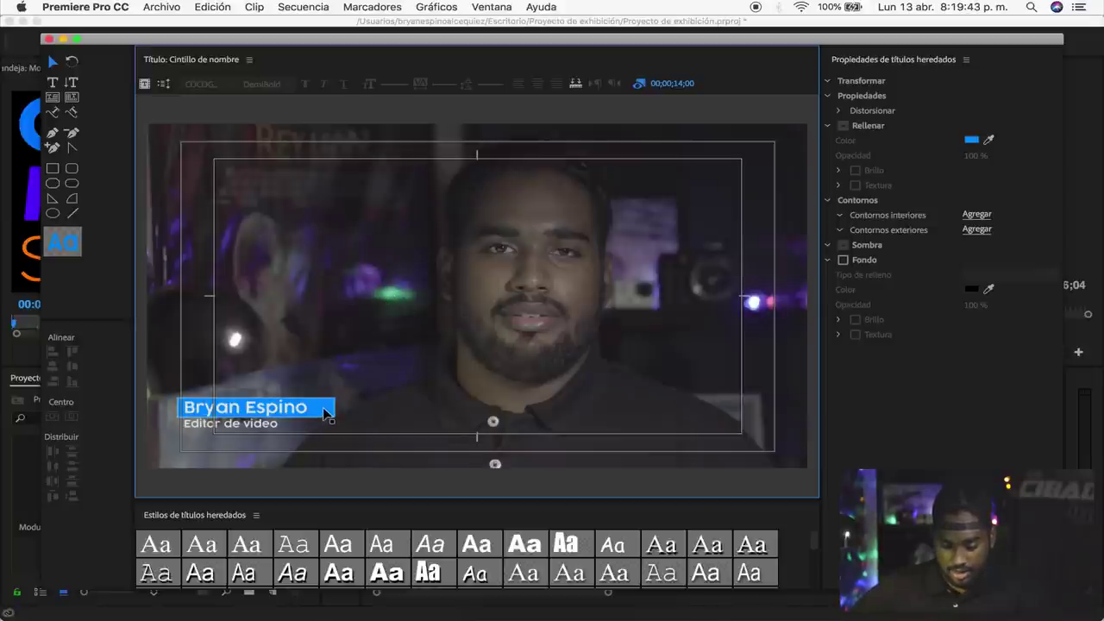
click(326, 413)
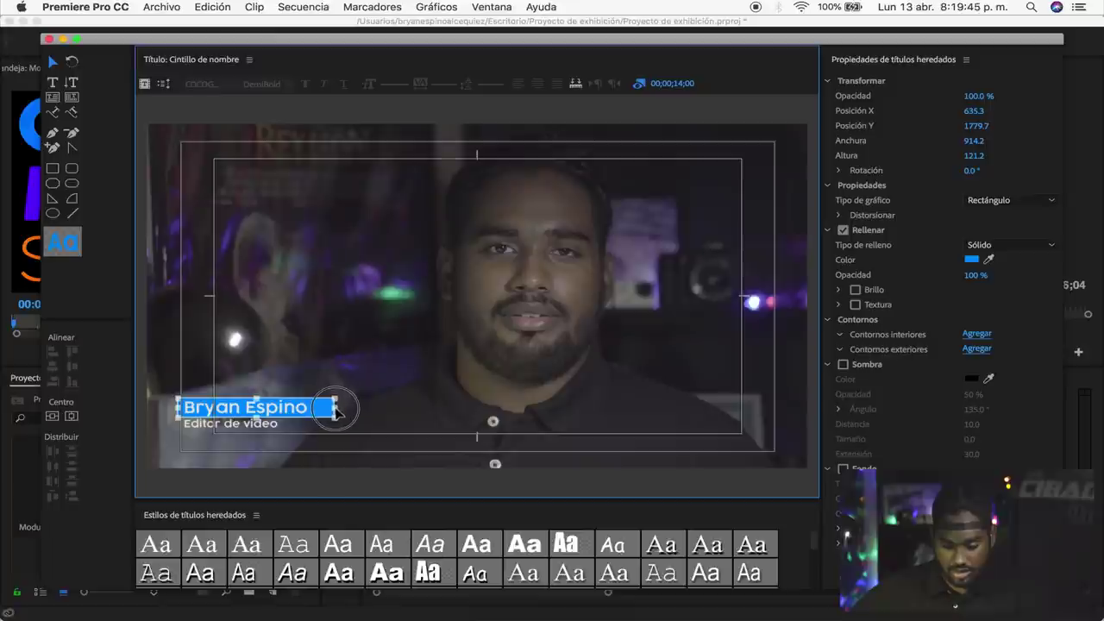
click(338, 333)
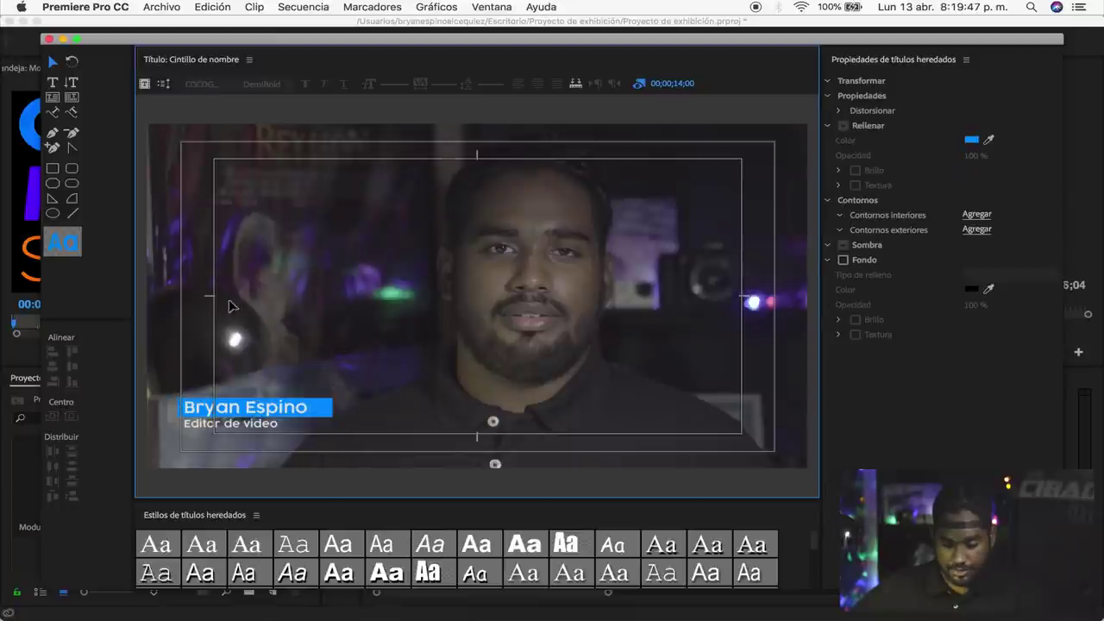
drag(117, 43, 113, 36)
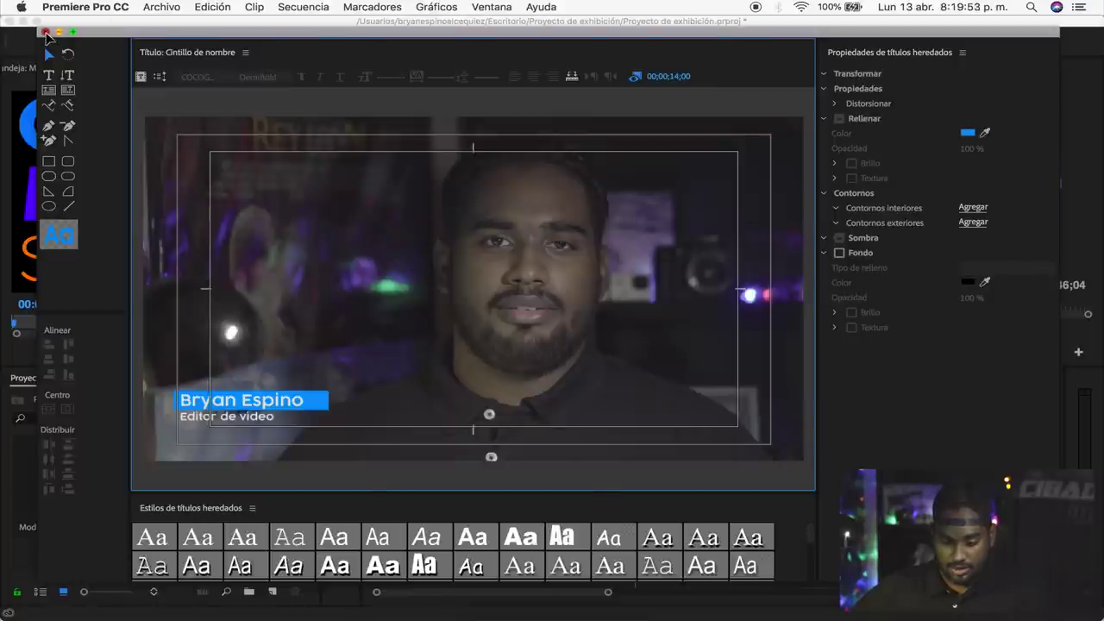
Close the title editor and show the Modulo 2 bin containing Cintillo de nombre.
click(46, 33)
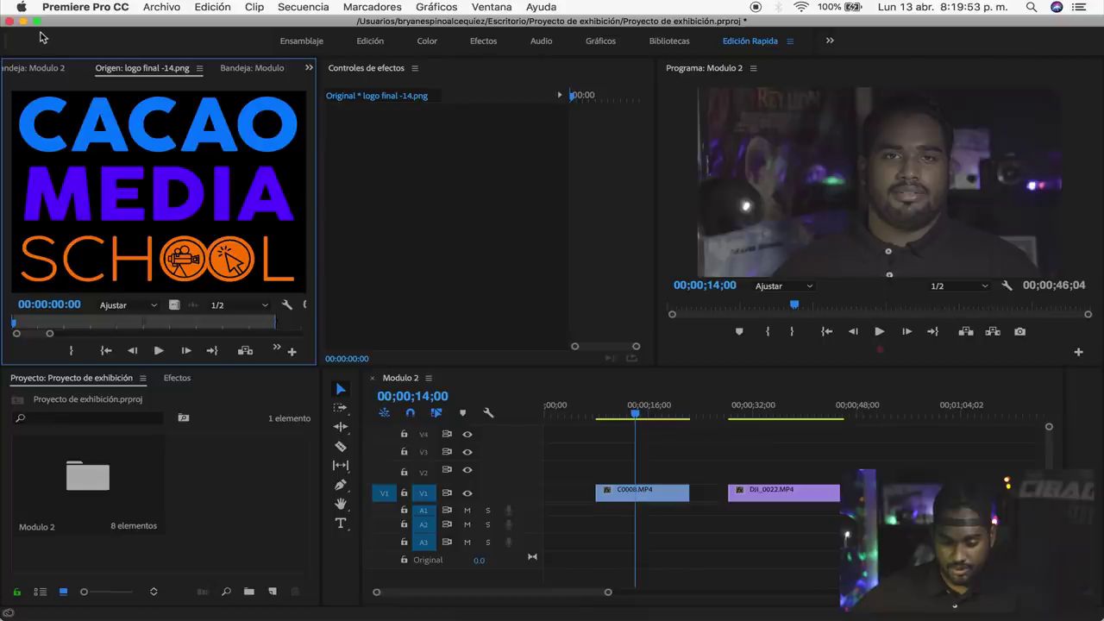
click(308, 69)
click(343, 85)
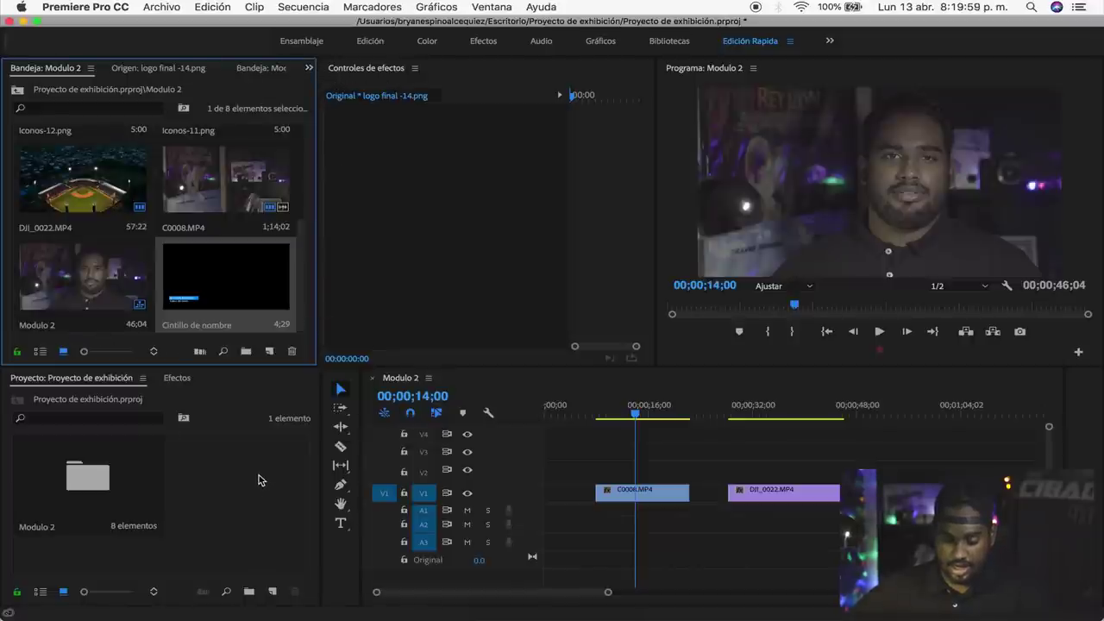
click(217, 503)
click(182, 254)
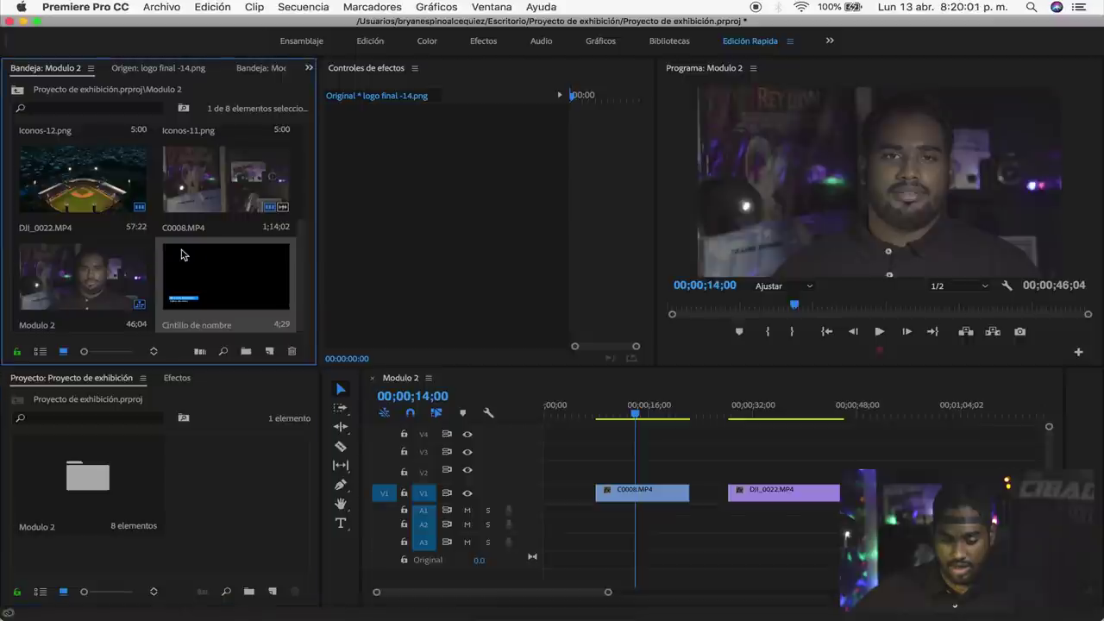
click(241, 465)
click(204, 221)
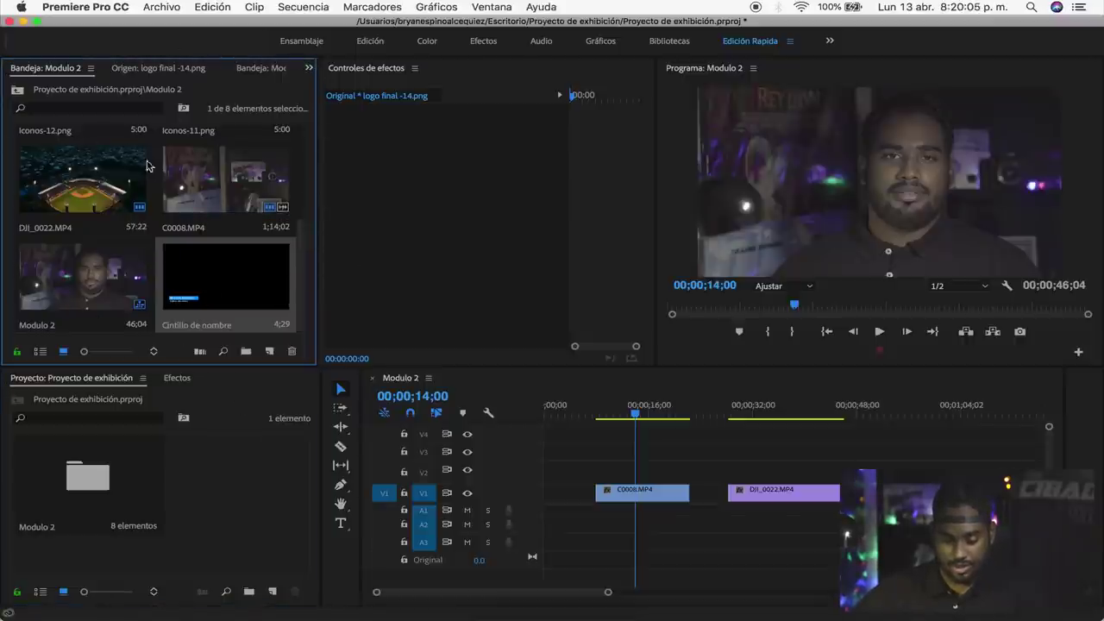
Open and dismiss the Archivo menu, then drag within the Modulo 2 bin.
click(162, 7)
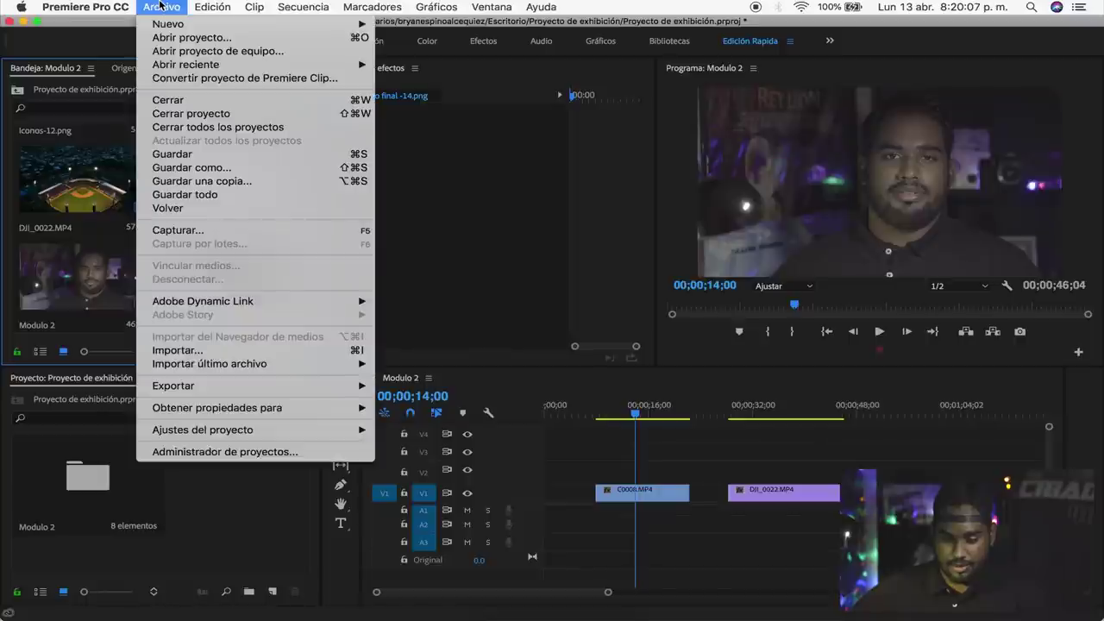
mouse_move(168, 23)
key(Escape)
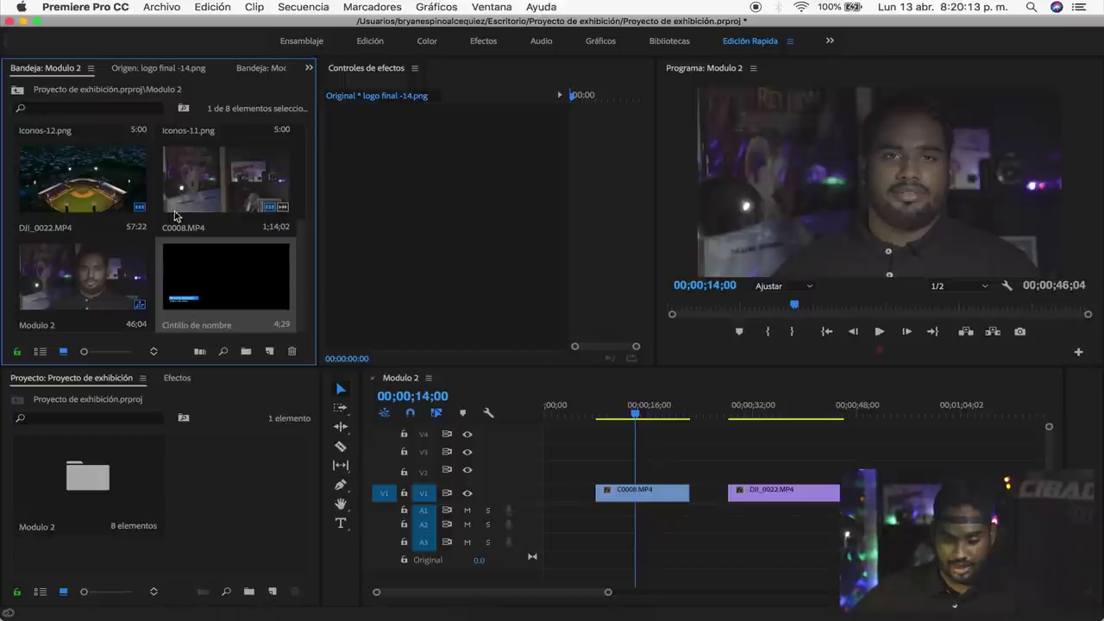
drag(300, 284, 307, 298)
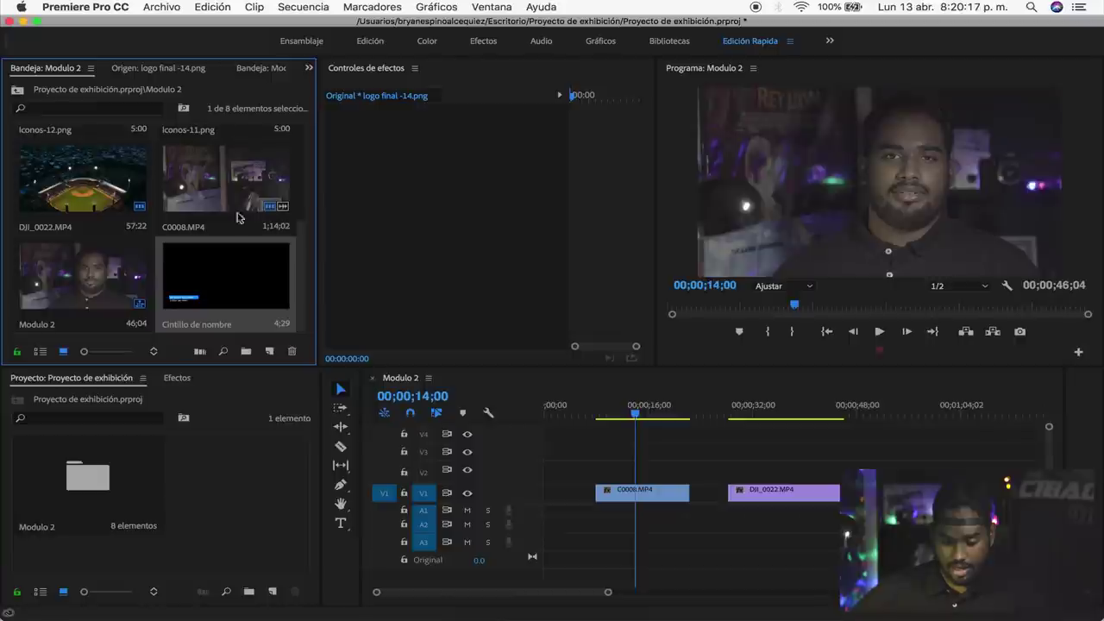
drag(216, 282, 243, 293)
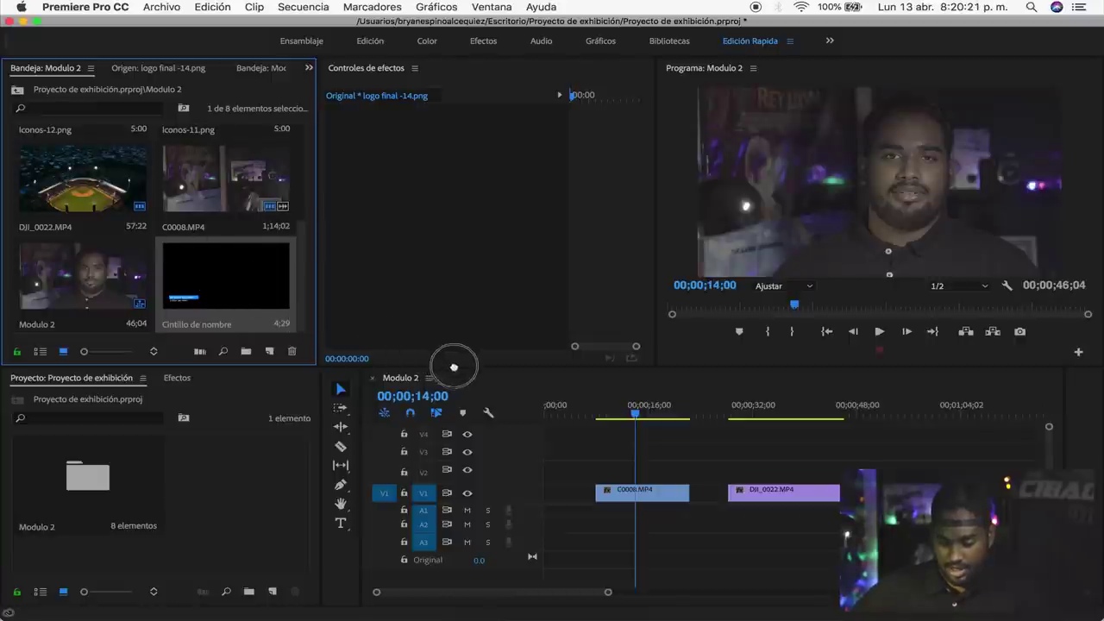
Drop Cintillo de nombre onto track V2 above the C0008 interview clip.
drag(228, 281, 619, 470)
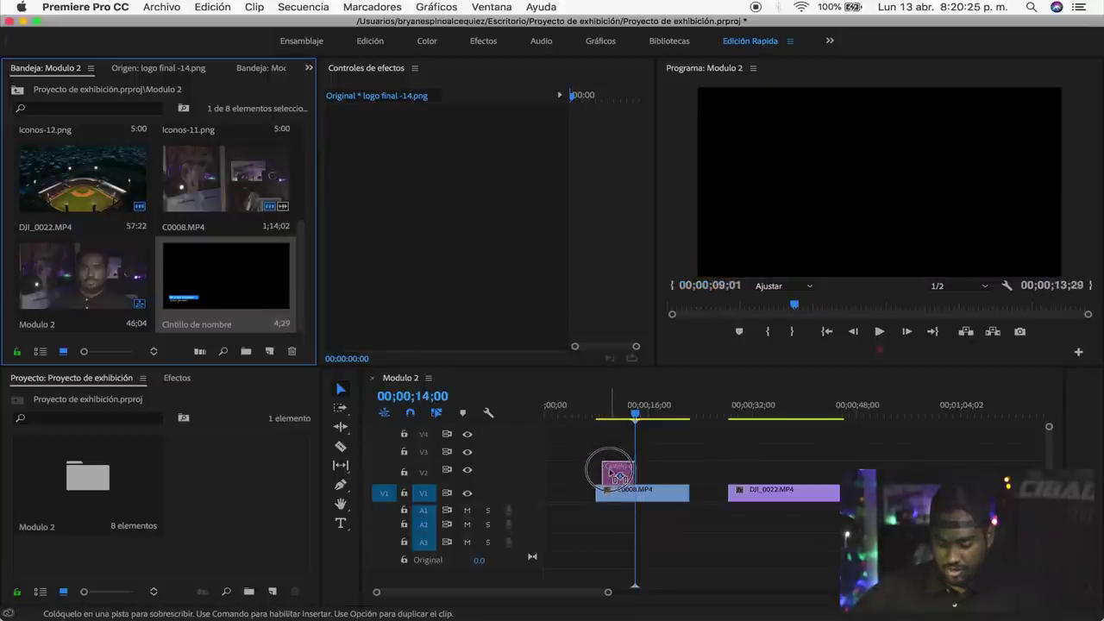
drag(619, 470, 605, 470)
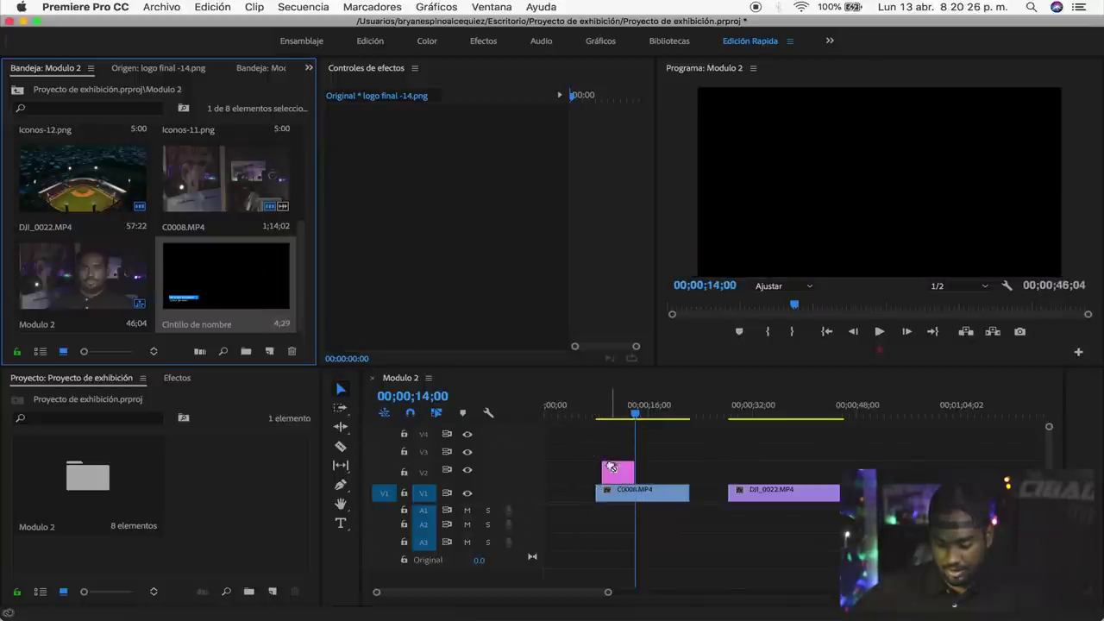
click(617, 421)
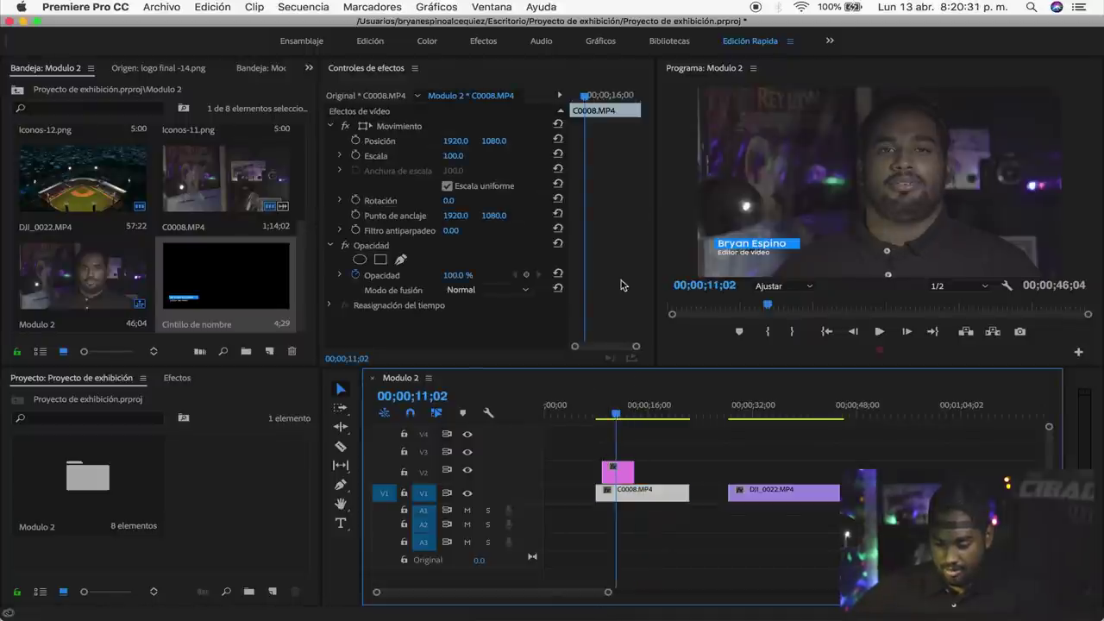
Widen the program monitor, enlarge the upper panels, and zoom into the timeline.
drag(656, 286, 590, 289)
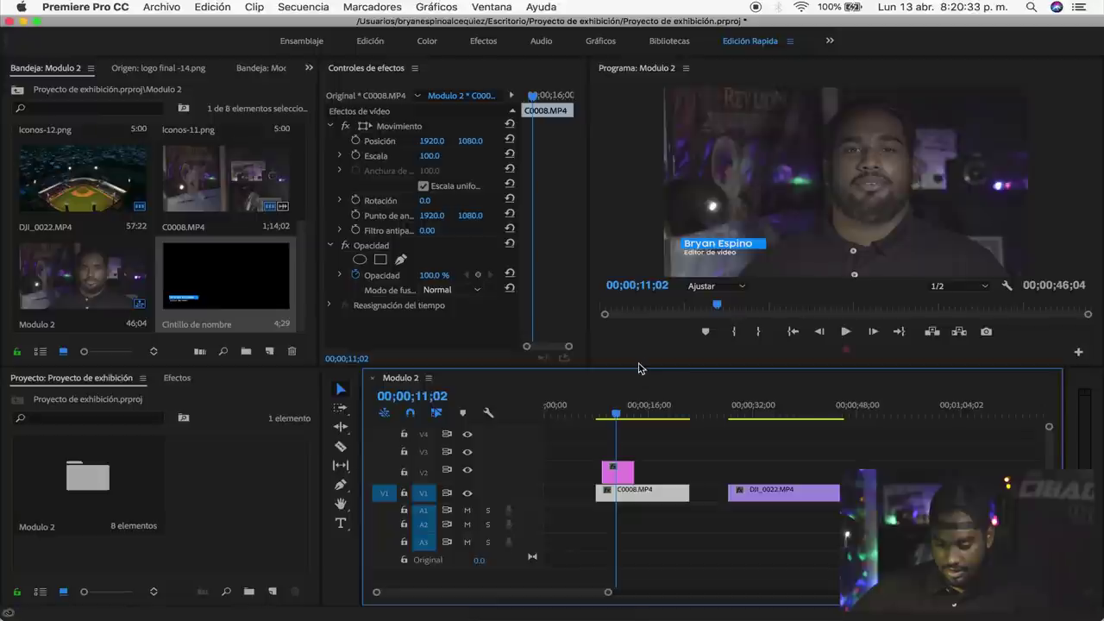
drag(639, 368, 640, 404)
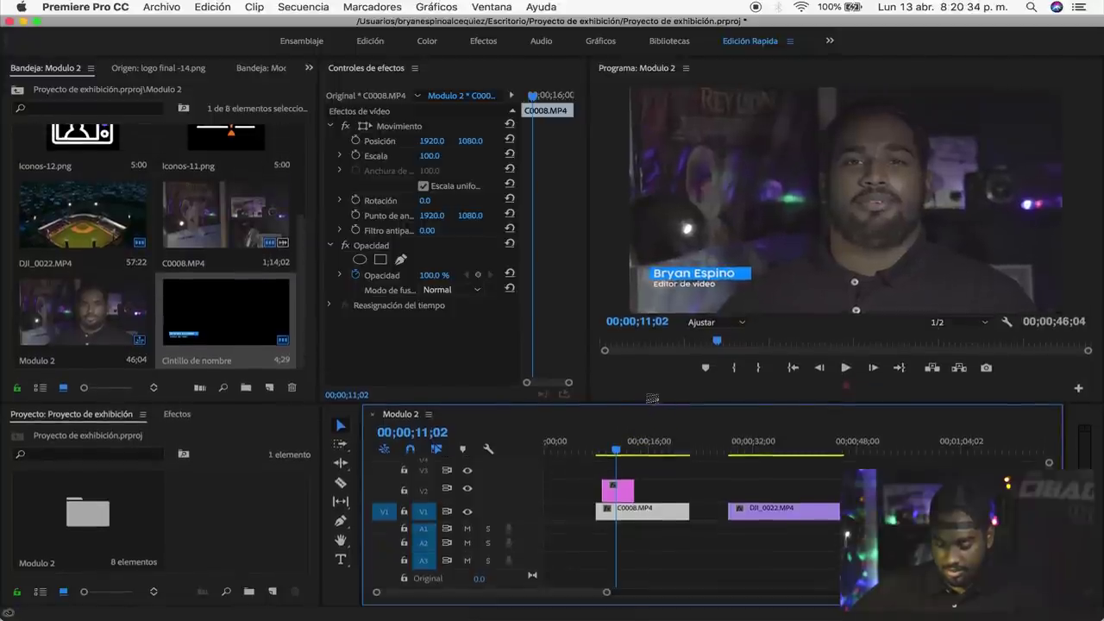
mouse_move(607, 594)
mouse_down()
mouse_move(536, 594)
mouse_move(712, 586)
mouse_up()
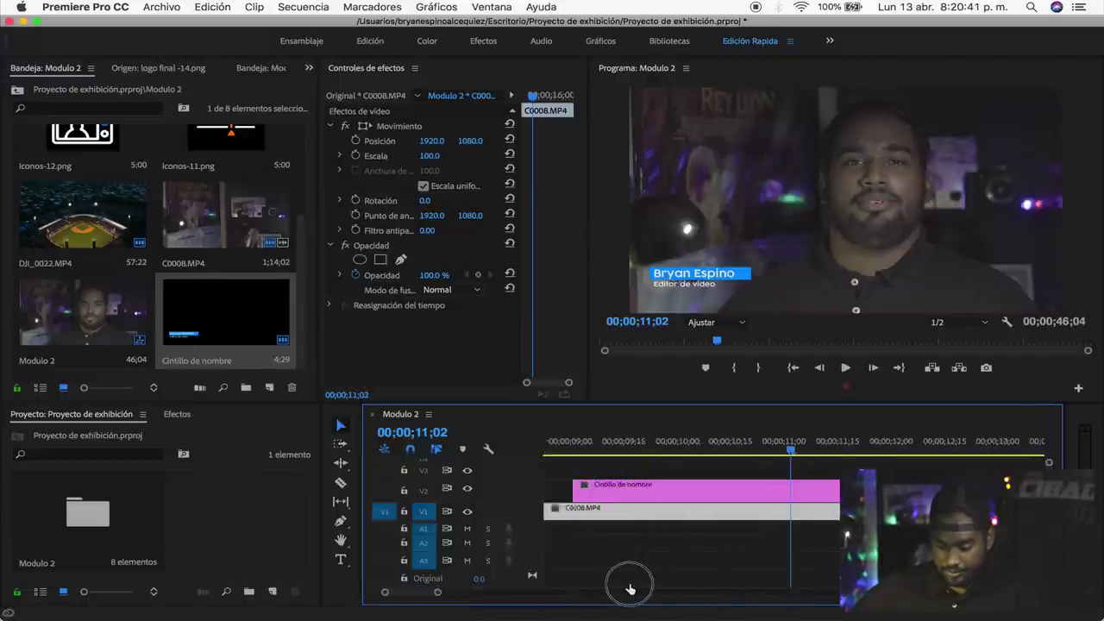
scroll(712, 586, up, 5)
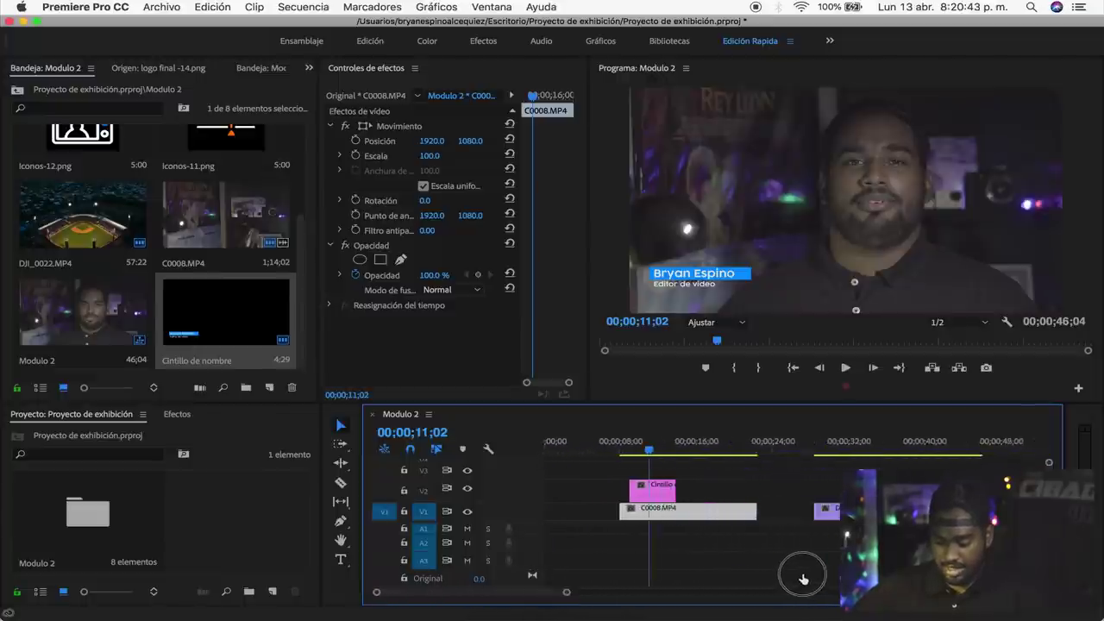
Shift Cintillo de nombre on V2 to run 00;00;09;27–00;00;14;25, scrubbing to check timing.
scroll(740, 580, down, 3)
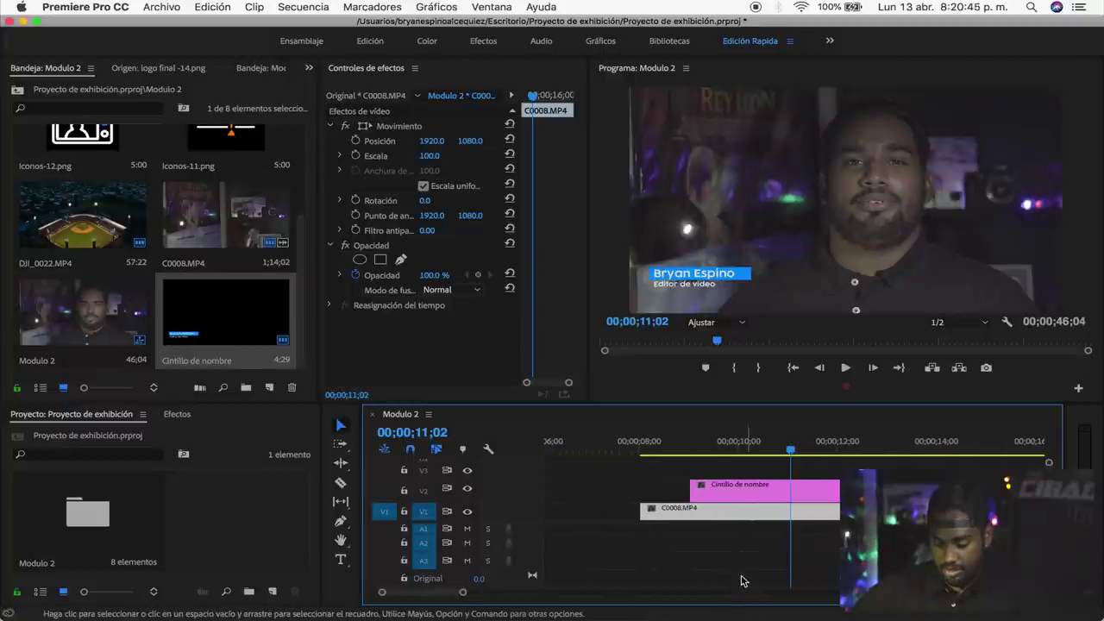
click(637, 449)
mouse_move(639, 450)
mouse_down()
mouse_move(688, 454)
mouse_move(650, 451)
mouse_up()
drag(739, 492, 781, 496)
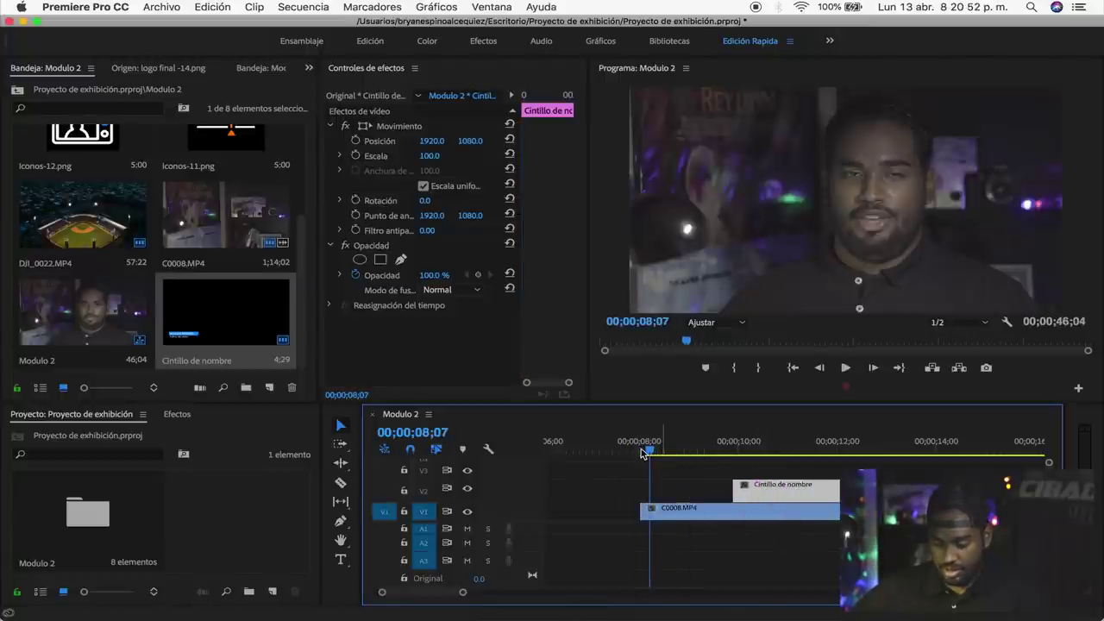
mouse_move(648, 449)
mouse_down()
mouse_move(719, 451)
mouse_move(646, 451)
mouse_move(705, 460)
mouse_up()
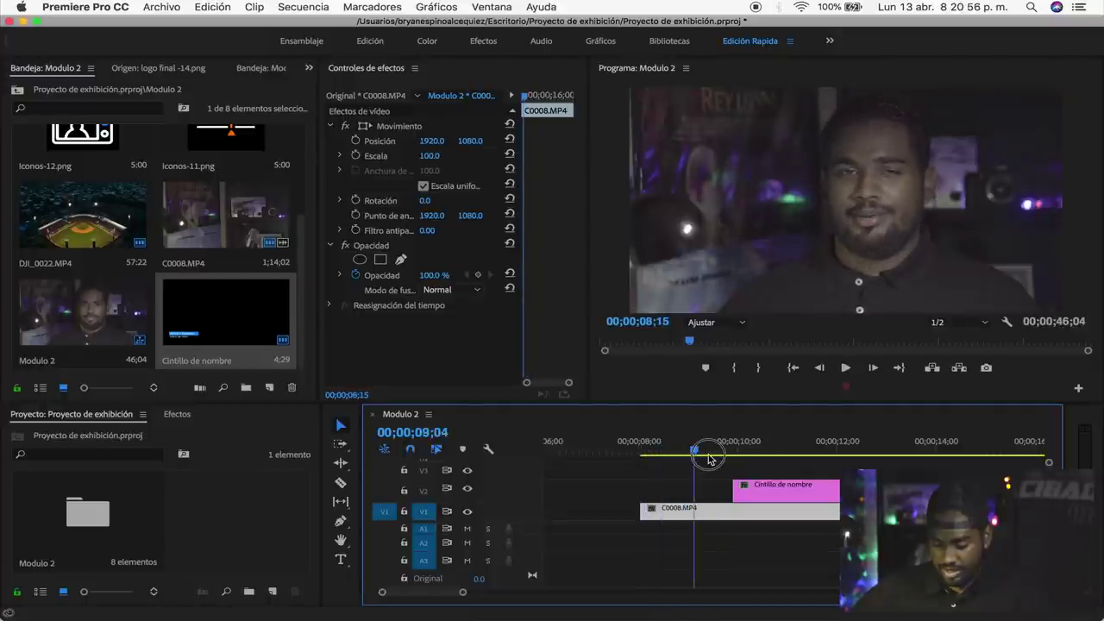
drag(705, 460, 698, 452)
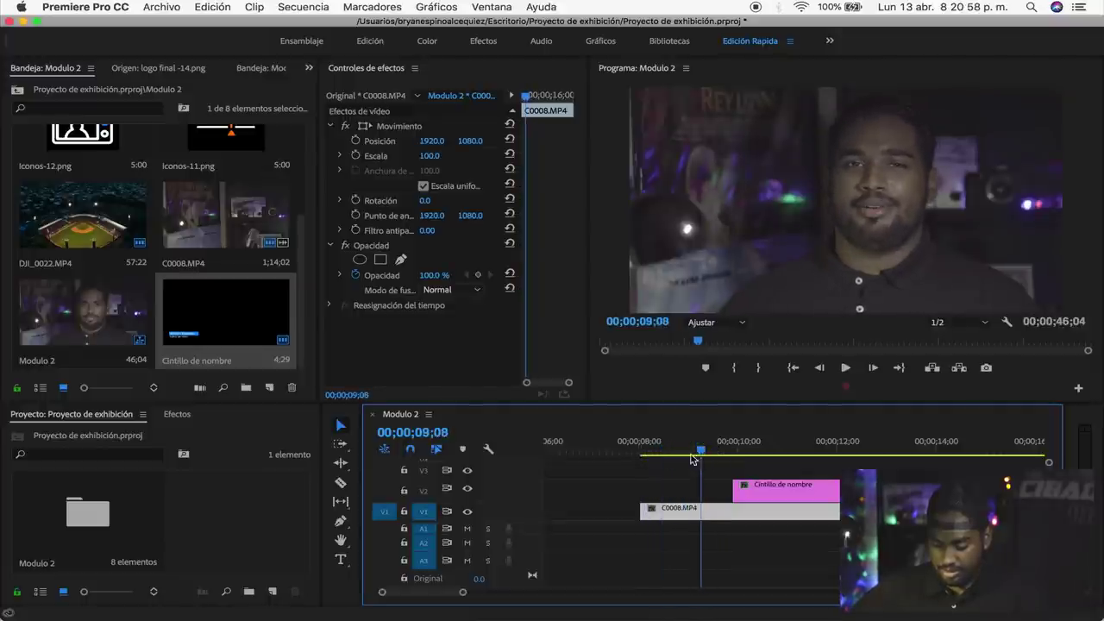
click(727, 485)
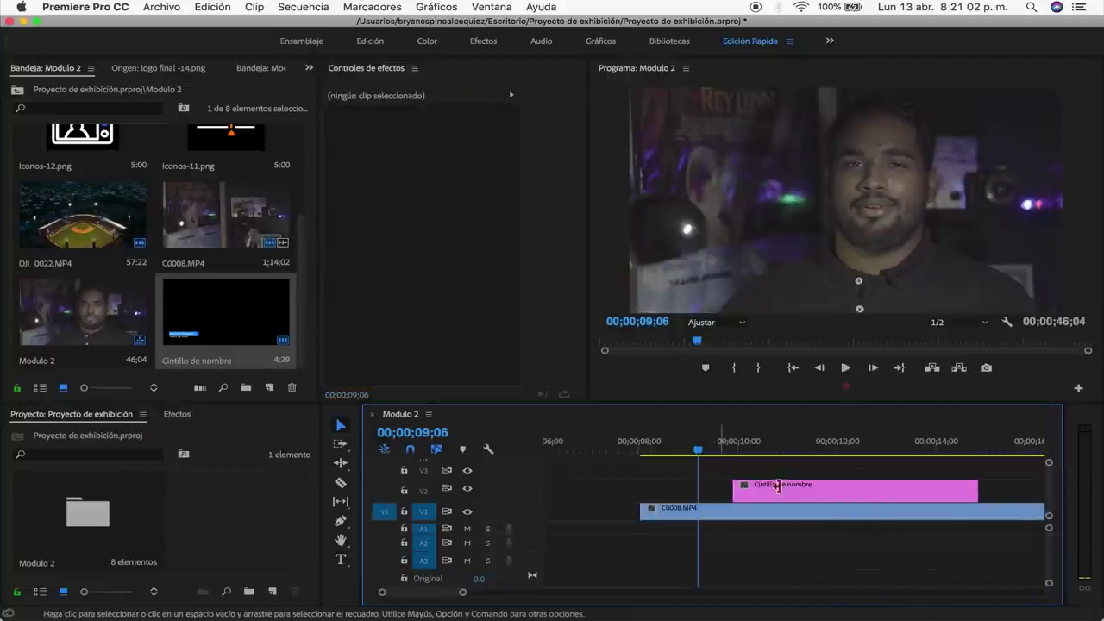
click(733, 486)
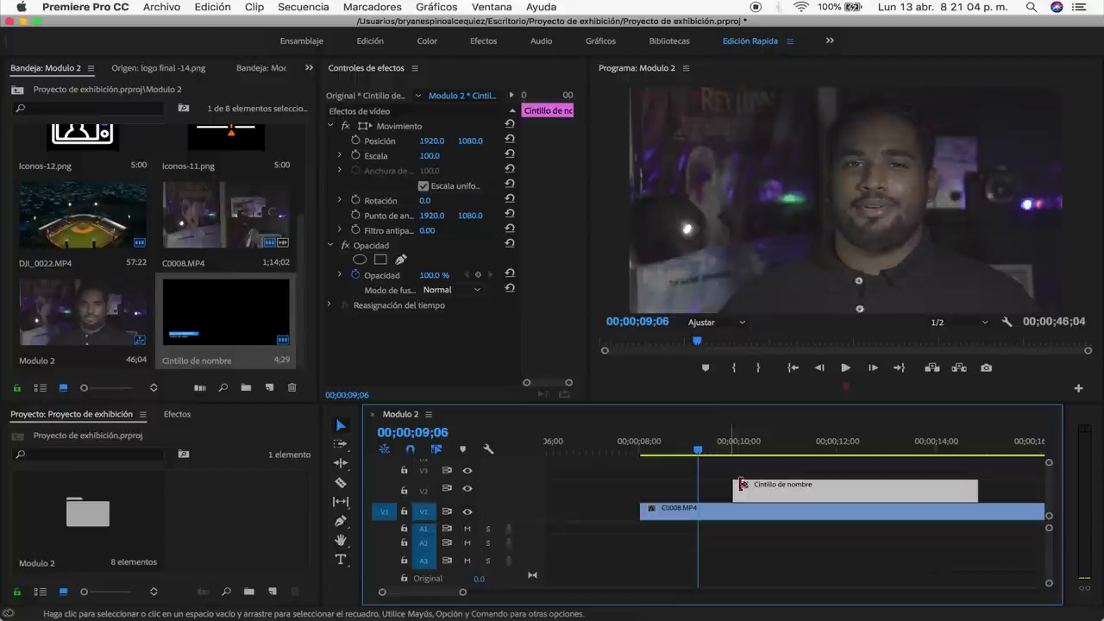
click(733, 487)
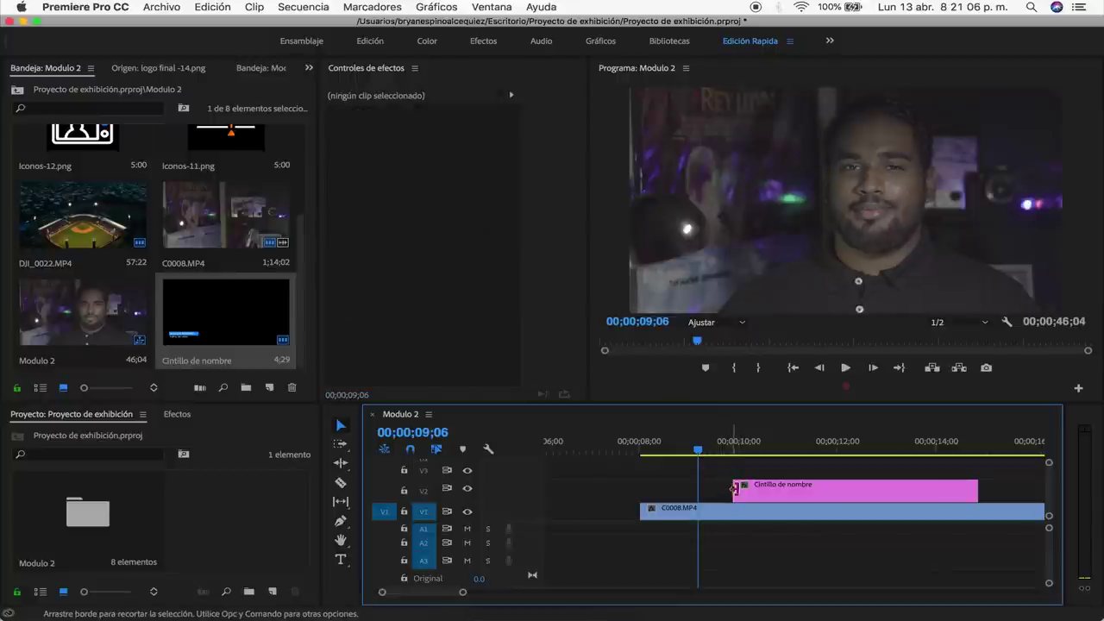
right_click(738, 491)
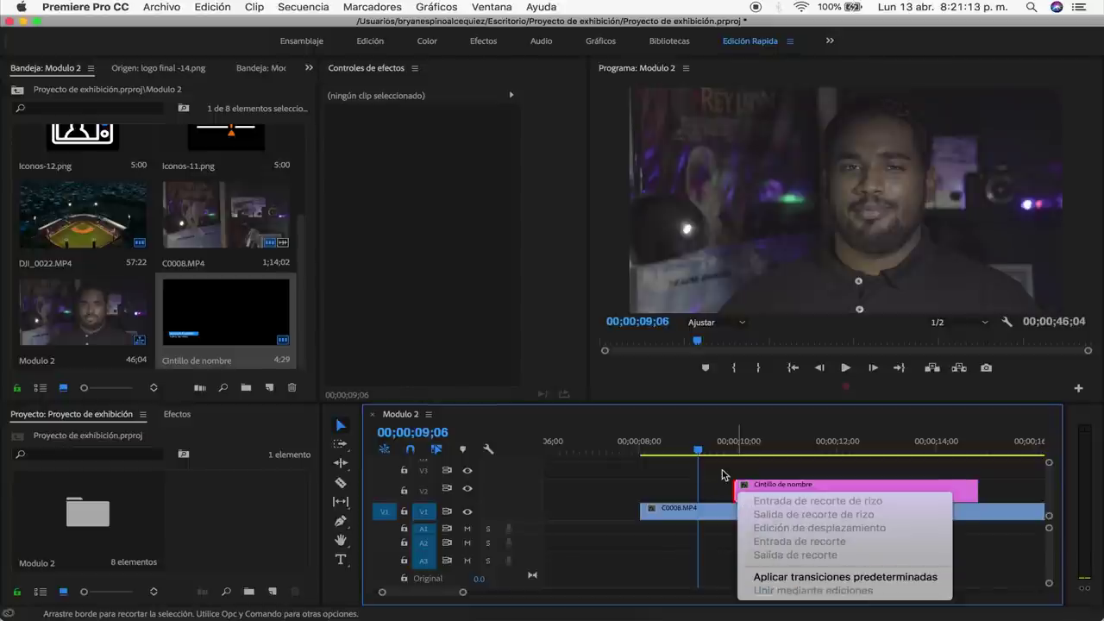
Set the playhead just before the title and play back to check its entrance.
click(722, 474)
click(685, 450)
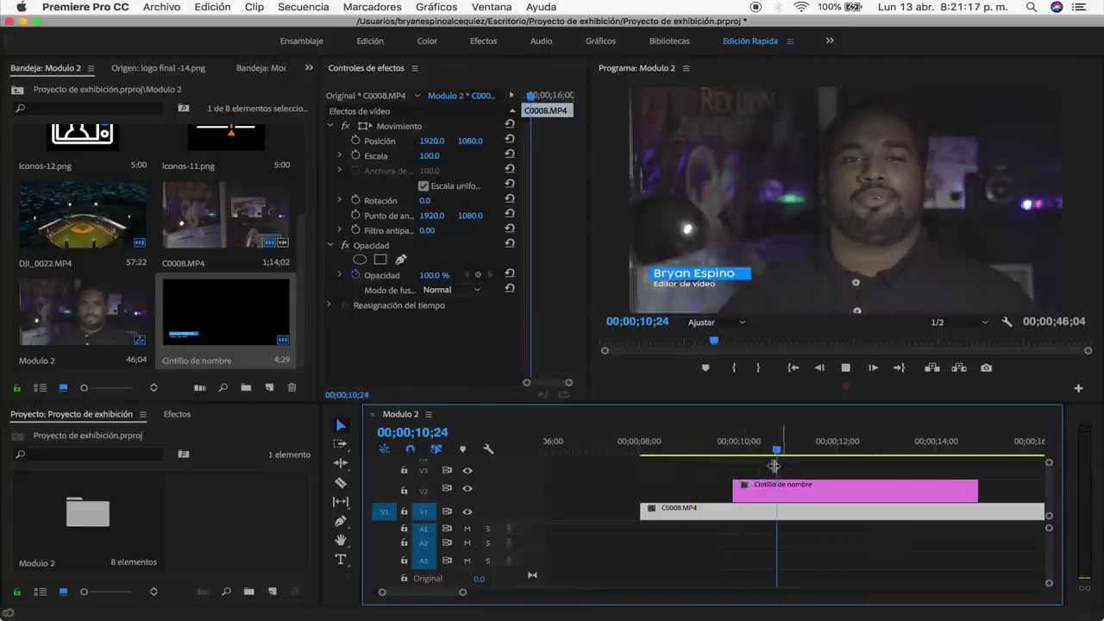
click(701, 441)
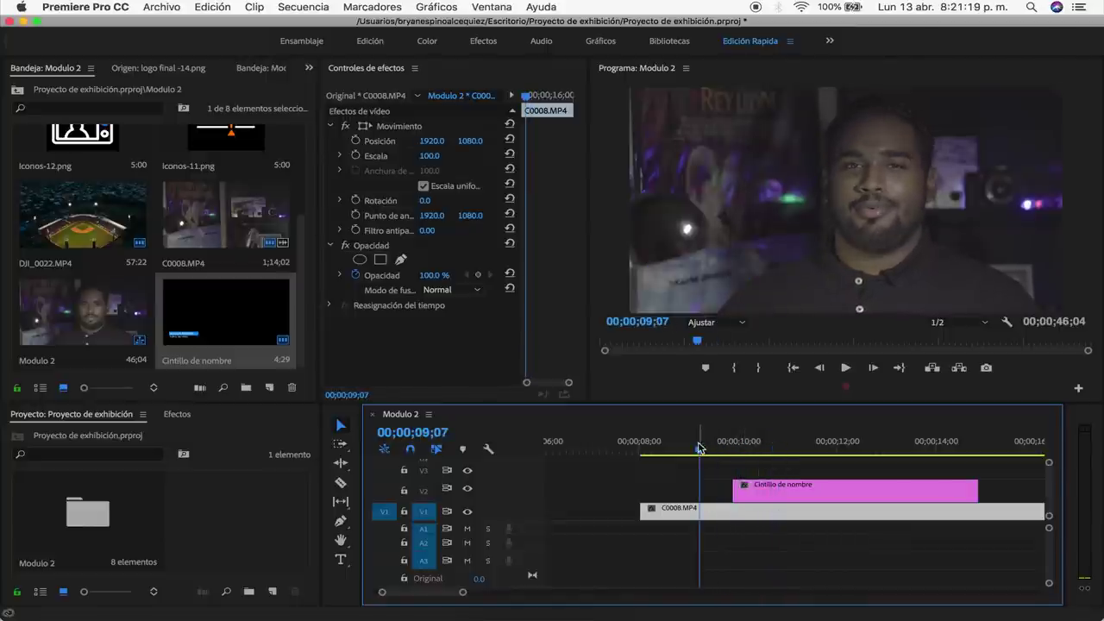
click(707, 459)
drag(707, 459, 711, 454)
key(space)
key(space)
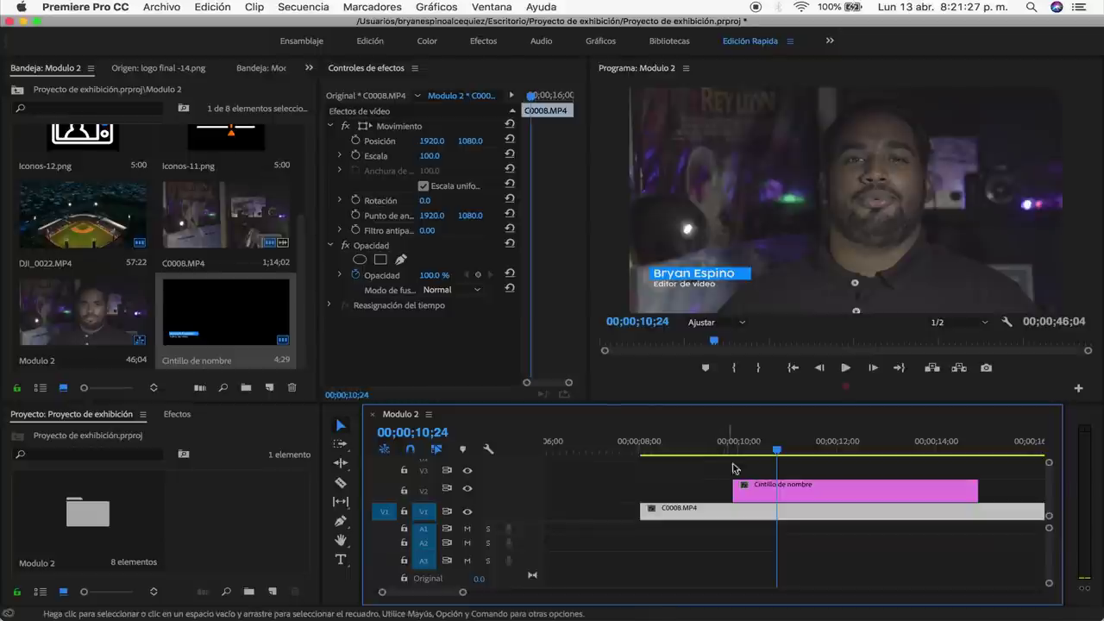
Apply the default Disolución transition to the title's start and preview the fade-in.
right_click(735, 489)
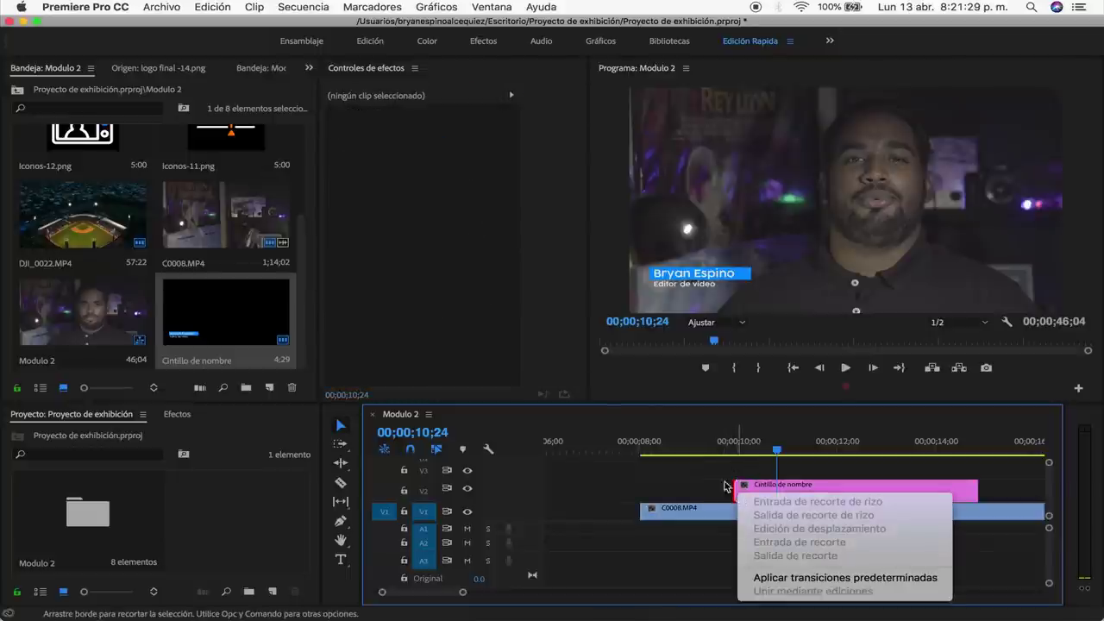
click(870, 578)
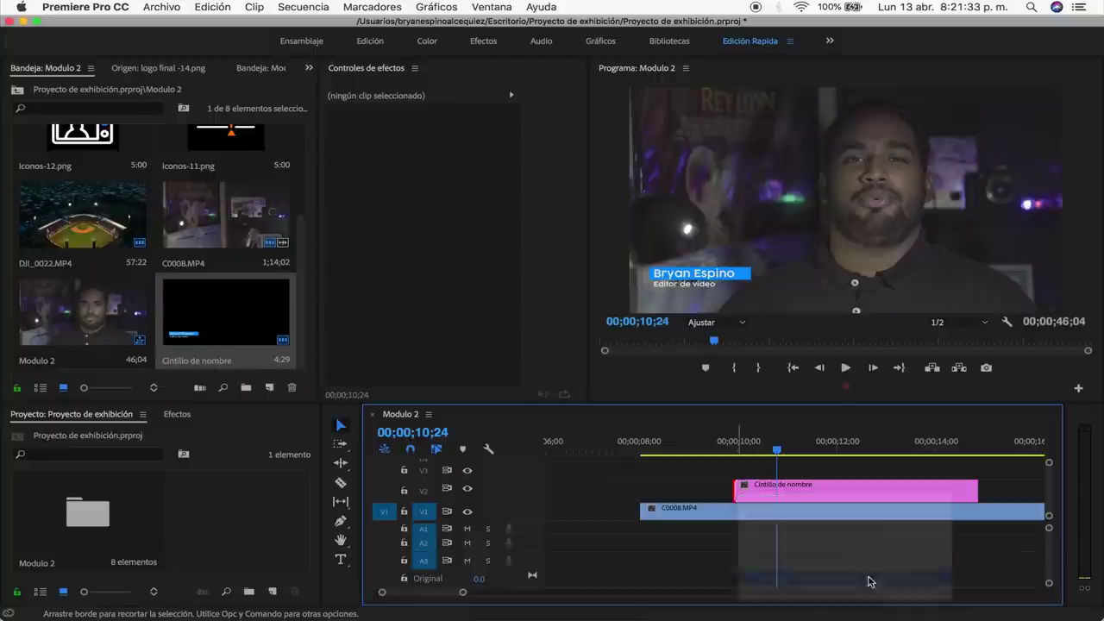
click(727, 446)
mouse_move(730, 447)
mouse_down()
mouse_move(765, 450)
mouse_move(702, 449)
mouse_up()
key(space)
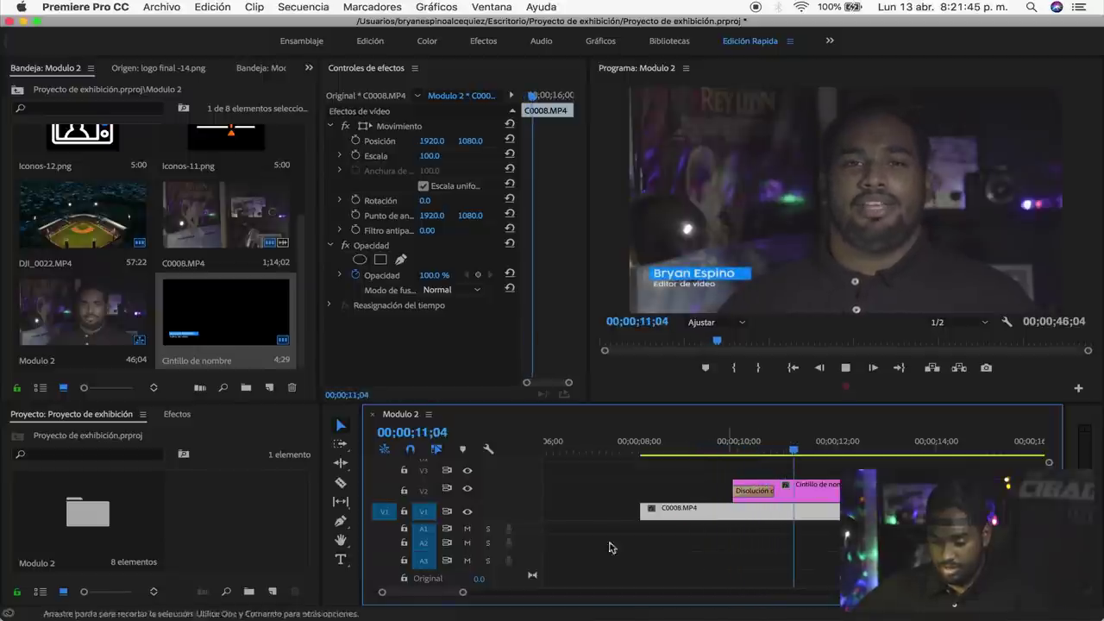
Zoom the timeline out and extend Cintillo de nombre's end nearly to C0008's end.
click(464, 594)
drag(464, 594, 532, 591)
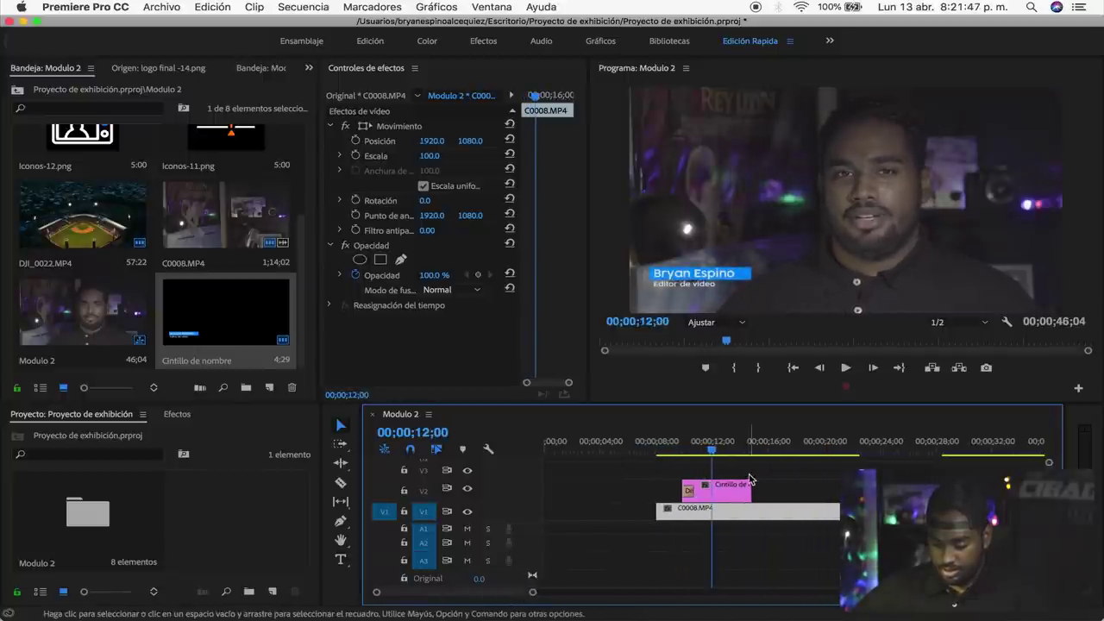
mouse_move(755, 486)
mouse_down()
mouse_move(765, 488)
mouse_move(762, 476)
mouse_up()
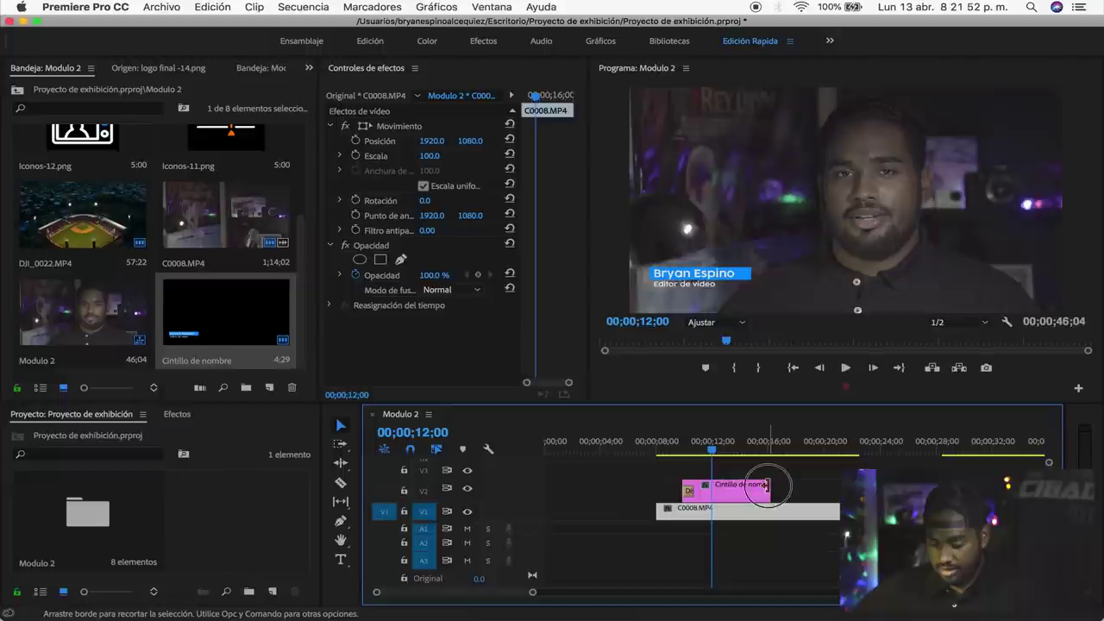
drag(762, 476, 840, 486)
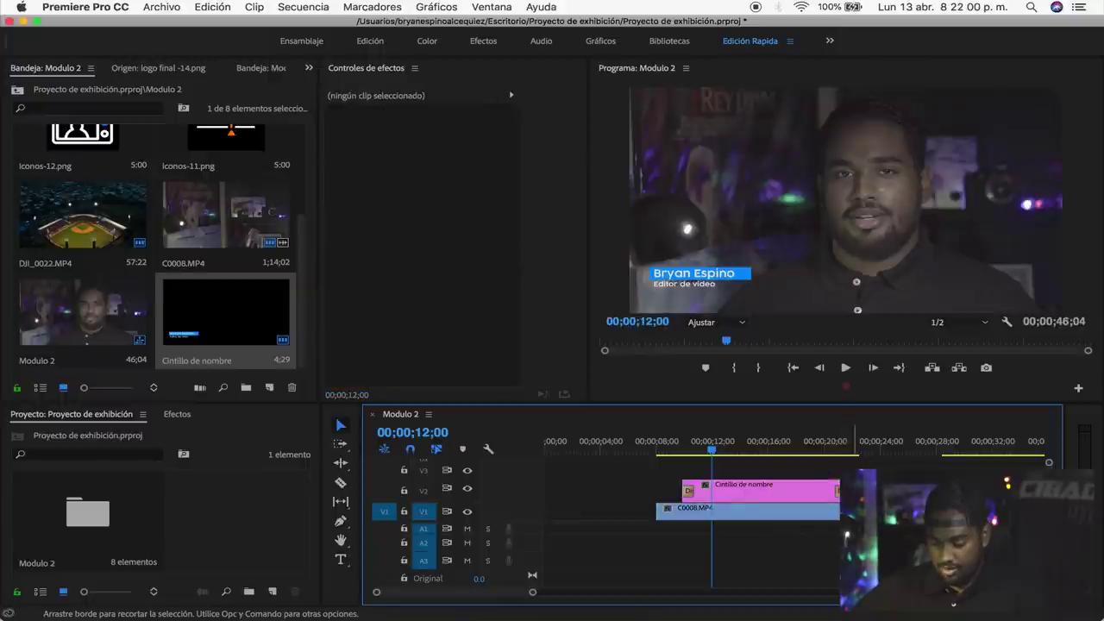
mouse_move(826, 441)
mouse_down()
mouse_move(839, 444)
mouse_move(794, 445)
mouse_up()
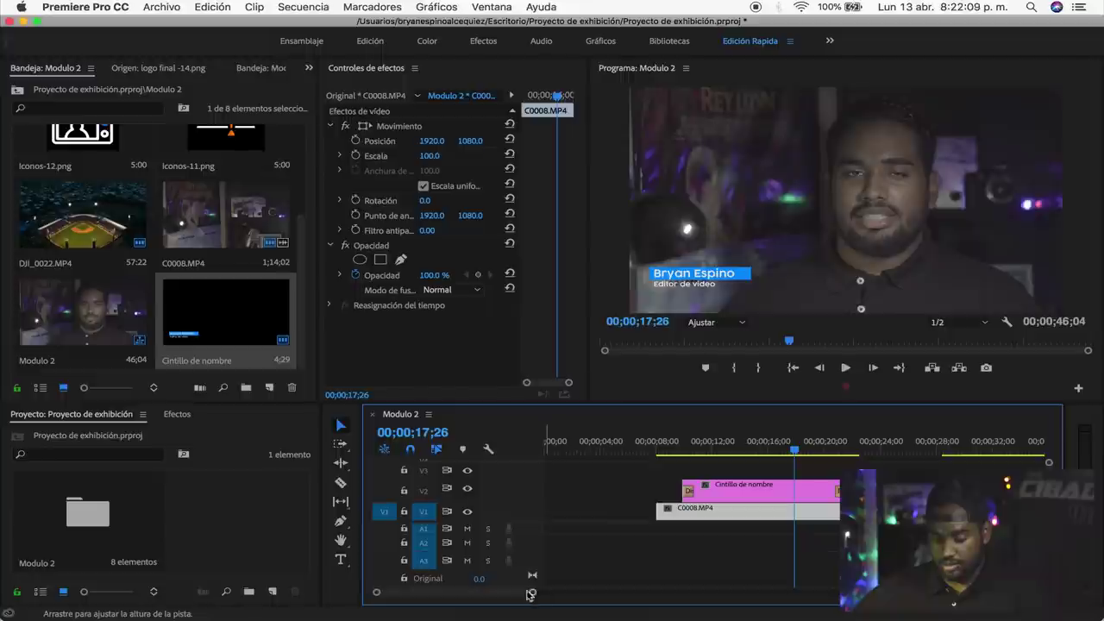
Rezoom the timeline, set the playhead to 11;10, and select the Cintillo clip.
drag(520, 592, 529, 594)
scroll(533, 594, up, 3)
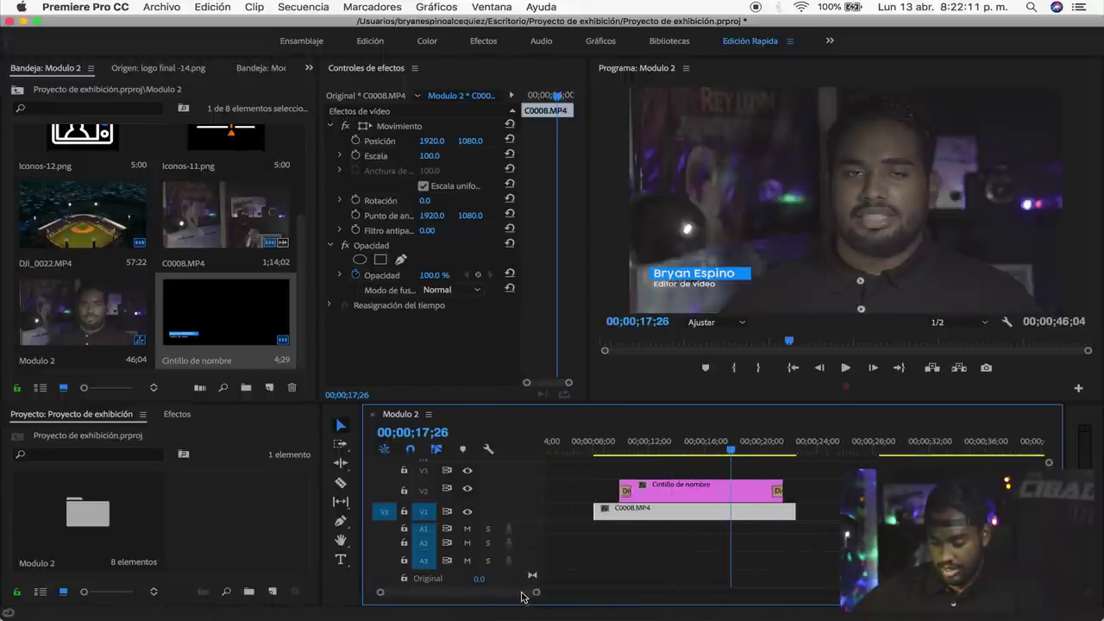
drag(540, 594, 605, 593)
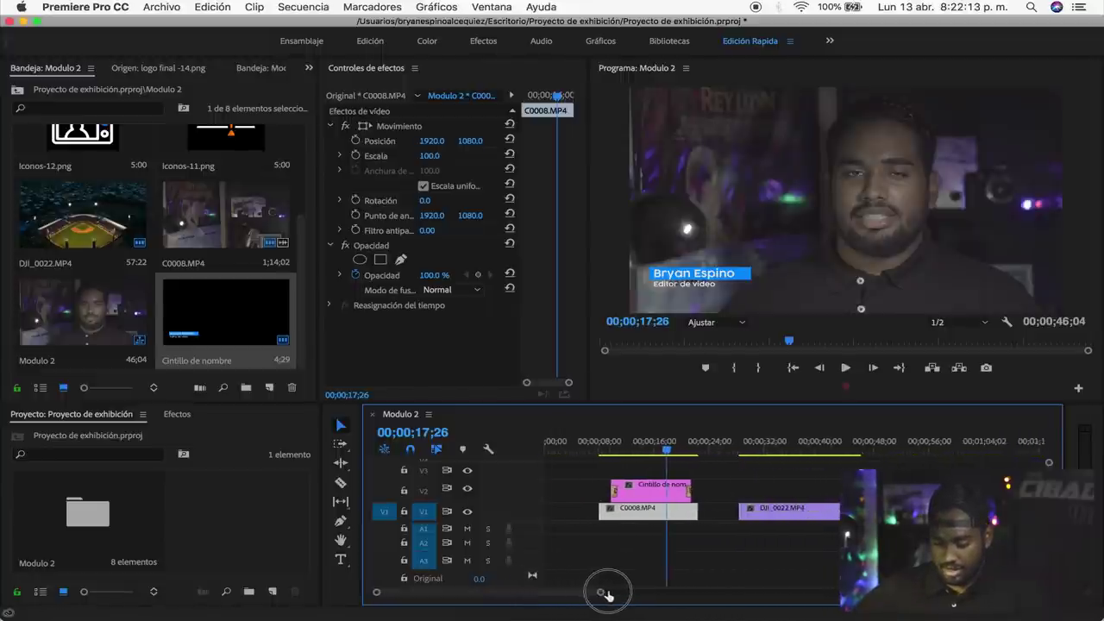
mouse_move(753, 490)
mouse_down()
mouse_move(646, 525)
mouse_move(618, 447)
mouse_up()
click(614, 447)
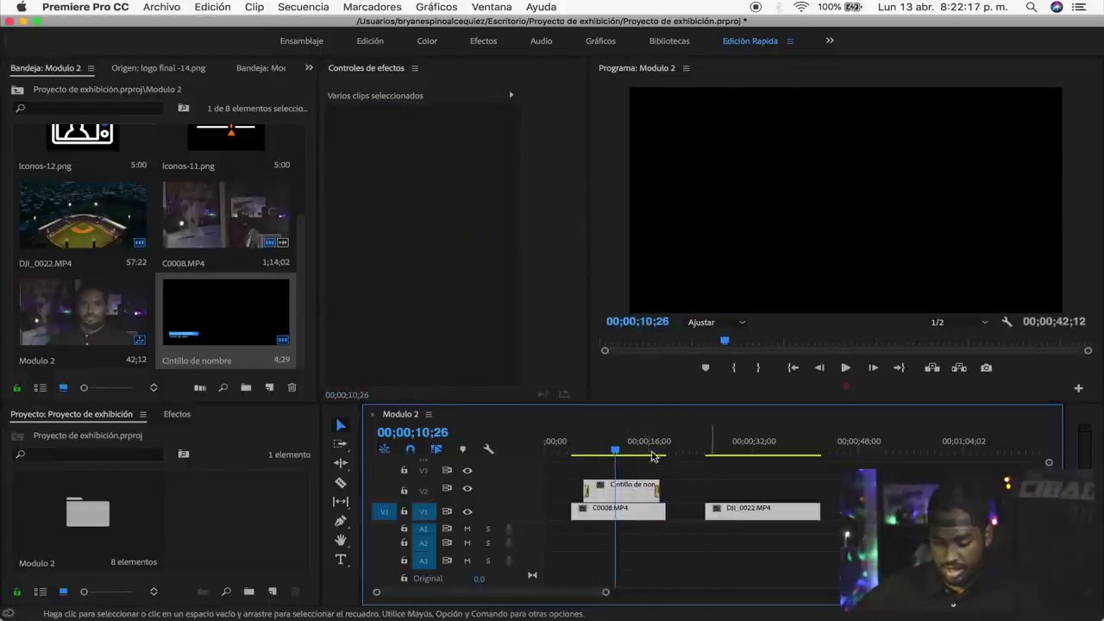
drag(616, 451, 620, 448)
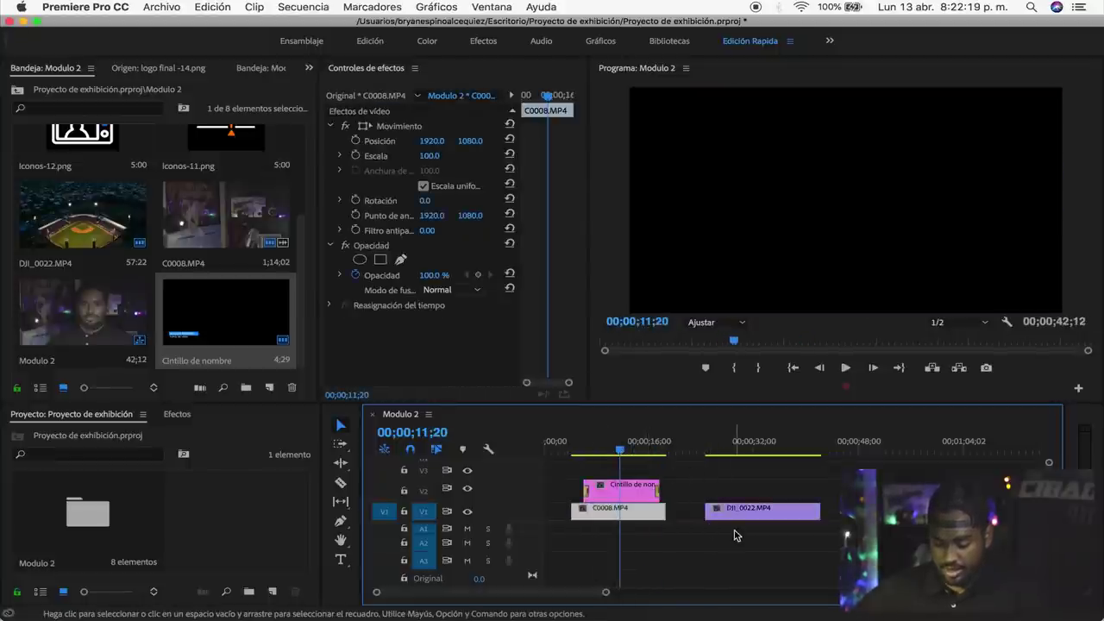
drag(620, 440, 618, 447)
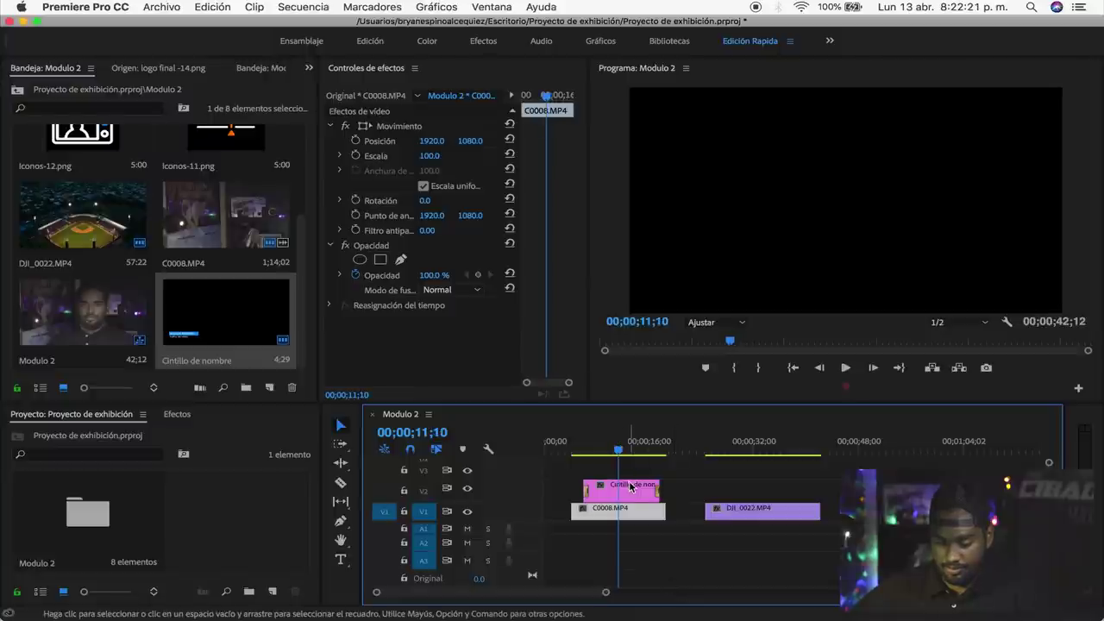
click(625, 489)
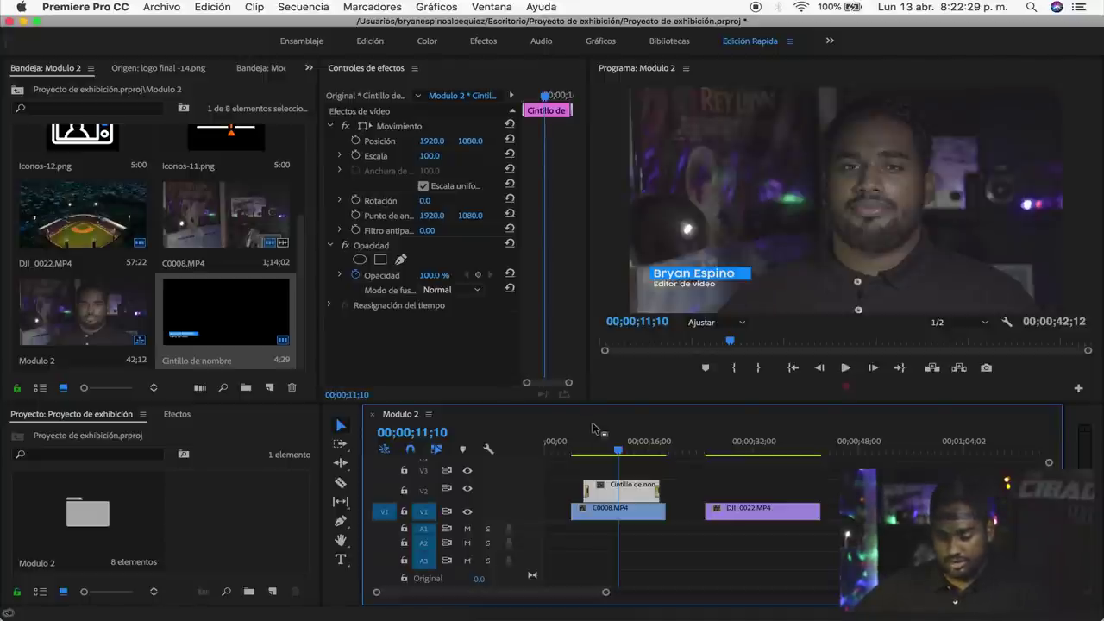
click(178, 417)
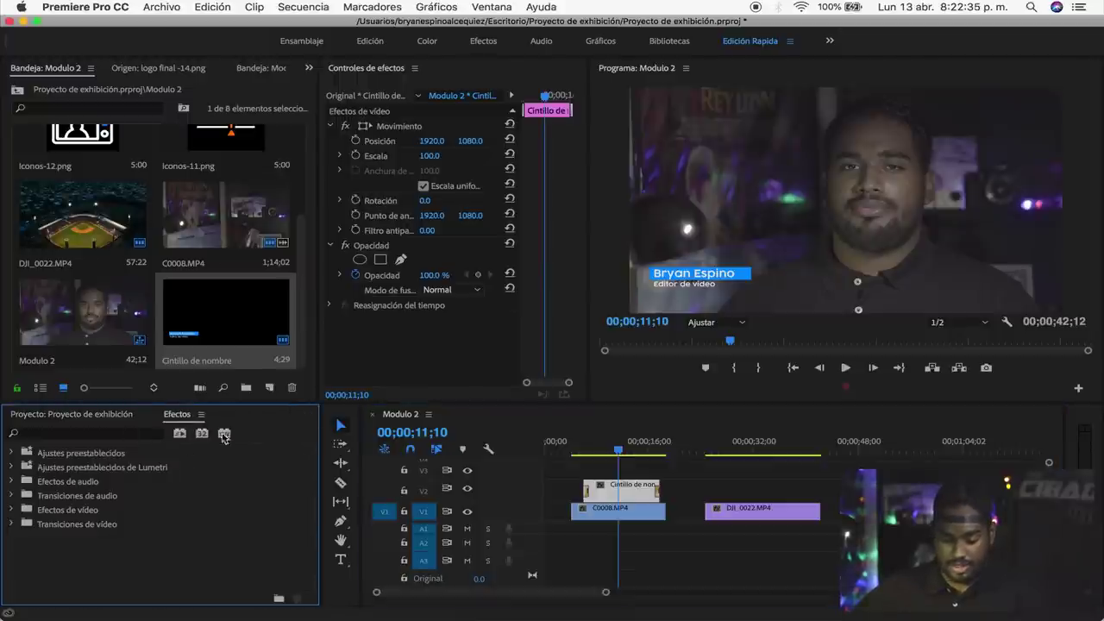
Click the Efectos search field, expand and collapse Efectos de audio, and enlarge the audio tracks.
click(71, 433)
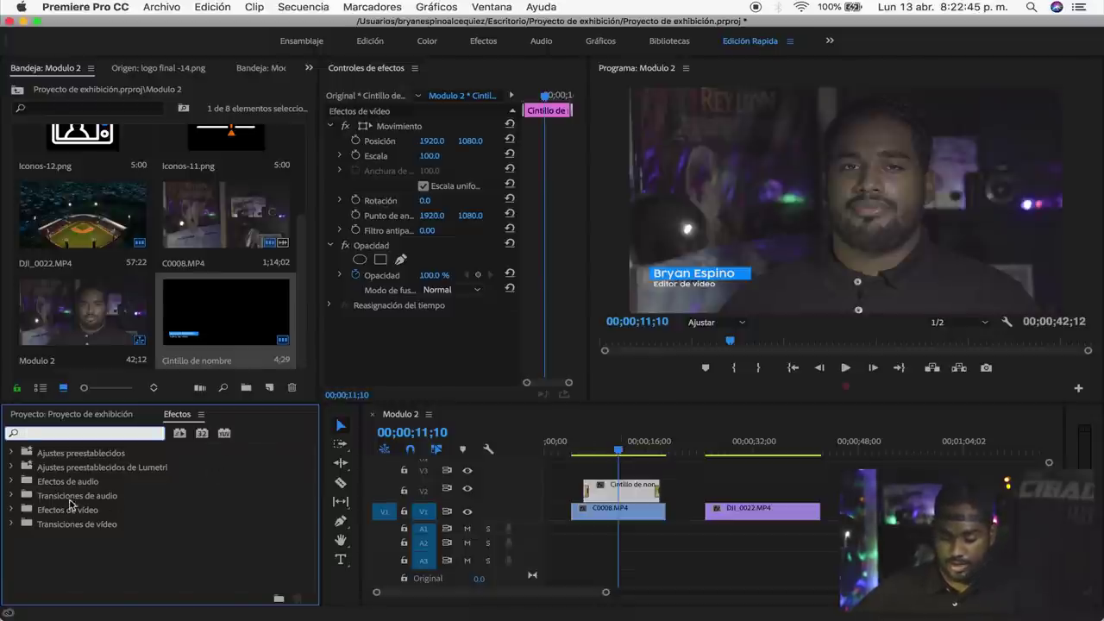
click(11, 481)
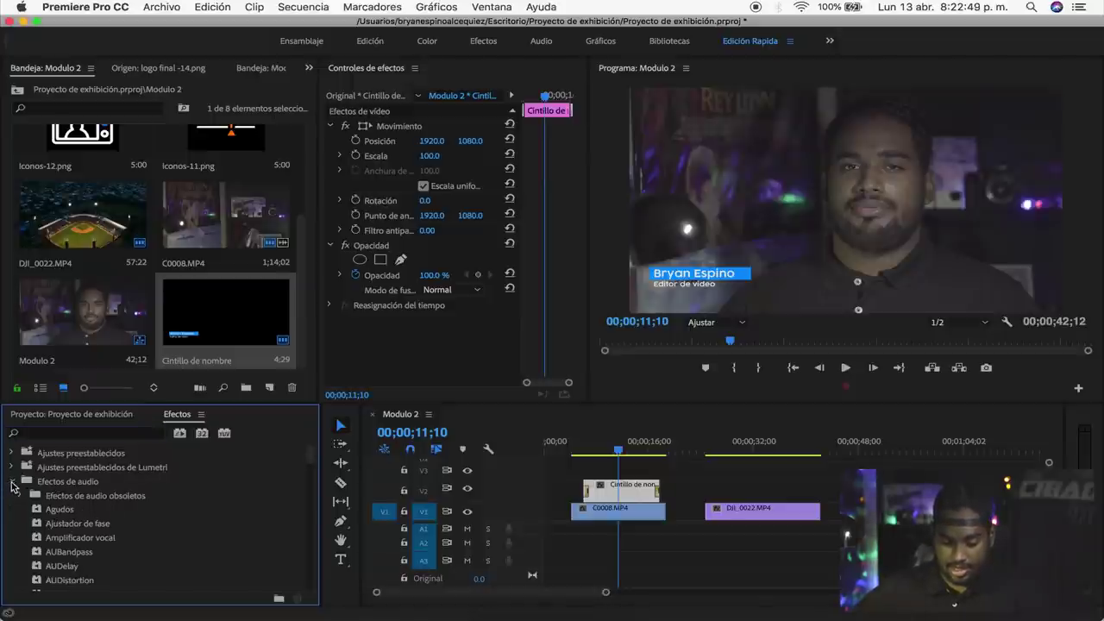
click(11, 482)
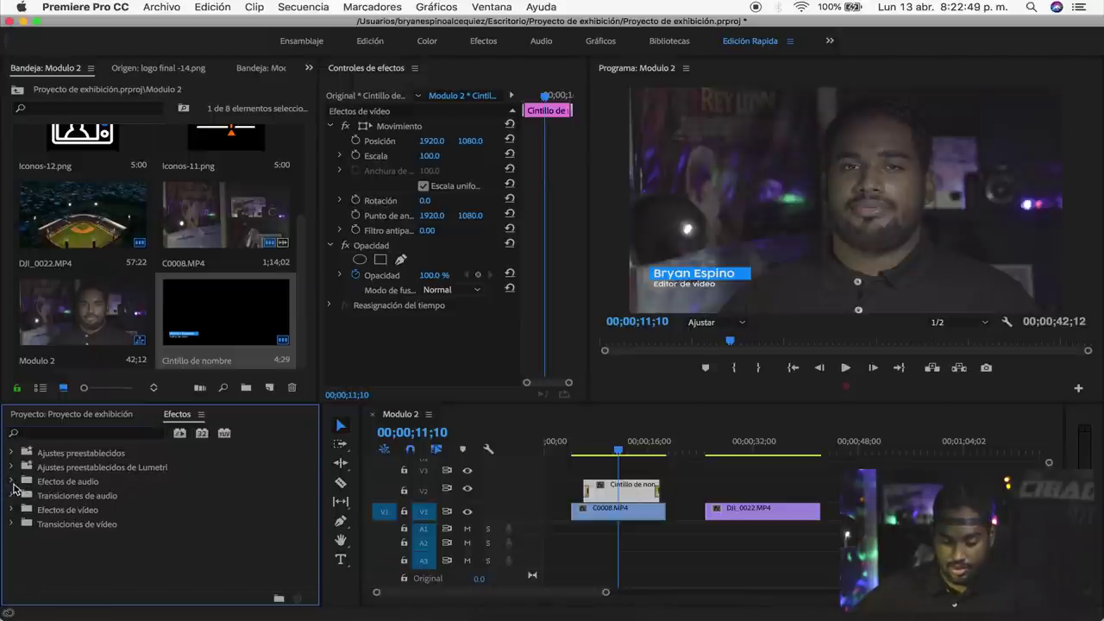
click(629, 537)
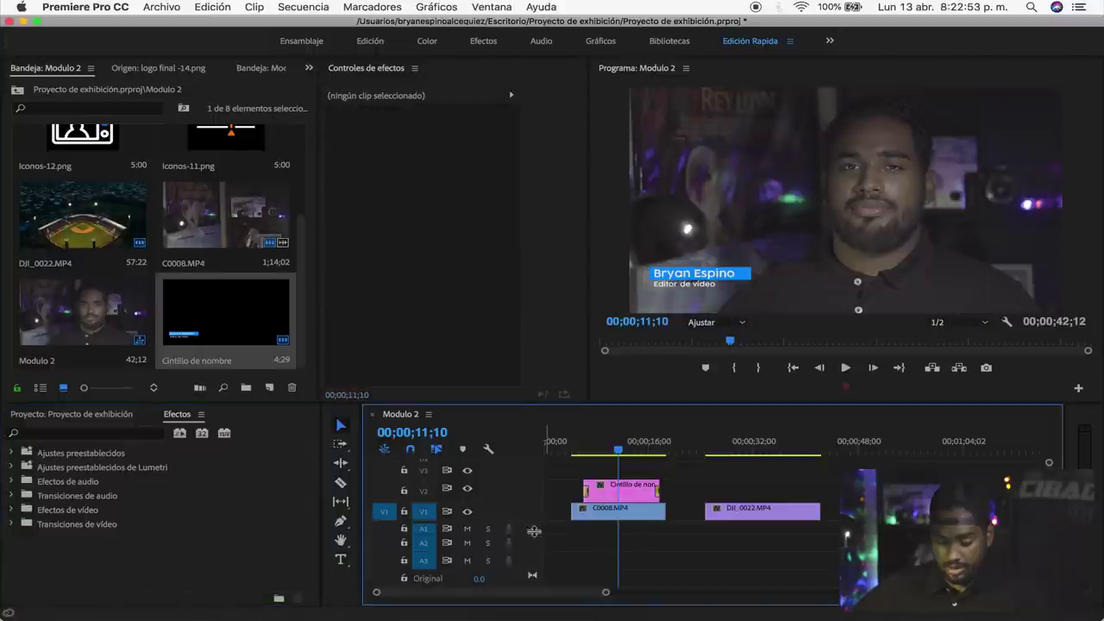
drag(533, 534, 535, 527)
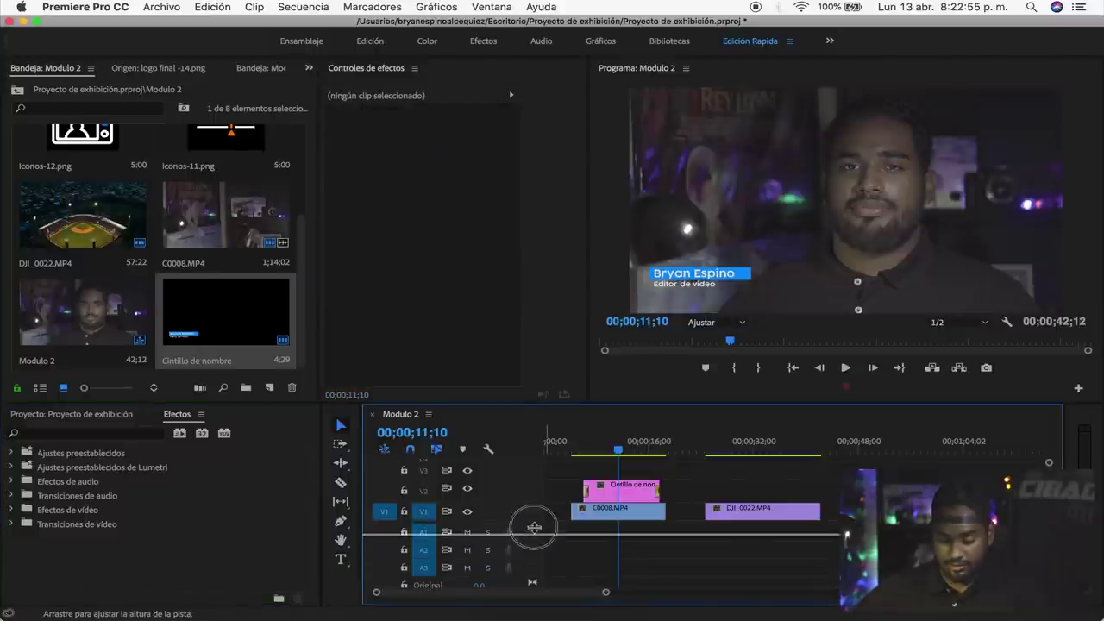
Zoom the timeline in around the clips and enlarge the video tracks to reveal V4.
click(619, 497)
mouse_move(606, 592)
mouse_down()
mouse_move(520, 600)
mouse_move(532, 593)
mouse_up()
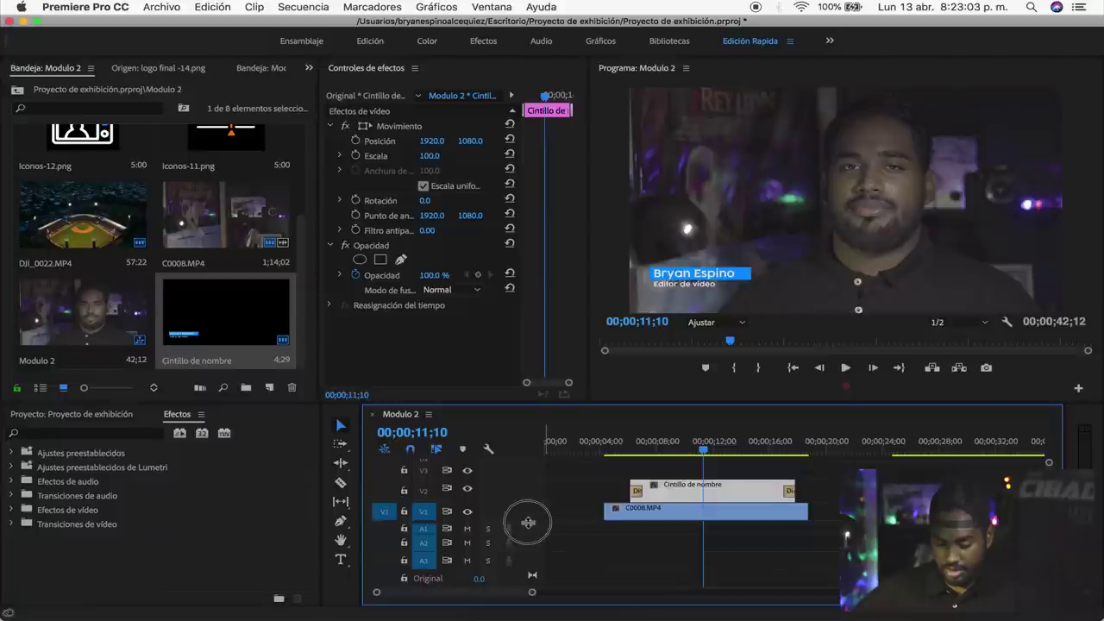
drag(528, 522, 528, 537)
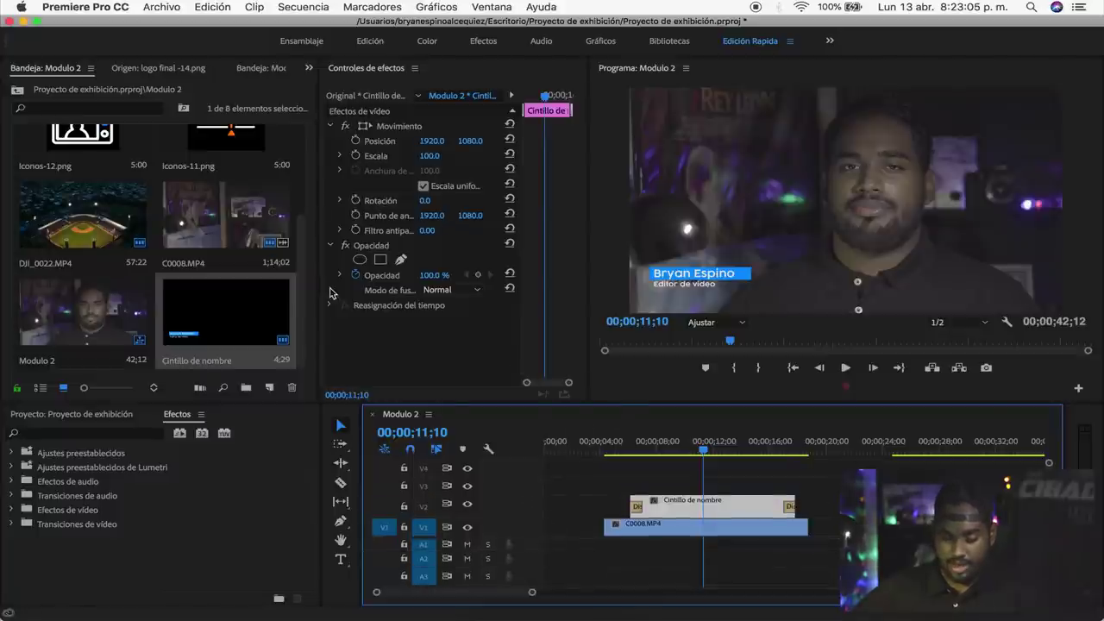
Place the logo final -14.png image on track V3 starting near 4 seconds.
scroll(302, 259, up, 5)
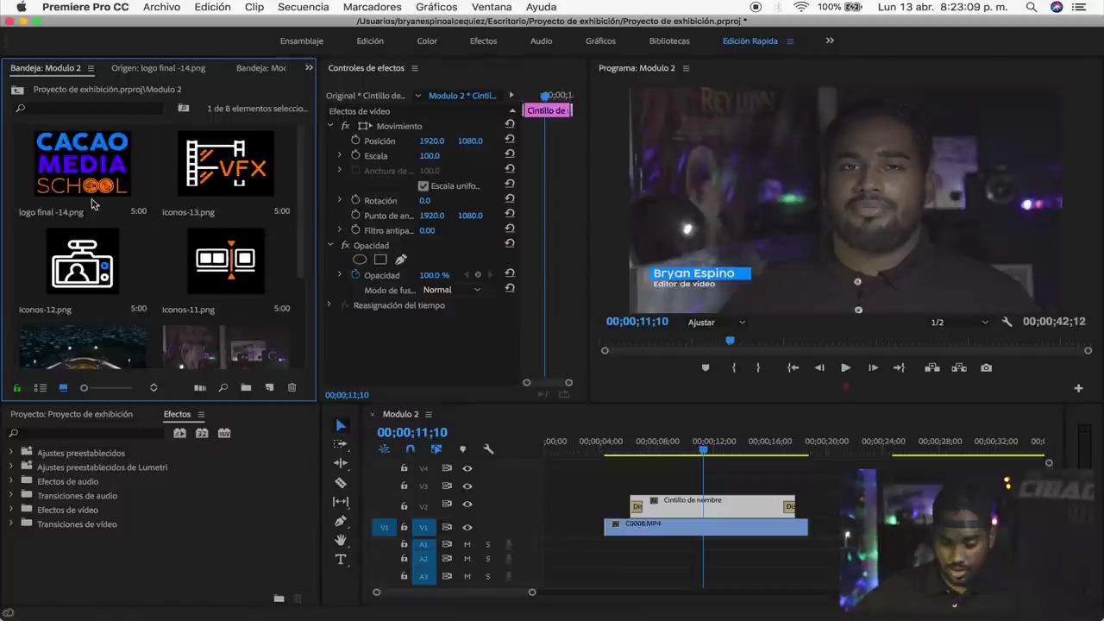
click(95, 257)
scroll(294, 228, down, 2)
scroll(294, 228, up, 2)
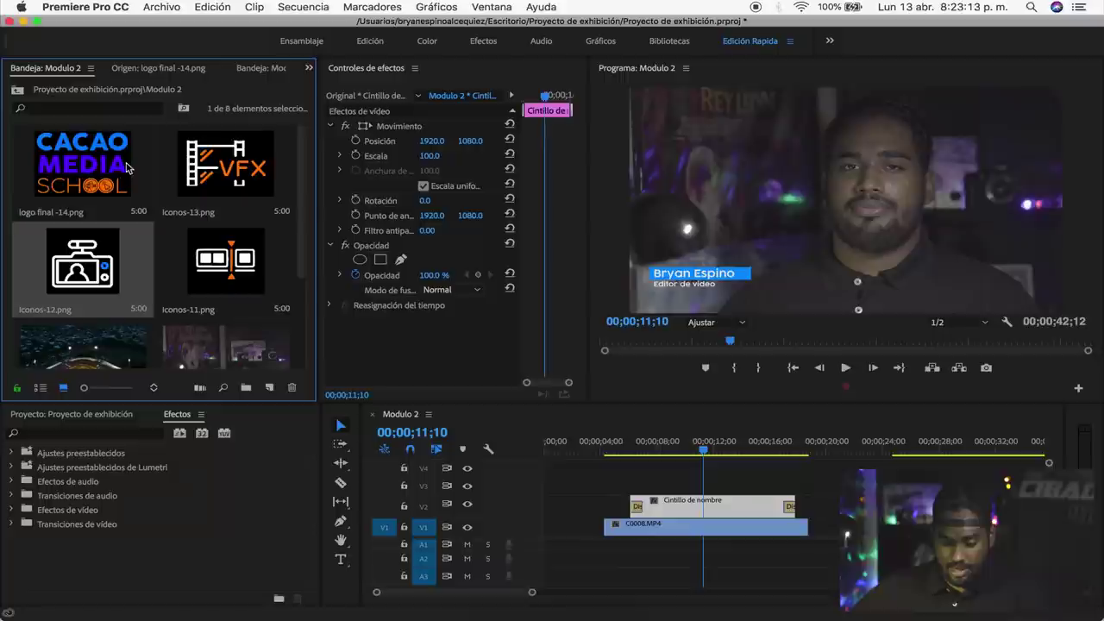
click(83, 153)
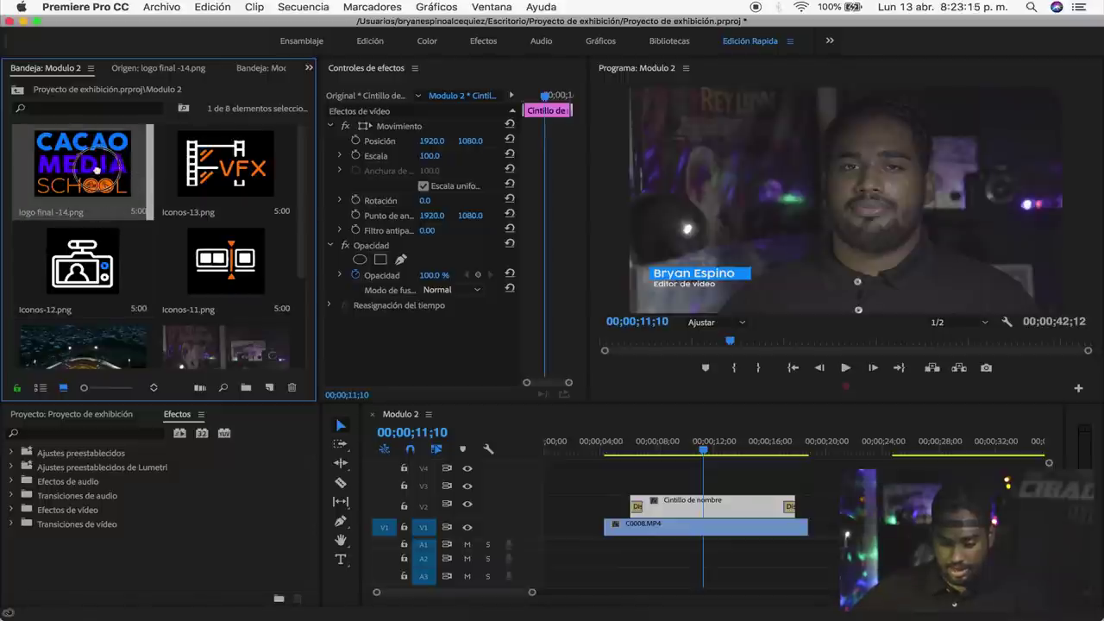
drag(676, 488, 609, 489)
Add default dissolves to the logo clip and extend it to about 14;15.
right_click(611, 486)
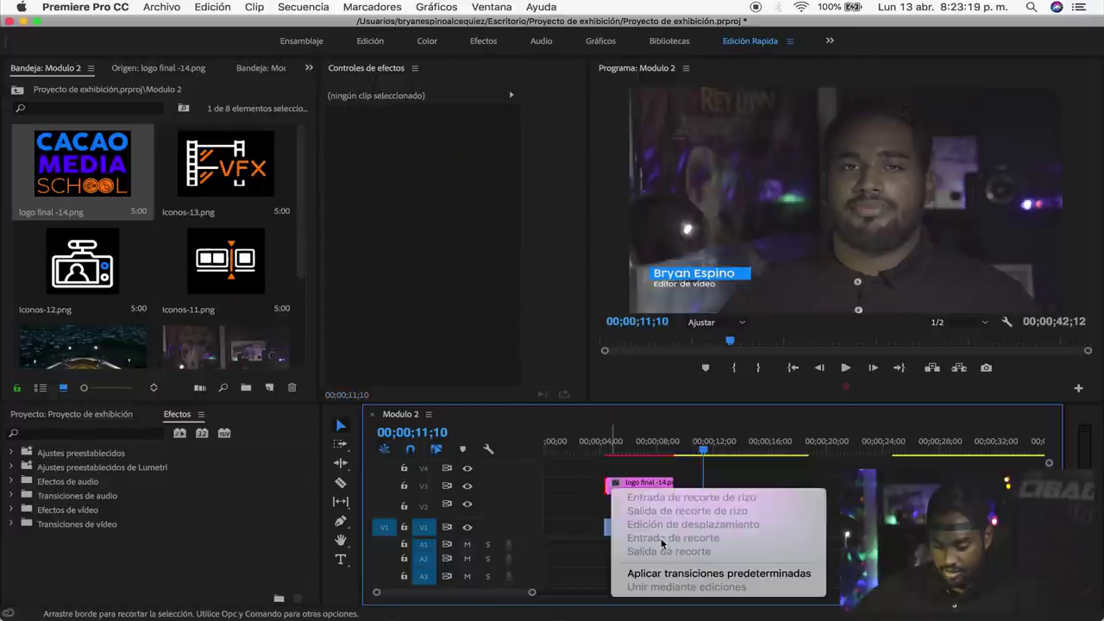
click(675, 574)
drag(672, 483, 808, 480)
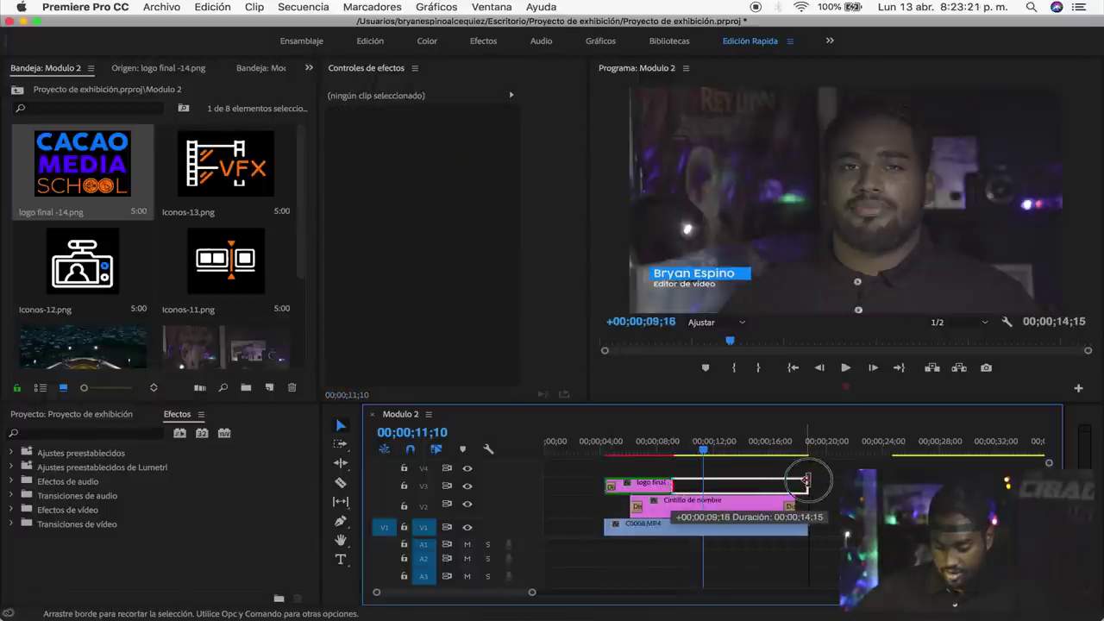
right_click(808, 488)
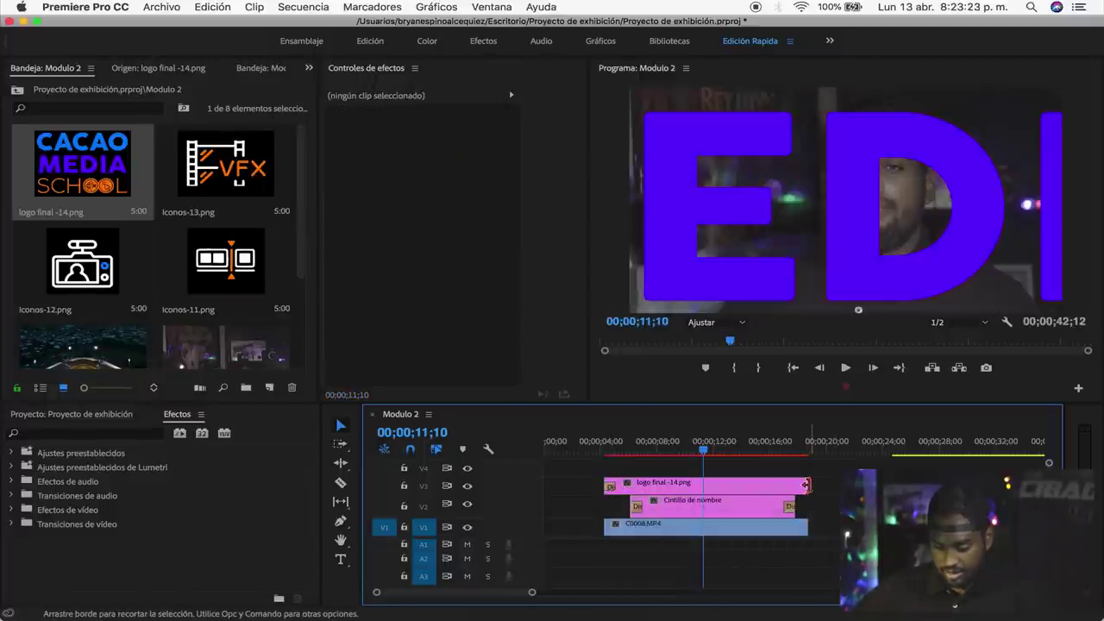
click(663, 483)
Scale the logo clip on V3 with Escalar a tamaño de fotograma.
click(649, 443)
click(664, 485)
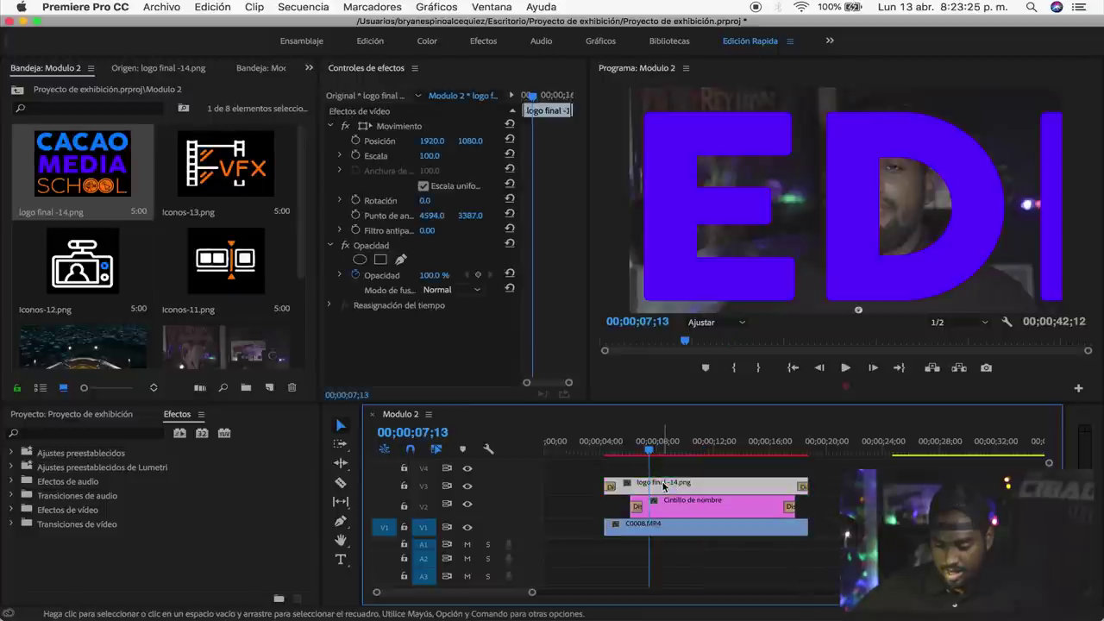
click(734, 447)
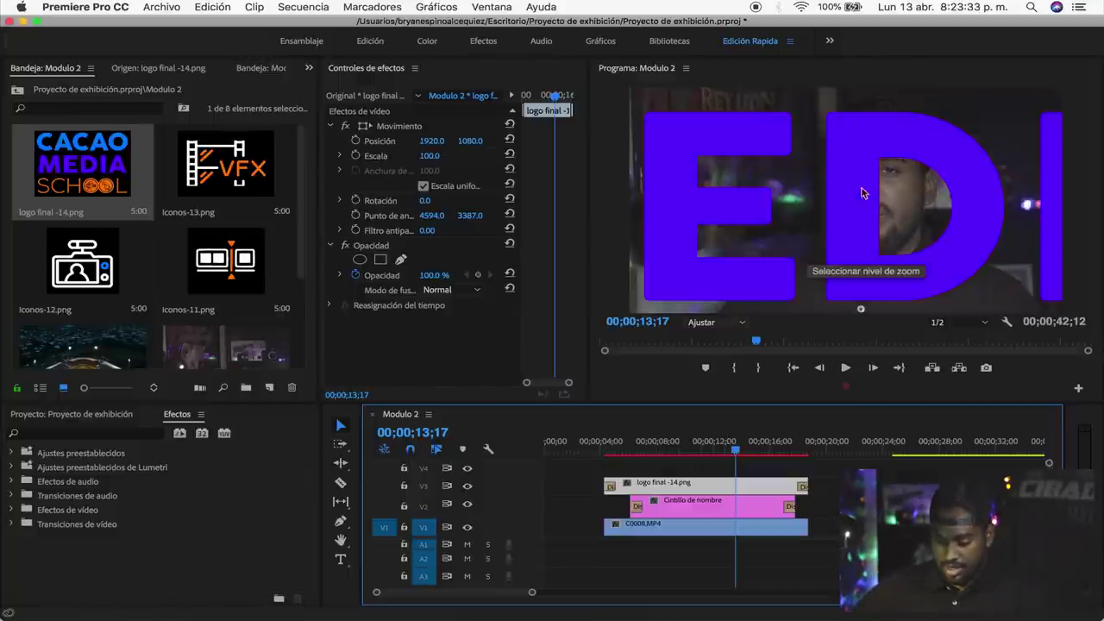
click(698, 475)
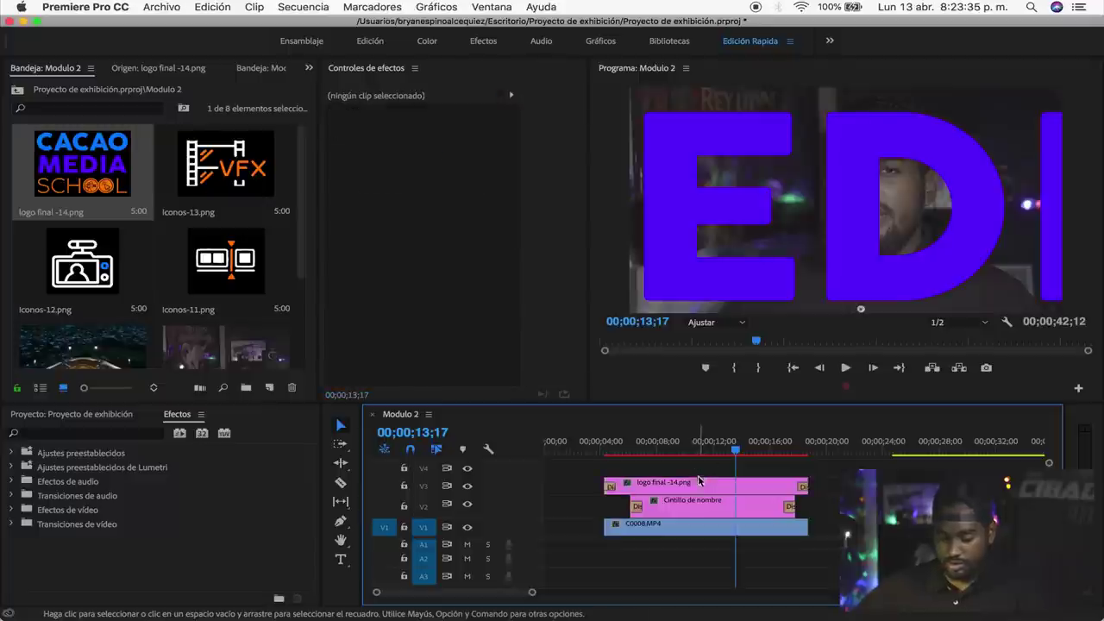
click(698, 484)
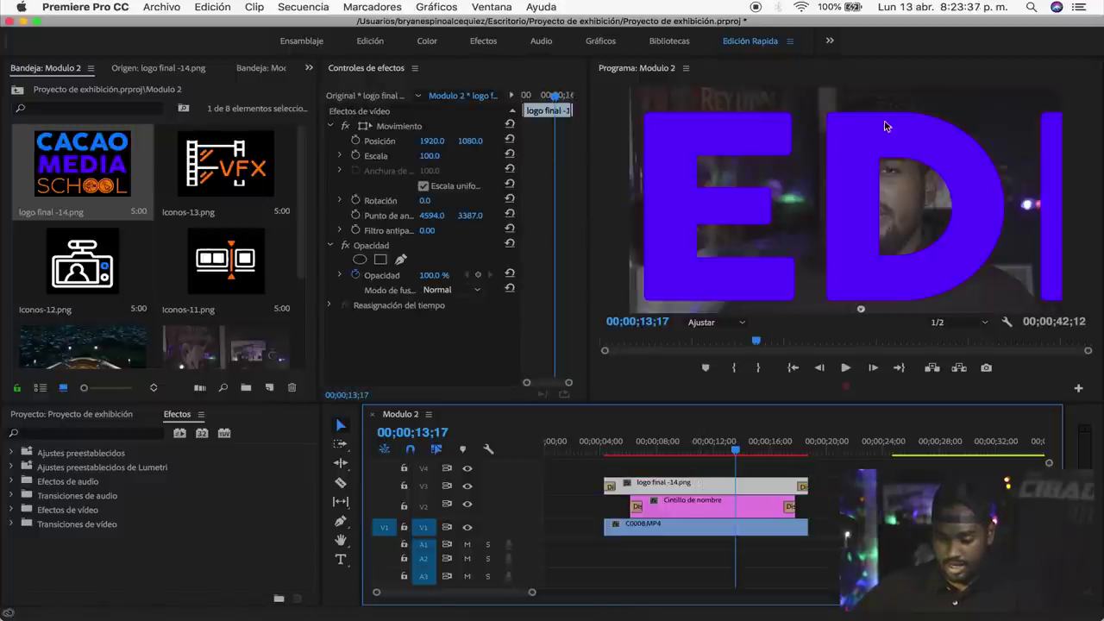
right_click(690, 497)
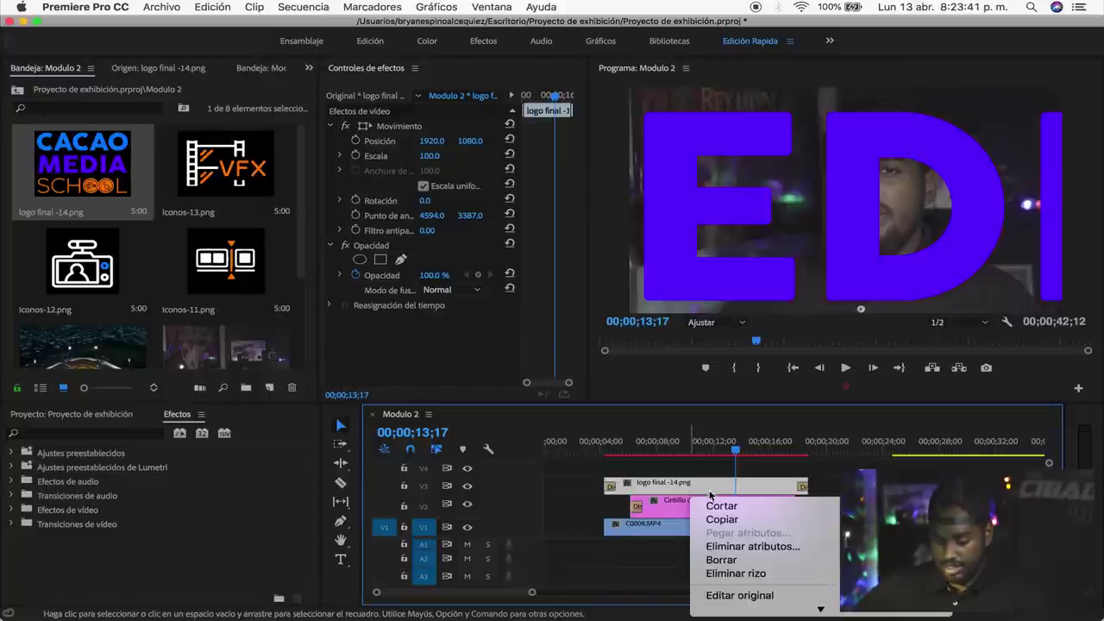
scroll(750, 518, down, 10)
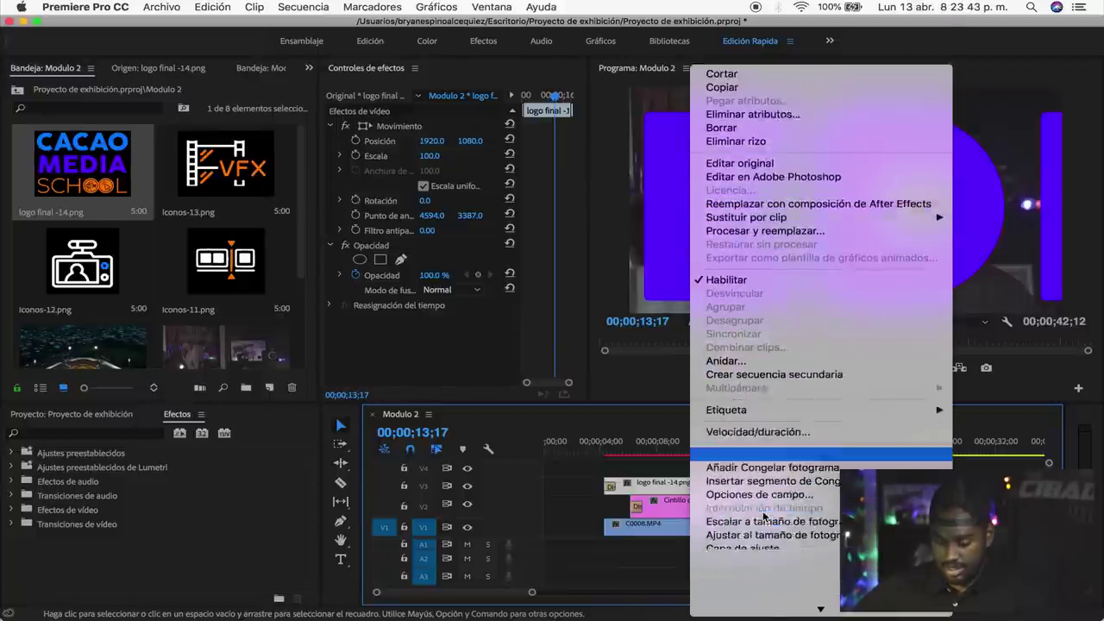
scroll(763, 516, down, 3)
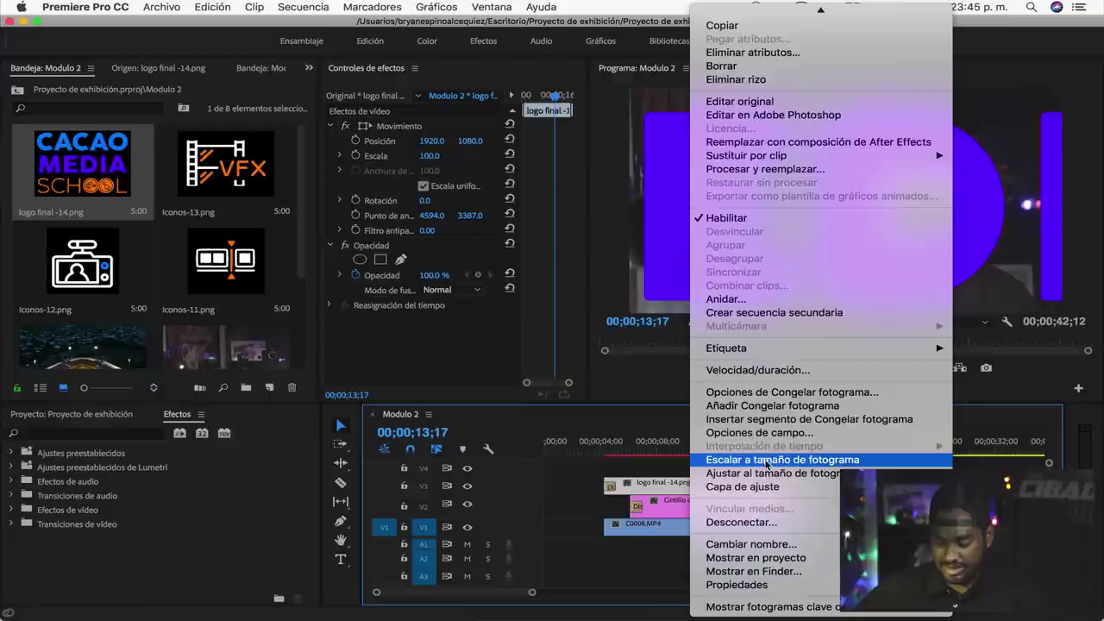
click(811, 462)
Scrub around 9 seconds to check the full-frame logo, then reselect the clip.
drag(705, 442, 682, 446)
click(732, 445)
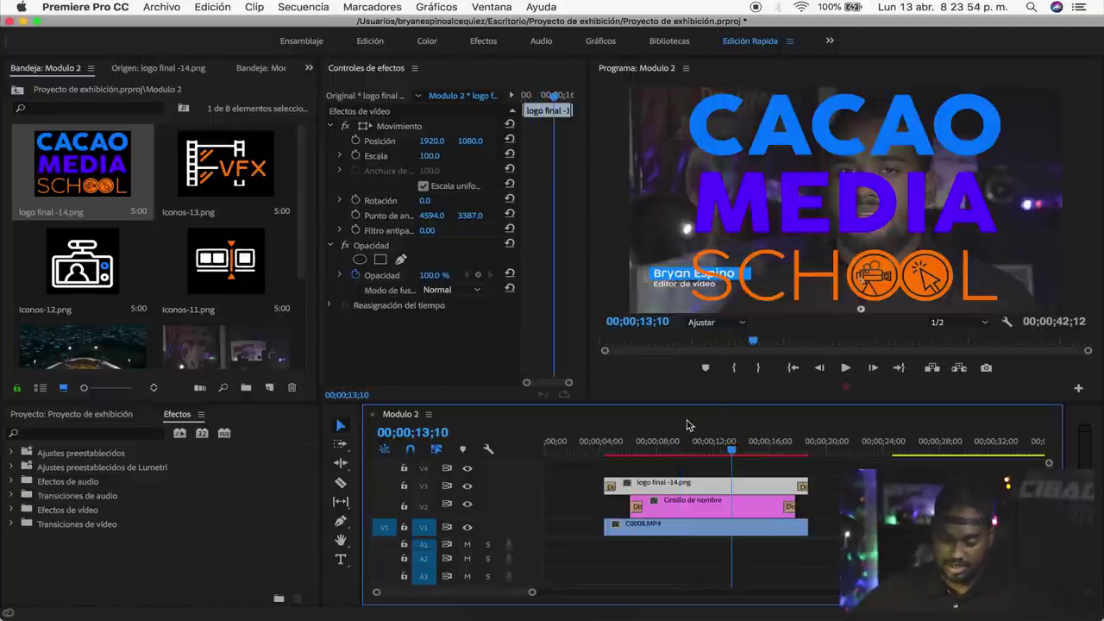
click(679, 475)
click(677, 484)
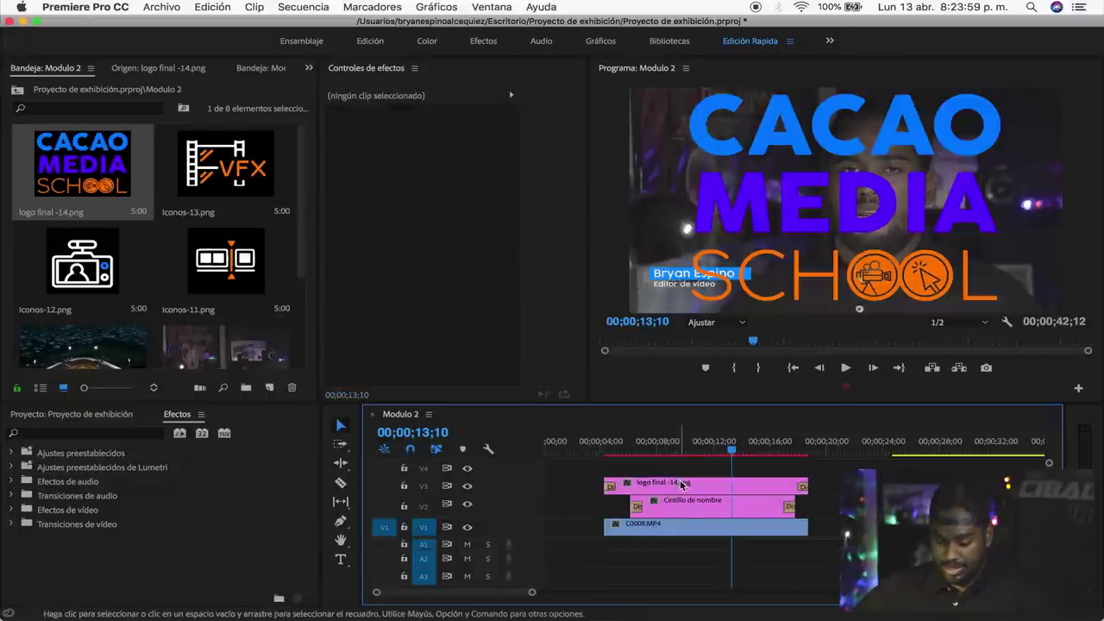
click(689, 488)
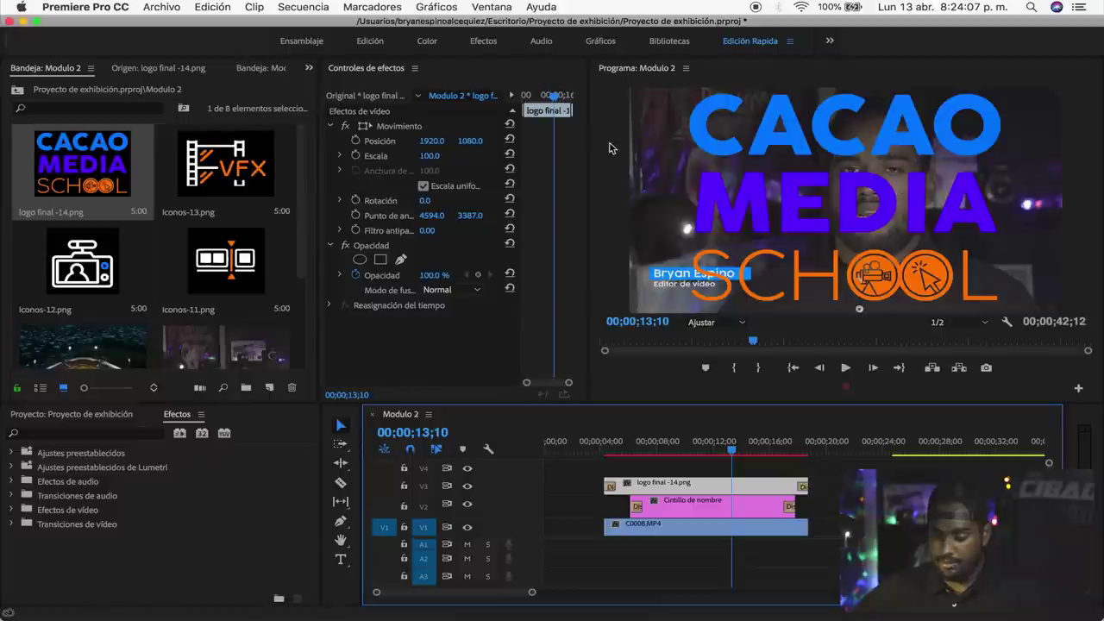
Set the logo's Escala to 15.0 and Posición to 3530.0, 249.0 in the top-right corner.
click(430, 156)
drag(429, 156, 356, 156)
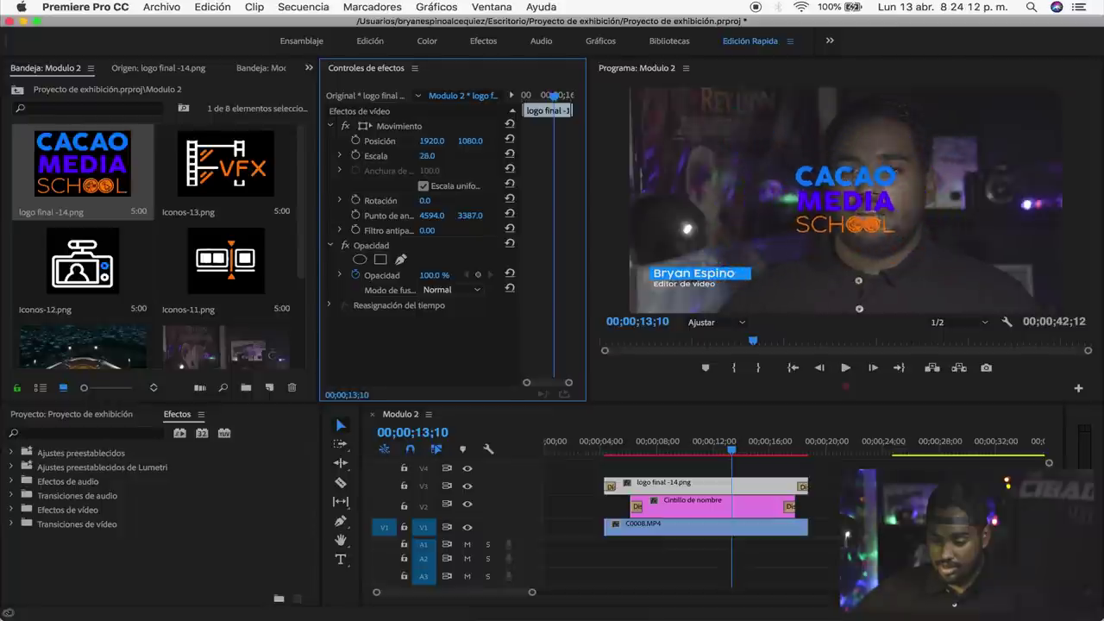
drag(470, 141, 380, 141)
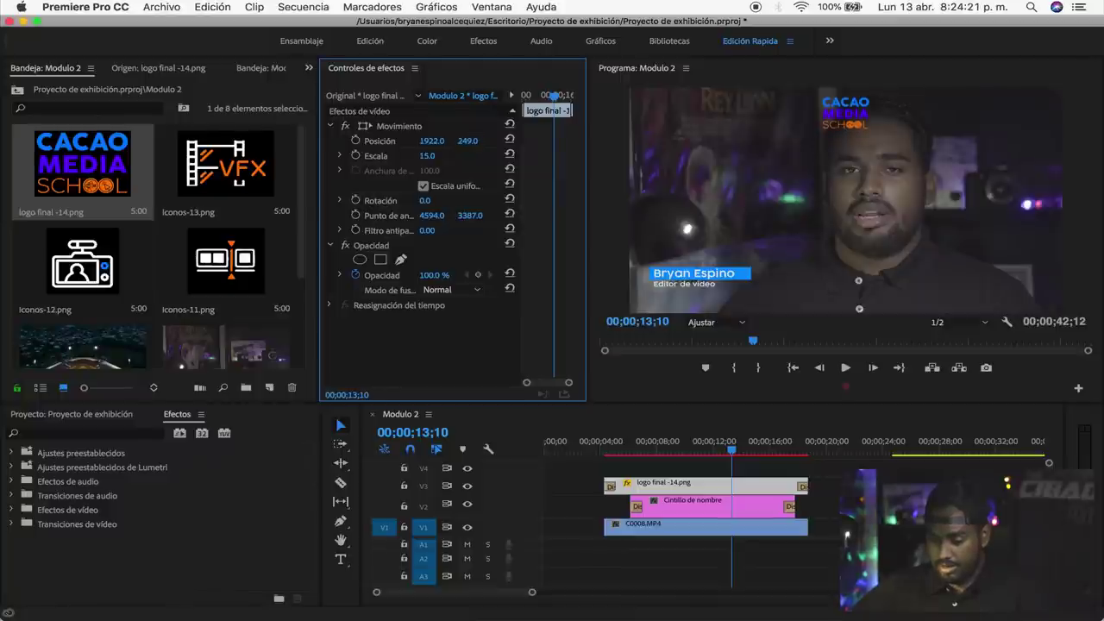
mouse_move(431, 141)
mouse_down()
mouse_move(390, 141)
mouse_move(500, 141)
mouse_up()
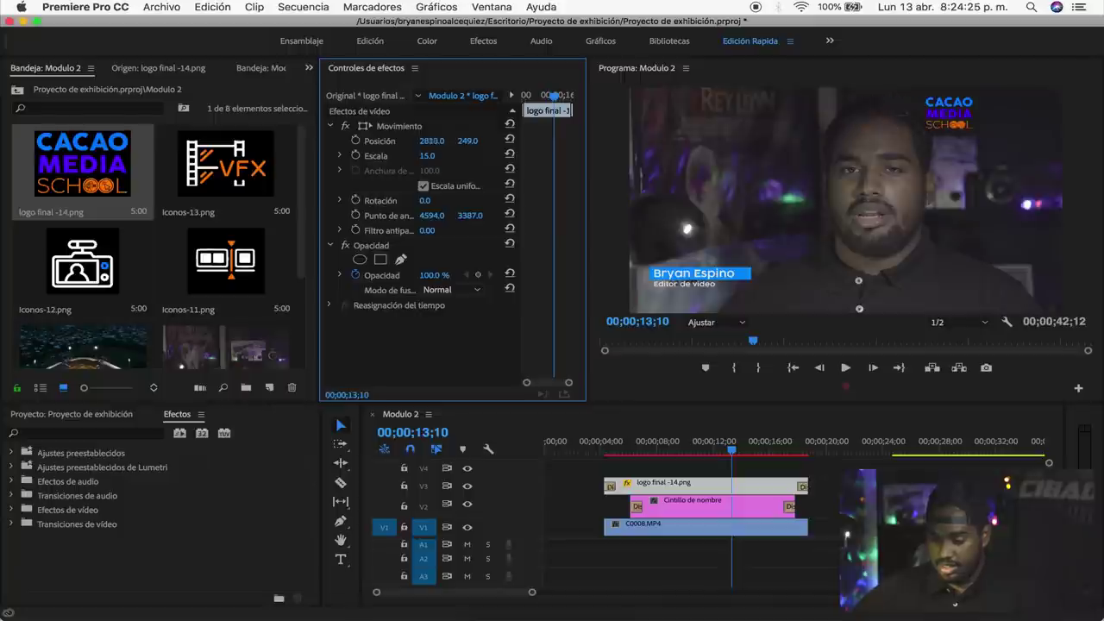
mouse_move(431, 140)
mouse_down()
mouse_move(452, 140)
mouse_move(439, 140)
mouse_up()
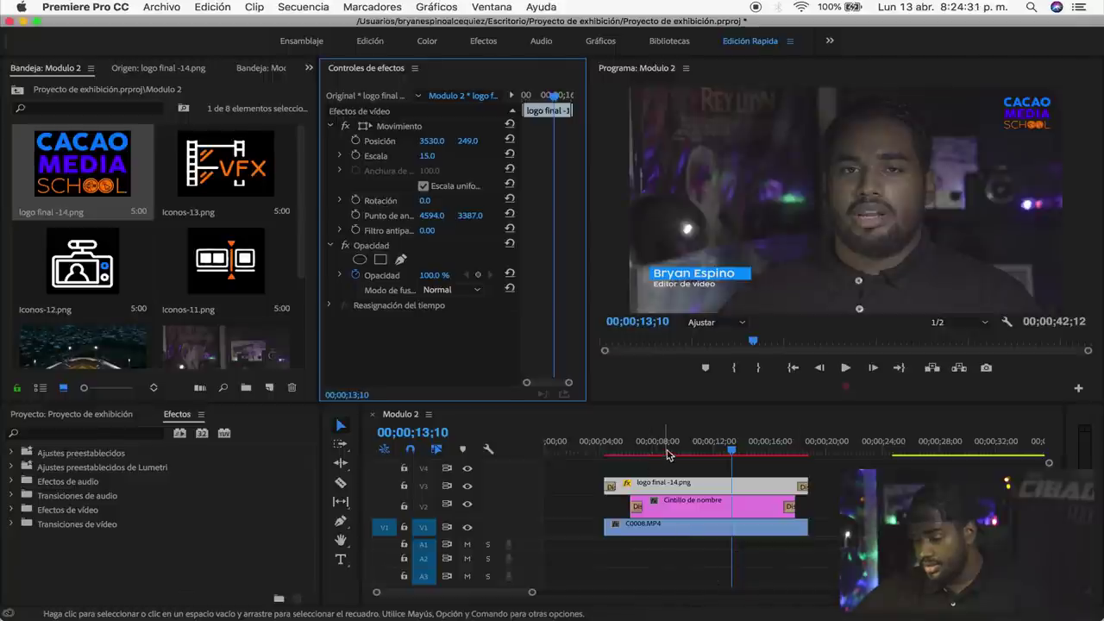
click(659, 448)
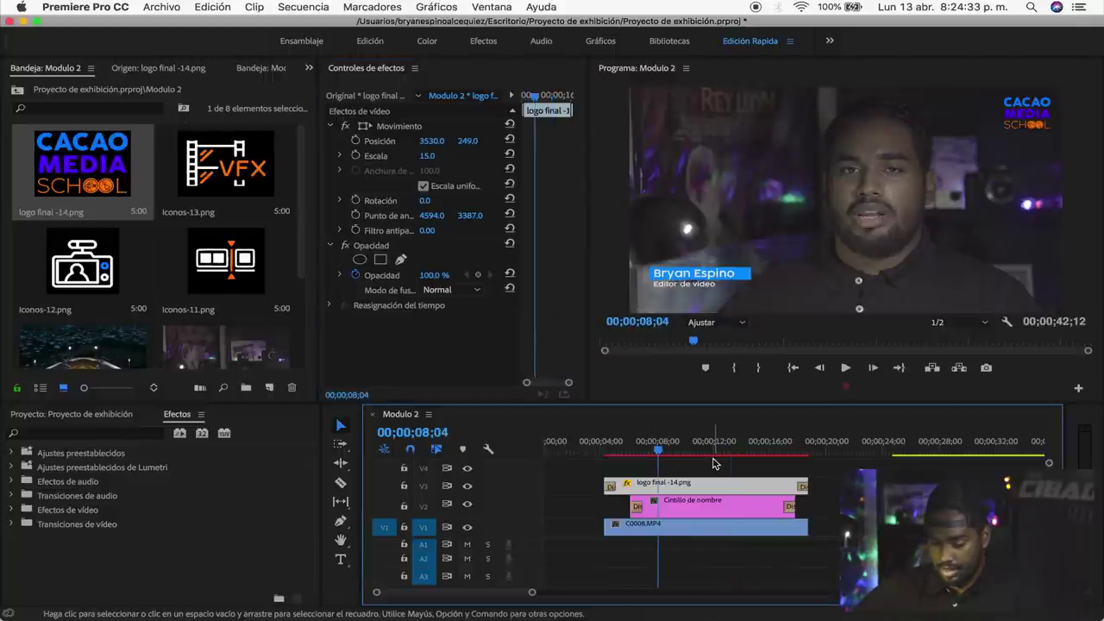
Reselect the logo clip on V3 and scrub to just past its start.
click(690, 470)
click(687, 484)
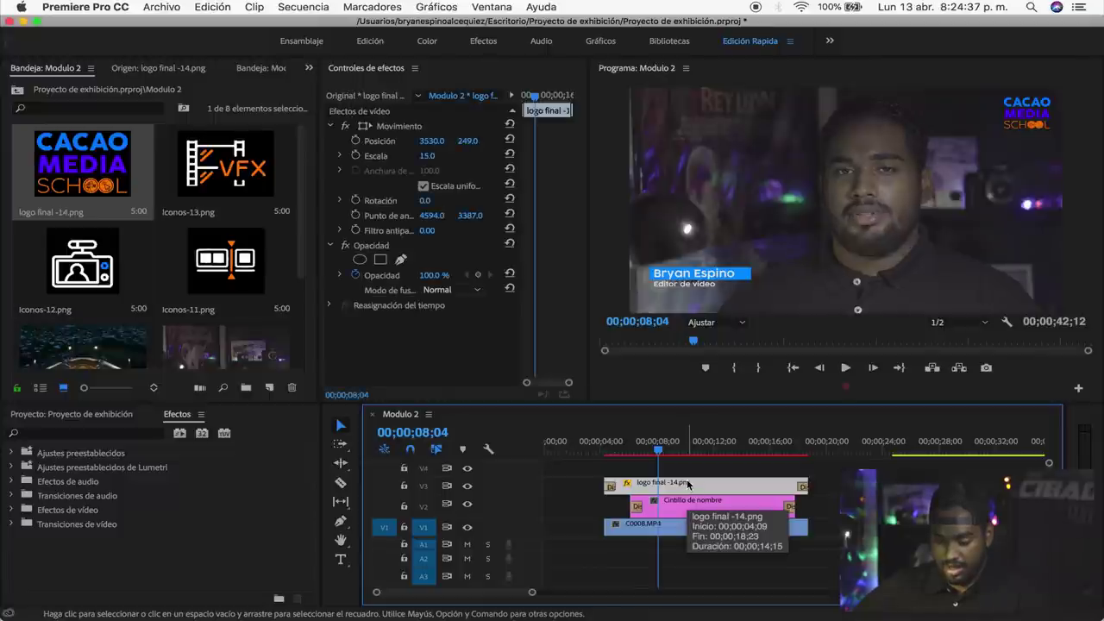
click(698, 491)
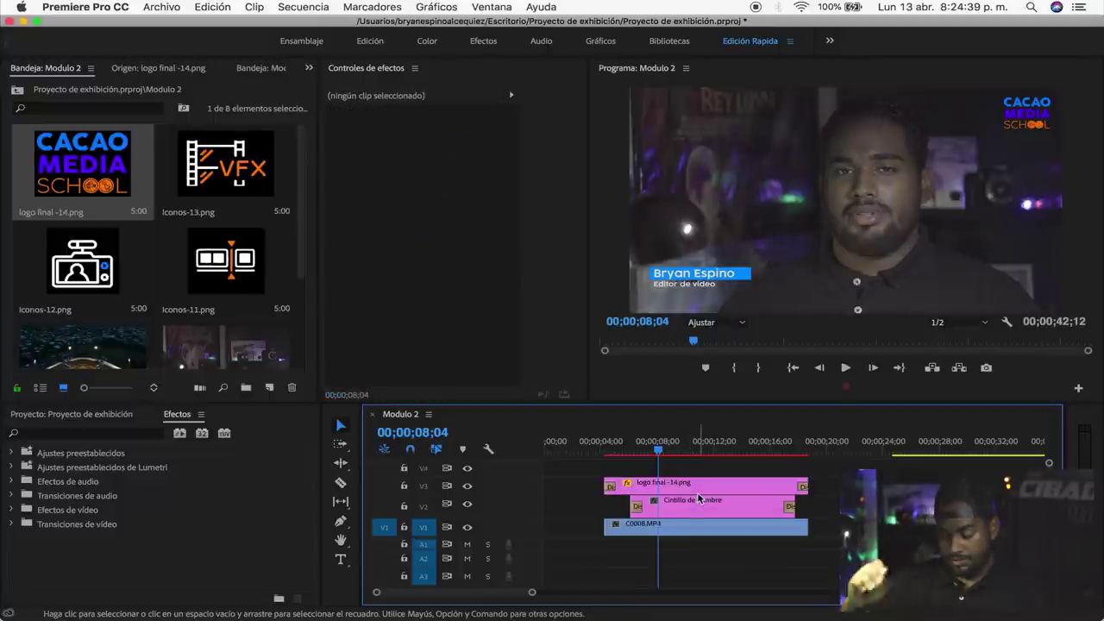
click(699, 488)
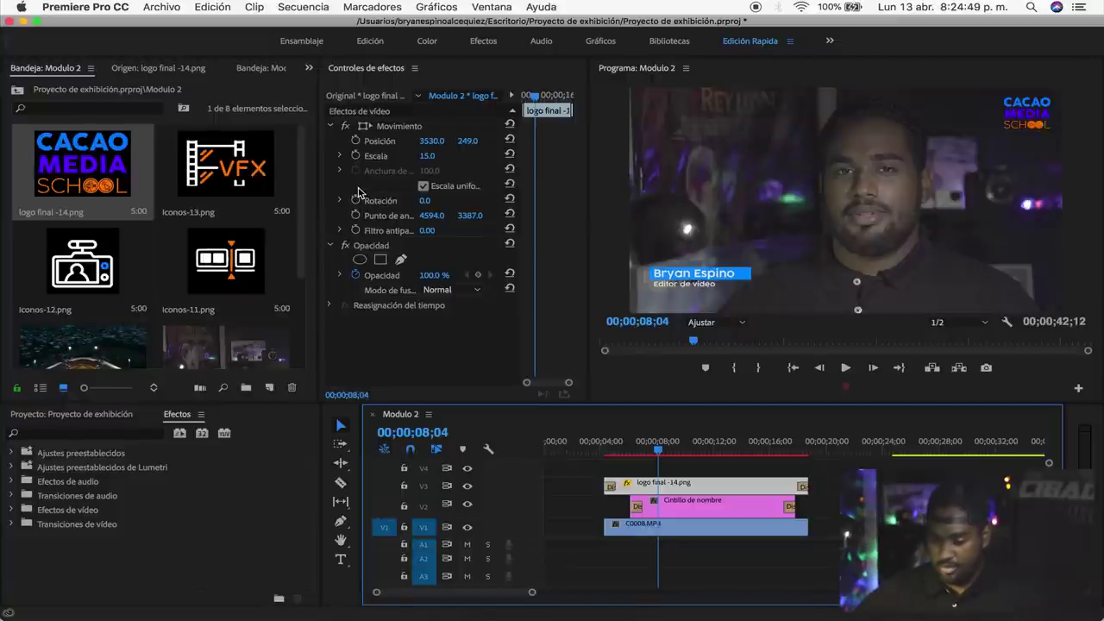
click(690, 468)
click(677, 483)
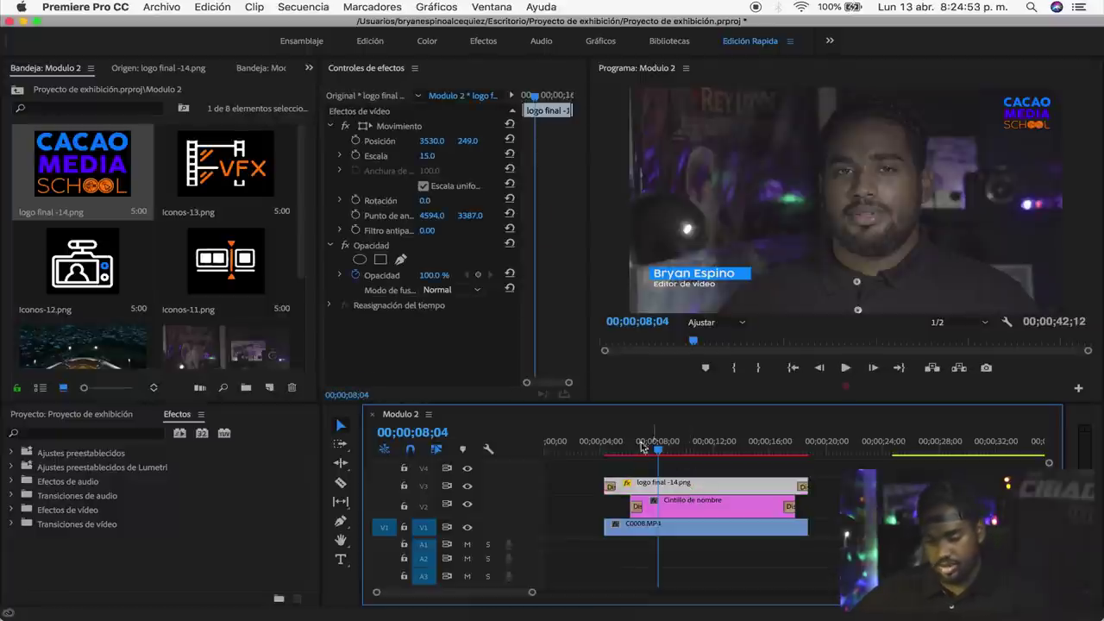
click(610, 448)
drag(609, 449, 627, 448)
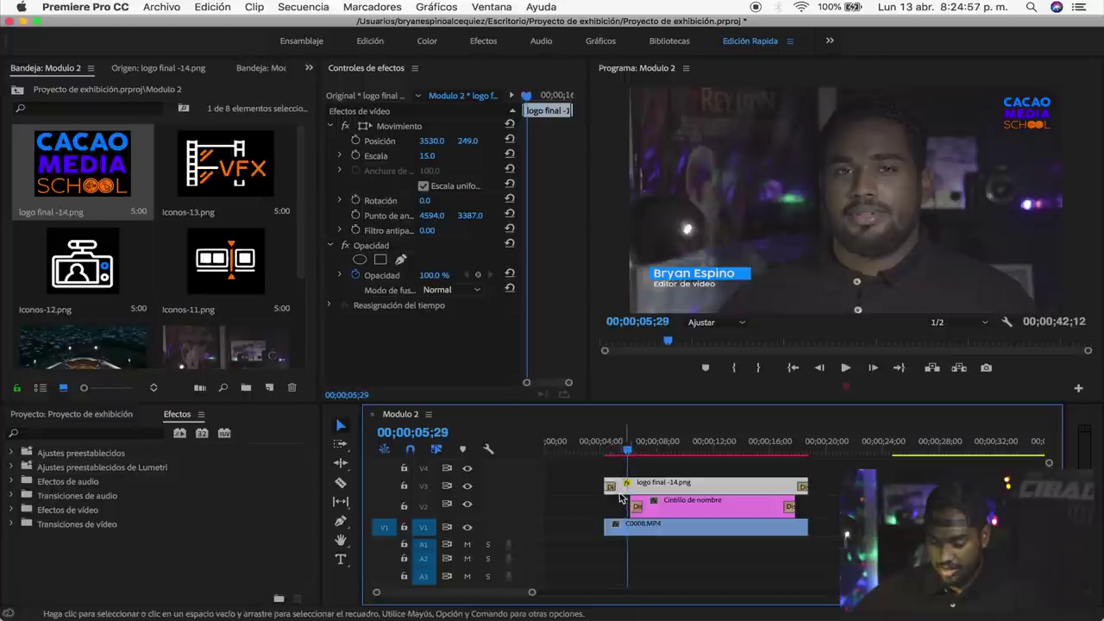
Preview the sequence to 17;03, then delete the Disolución cruzada at the logo's start.
click(612, 487)
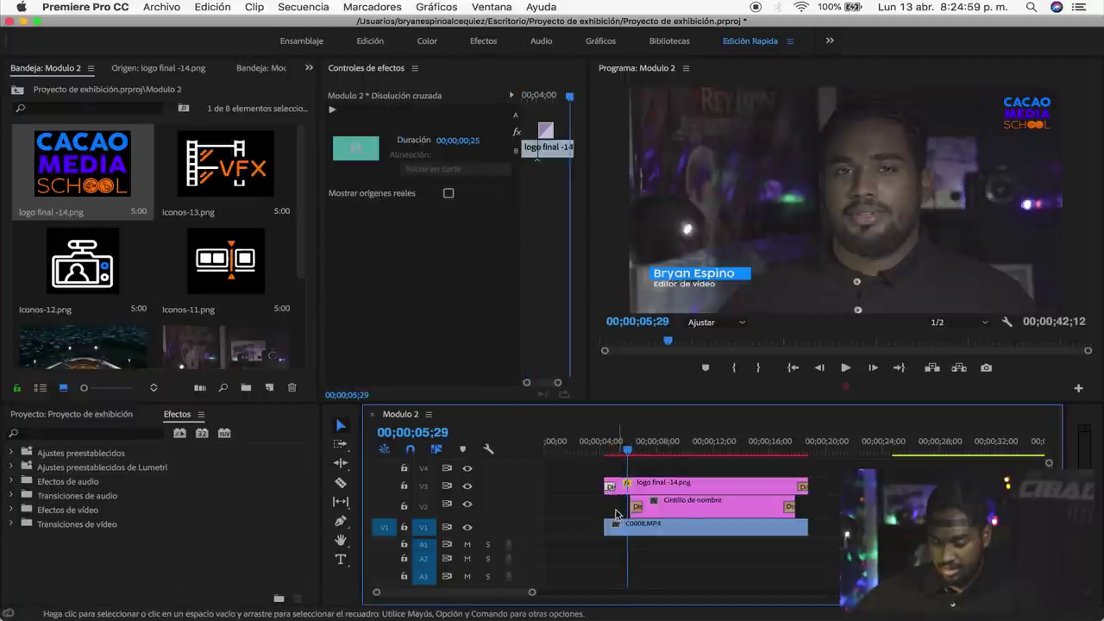
click(579, 473)
click(660, 448)
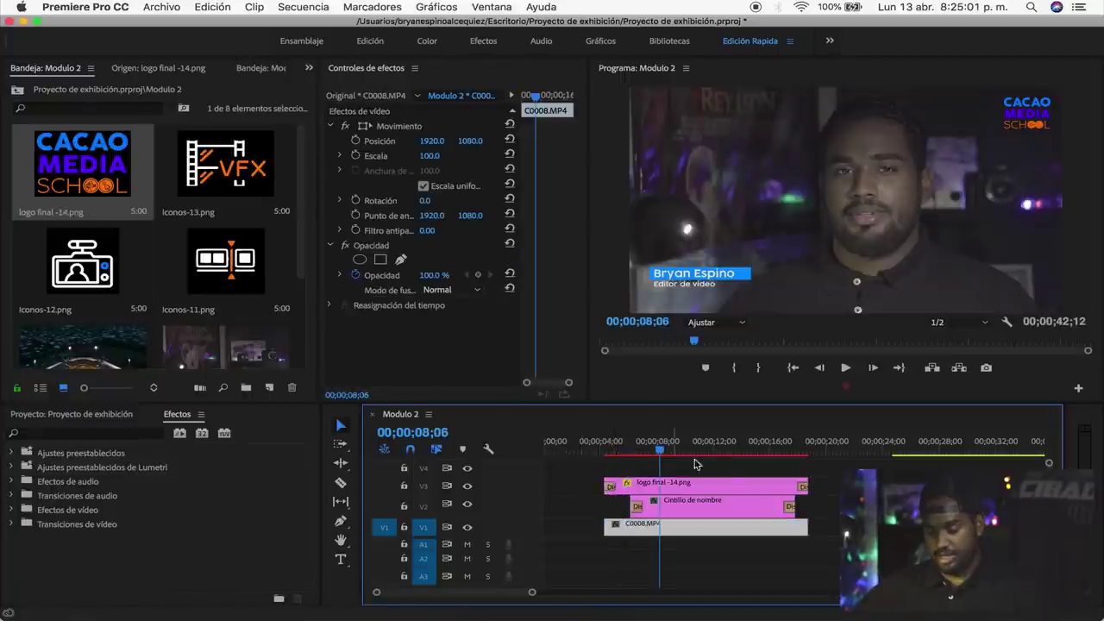
drag(731, 448, 786, 449)
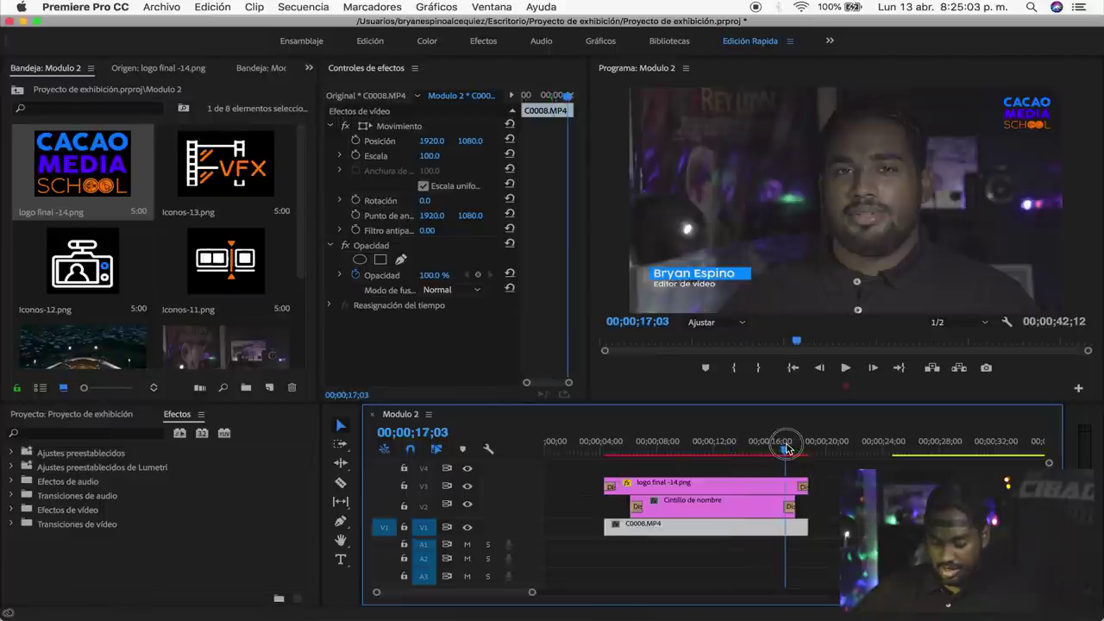
click(626, 446)
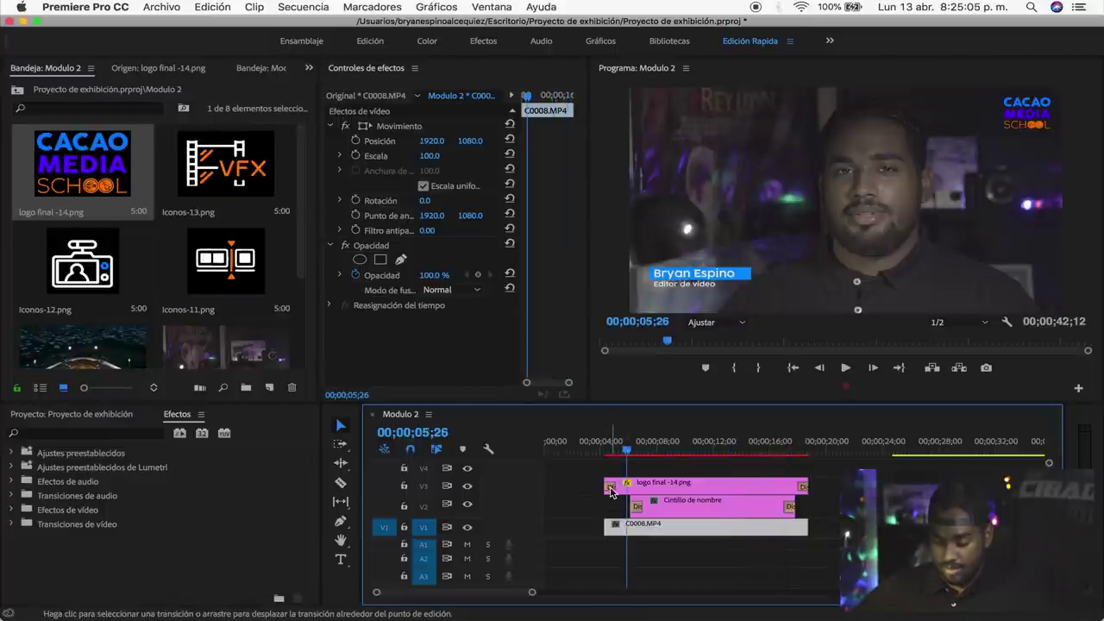
click(611, 488)
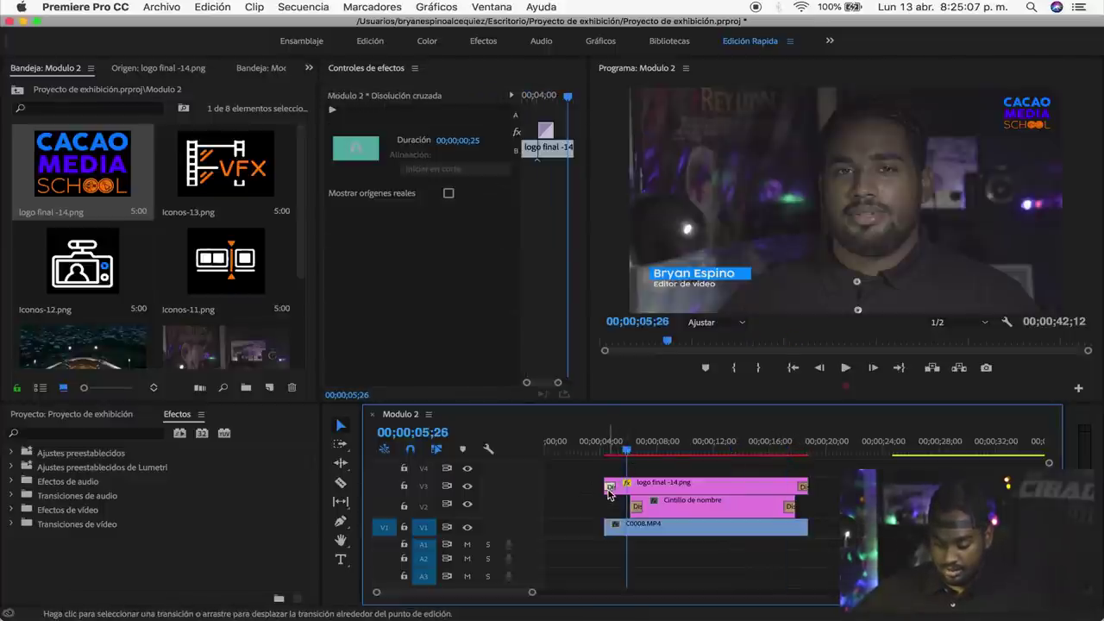
key(Delete)
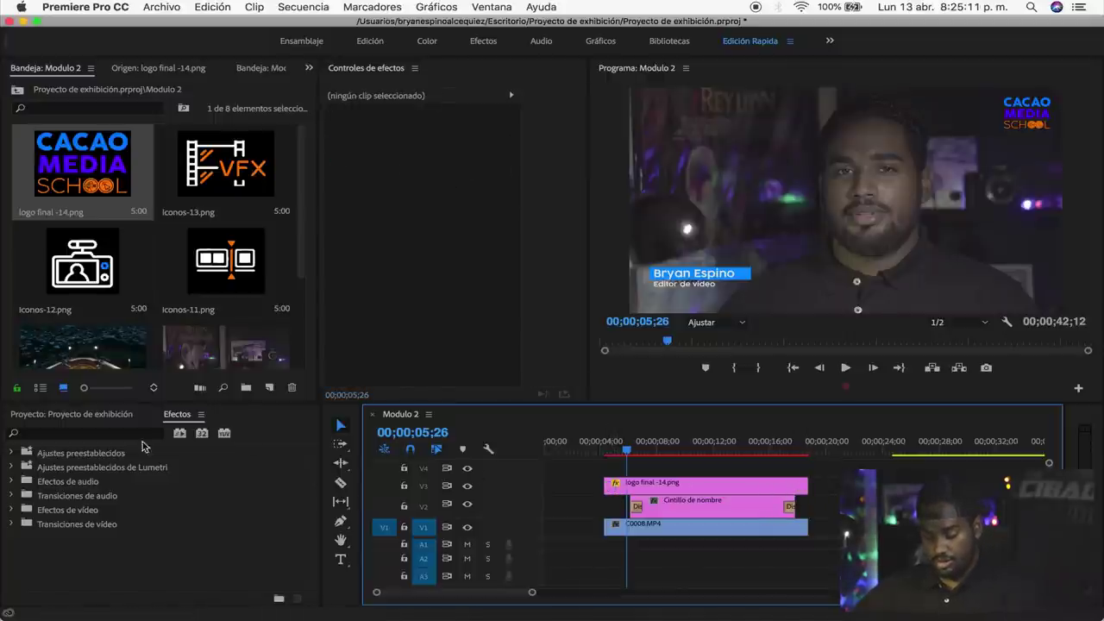
click(88, 434)
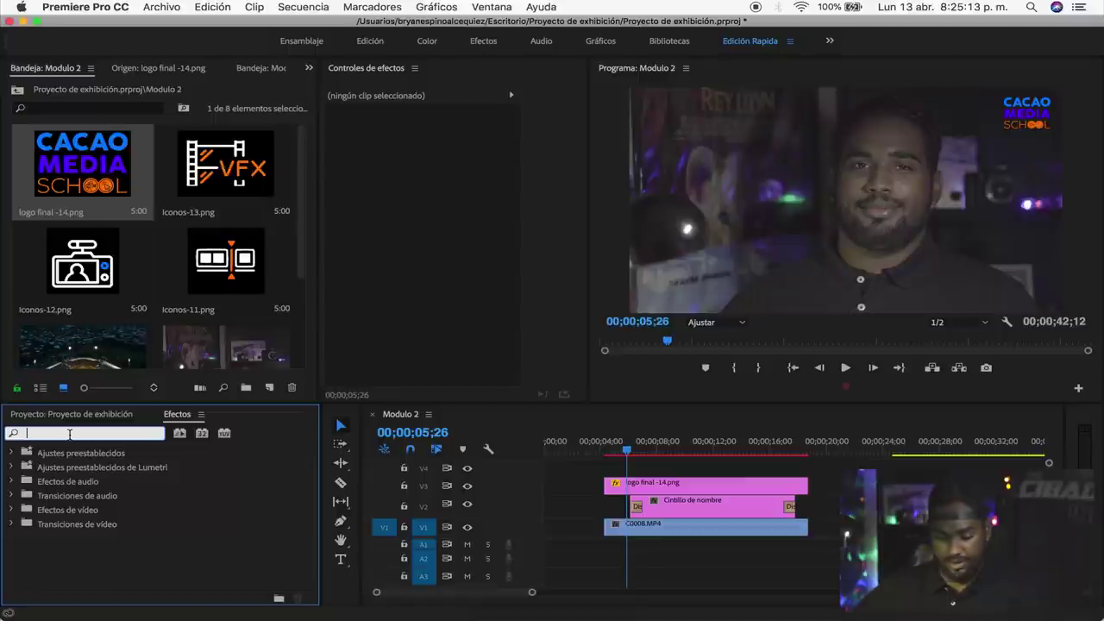
Search effects for 'desenfo' and apply Desenfoque gaussiano to the logo clip.
text(desenfo)
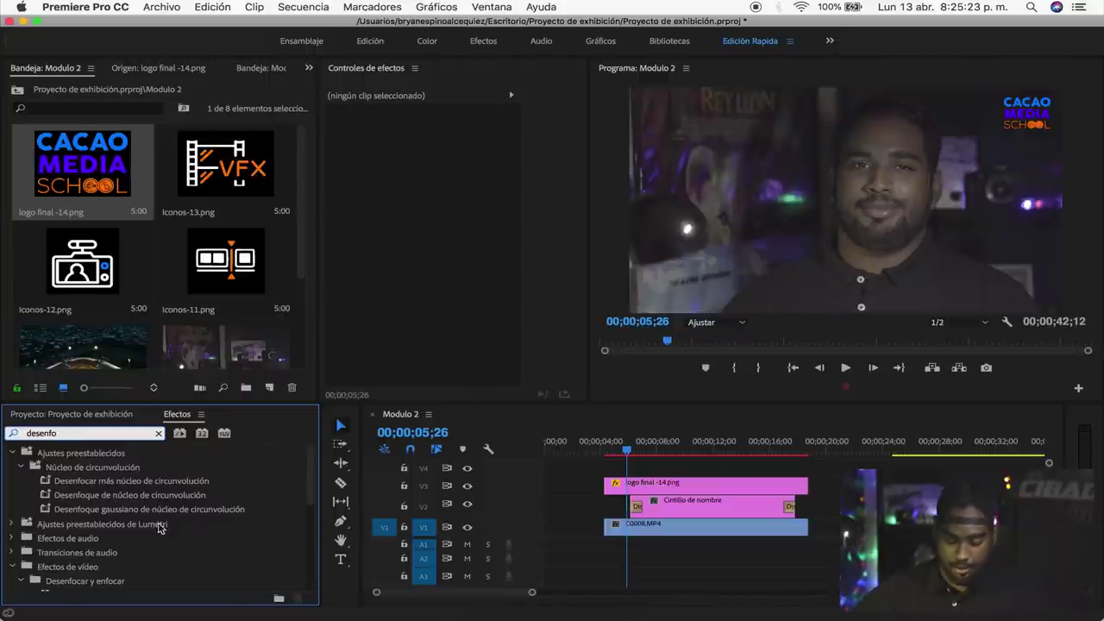
scroll(279, 493, down, 1)
scroll(284, 501, down, 3)
click(101, 525)
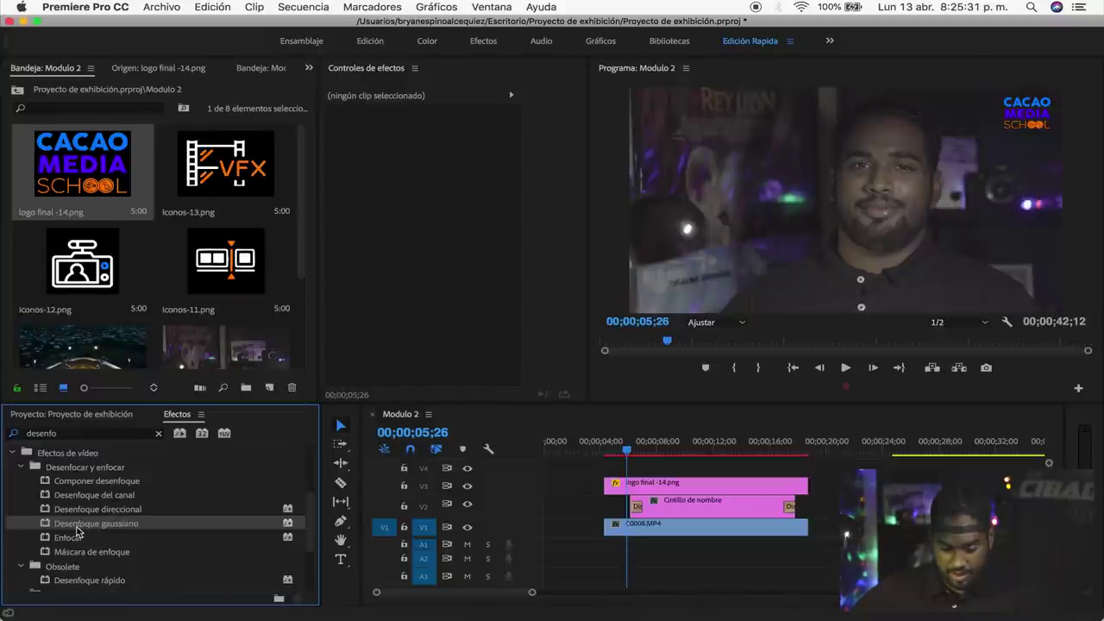
drag(86, 527, 673, 486)
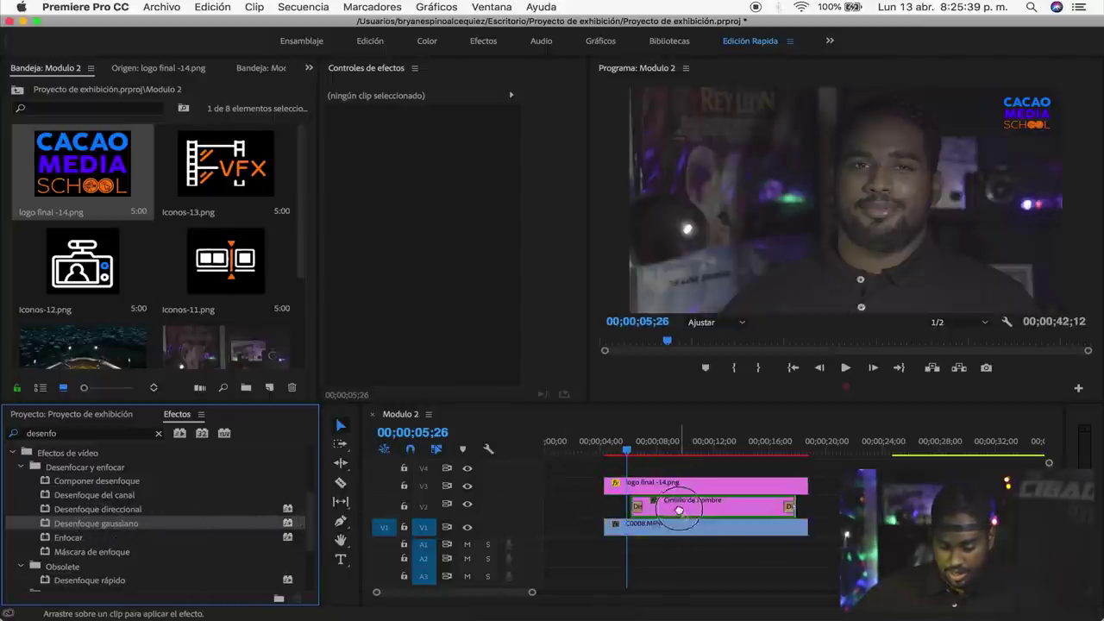
mouse_move(673, 485)
mouse_down()
mouse_move(678, 522)
mouse_move(664, 500)
mouse_up()
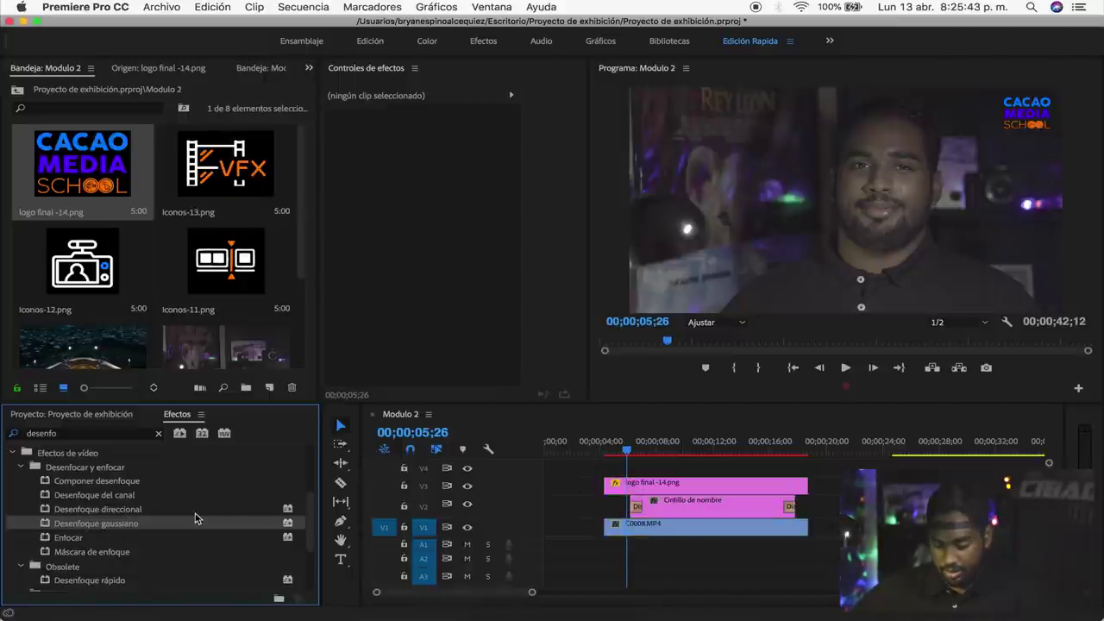
click(699, 488)
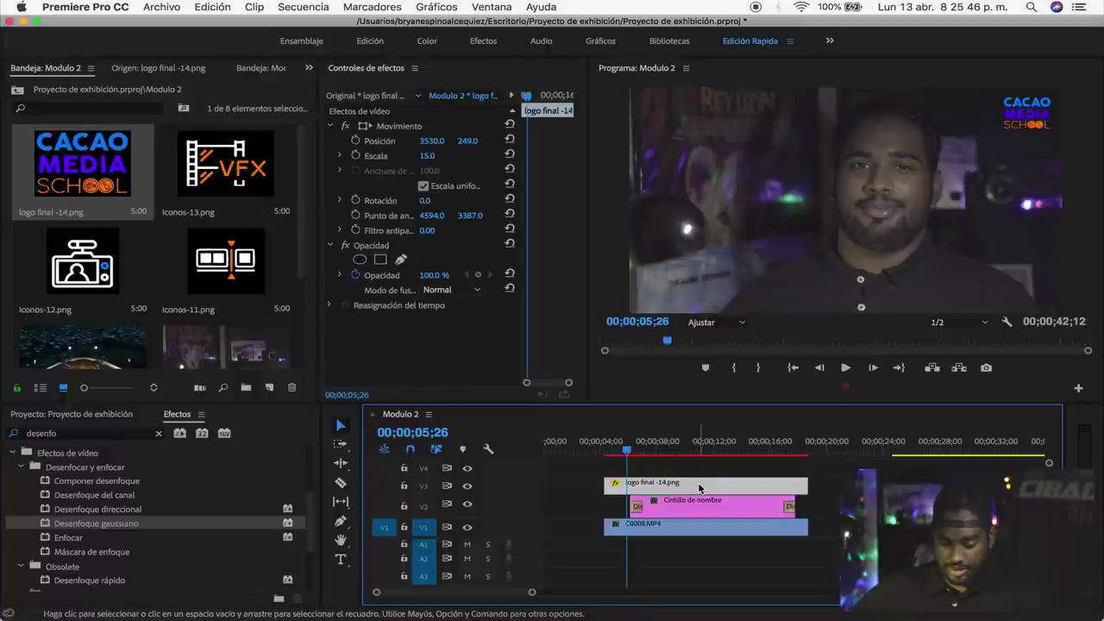
double_click(78, 526)
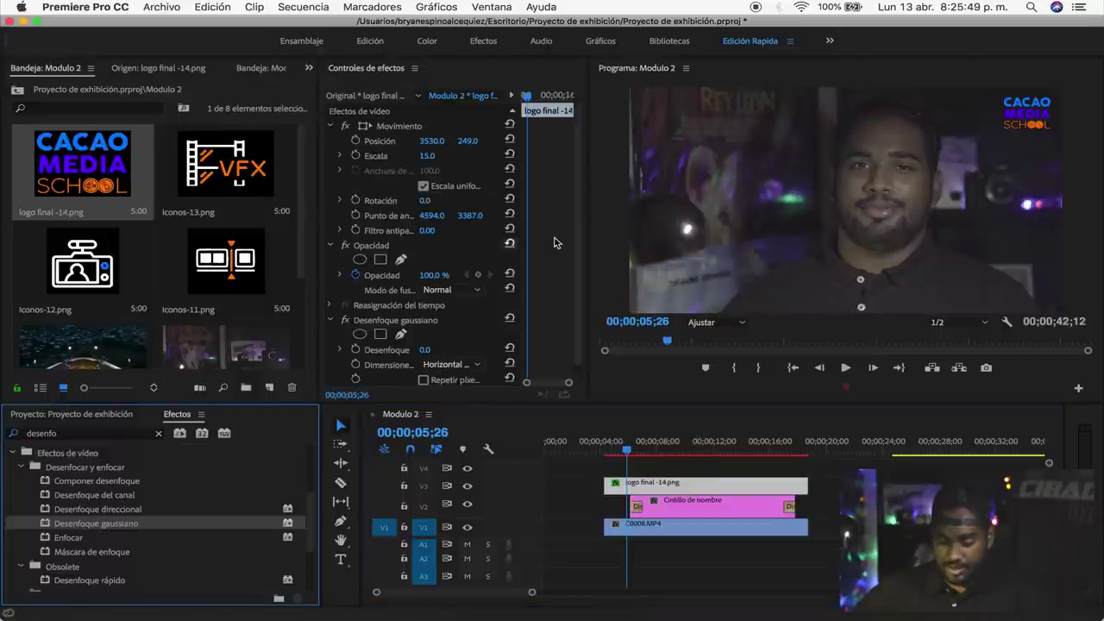
Show the Gaussian blur settings at 10;03 and keep the blur direction horizontal.
click(512, 246)
scroll(512, 259, down, 1)
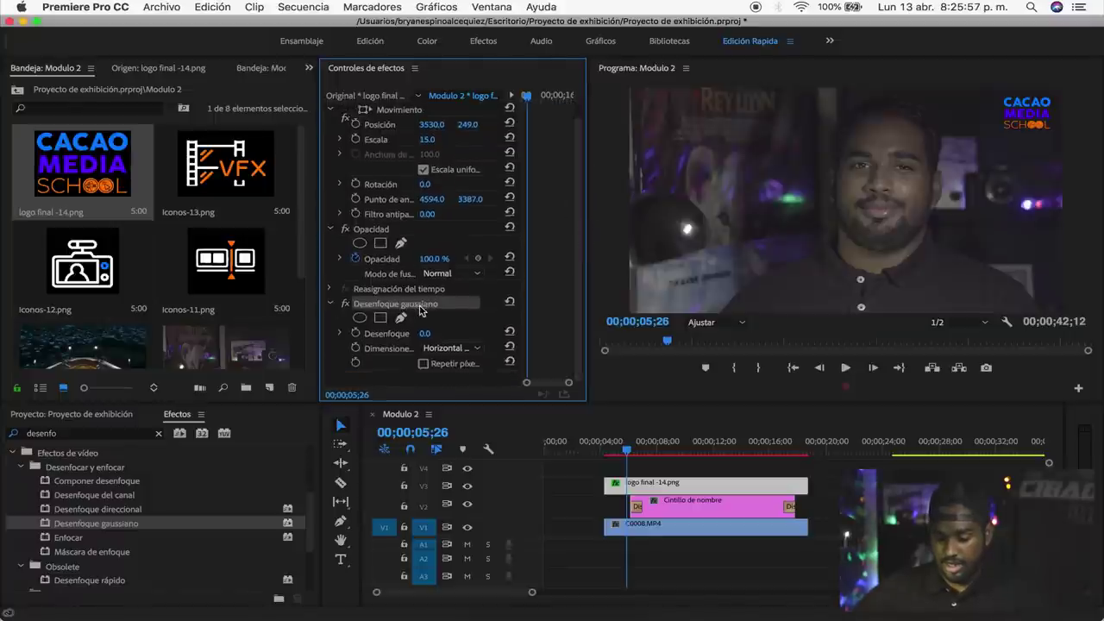
click(688, 440)
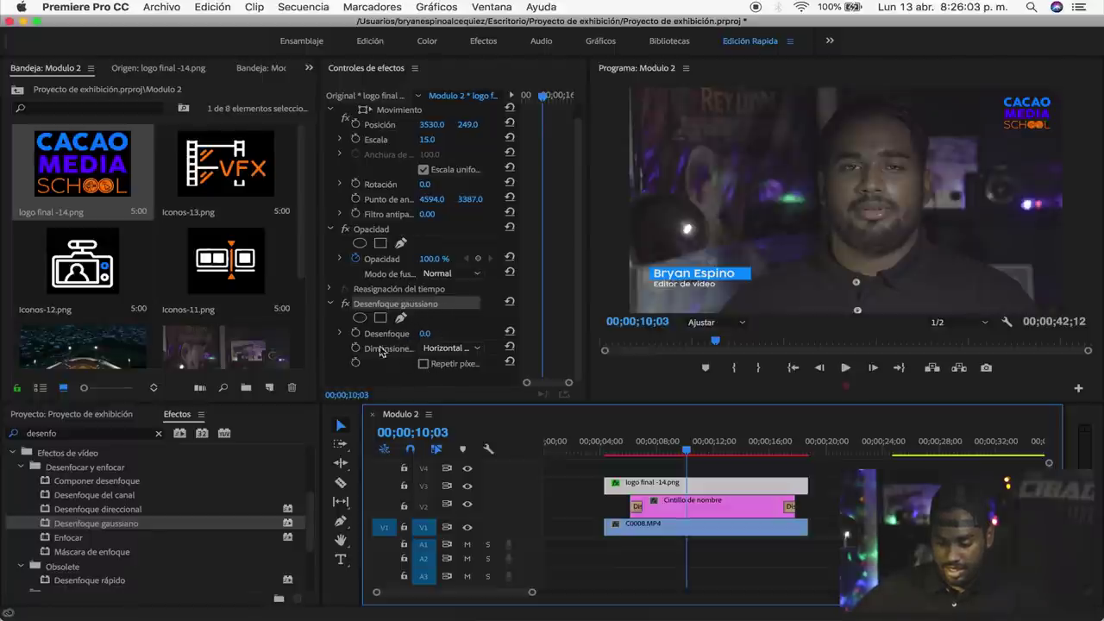
click(461, 349)
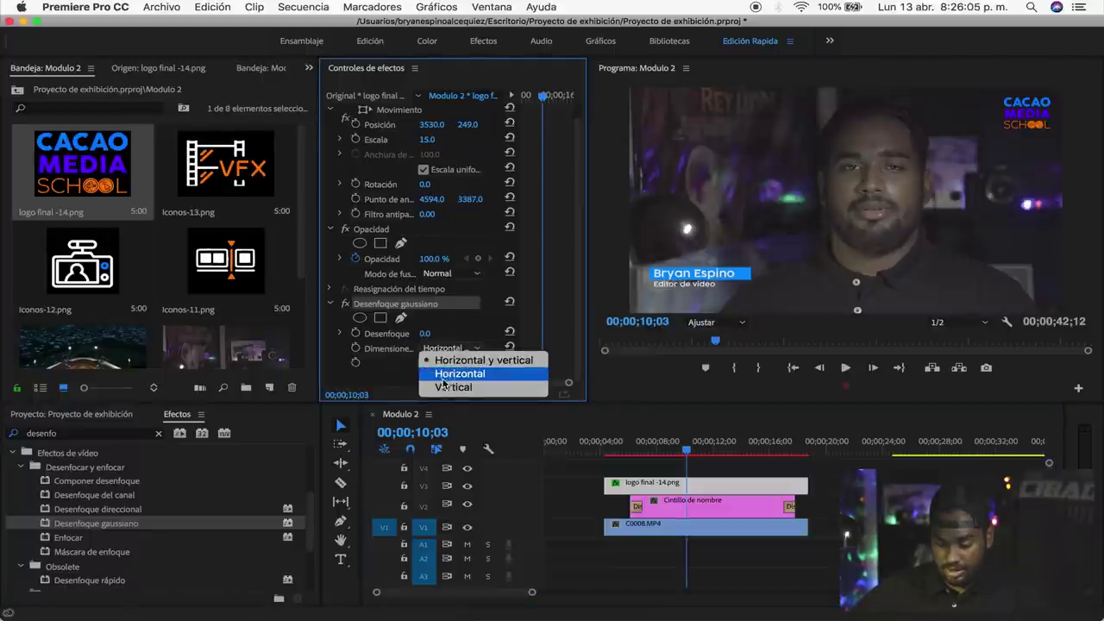
click(423, 372)
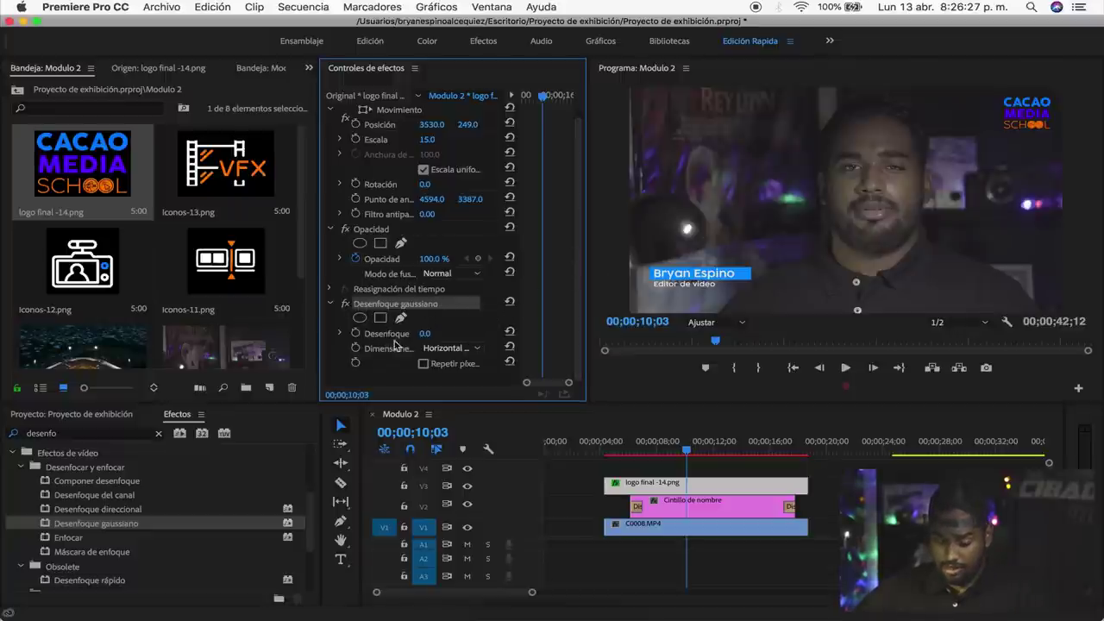
Scrub the Desenfoque value up to about 743 and back down to 1.0.
click(375, 336)
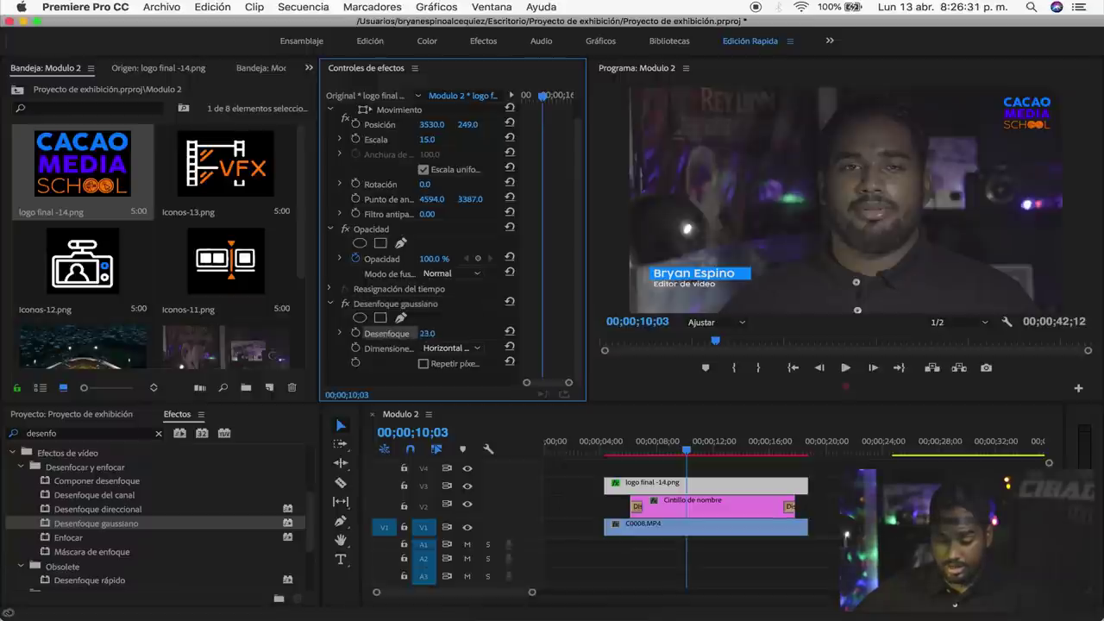
drag(429, 333, 466, 333)
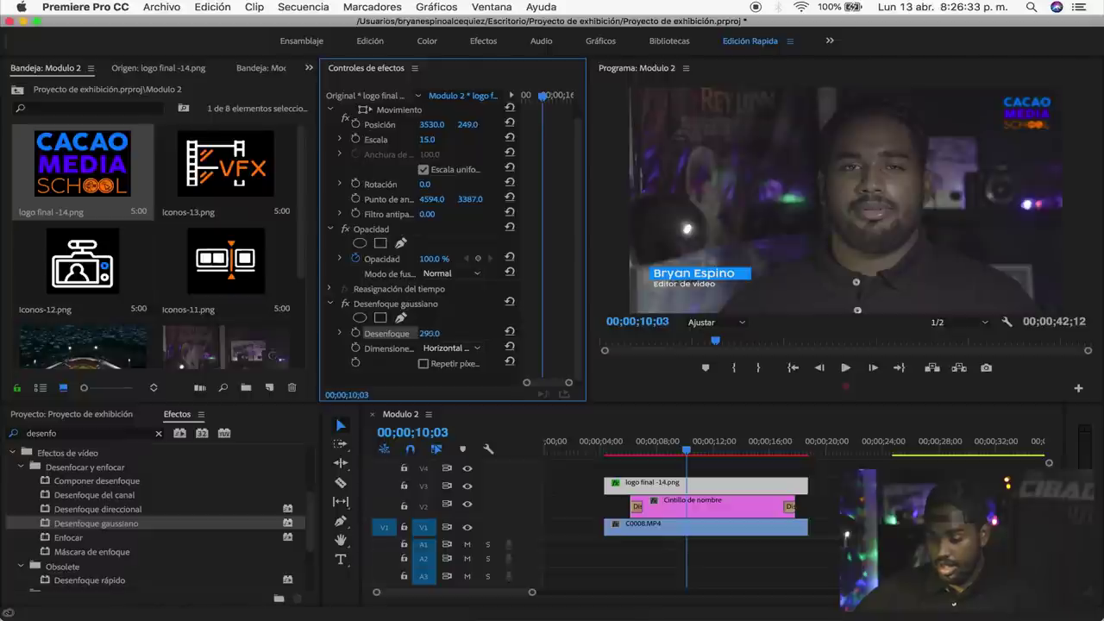
drag(429, 333, 448, 332)
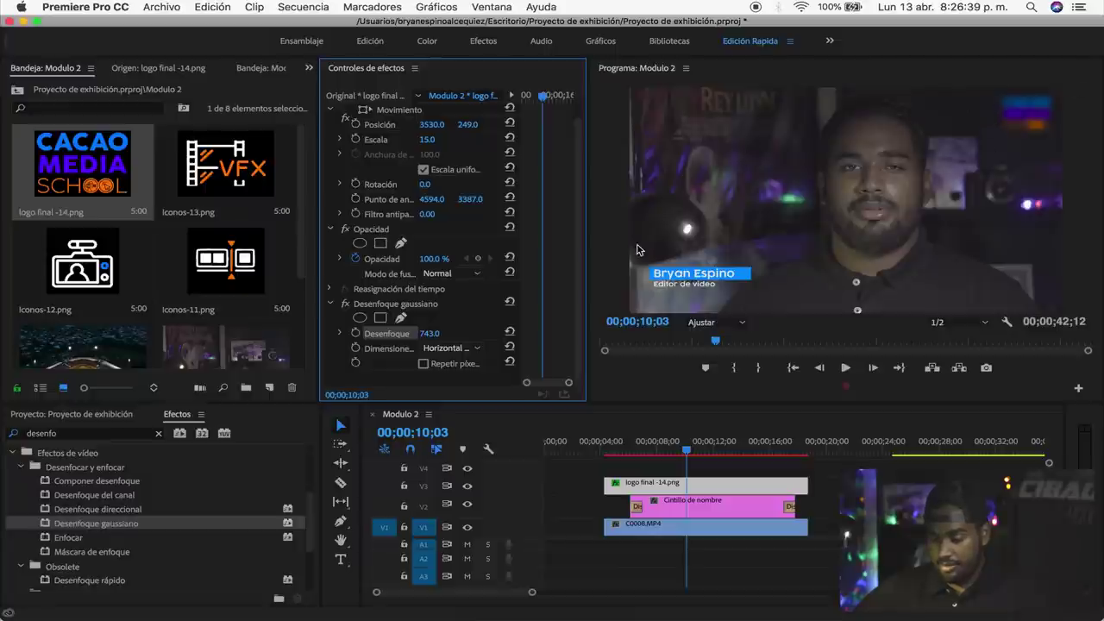
drag(430, 334, 423, 333)
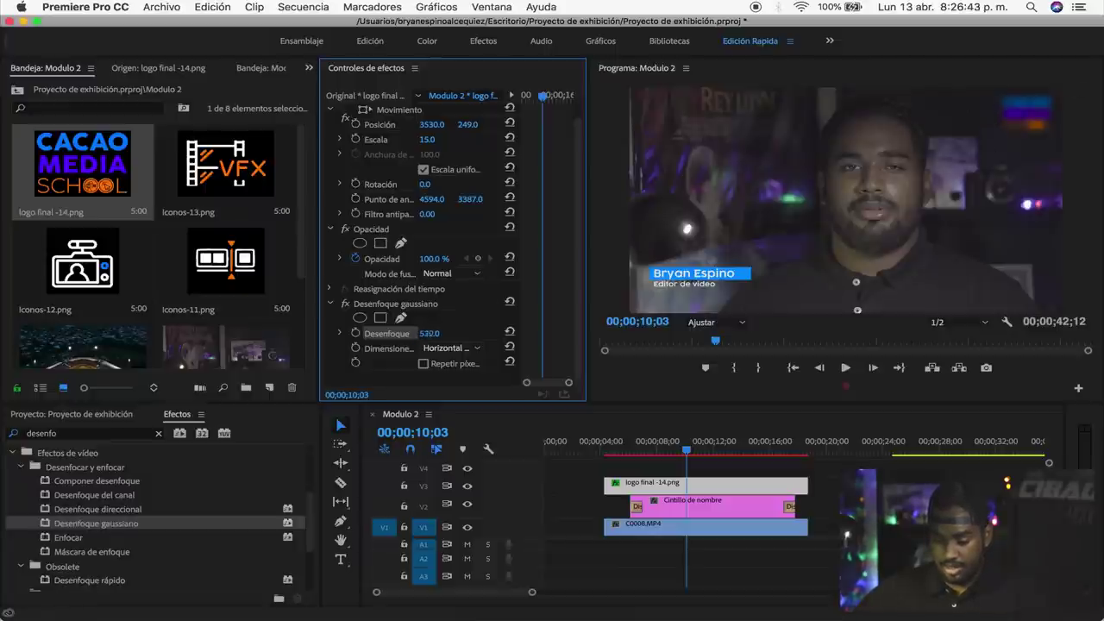
drag(422, 334, 405, 334)
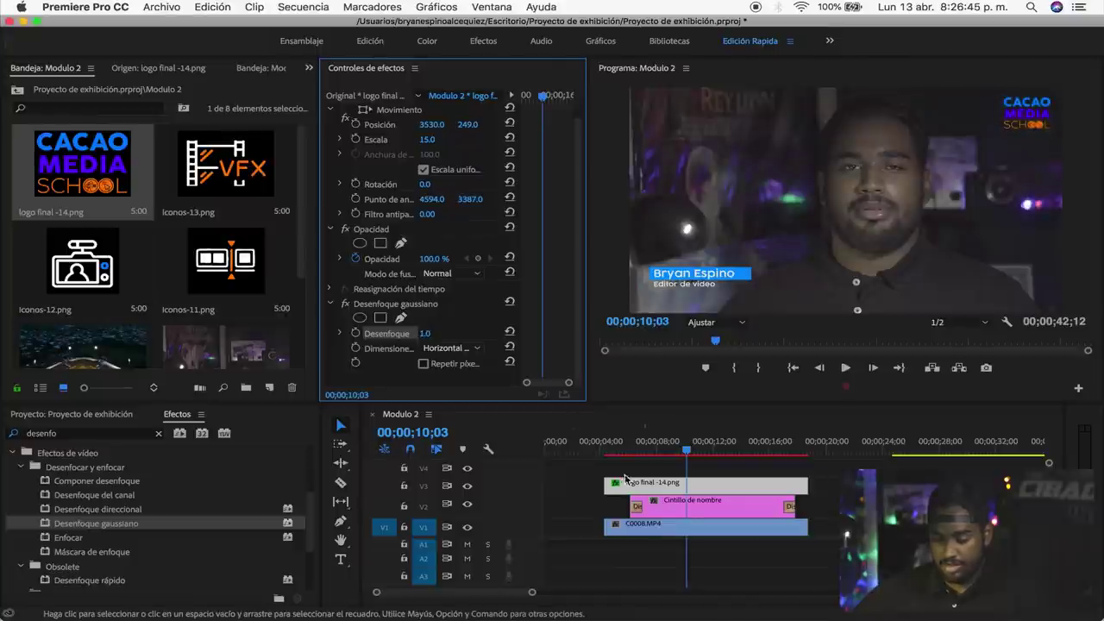
Return the playhead to the logo's start near 04;10 and zoom the timeline in.
drag(615, 449, 604, 449)
drag(532, 591, 470, 595)
drag(788, 450, 786, 450)
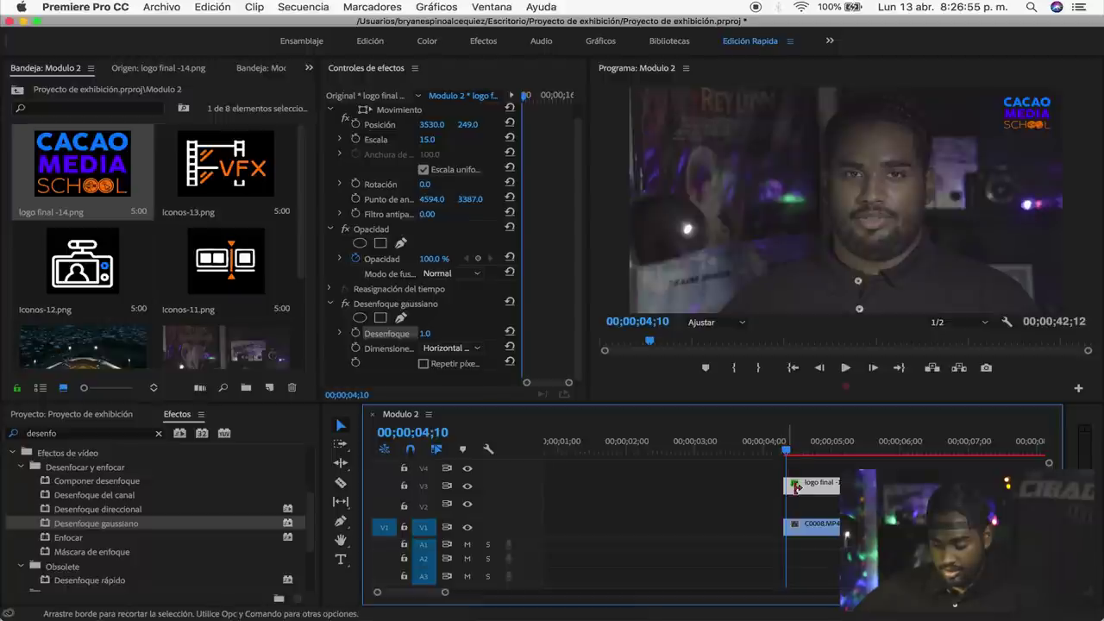
click(802, 488)
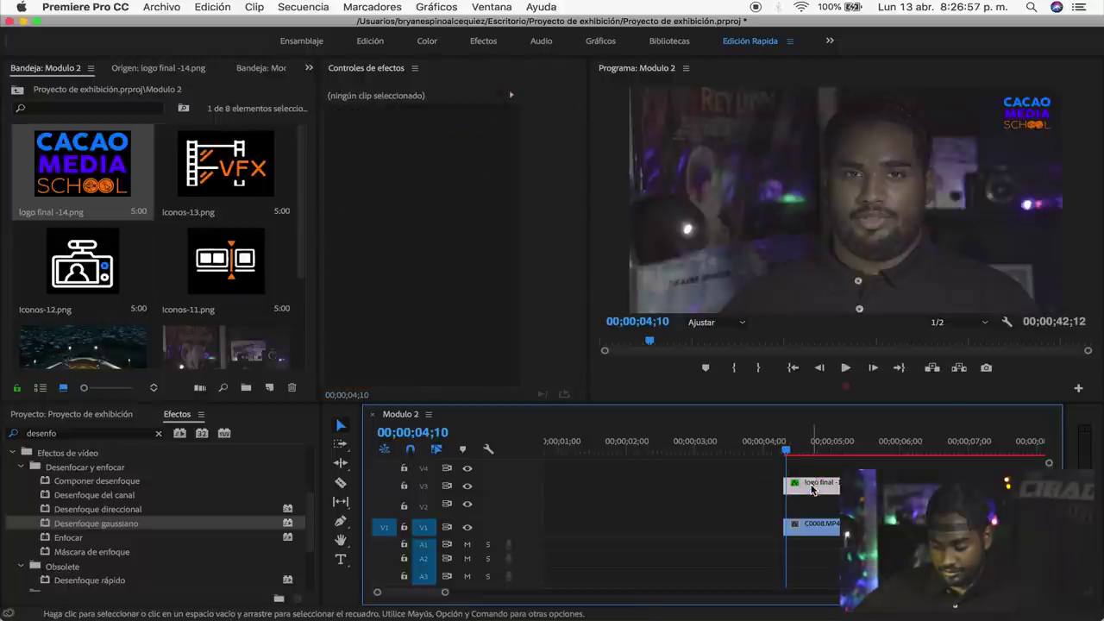
Start a Desenfoque keyframe at 500 at the logo's start, 04;10.
click(811, 488)
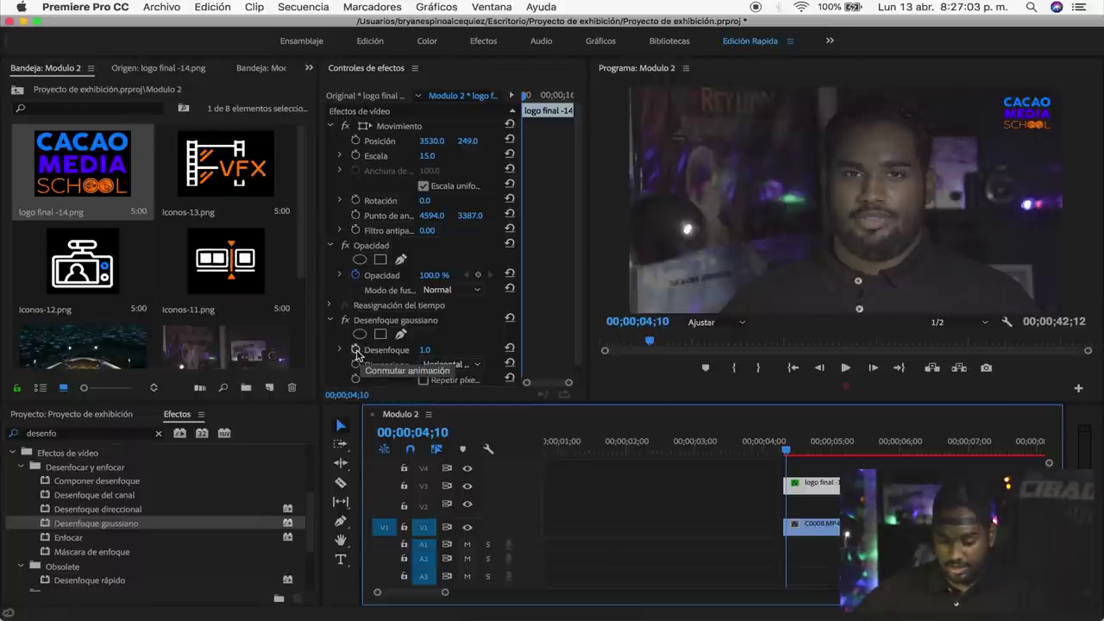
click(355, 349)
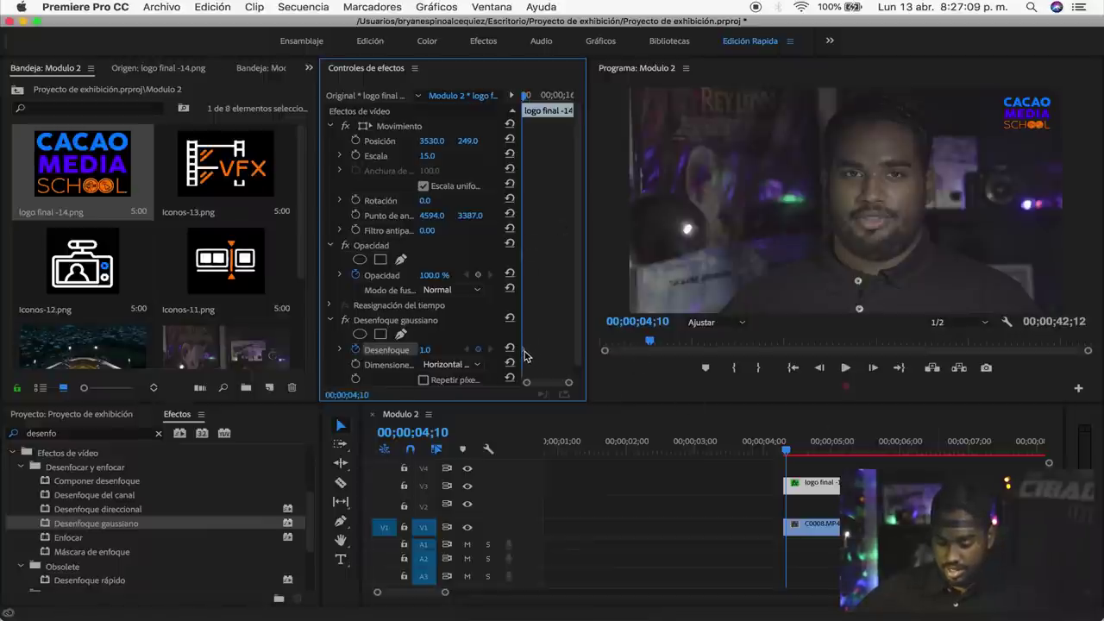
drag(568, 382, 543, 382)
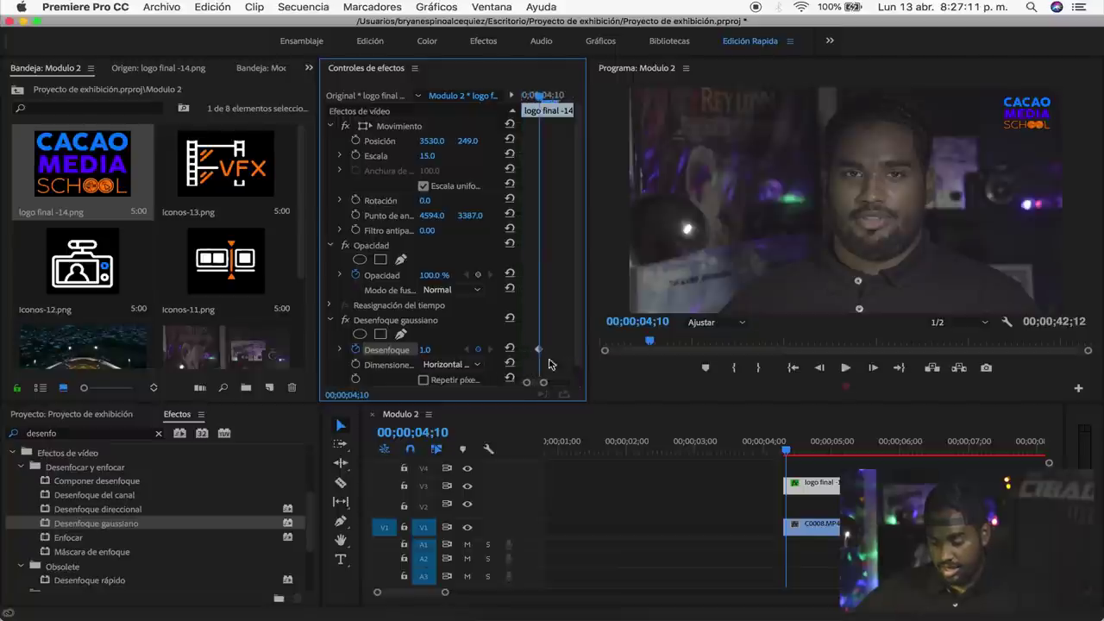
click(539, 348)
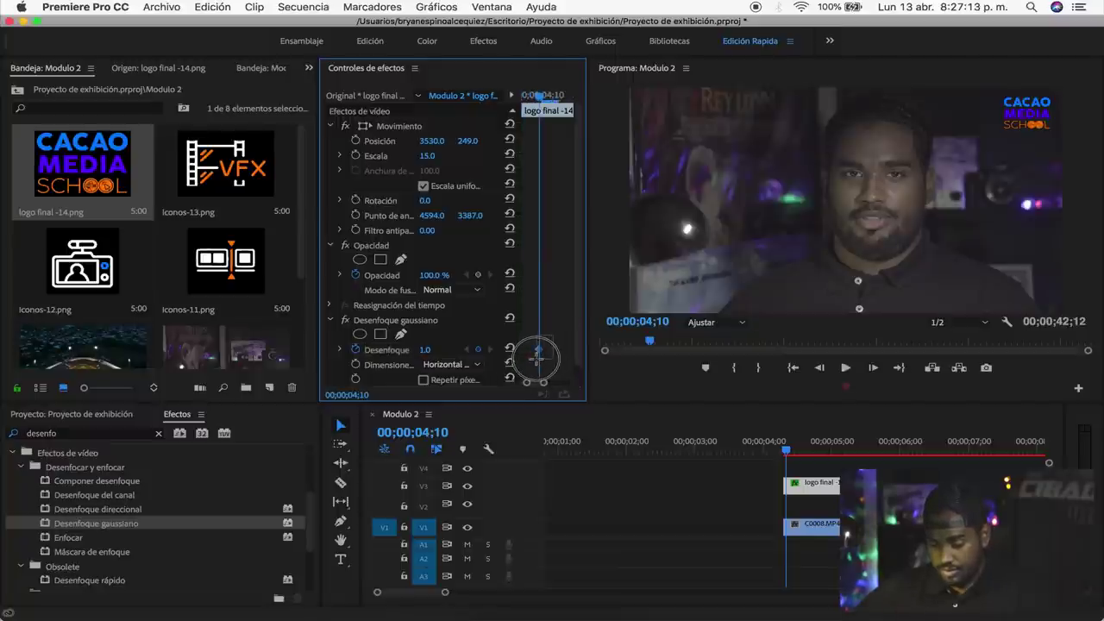
drag(544, 382, 562, 385)
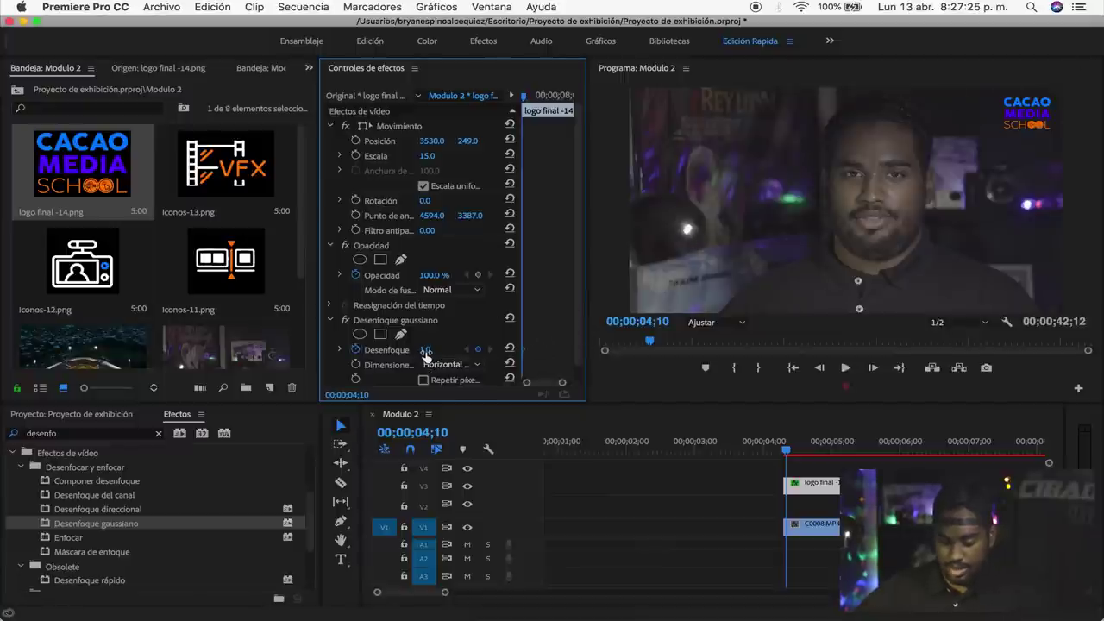
drag(425, 350, 428, 350)
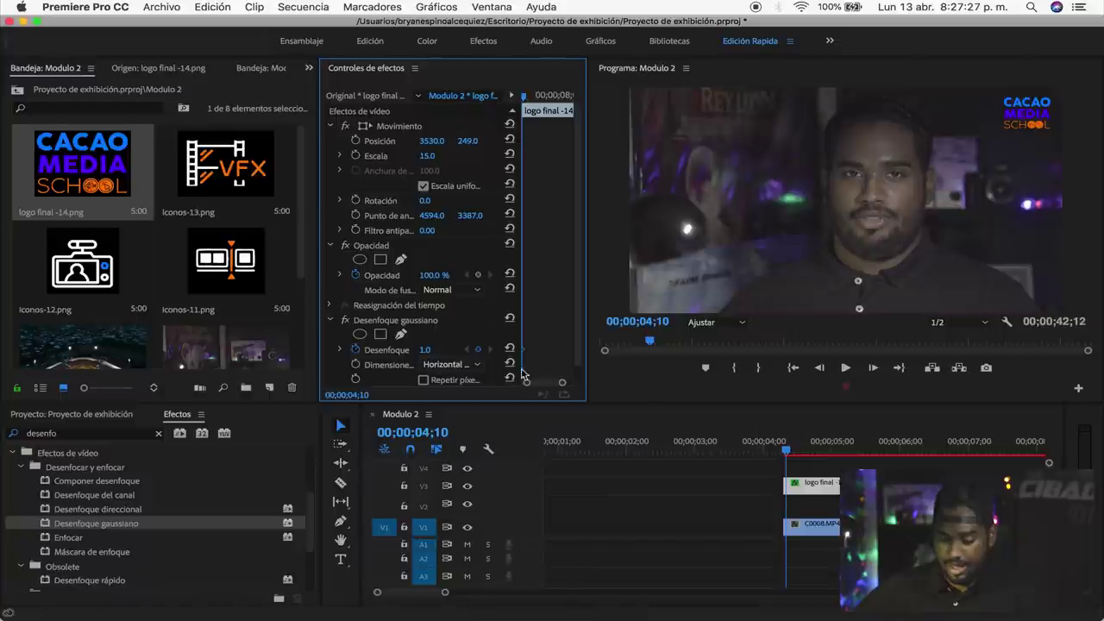
click(427, 350)
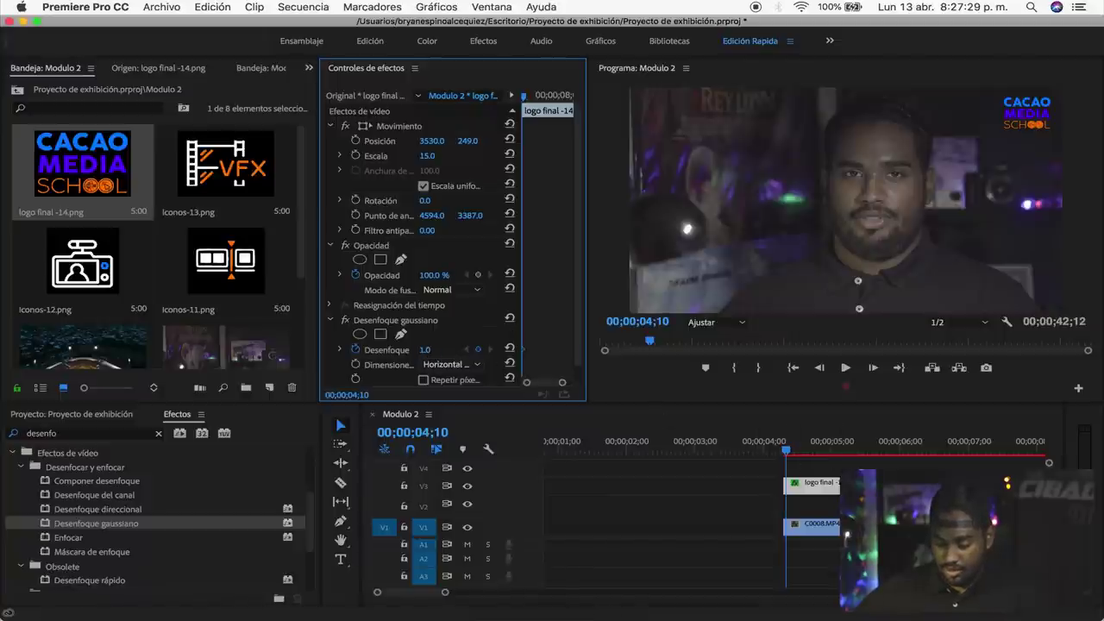
drag(429, 349, 505, 349)
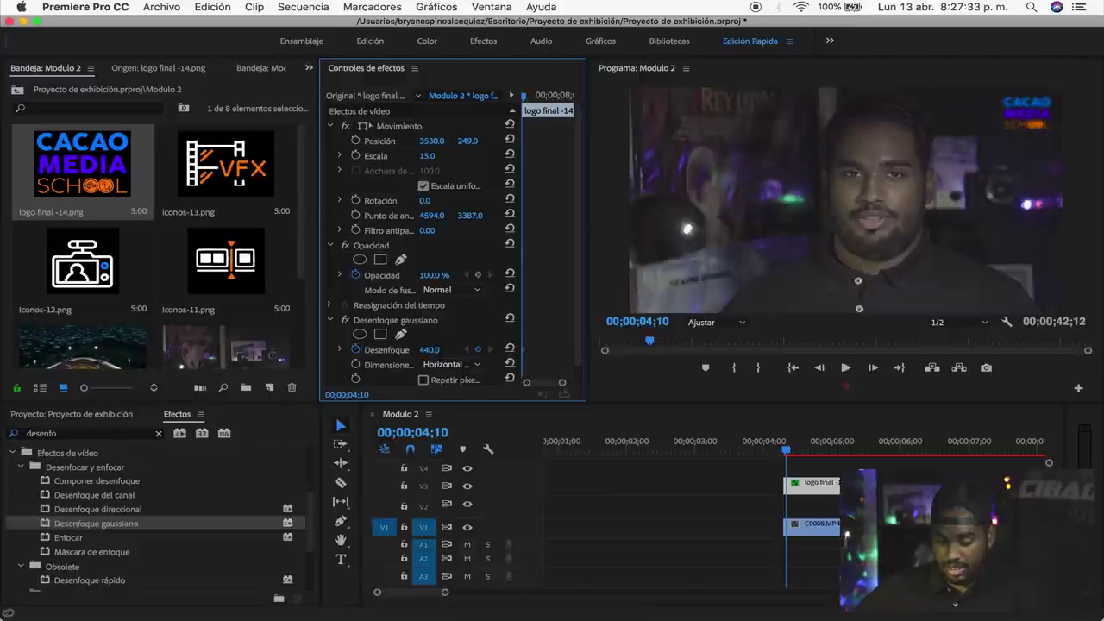
click(436, 348)
text(00)
key(Return)
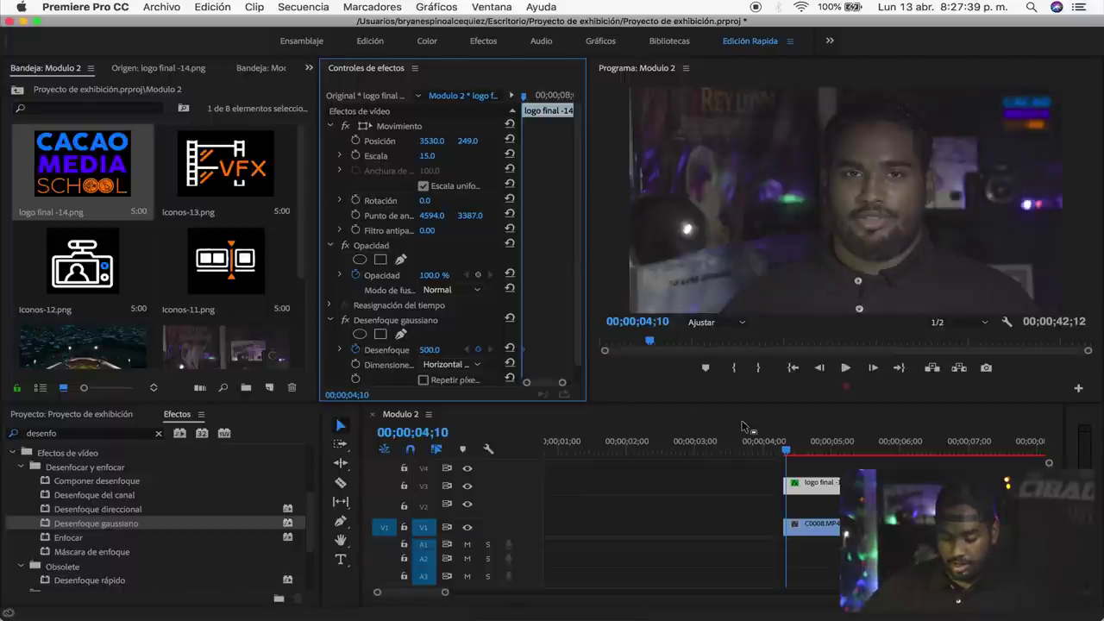
Add a 0 blur keyframe at 00;00;07;00, then zoom out and park the playhead at 17;01.
drag(788, 444, 968, 451)
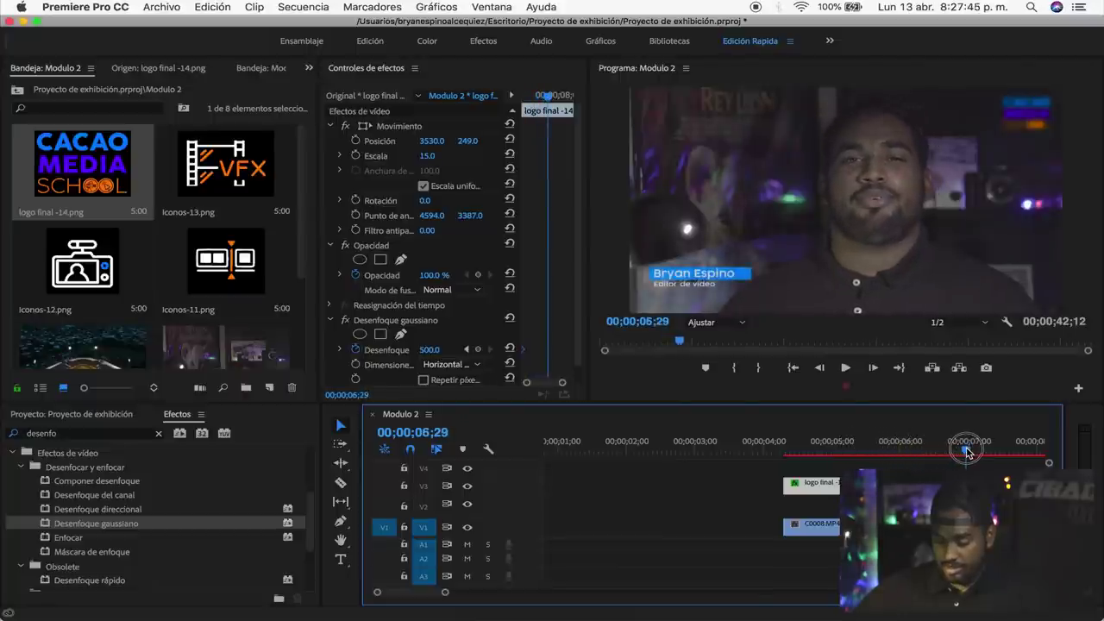
key(Right)
click(433, 348)
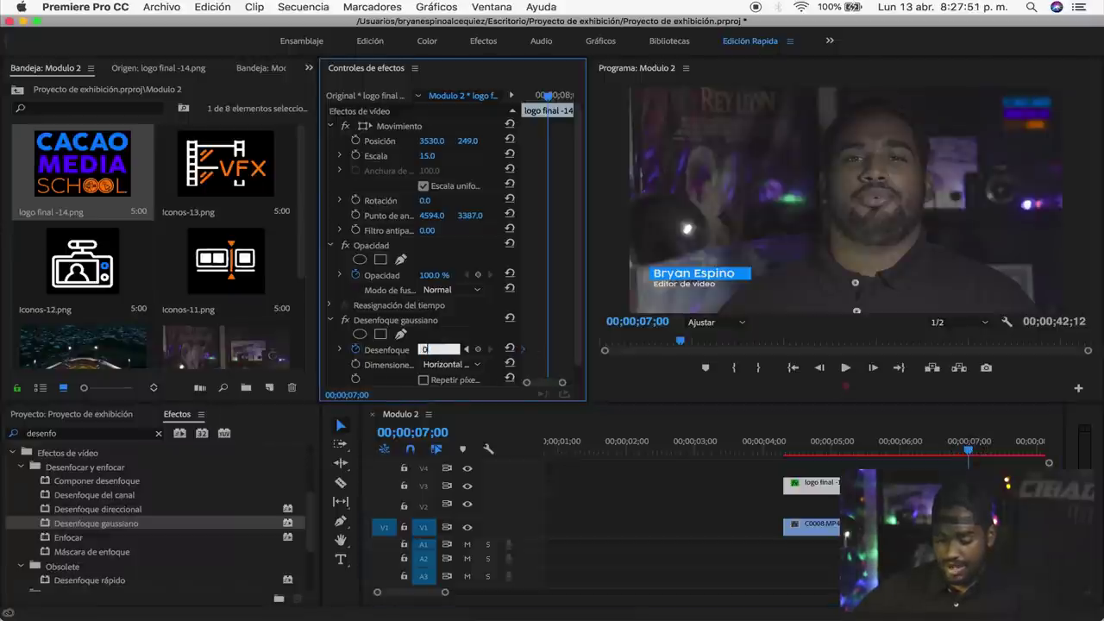
key(Return)
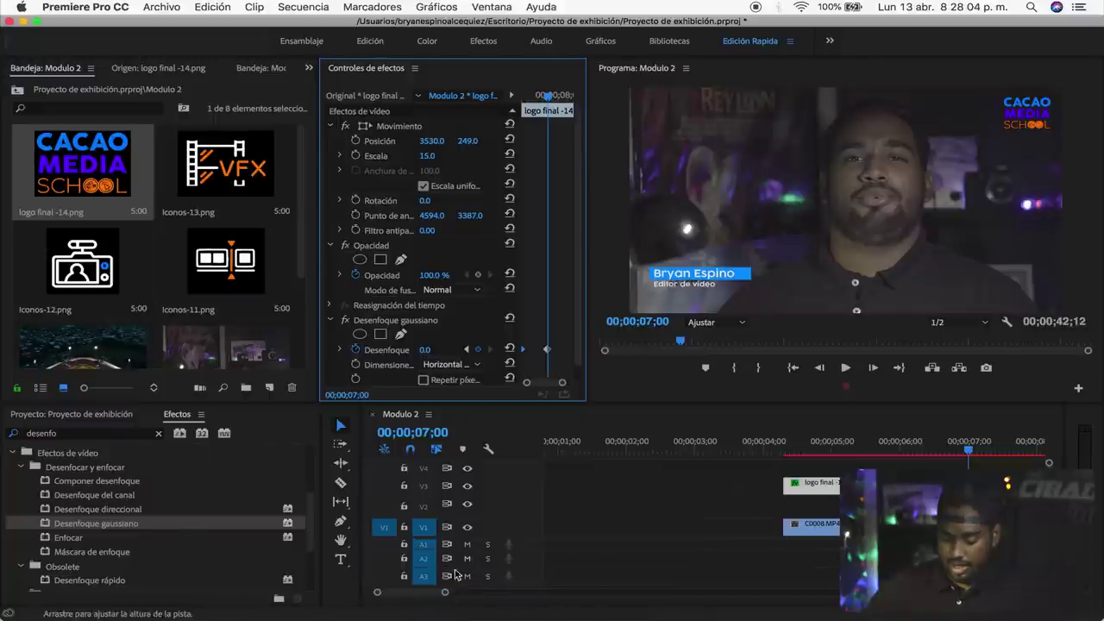
mouse_move(445, 593)
mouse_down()
mouse_move(518, 594)
mouse_move(513, 604)
mouse_up()
click(845, 443)
drag(845, 444, 864, 447)
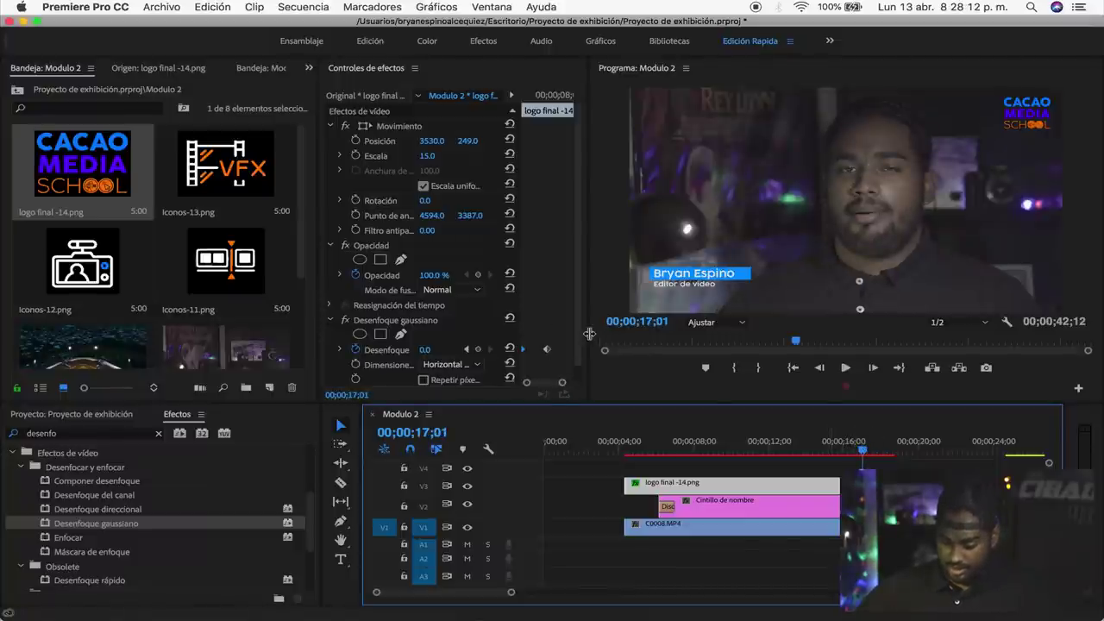
Add a 0.0 Desenfoque keyframe at 00;00;17;01.
drag(589, 333, 792, 344)
click(715, 382)
click(724, 350)
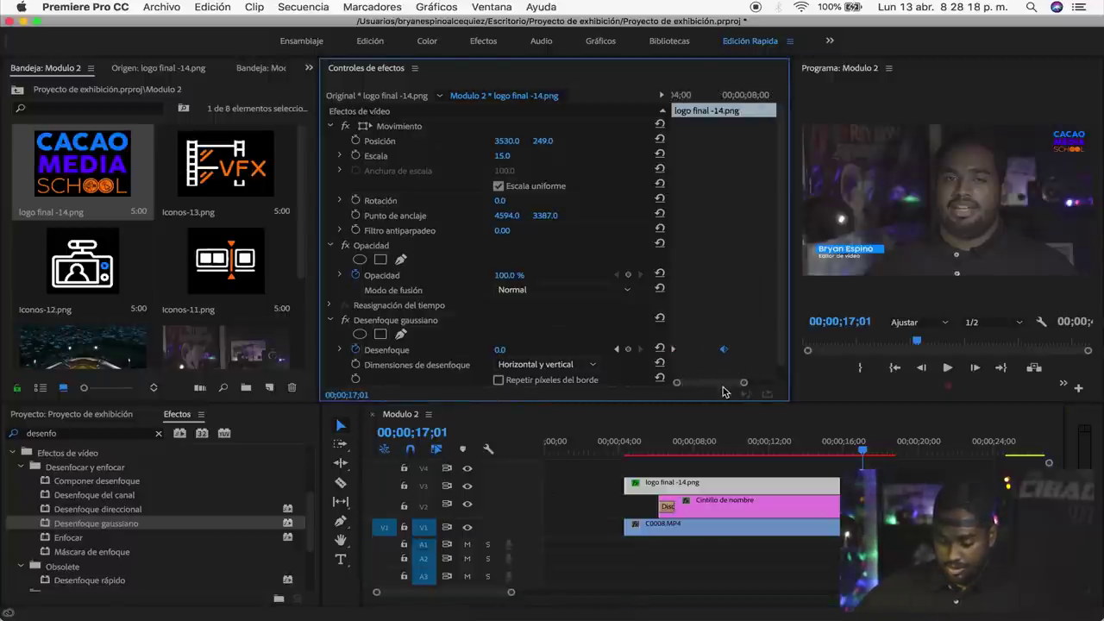
drag(702, 385, 743, 300)
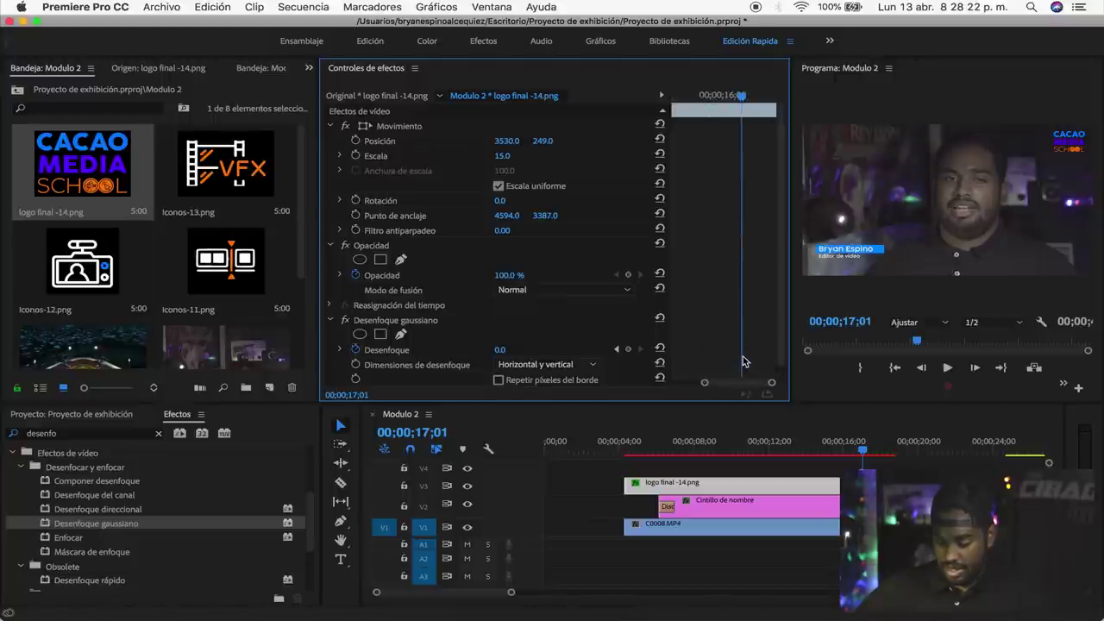
click(738, 350)
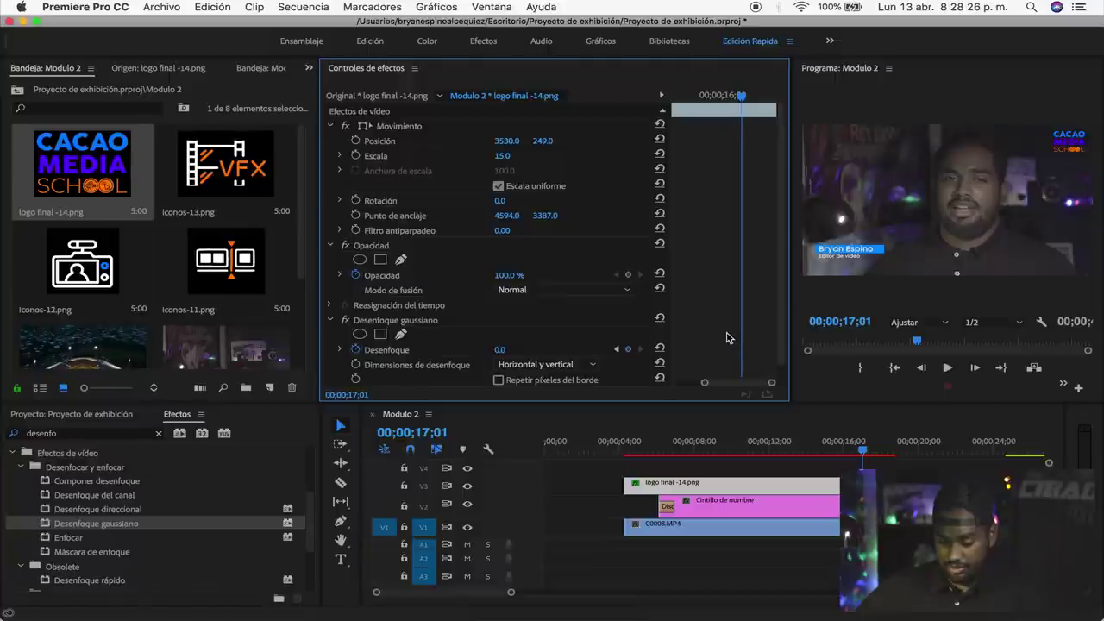
click(503, 349)
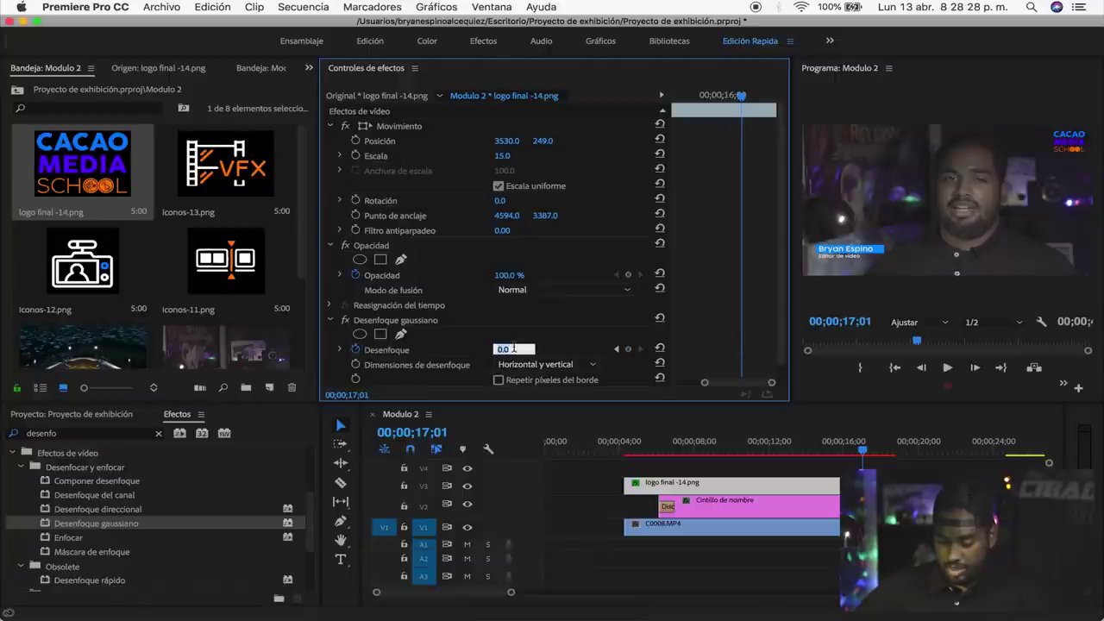
text(0)
key(Return)
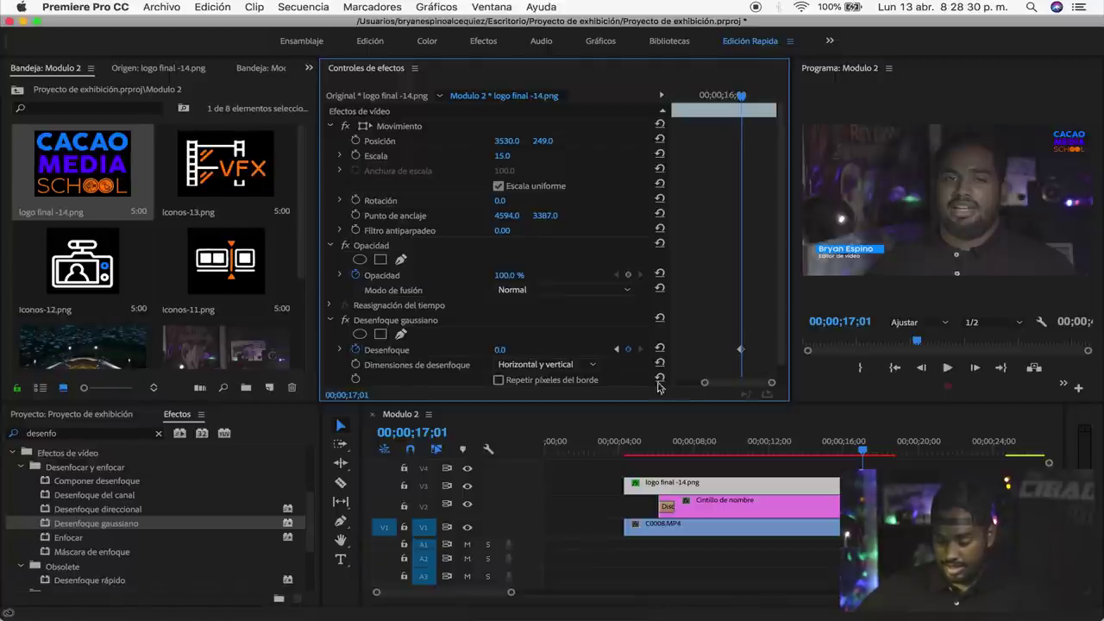
Add a 500.0 Desenfoque keyframe at 00;00;18;20 so the logo blurs out.
drag(868, 455, 895, 450)
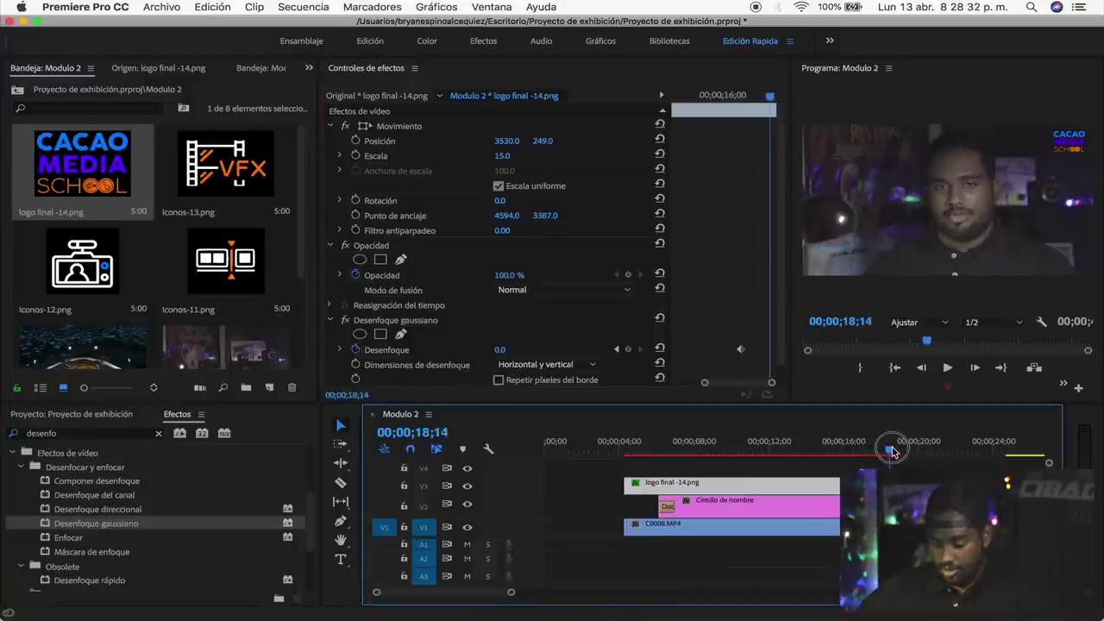
drag(894, 452, 896, 451)
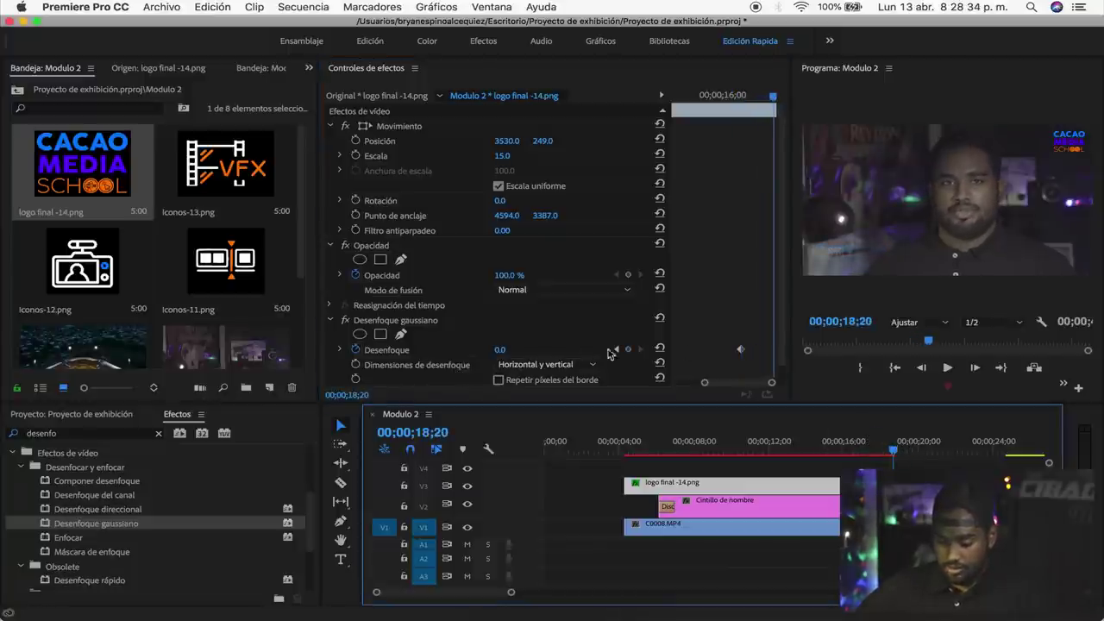
click(503, 350)
text(50)
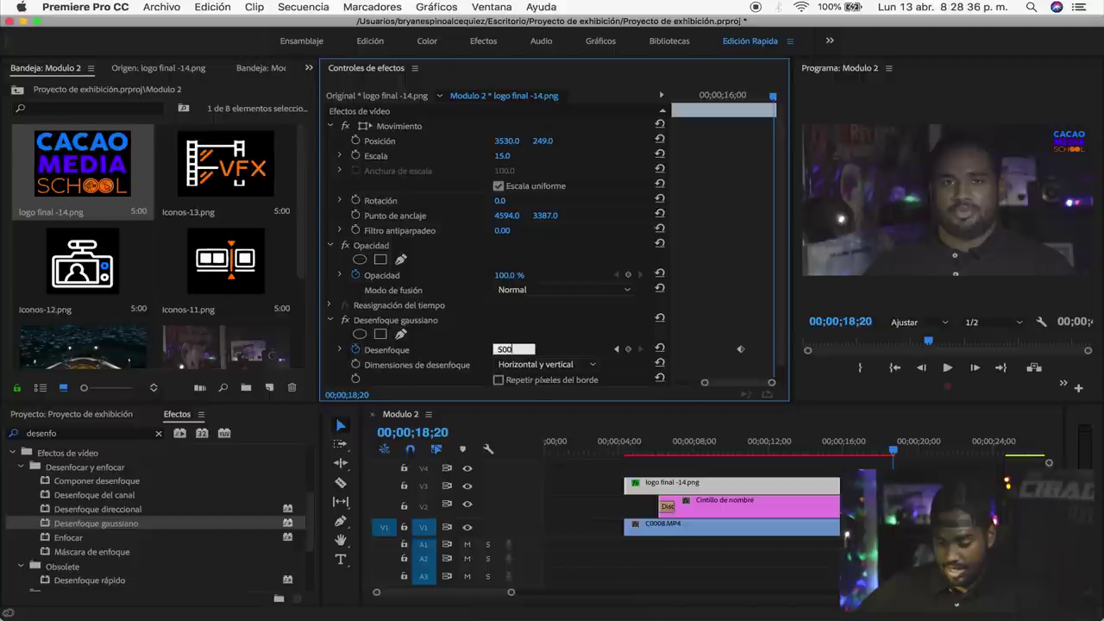
key(Return)
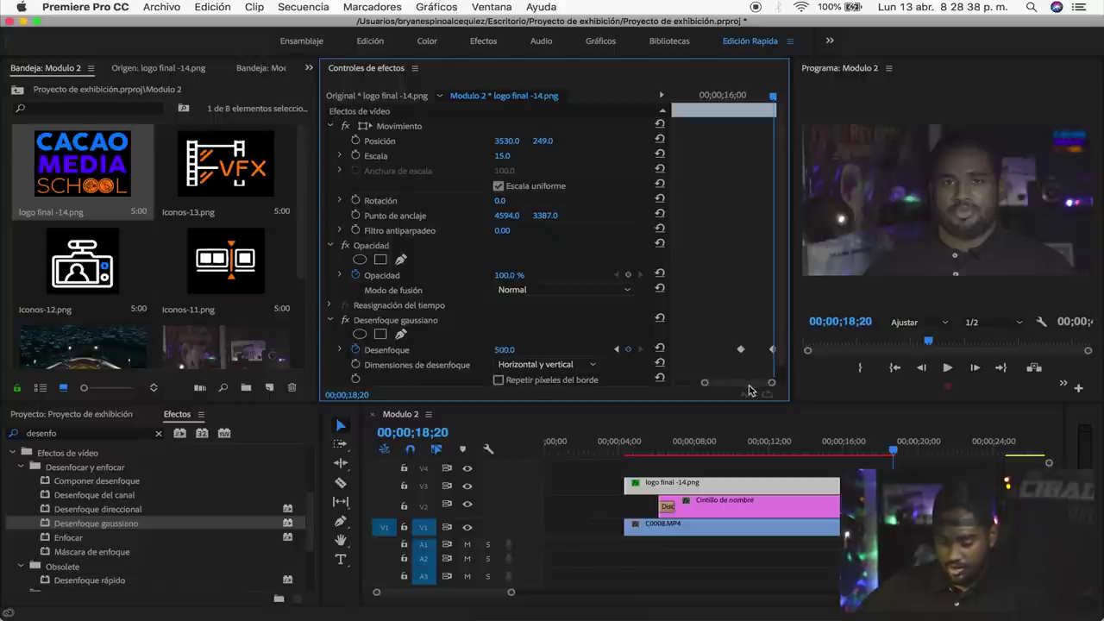
click(627, 447)
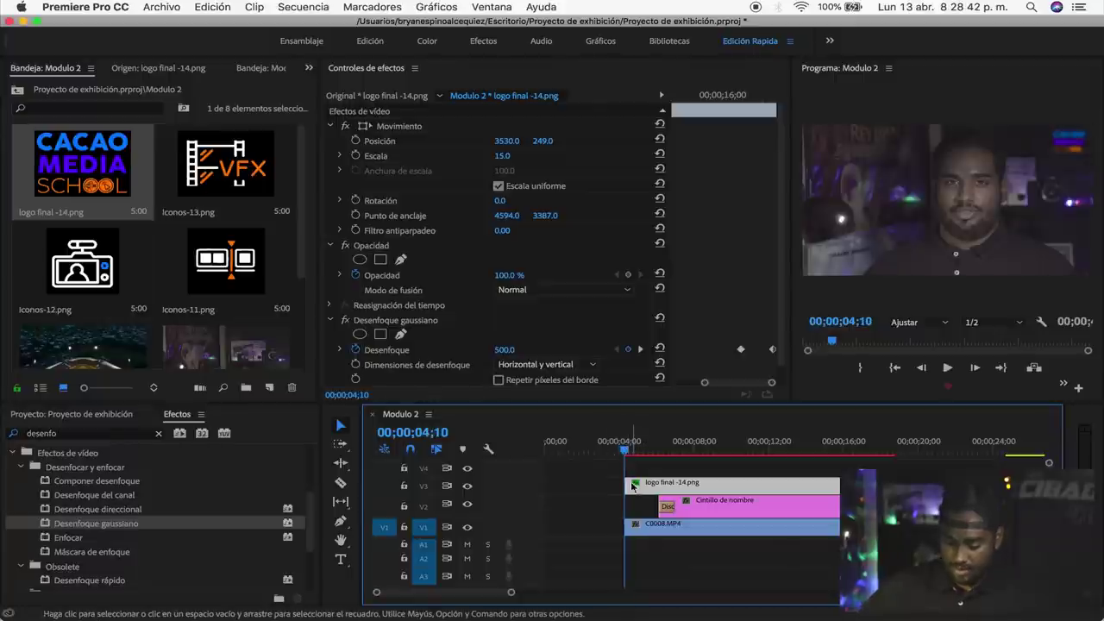
Apply default transitions to the starts of the logo and Cintillo de nombre clips.
right_click(630, 480)
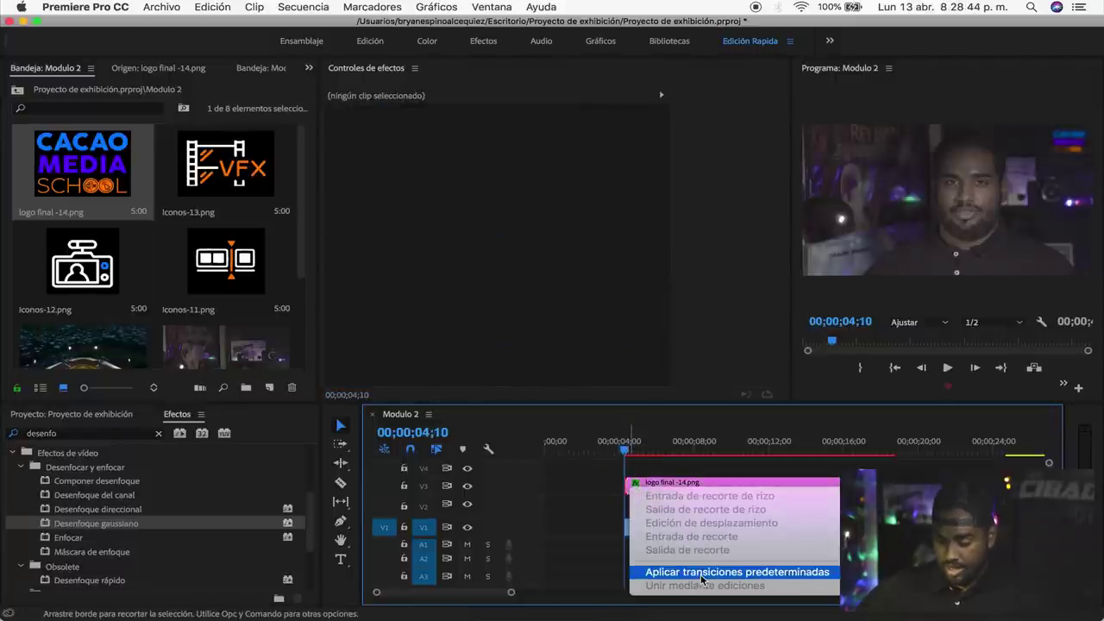
click(701, 574)
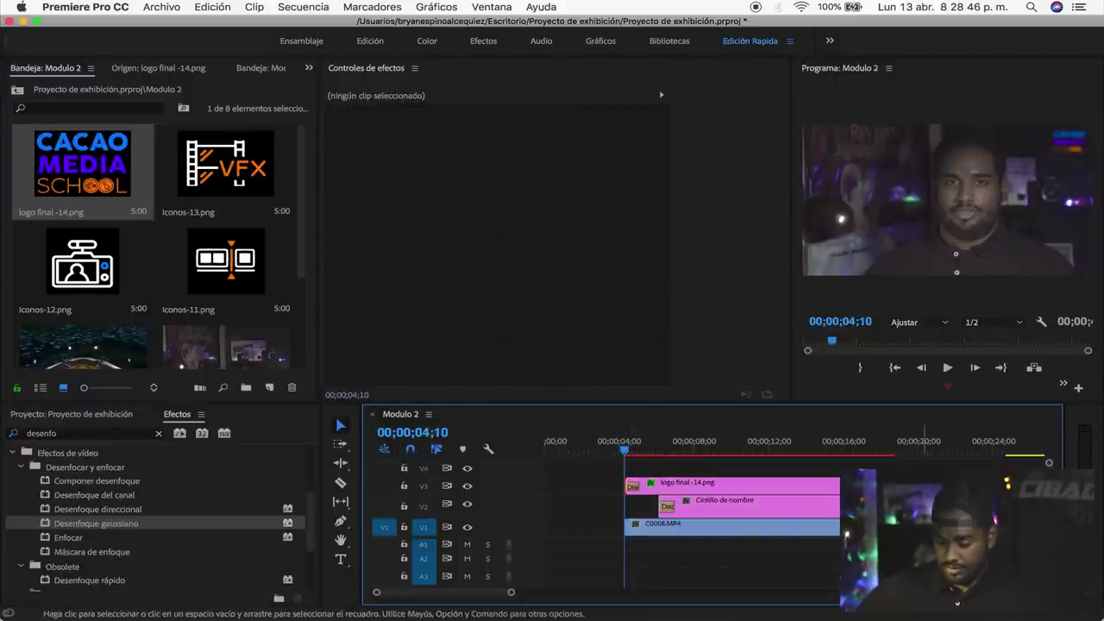
right_click(675, 488)
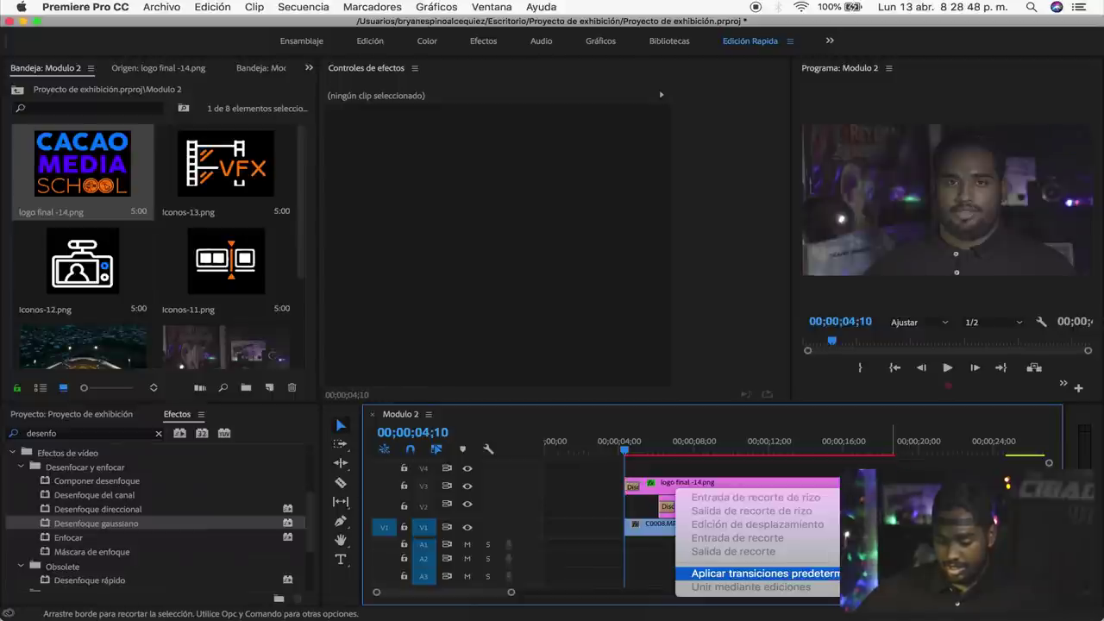
click(733, 573)
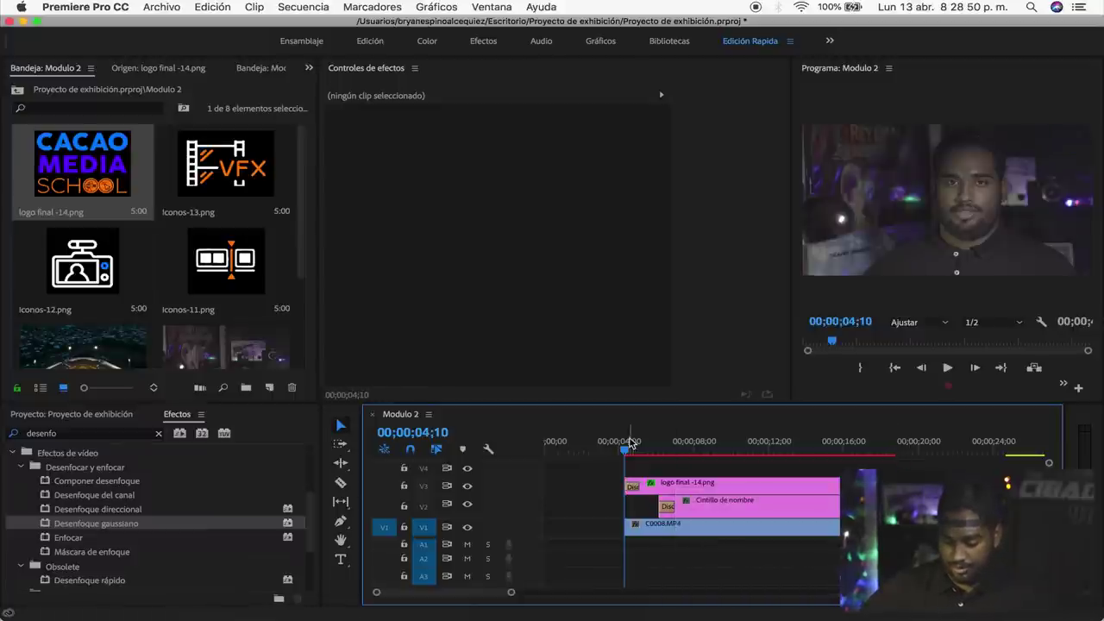
Widen the program monitor and scrub to preview the logo's dissolve and blur animation.
drag(630, 444, 652, 451)
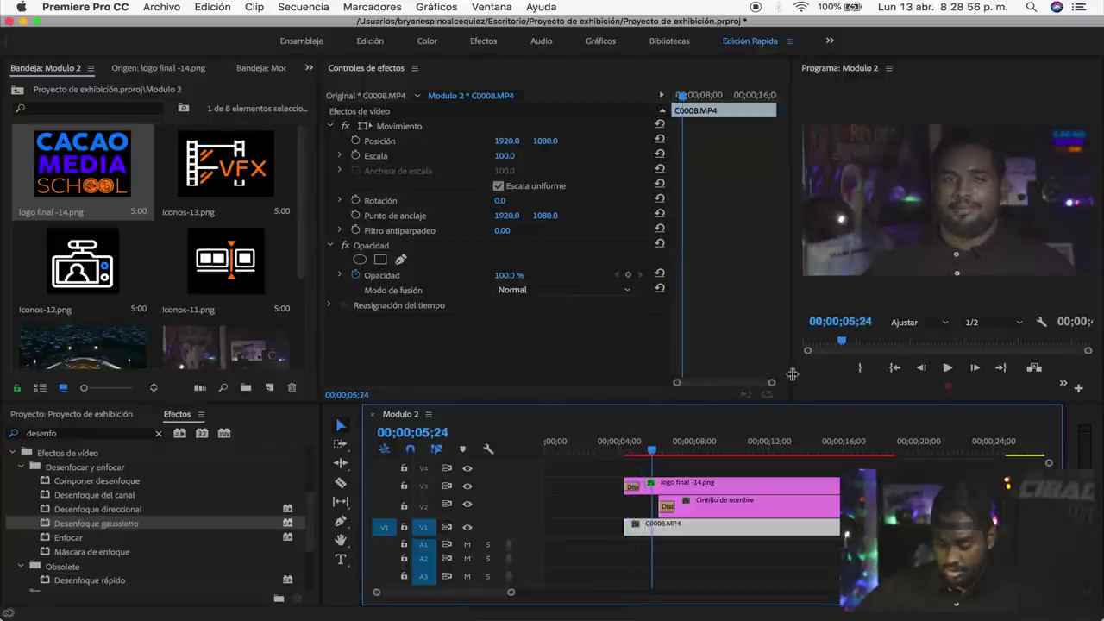
drag(792, 373, 548, 378)
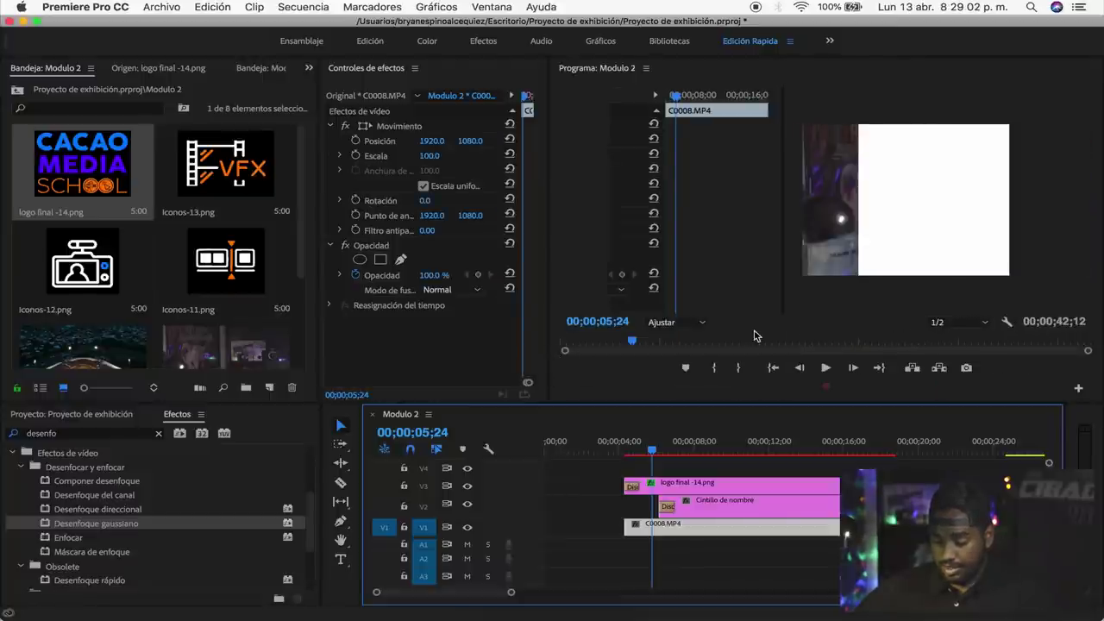
drag(625, 446, 618, 446)
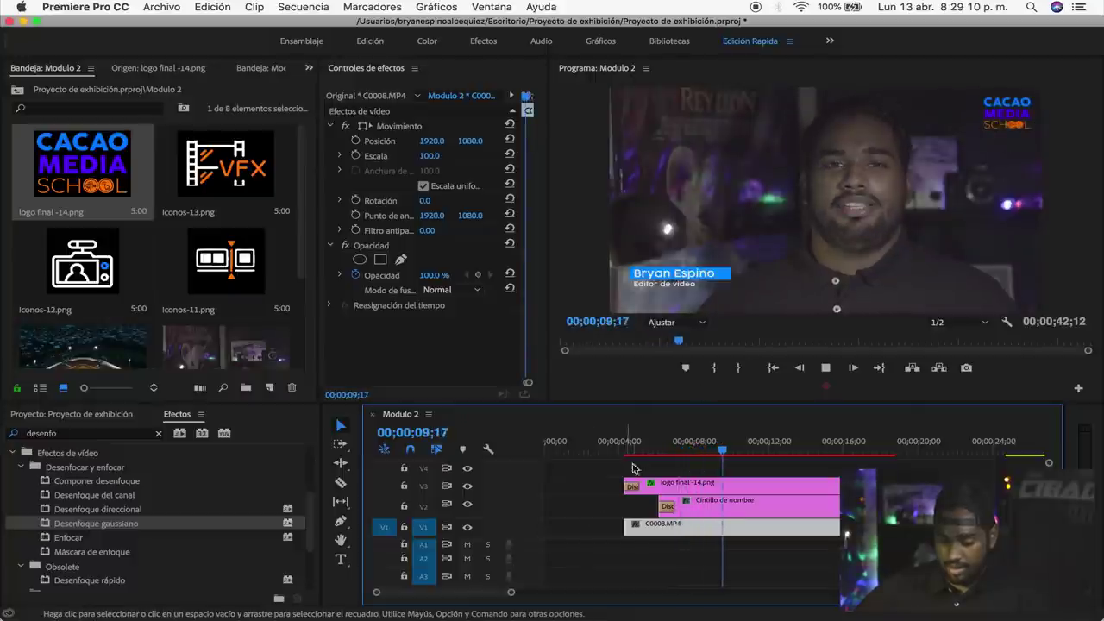
drag(627, 444, 634, 493)
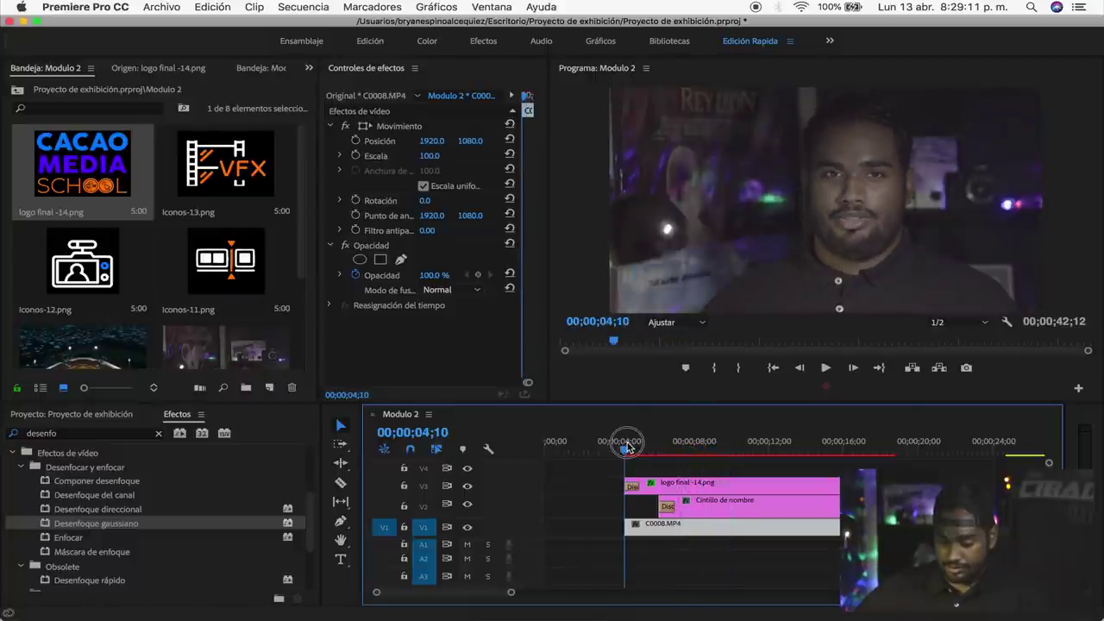
click(632, 488)
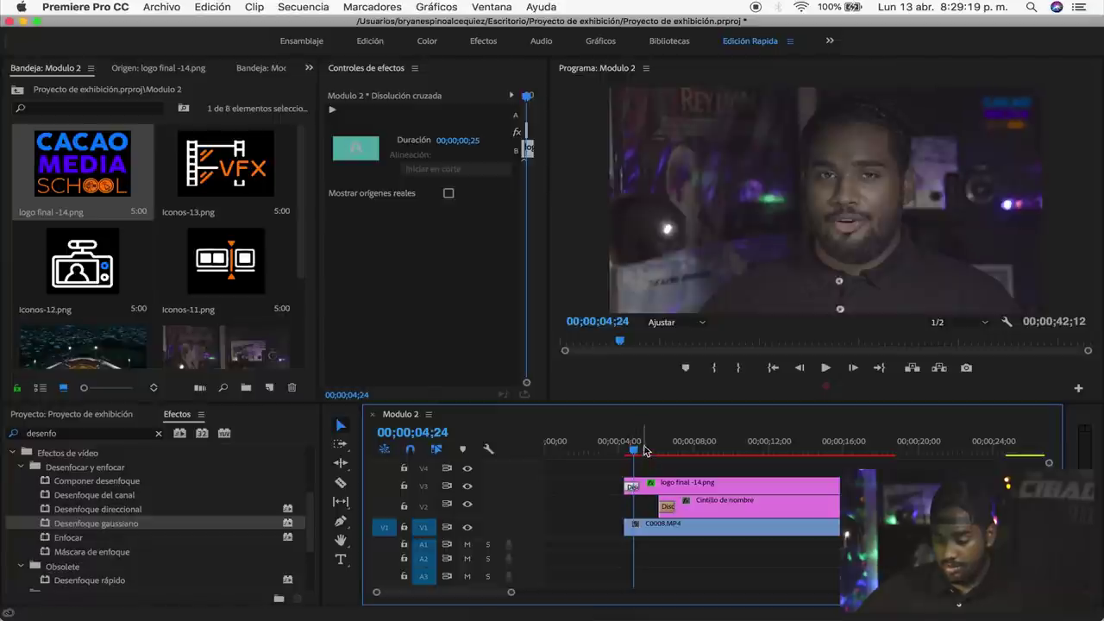
mouse_move(644, 450)
mouse_down()
mouse_move(627, 450)
mouse_move(767, 450)
mouse_up()
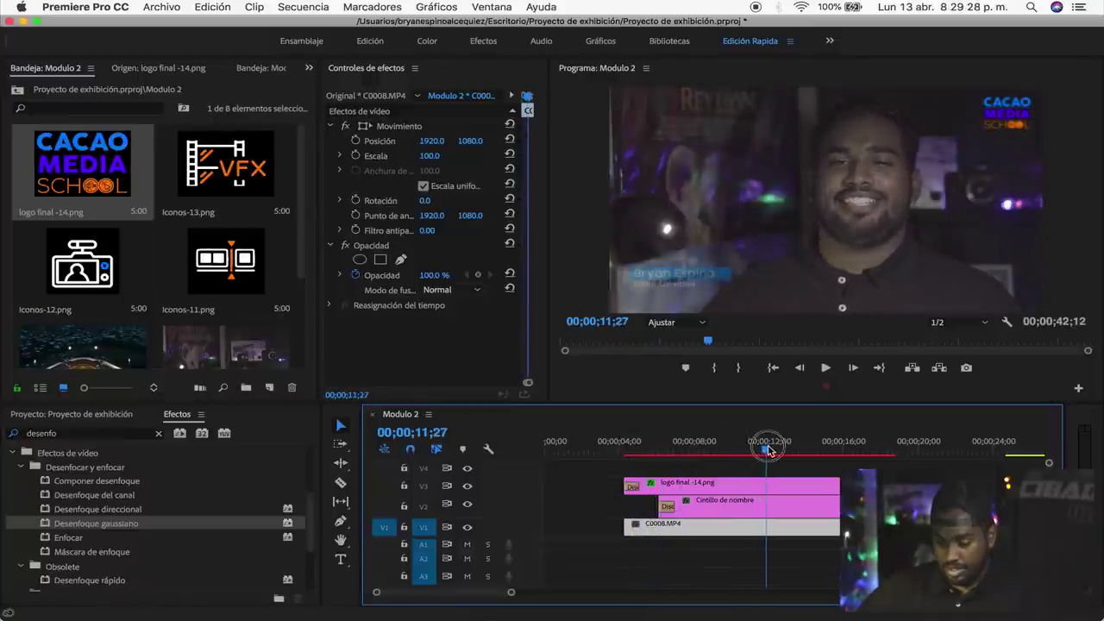
click(746, 487)
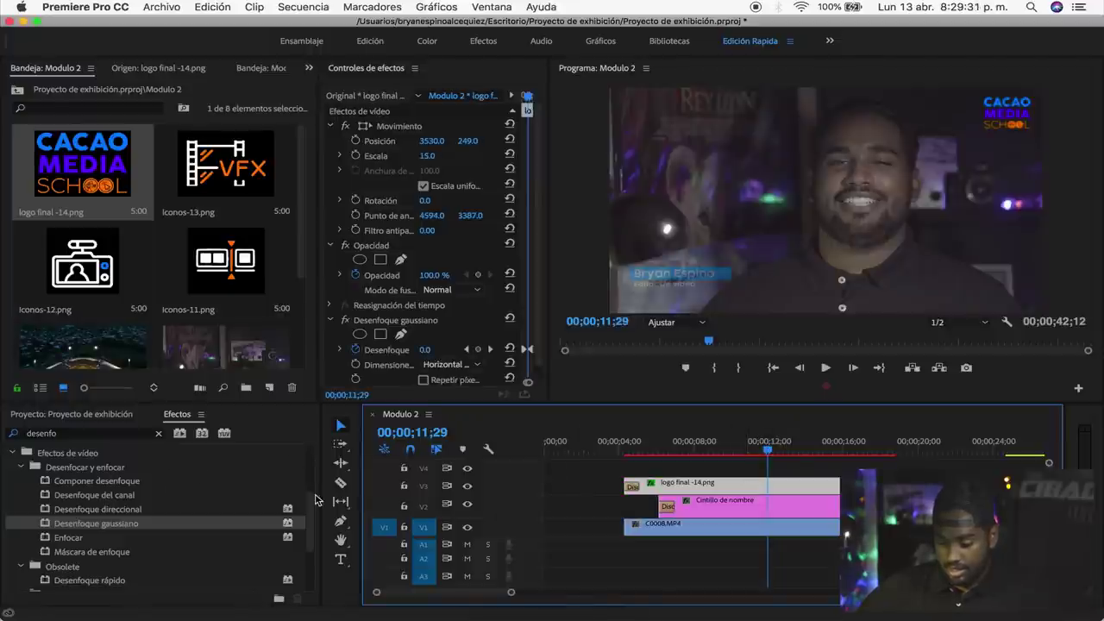
drag(309, 500, 310, 505)
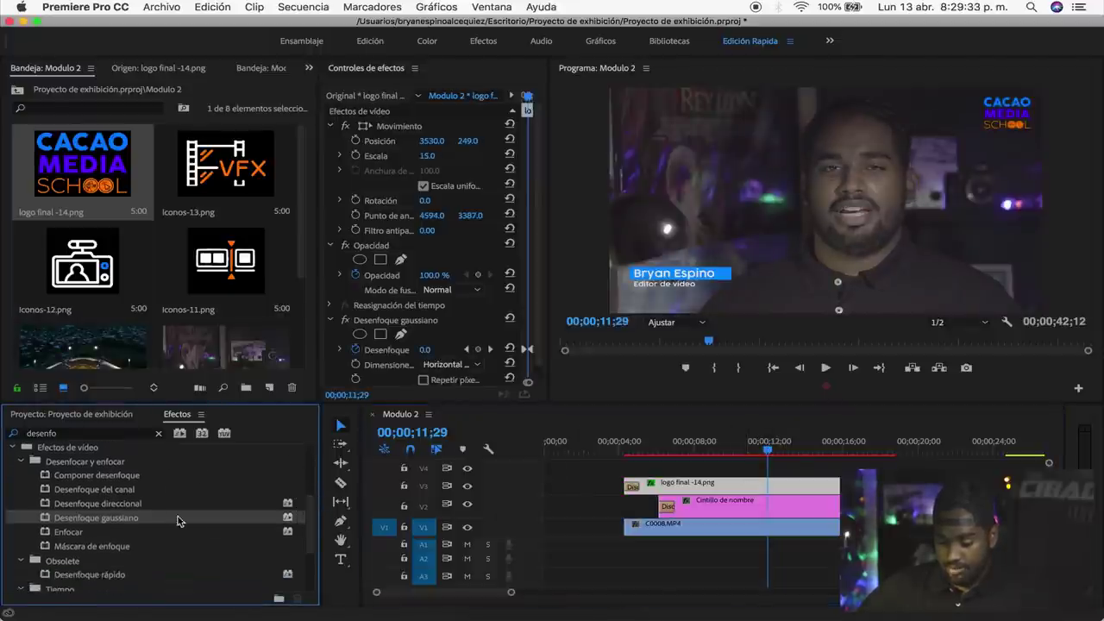
click(770, 451)
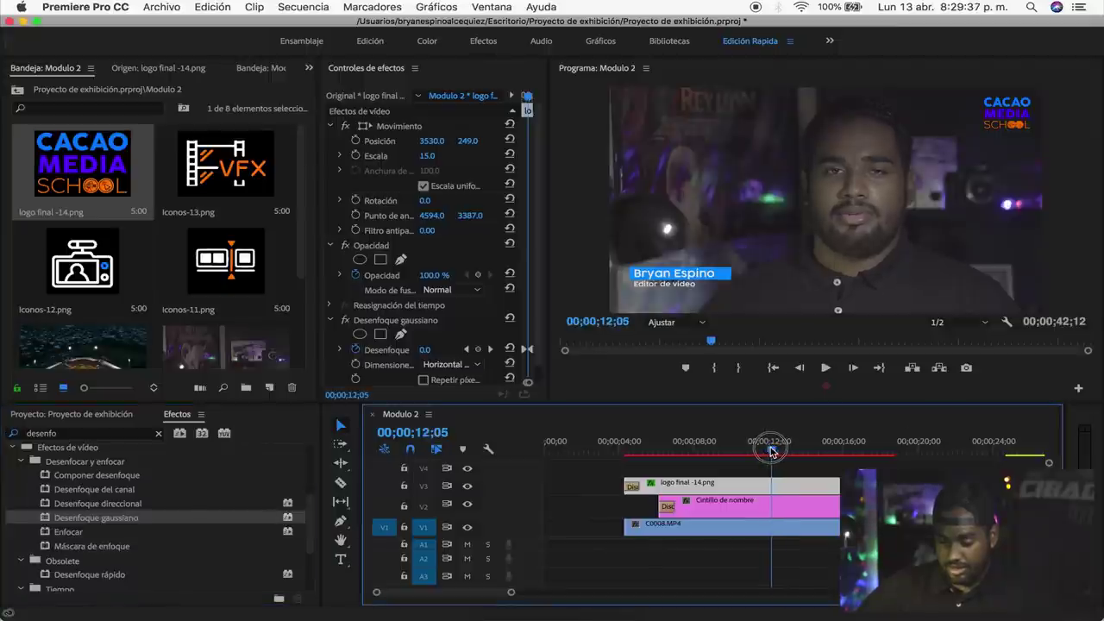
key(Left)
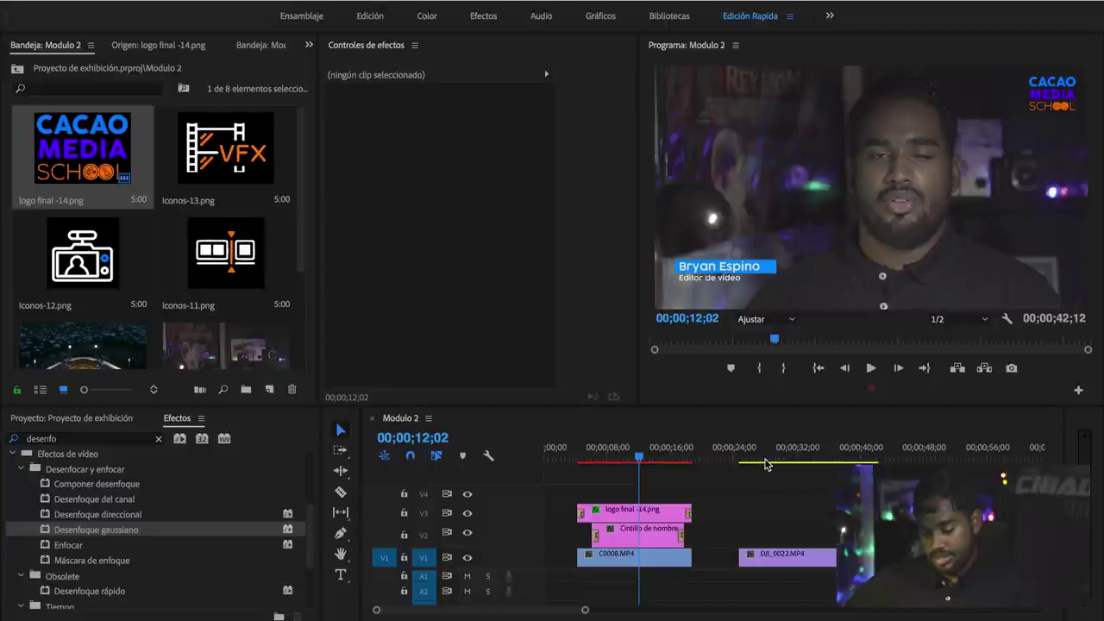
Move the playhead to 00;00;27;24 to show the DJI_0022.MP4 stadium clip.
click(760, 460)
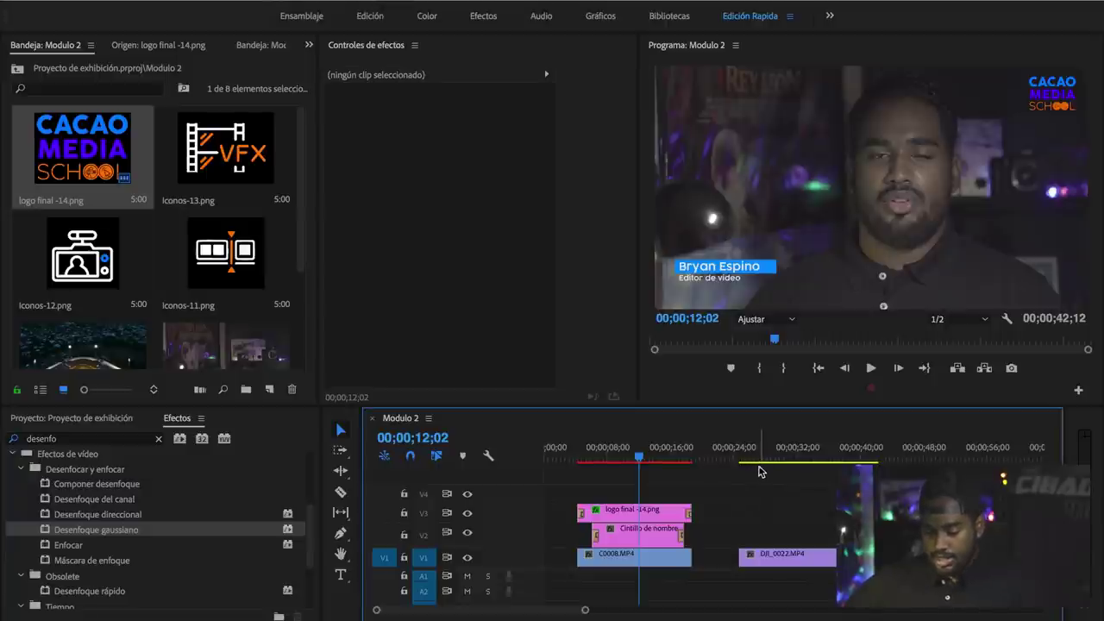
click(767, 457)
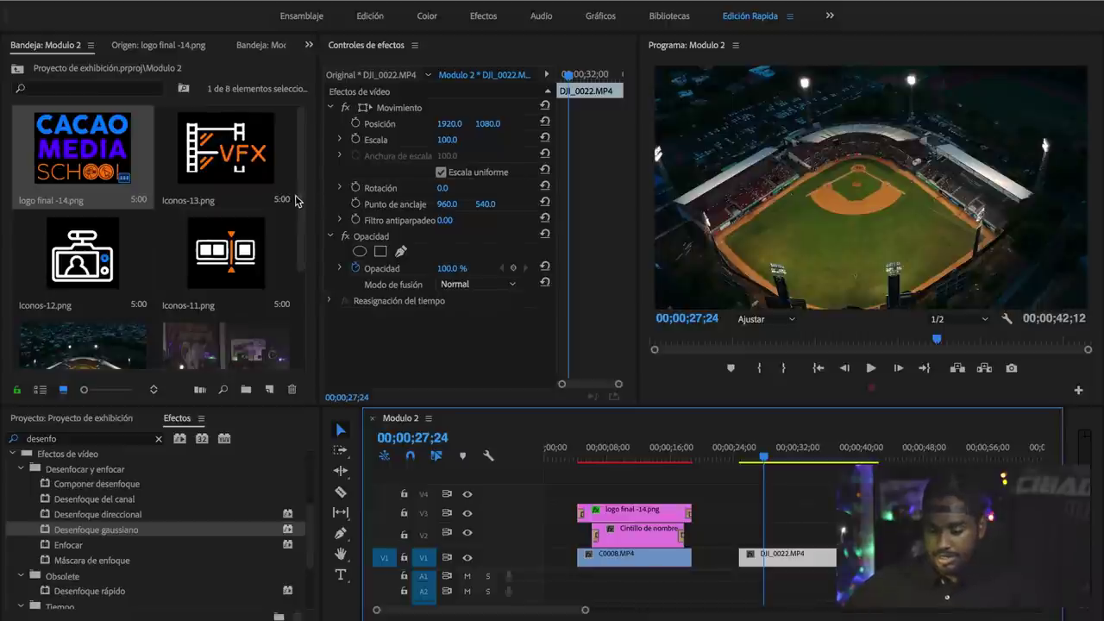
drag(298, 200, 298, 310)
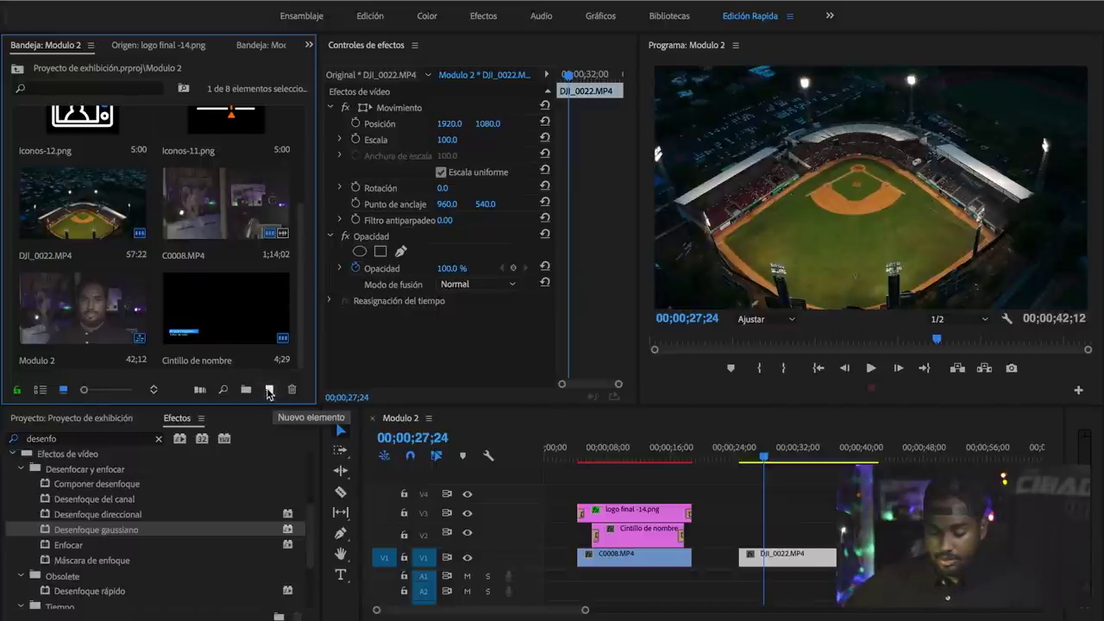
Create a blue 12A7FF colour matte named 'color base'.
click(268, 391)
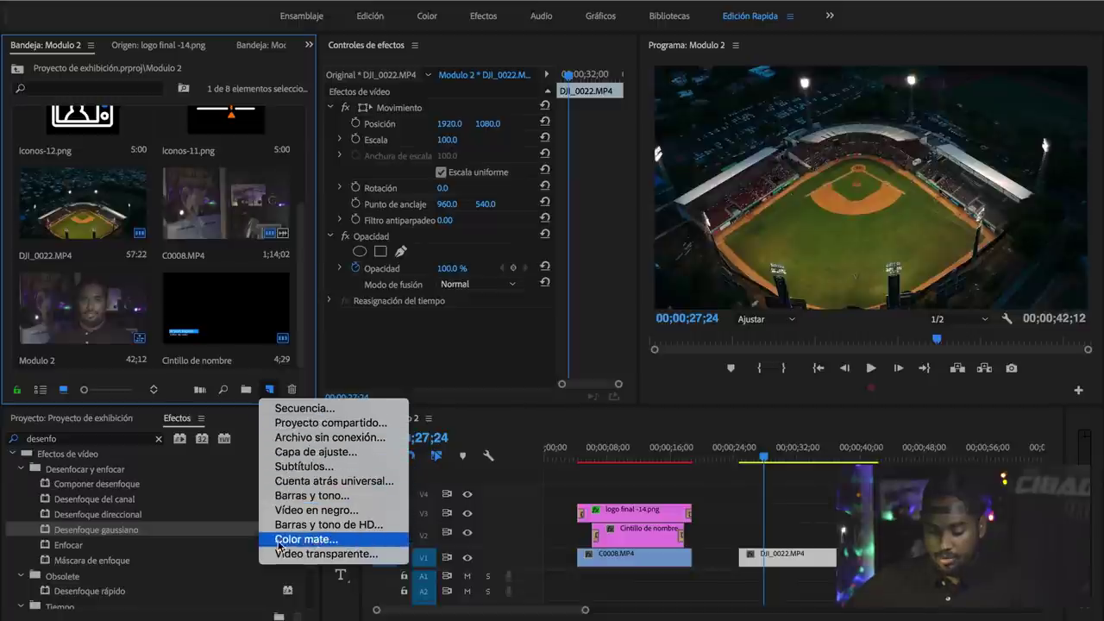
click(346, 540)
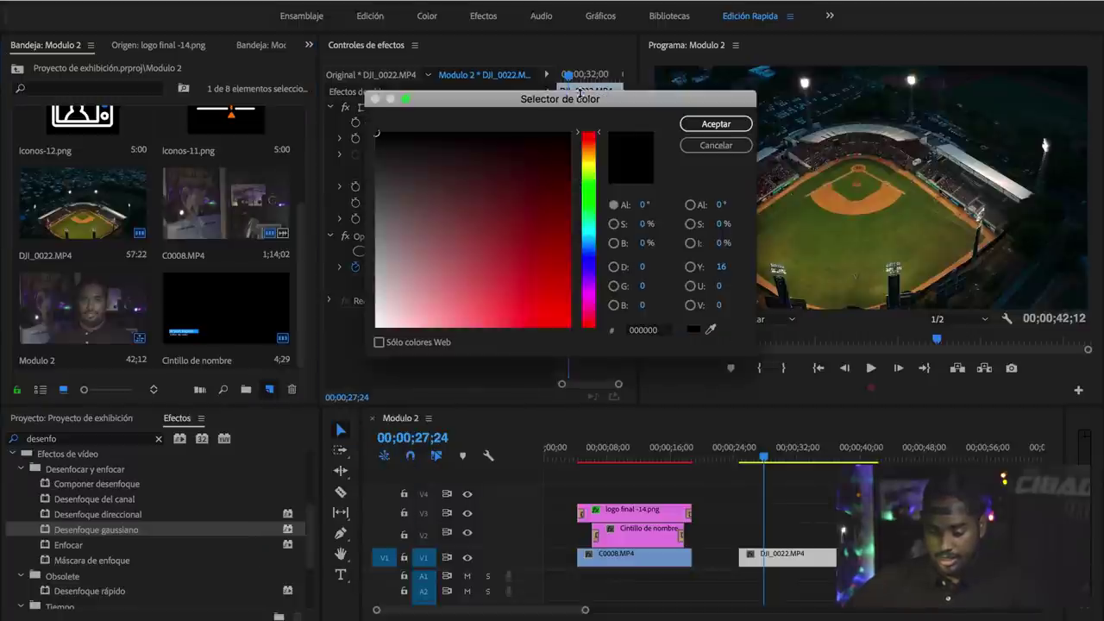
mouse_move(579, 92)
mouse_down()
mouse_move(438, 81)
mouse_move(617, 97)
mouse_move(525, 96)
mouse_up()
click(554, 235)
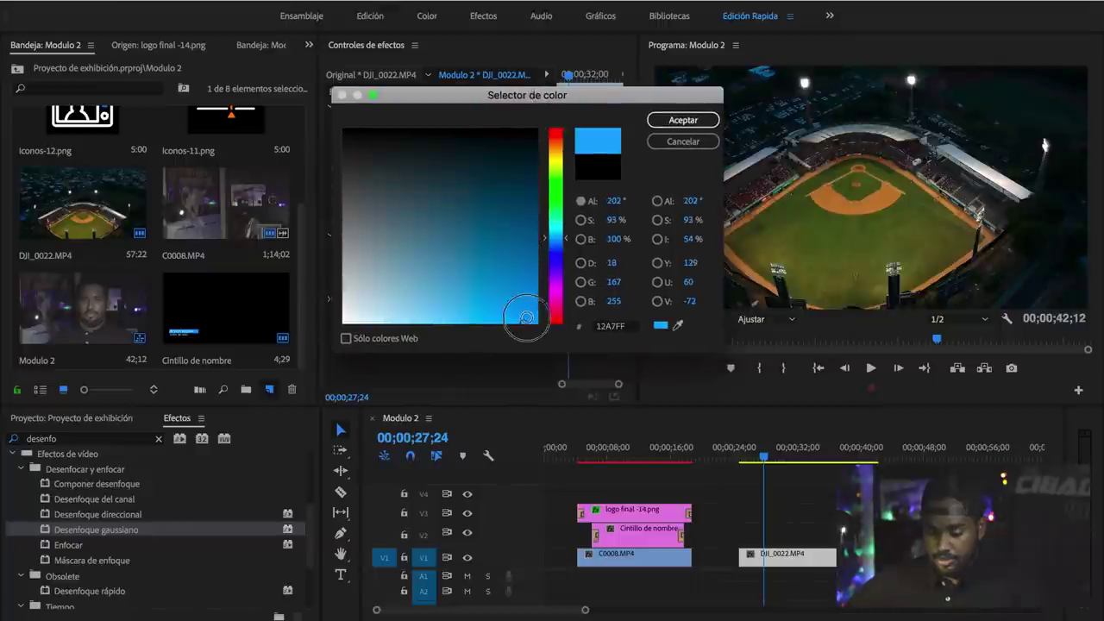
click(681, 120)
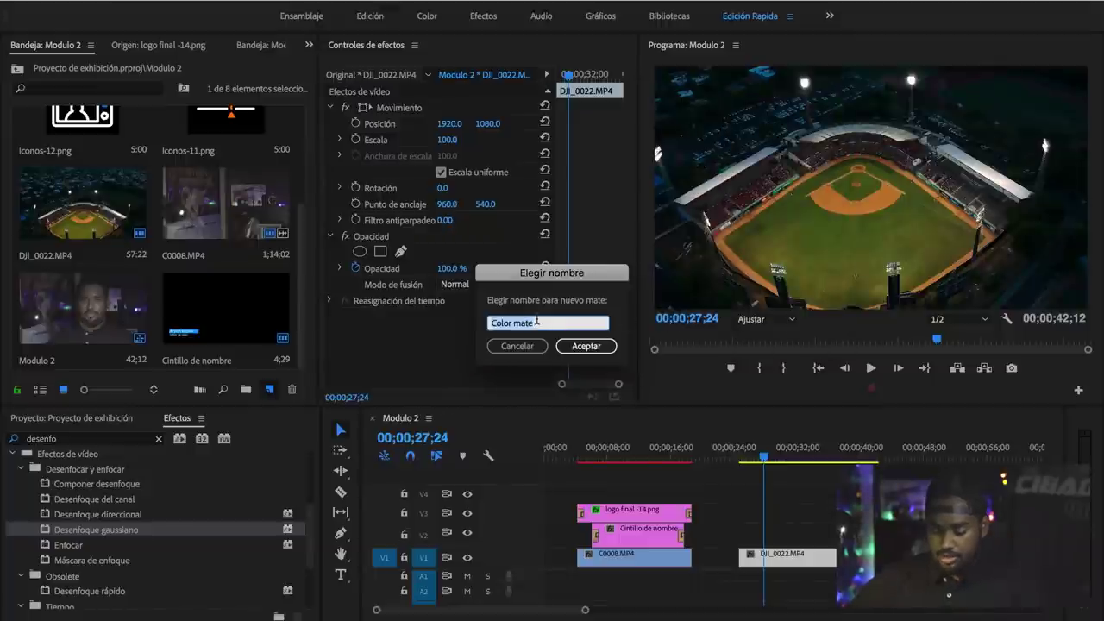
text(c)
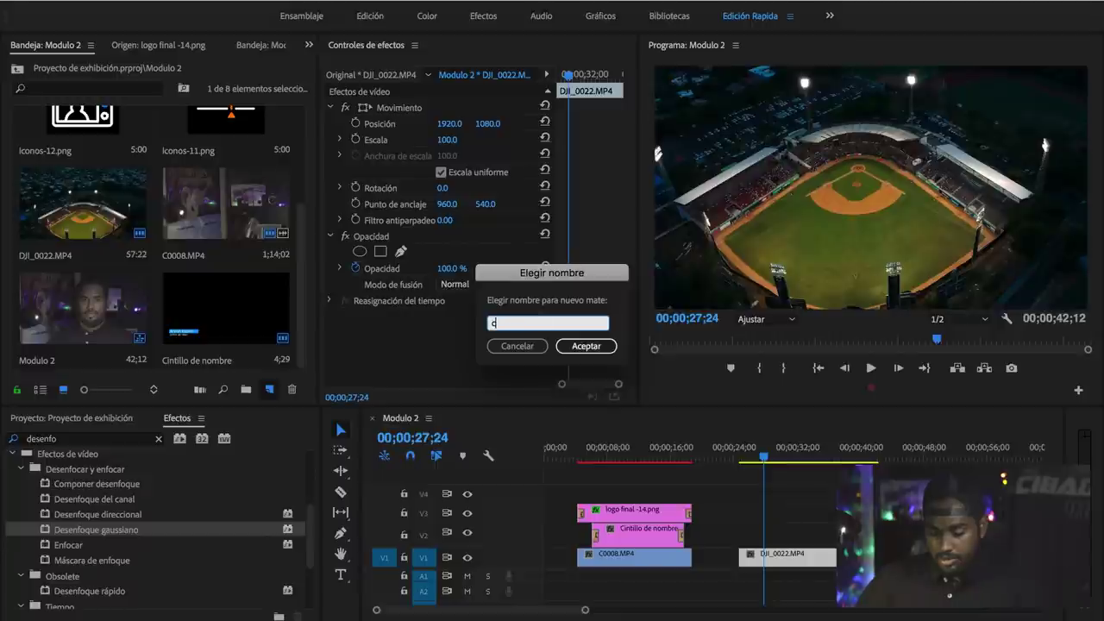
text(oolor base)
key(Return)
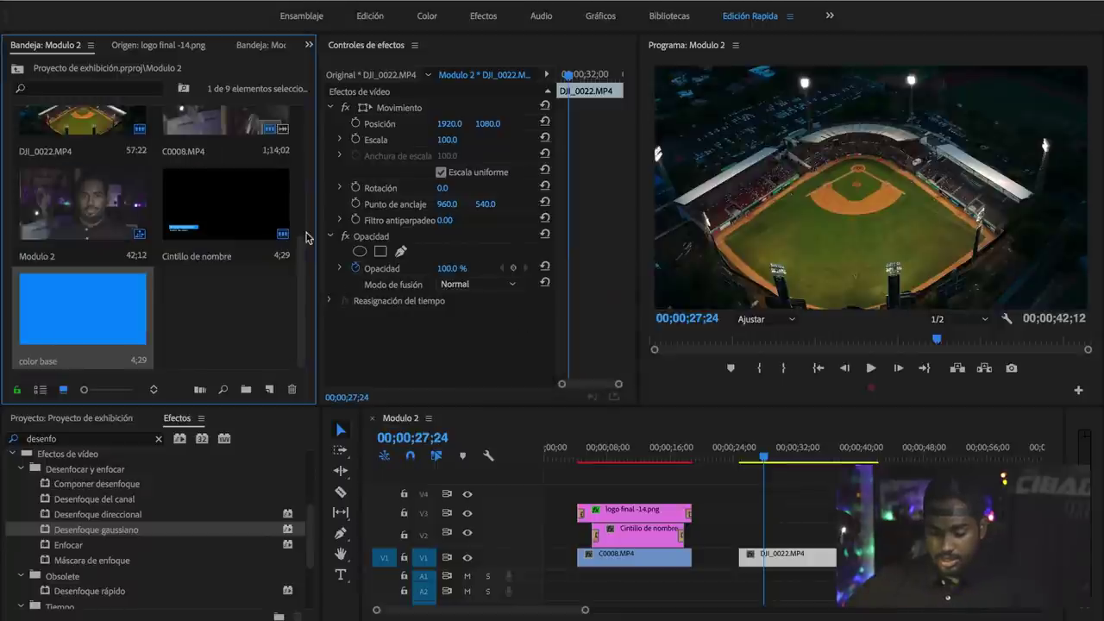
Place the color base matte on V2 above DJI_0022.MP4 and select it.
mouse_move(300, 298)
mouse_down()
mouse_move(300, 138)
mouse_move(304, 300)
mouse_up()
click(207, 284)
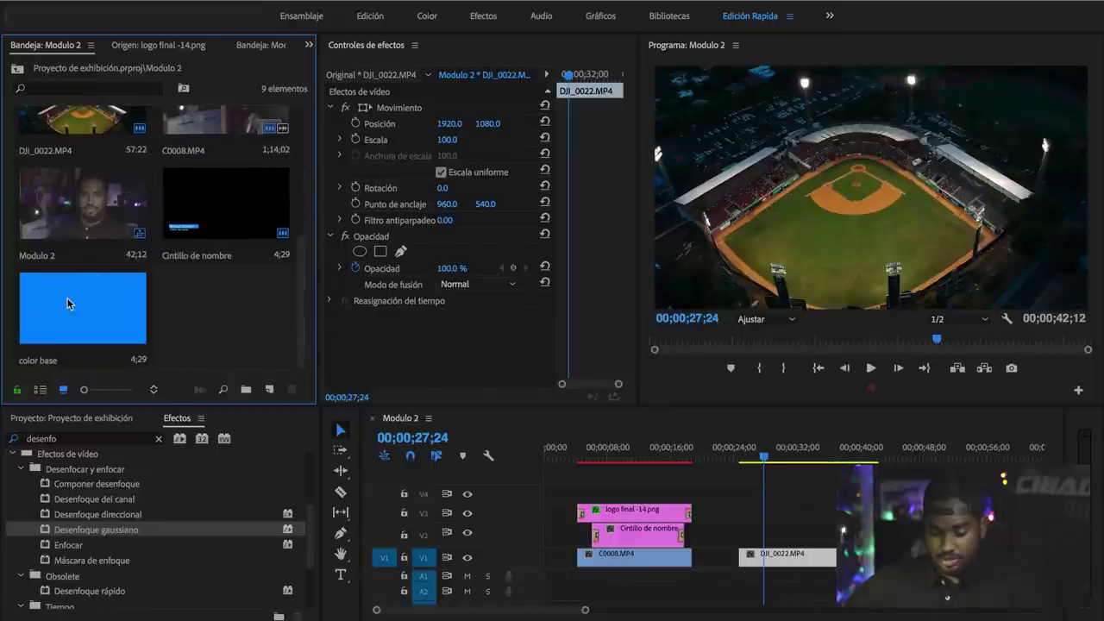
drag(69, 304, 752, 522)
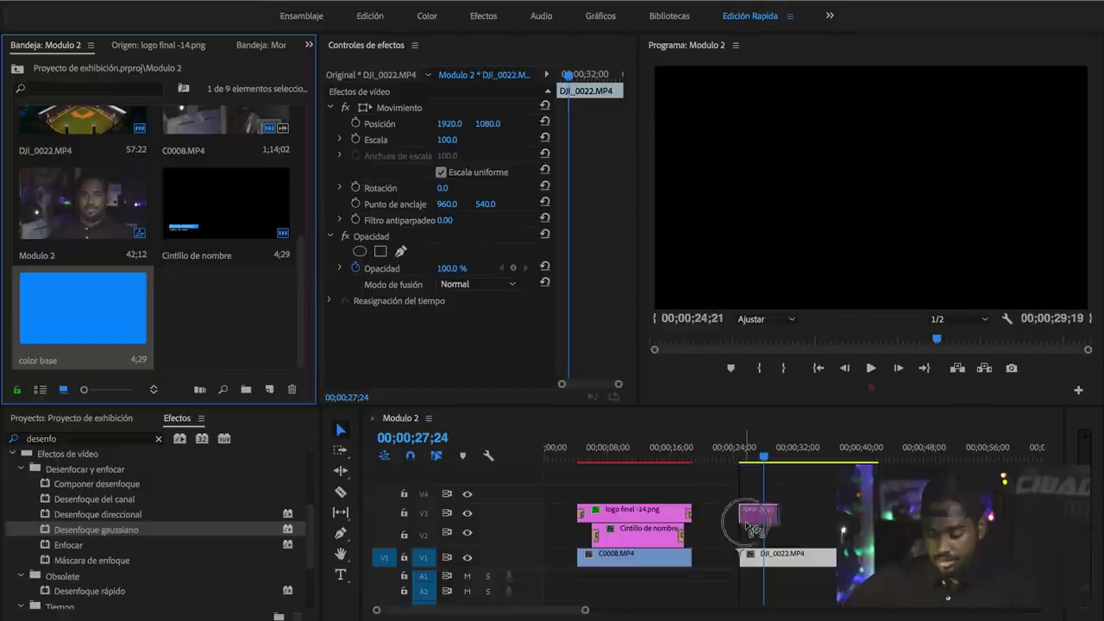
drag(752, 521, 766, 532)
click(797, 462)
click(797, 458)
click(801, 539)
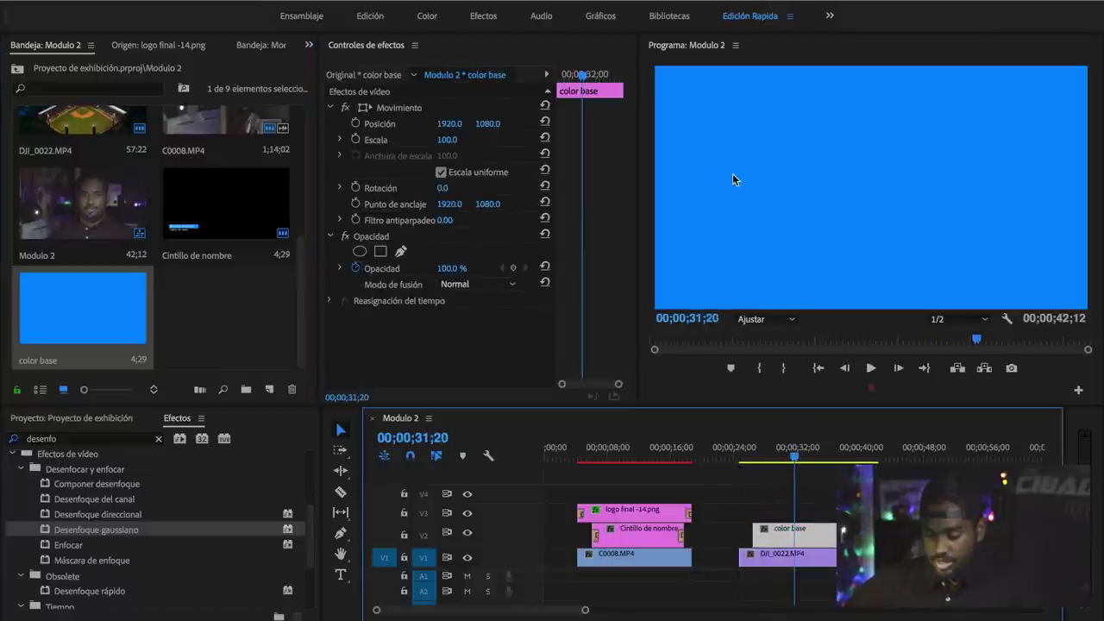
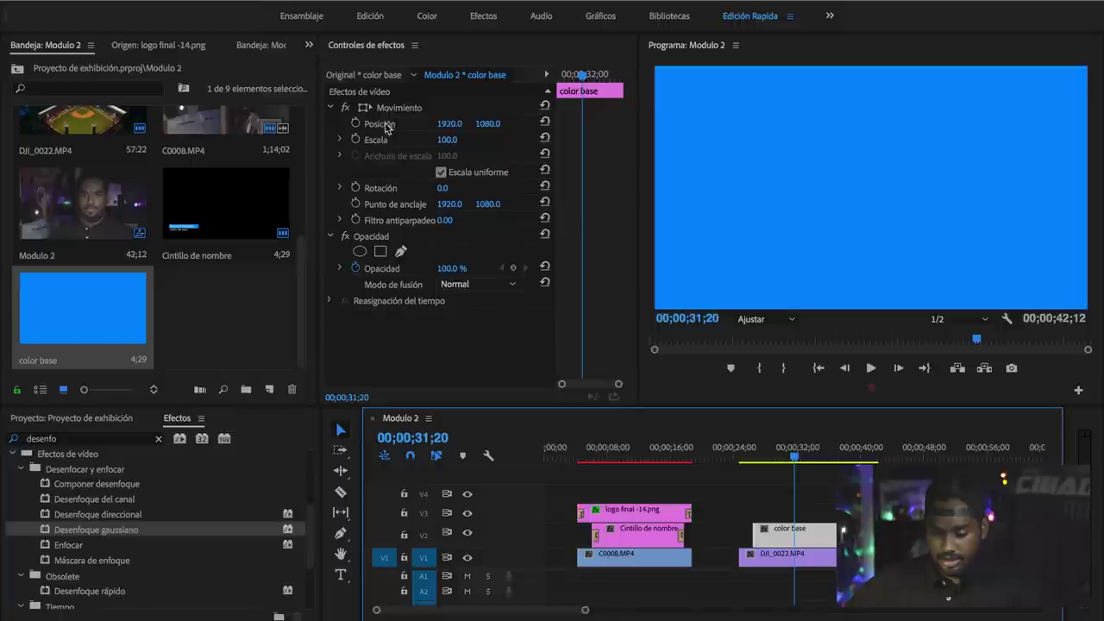
Scale the blue 'color base' matte down to 47 so the stadium shows, and bring up its blend modes.
click(447, 145)
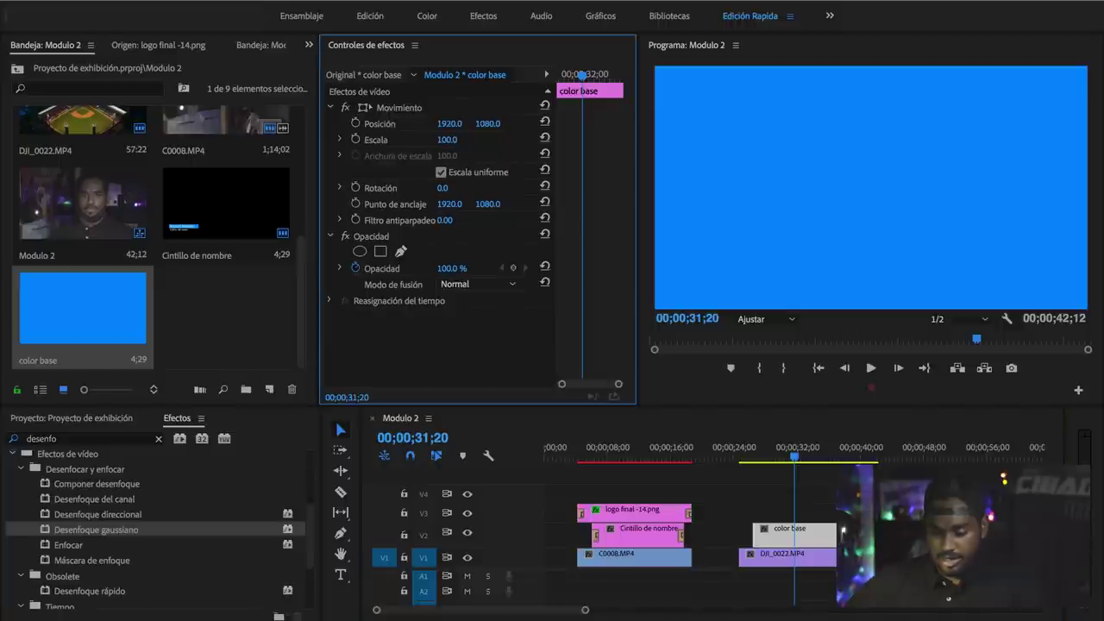
drag(445, 139, 399, 138)
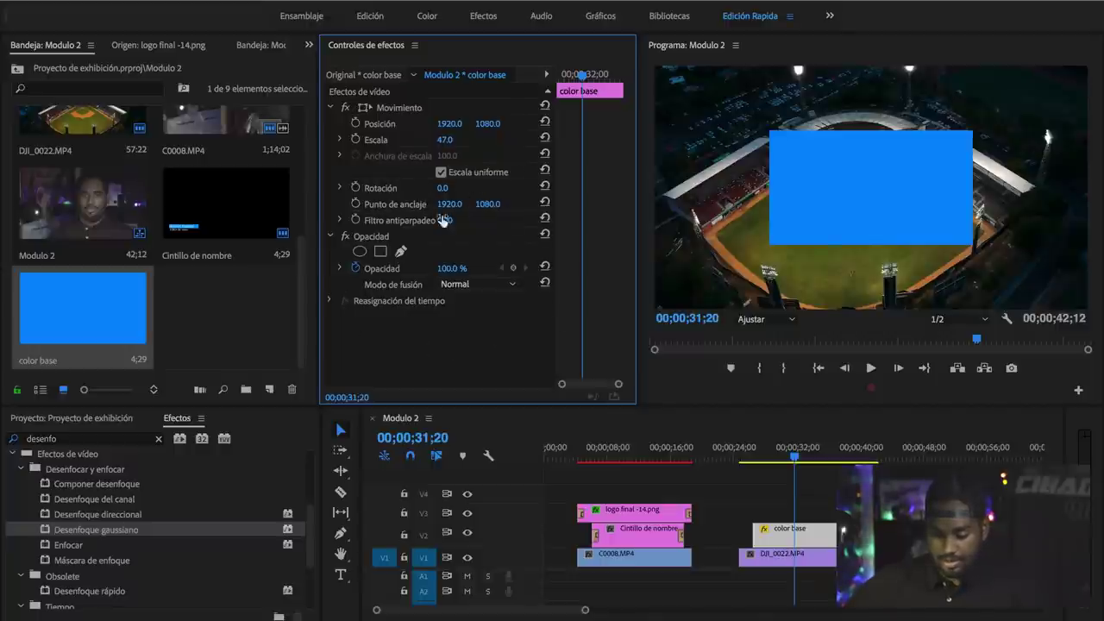
click(375, 239)
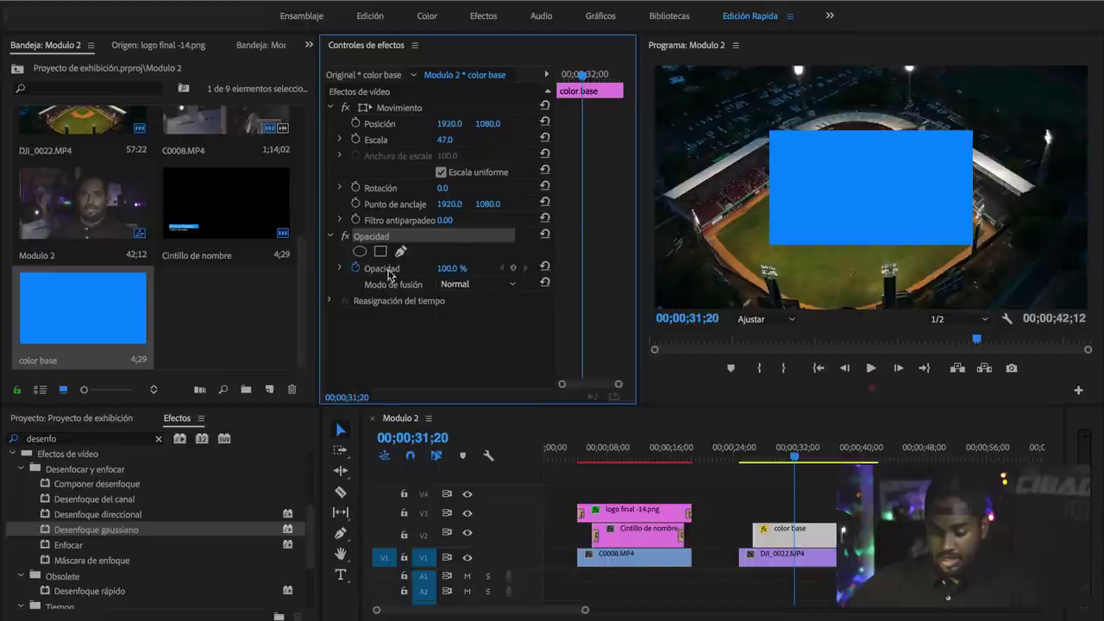
click(360, 278)
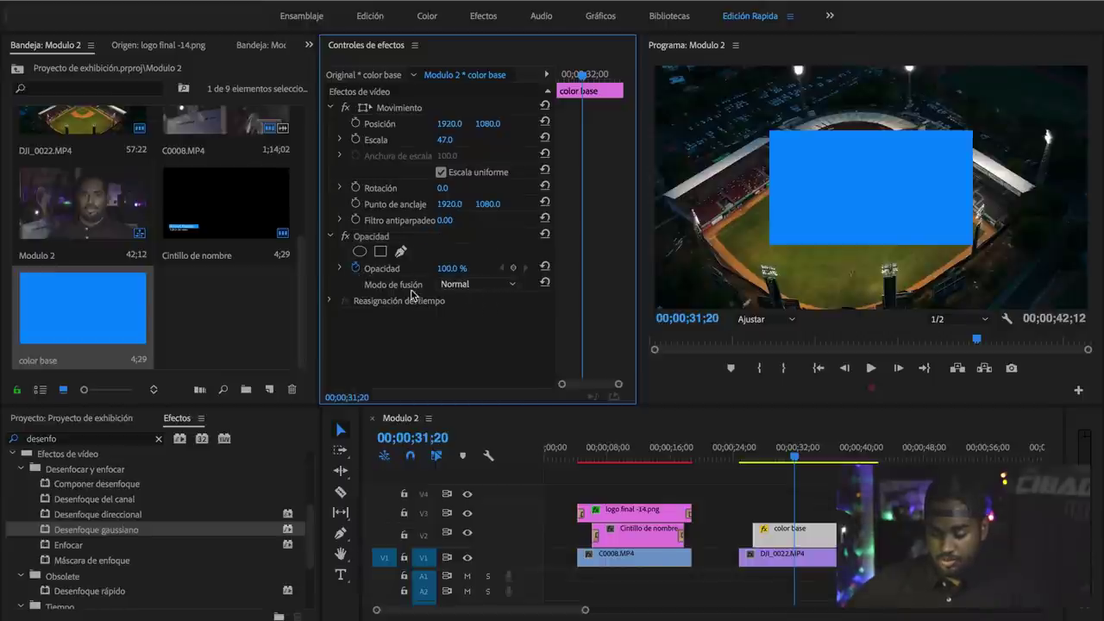
click(470, 287)
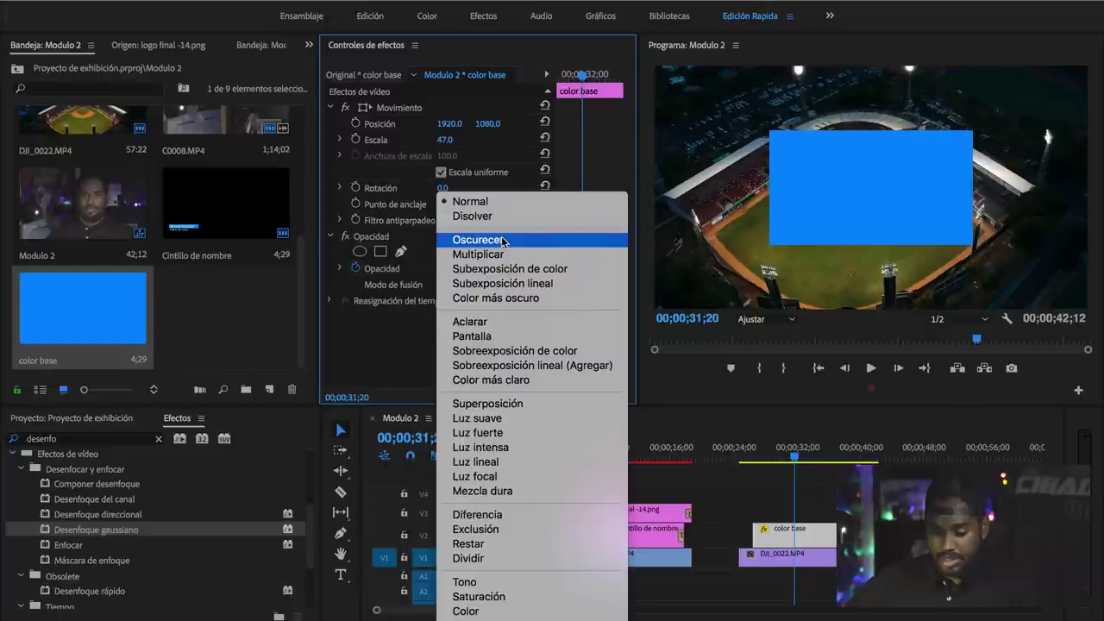
Try Disolver, Multiplicar and Pantalla blending on the blue matte, enlarging it slightly.
click(498, 217)
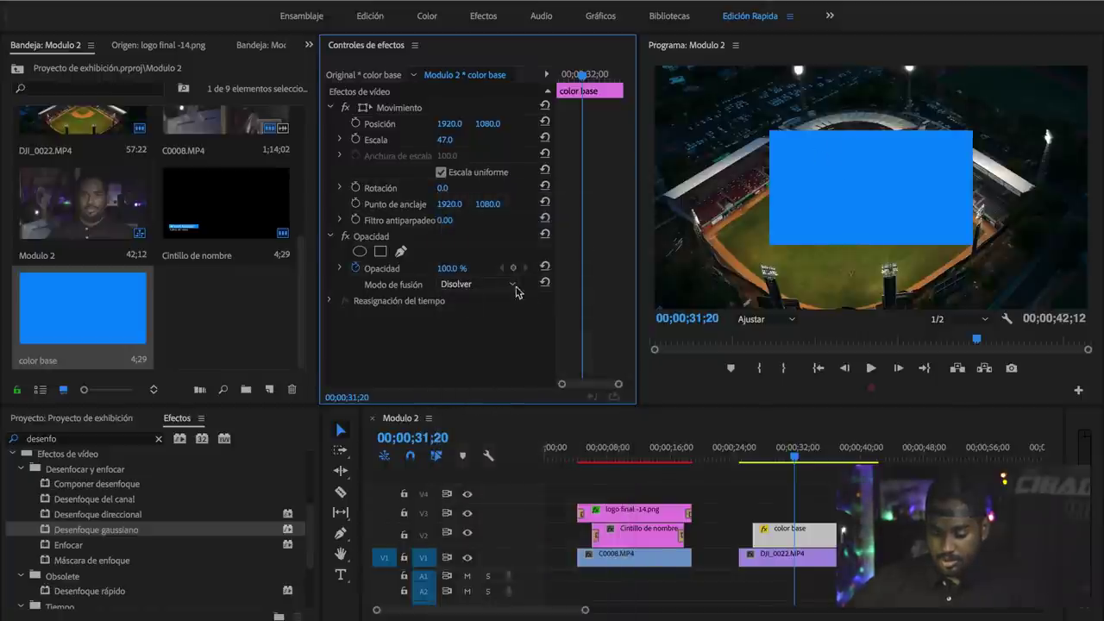
click(500, 284)
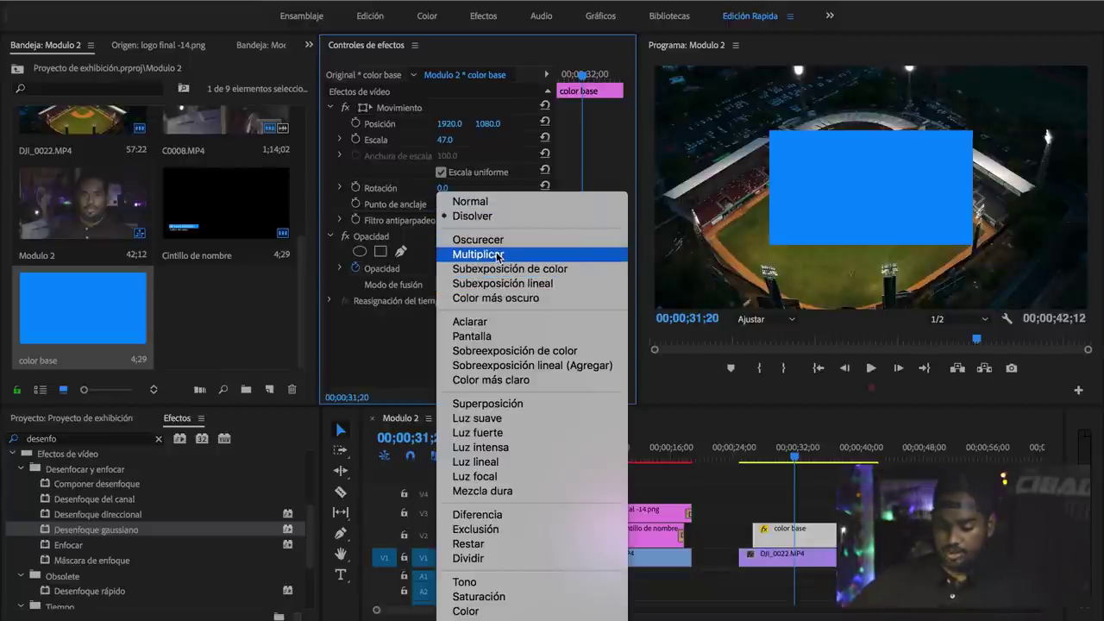
click(499, 255)
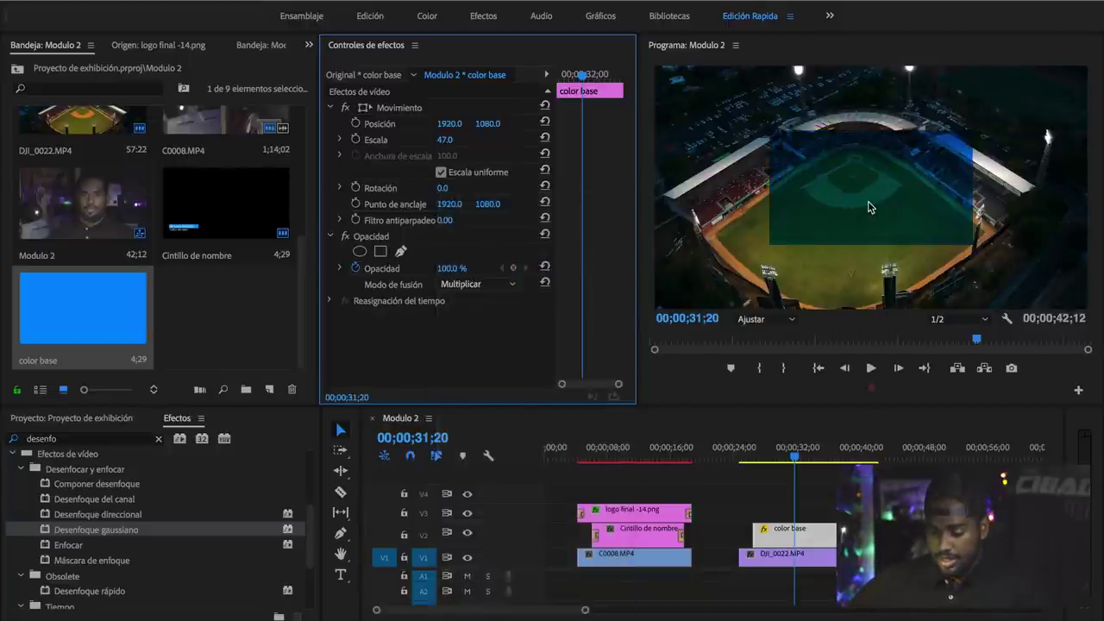
key(Left)
key(Left)
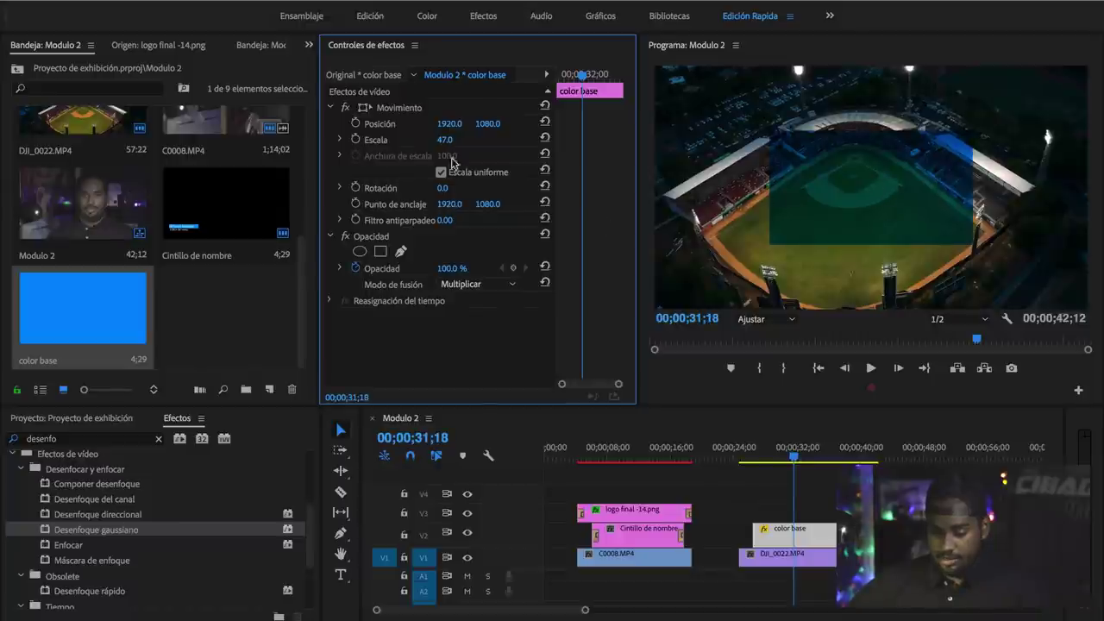
drag(442, 140, 453, 140)
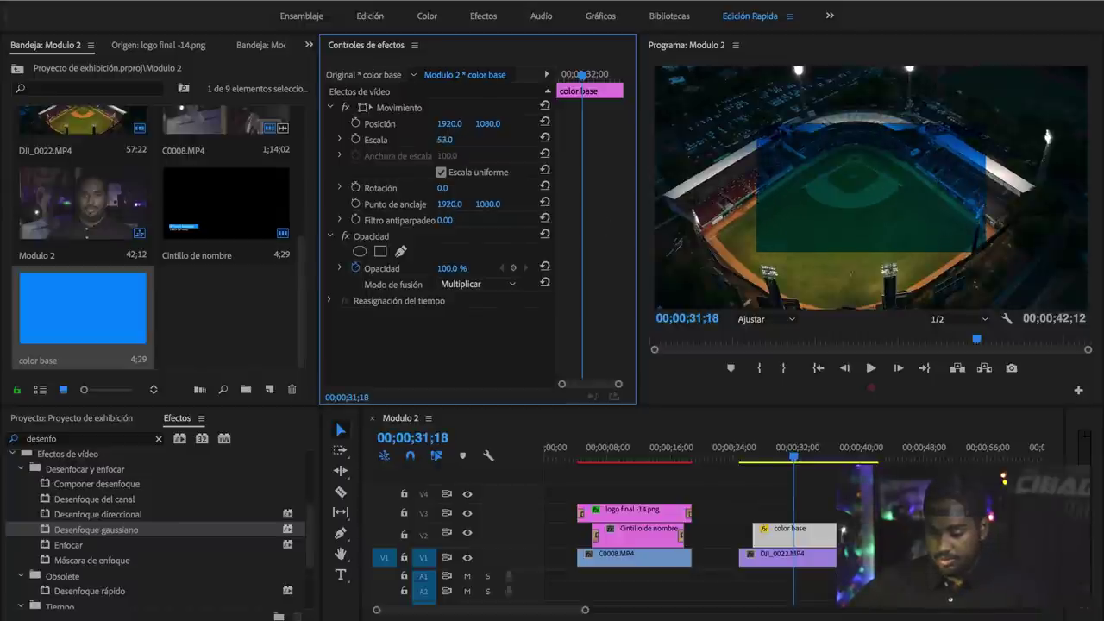
click(489, 283)
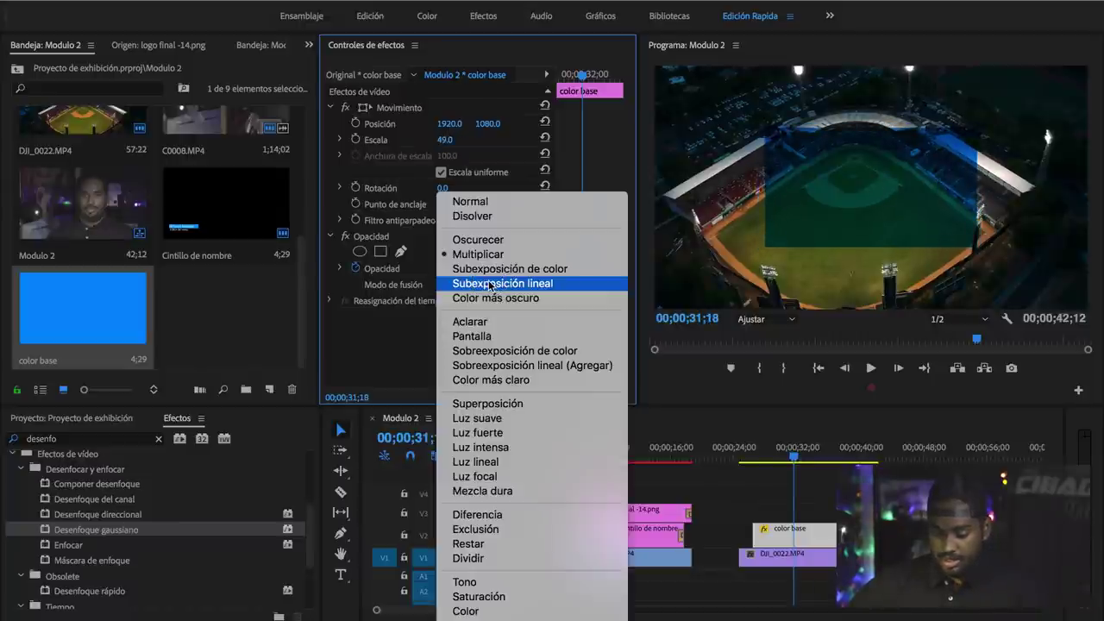
click(484, 336)
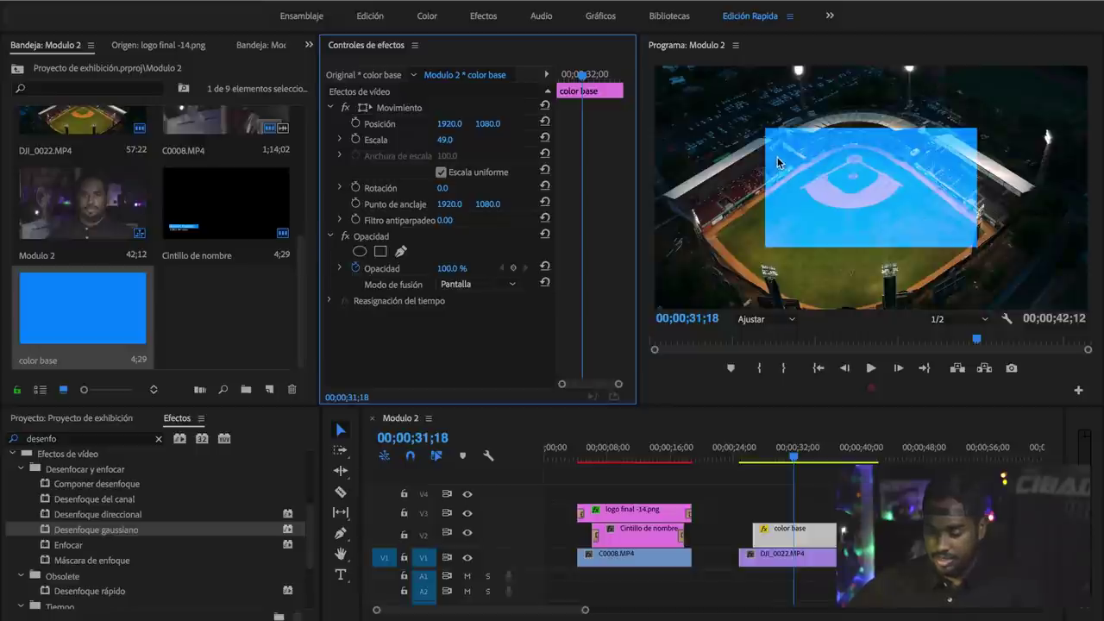
Test Sobreexposición de color, Sobreexposición lineal, Superposición and Luz suave, then settle on Tono.
click(472, 284)
click(496, 350)
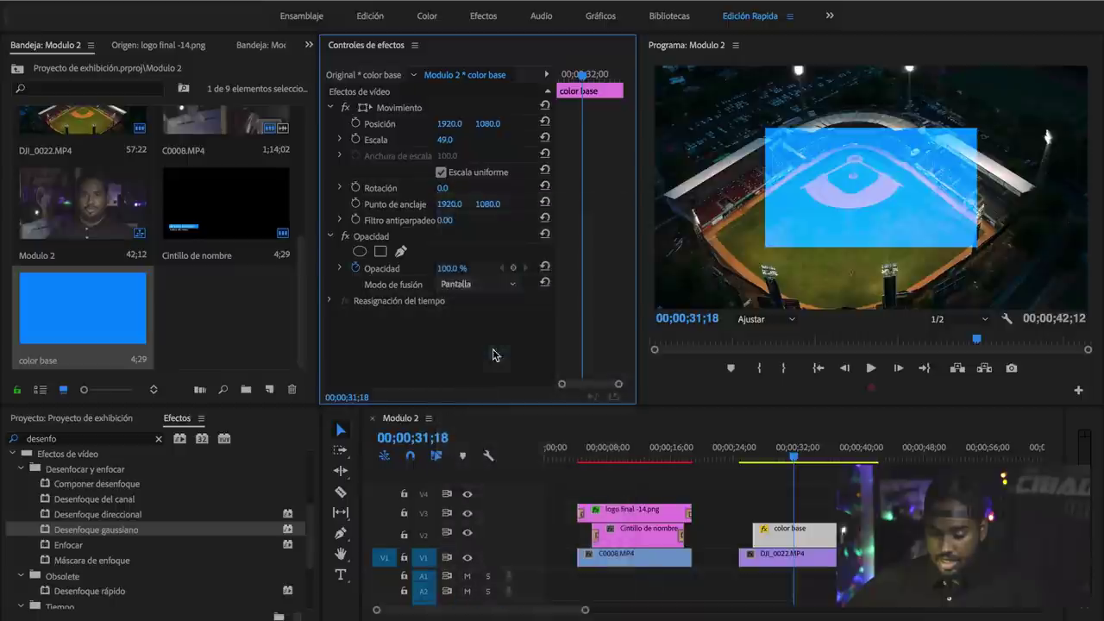
click(469, 284)
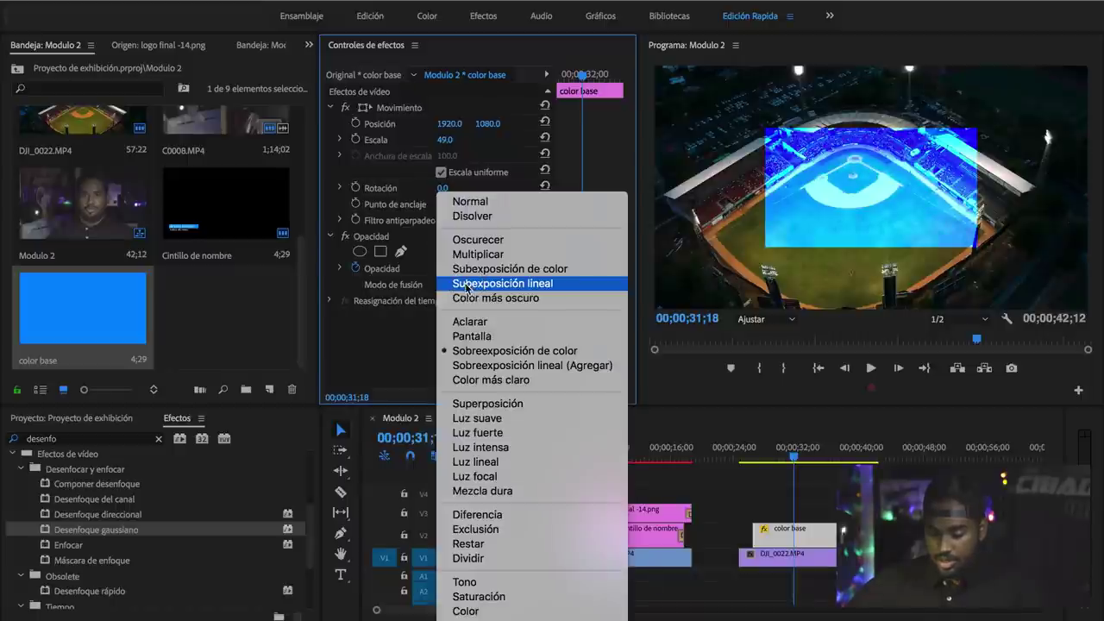
click(504, 365)
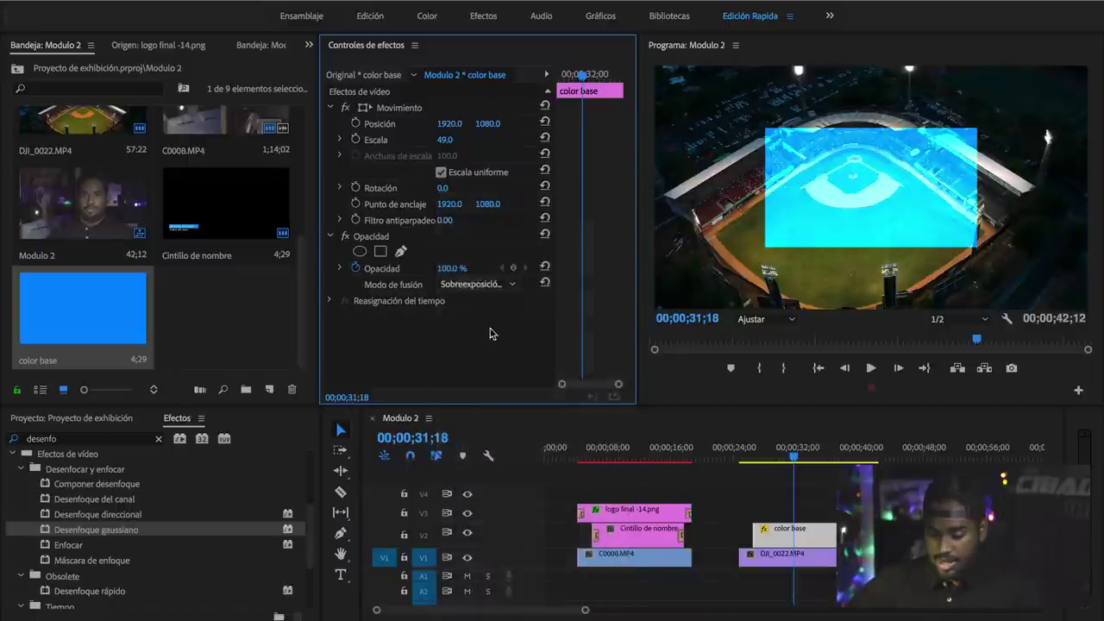
click(468, 285)
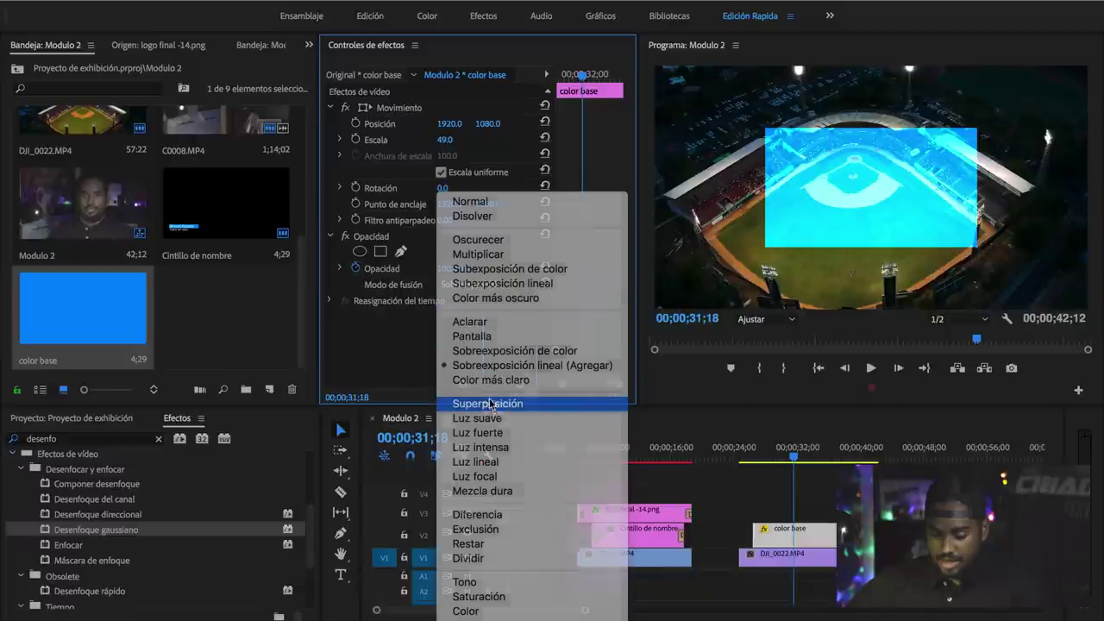
click(483, 403)
click(477, 289)
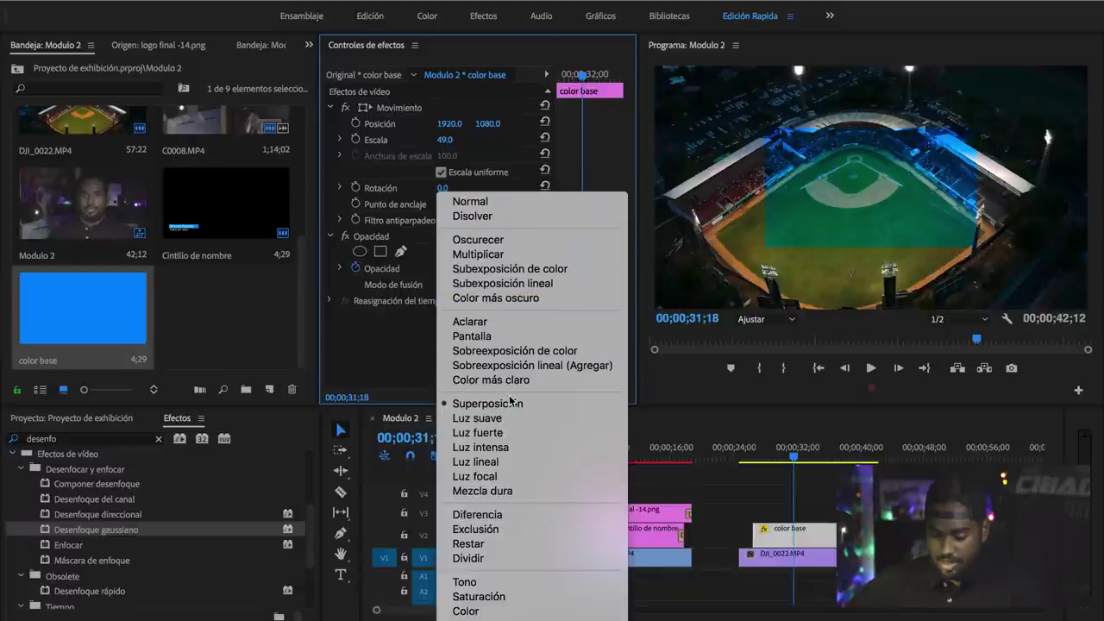
click(496, 418)
click(466, 284)
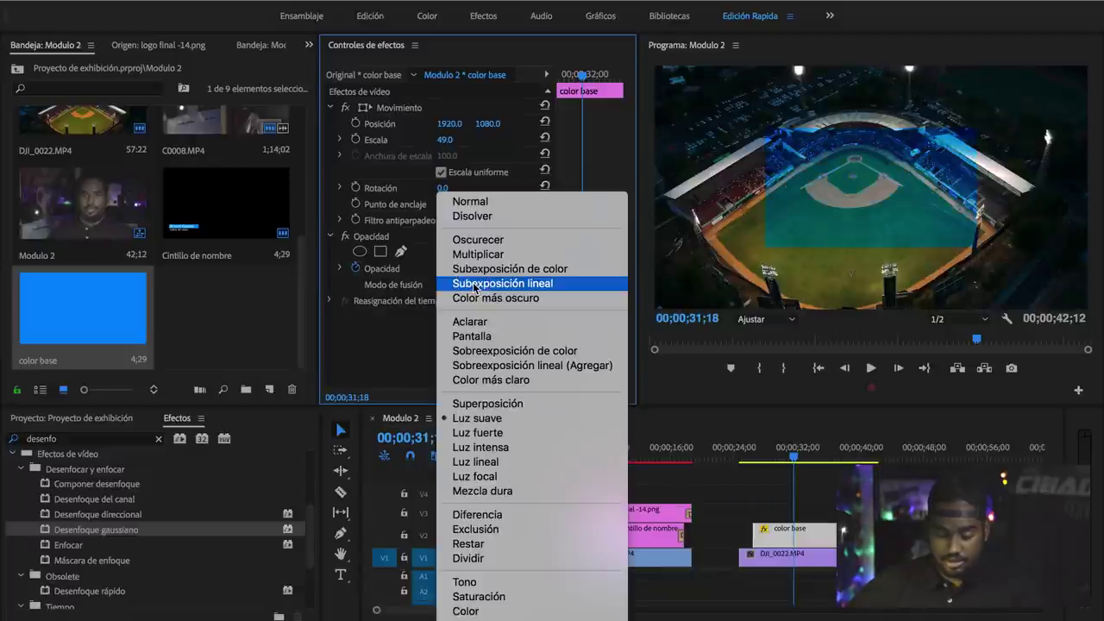
click(486, 582)
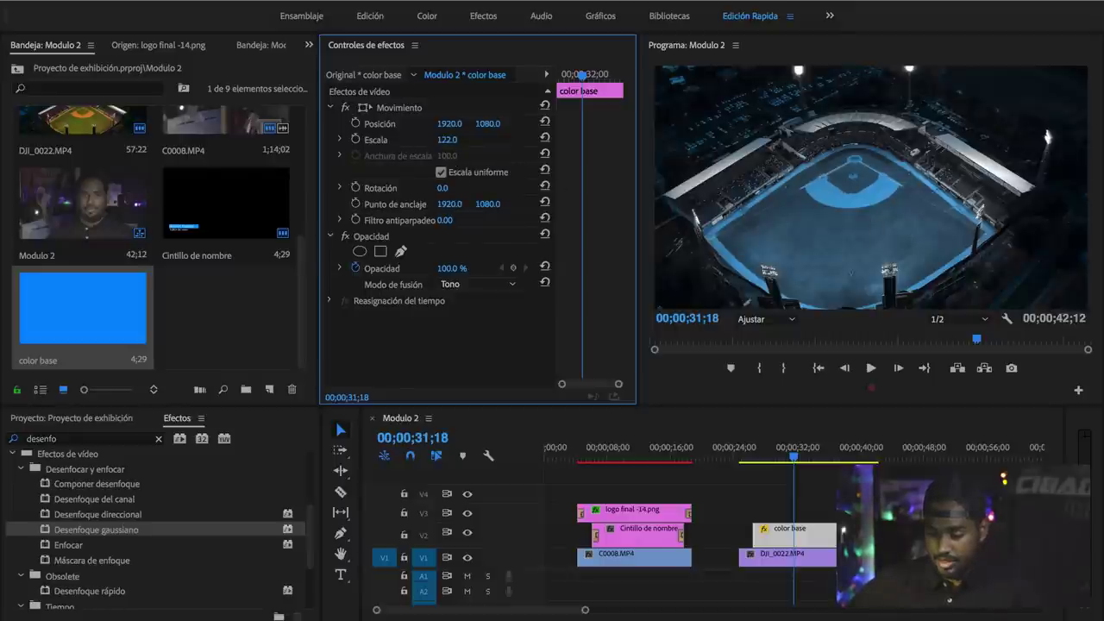
Set the matte back to Multiplicar at scale 53 and position it at 1903, 1092.
drag(444, 139, 437, 139)
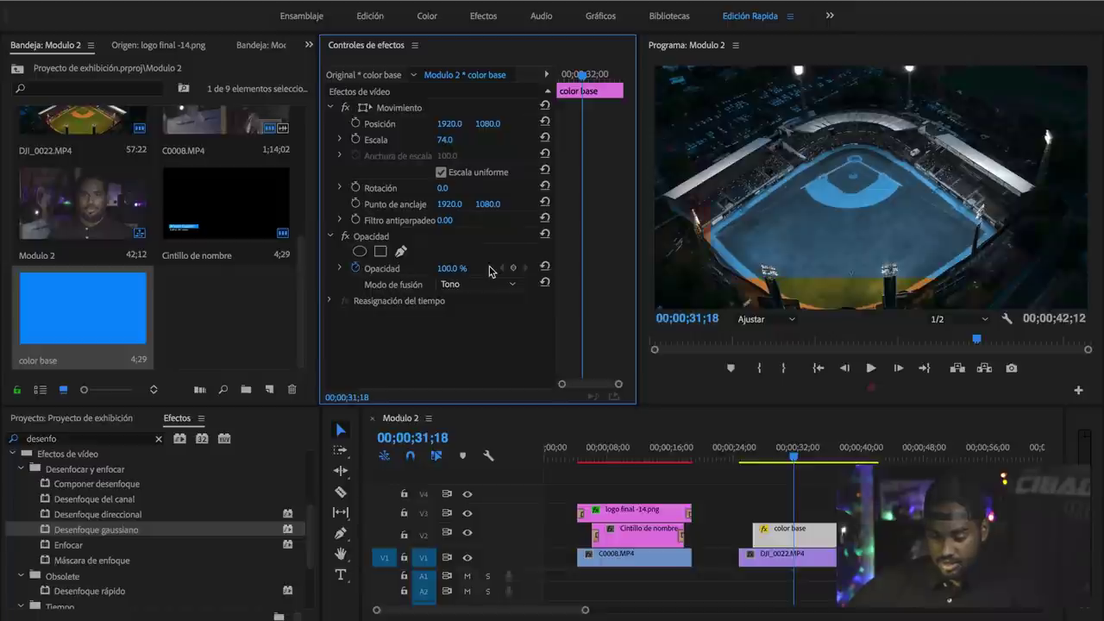
click(483, 283)
click(470, 249)
drag(449, 147, 427, 139)
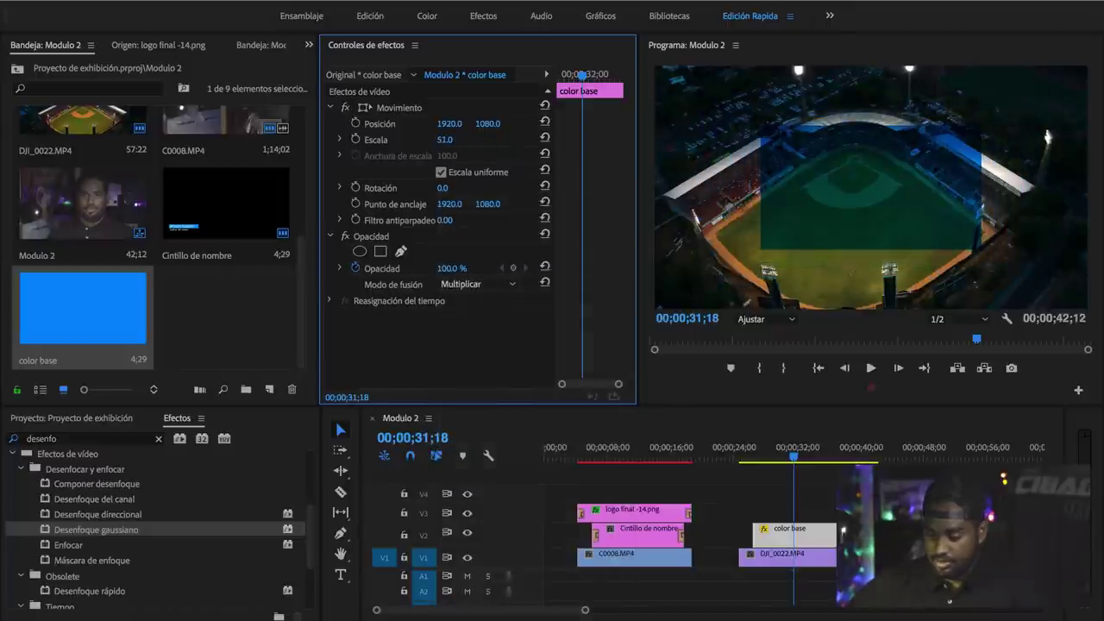
drag(488, 123, 493, 123)
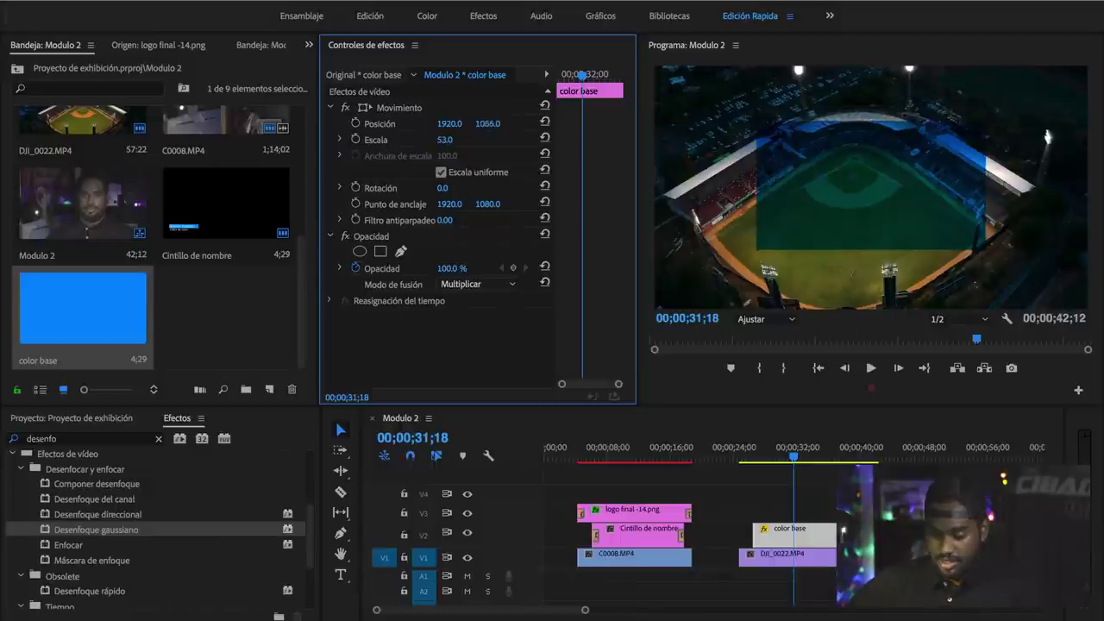
drag(761, 199, 759, 198)
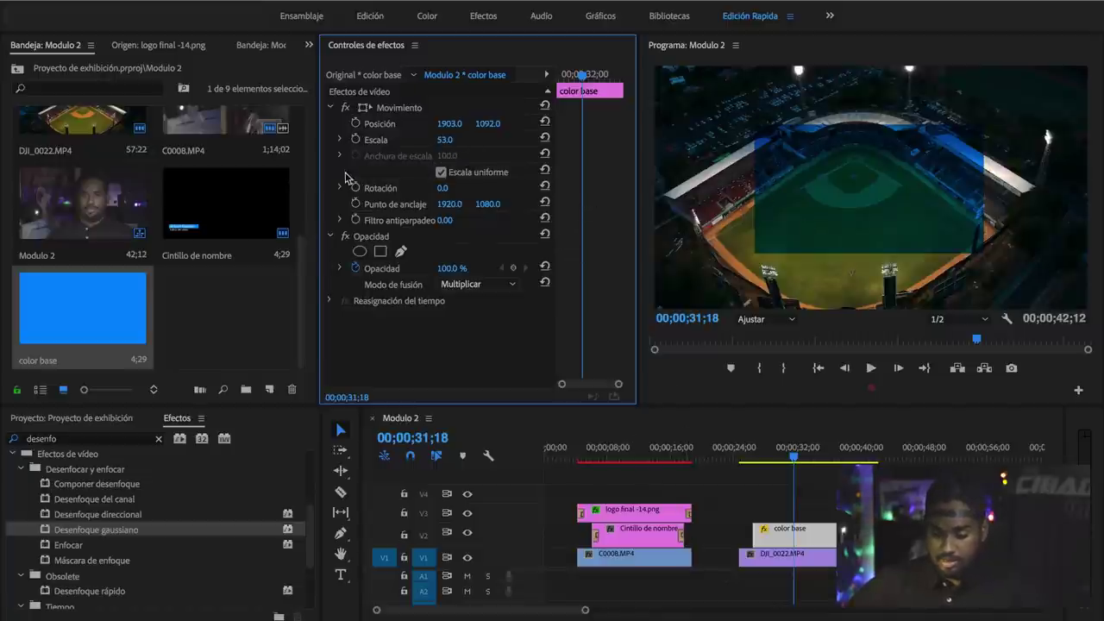
click(376, 140)
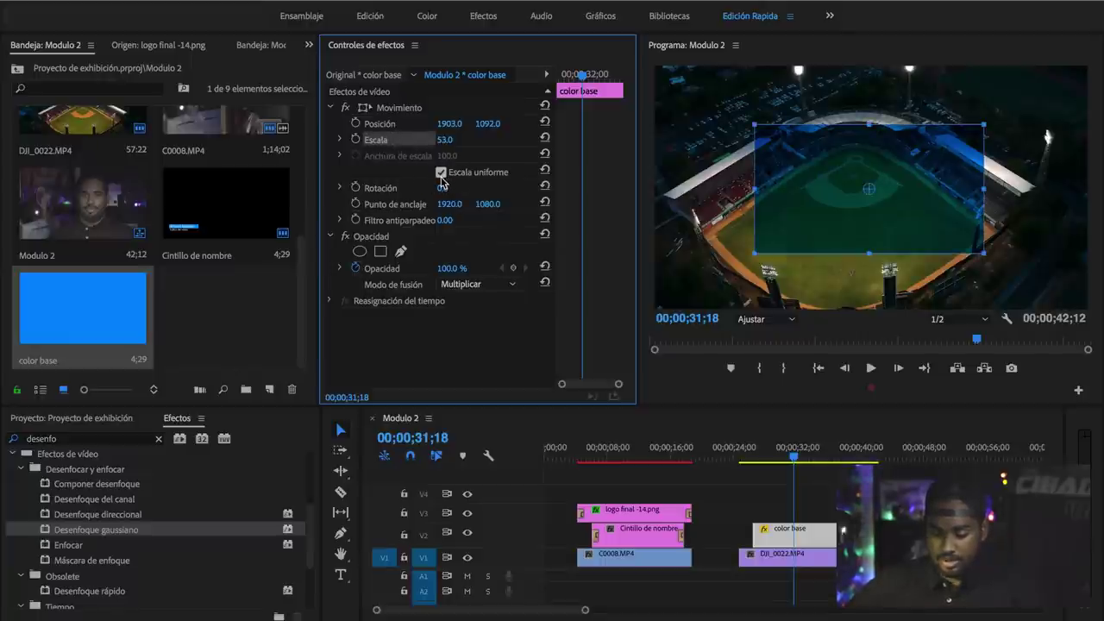
Turn off uniform scaling and set the matte's height to 25 and width to 58.
click(441, 172)
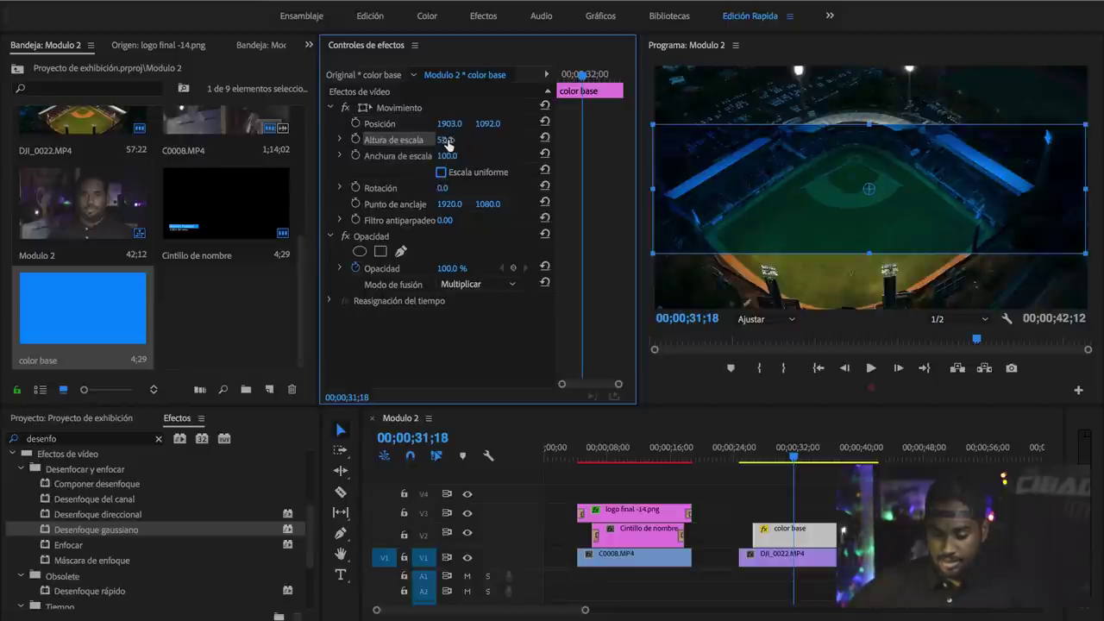
drag(445, 140, 470, 139)
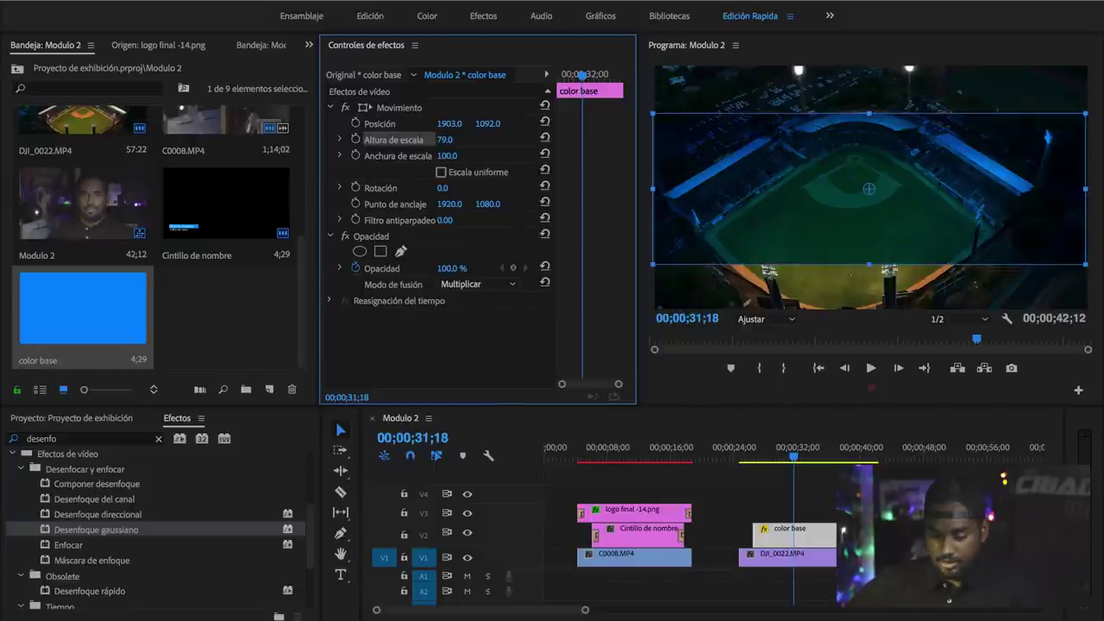
mouse_move(470, 140)
mouse_down()
mouse_move(427, 140)
mouse_move(422, 155)
mouse_up()
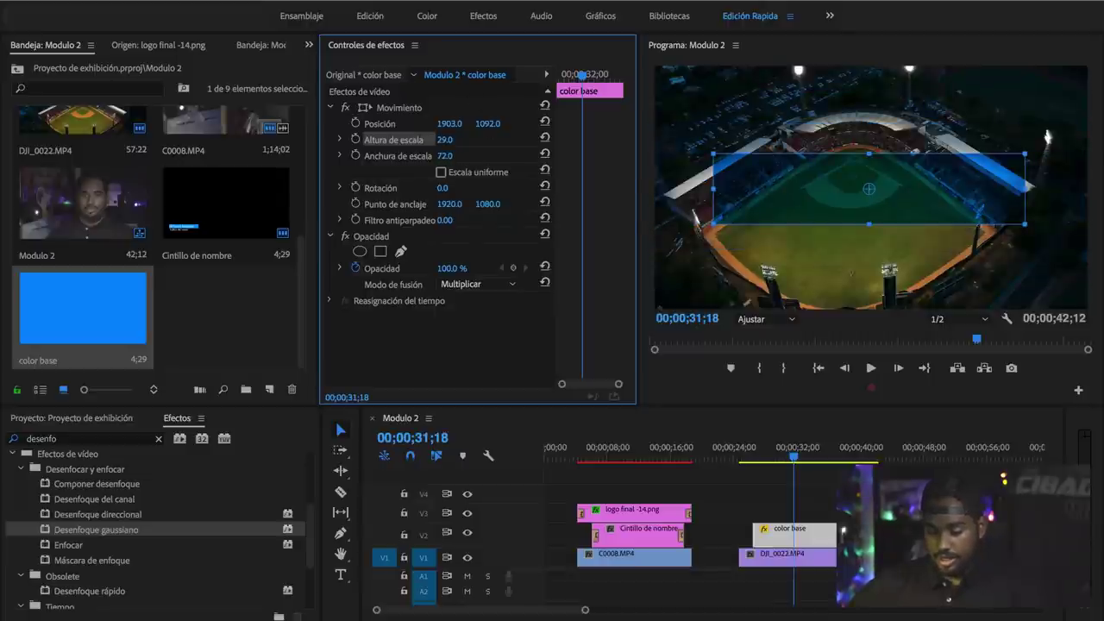
mouse_move(422, 155)
mouse_down()
mouse_move(397, 155)
mouse_move(410, 155)
mouse_up()
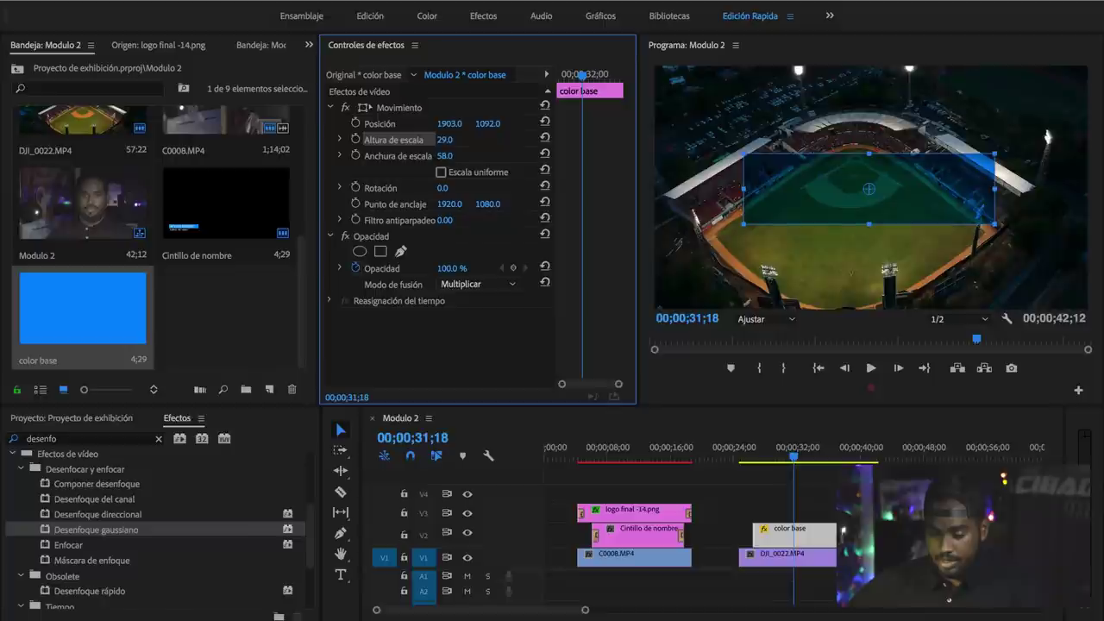
drag(444, 139, 437, 139)
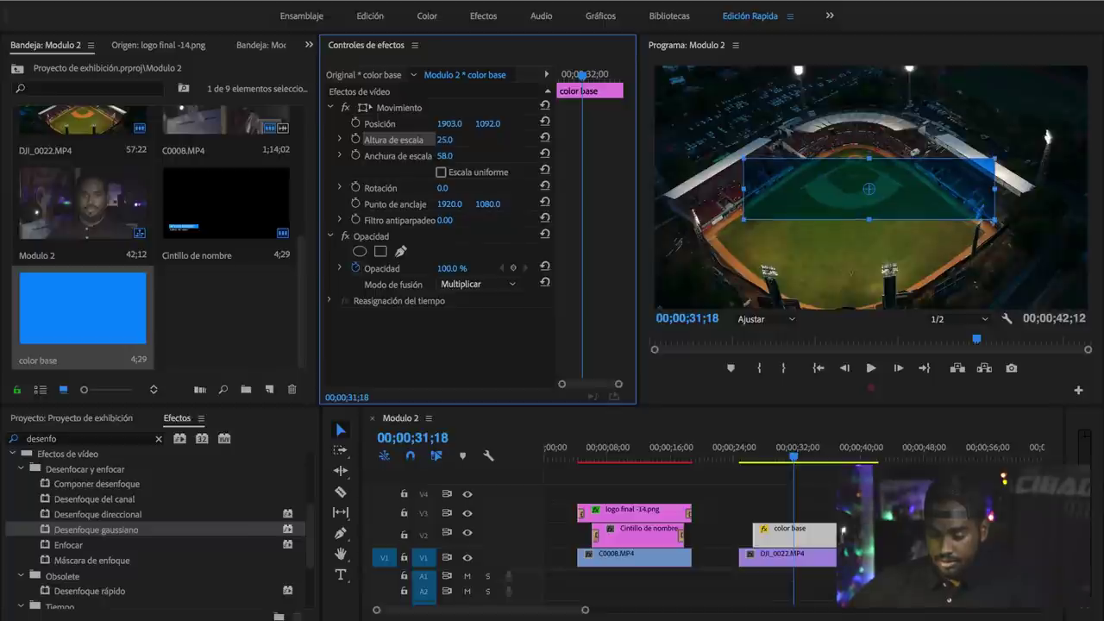
click(715, 474)
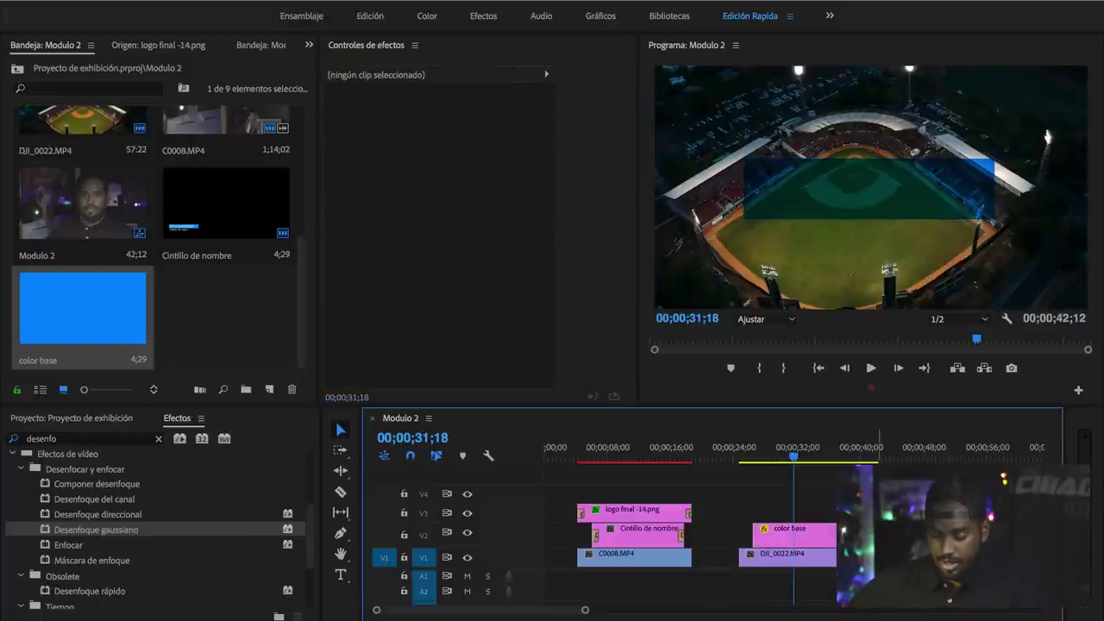
Create a 3840×2160, 29.97 fps legacy title named 'Título 03'.
click(157, 0)
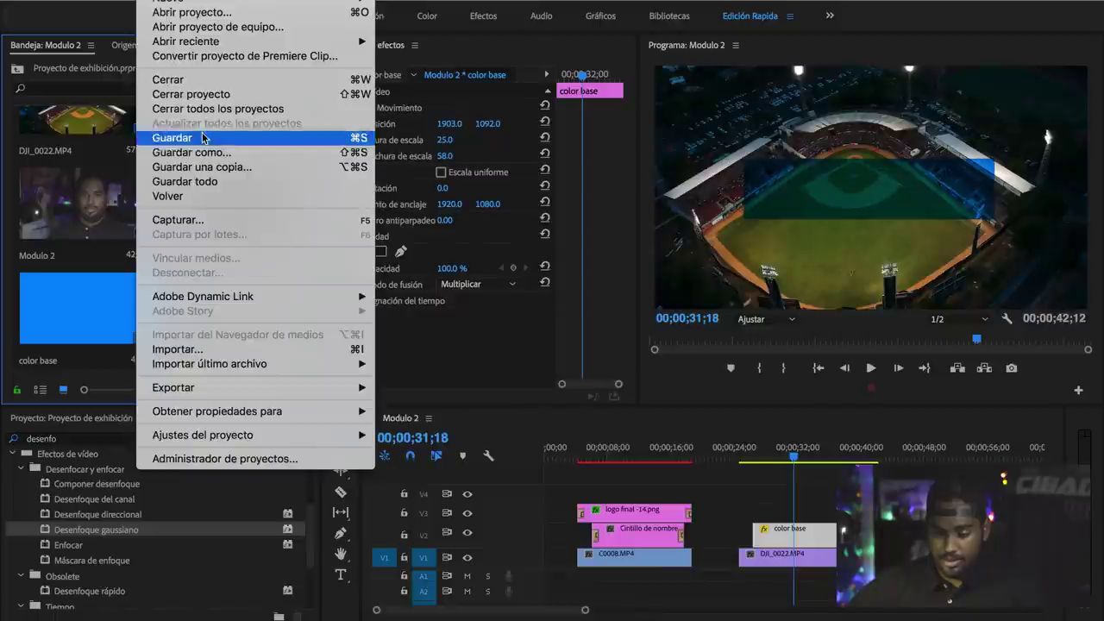
mouse_move(238, 2)
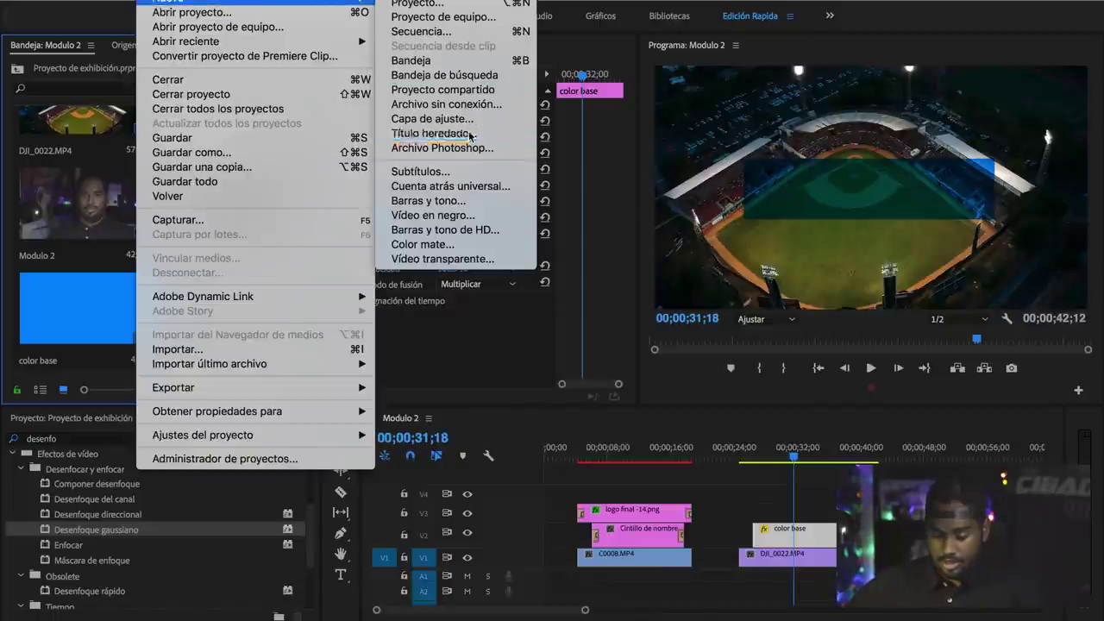
click(464, 133)
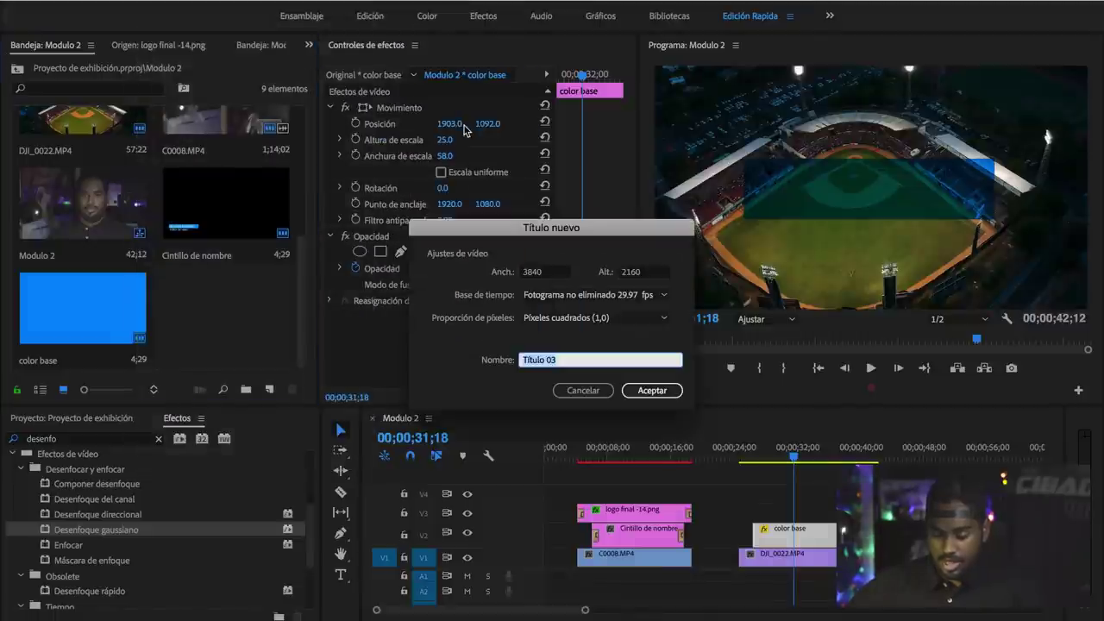
click(649, 390)
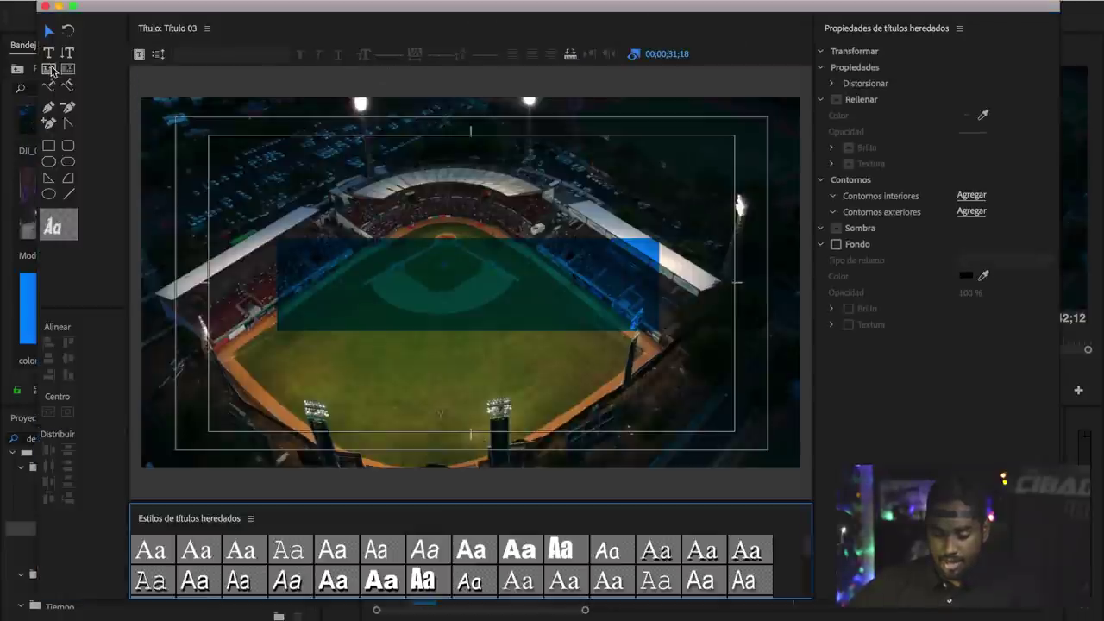
Add a text box across the banner reading 'Juego 1' and centre-align it.
click(49, 55)
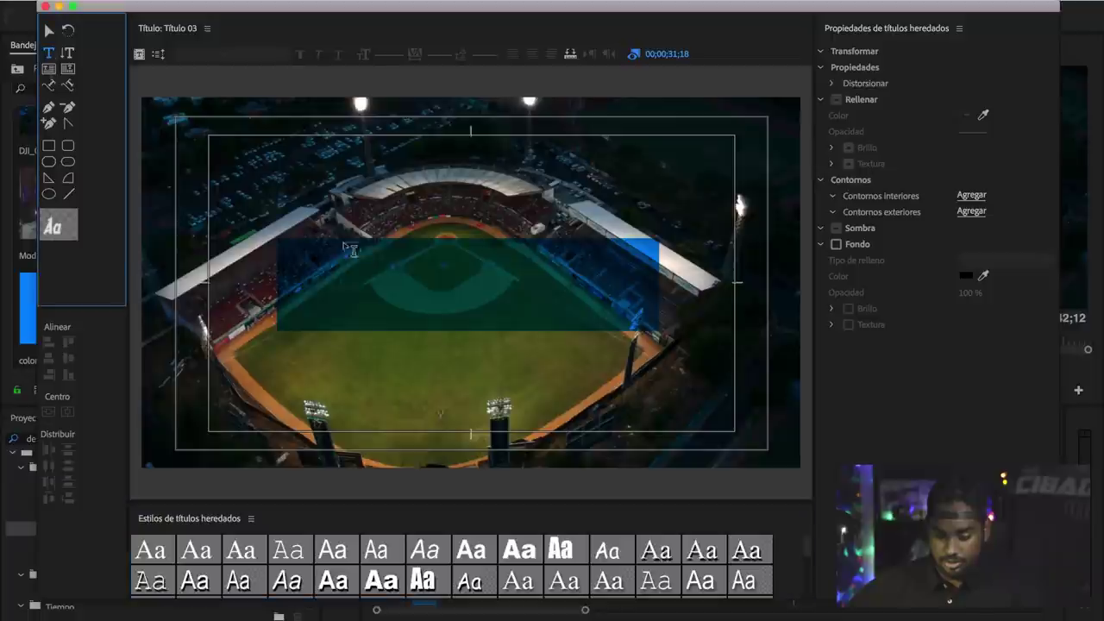
drag(315, 251, 625, 318)
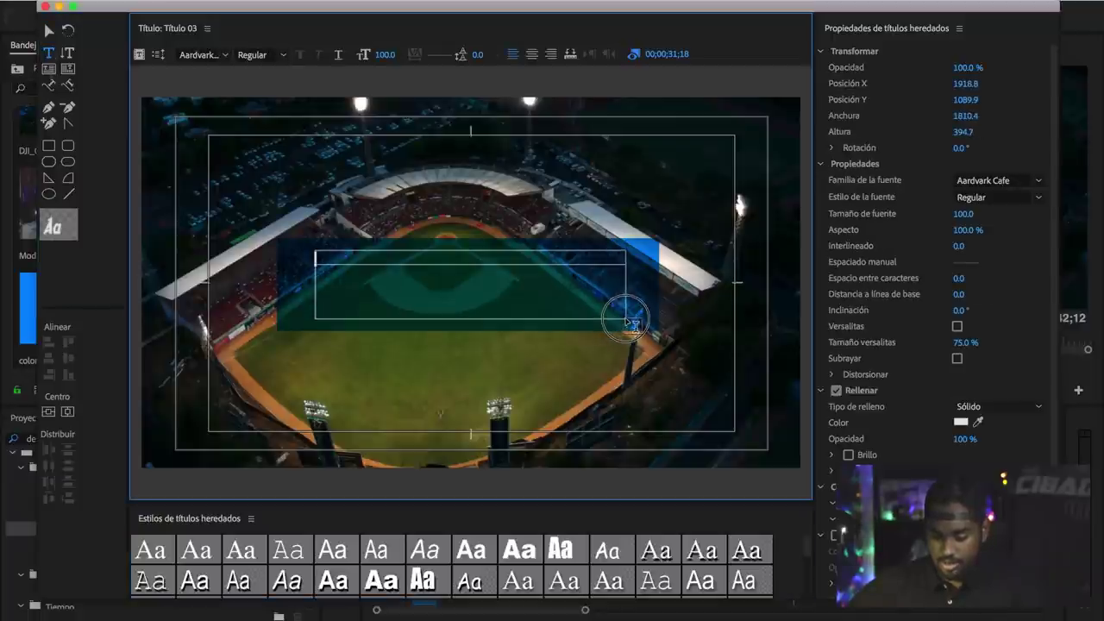
text(Jueg)
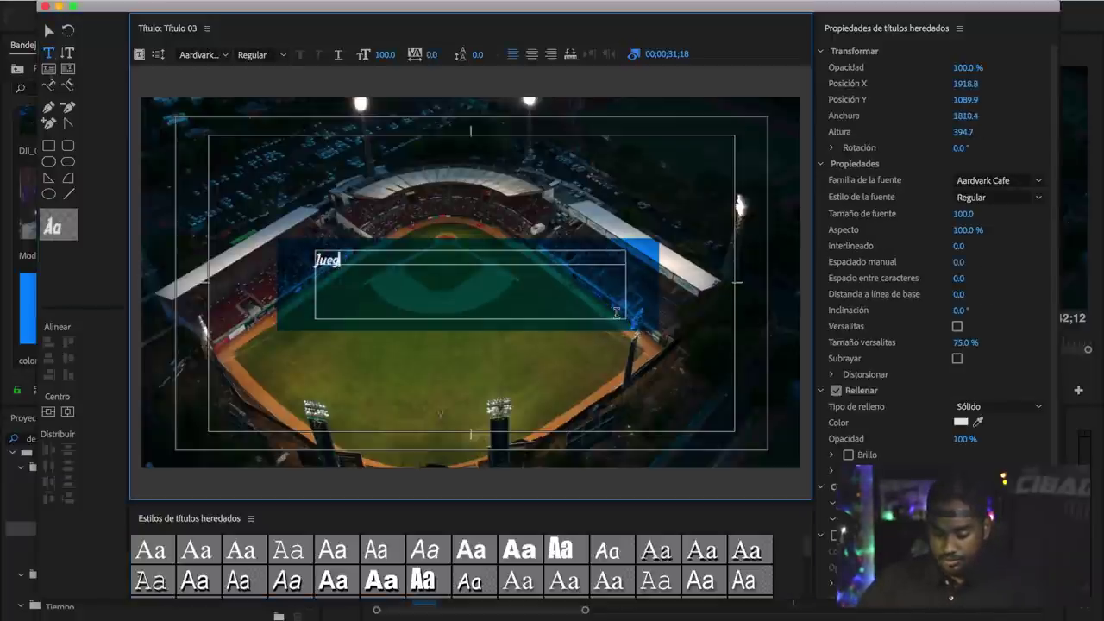
key(ctrl+a)
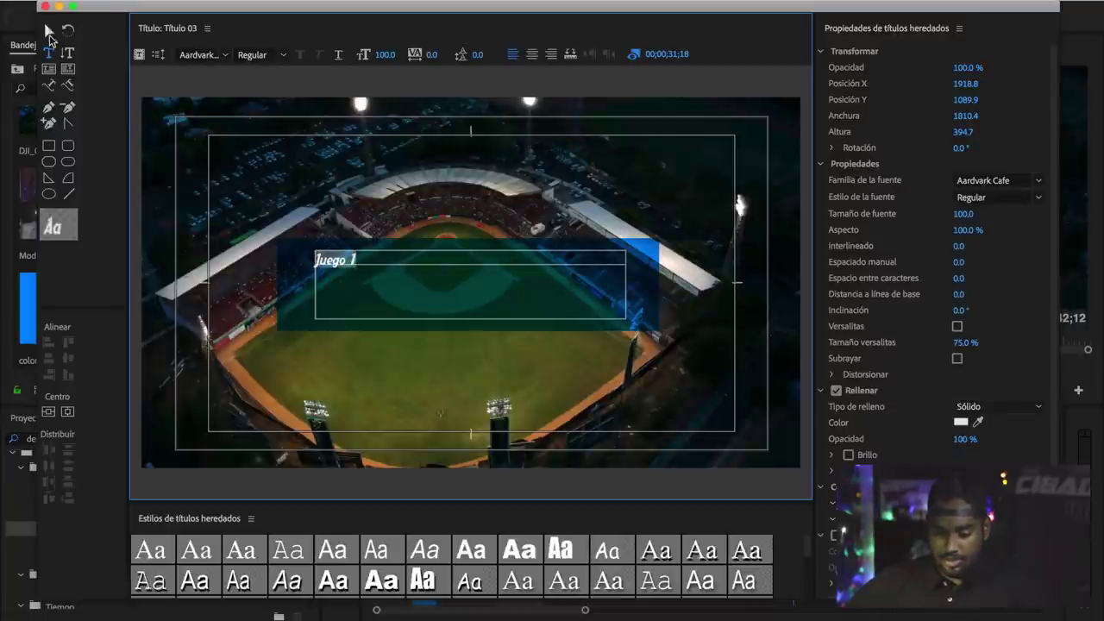
click(49, 32)
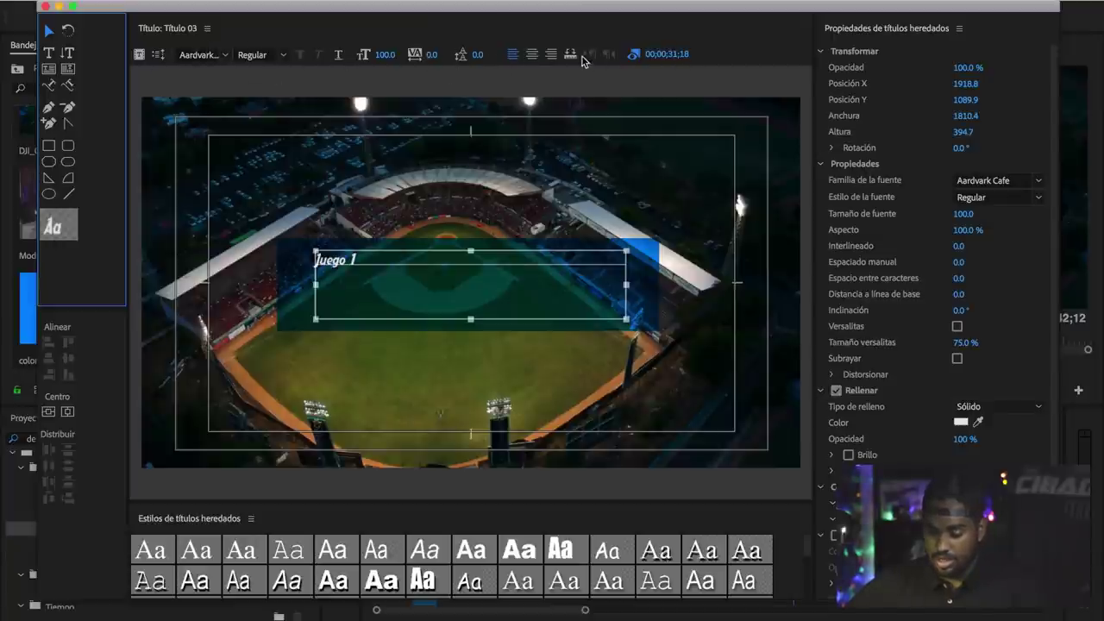
click(531, 54)
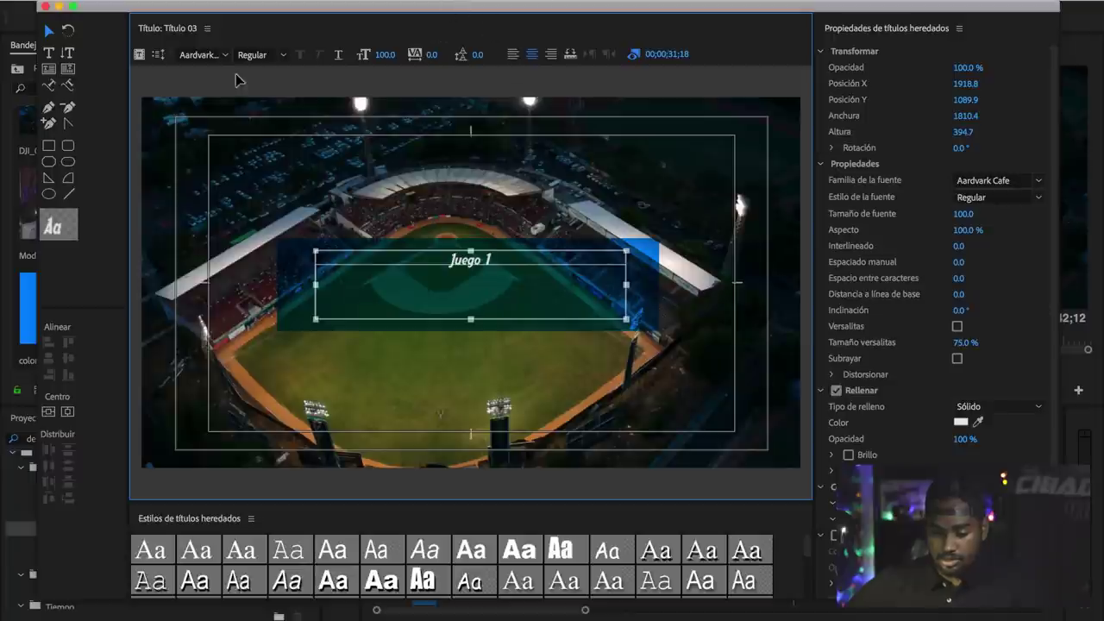
click(51, 36)
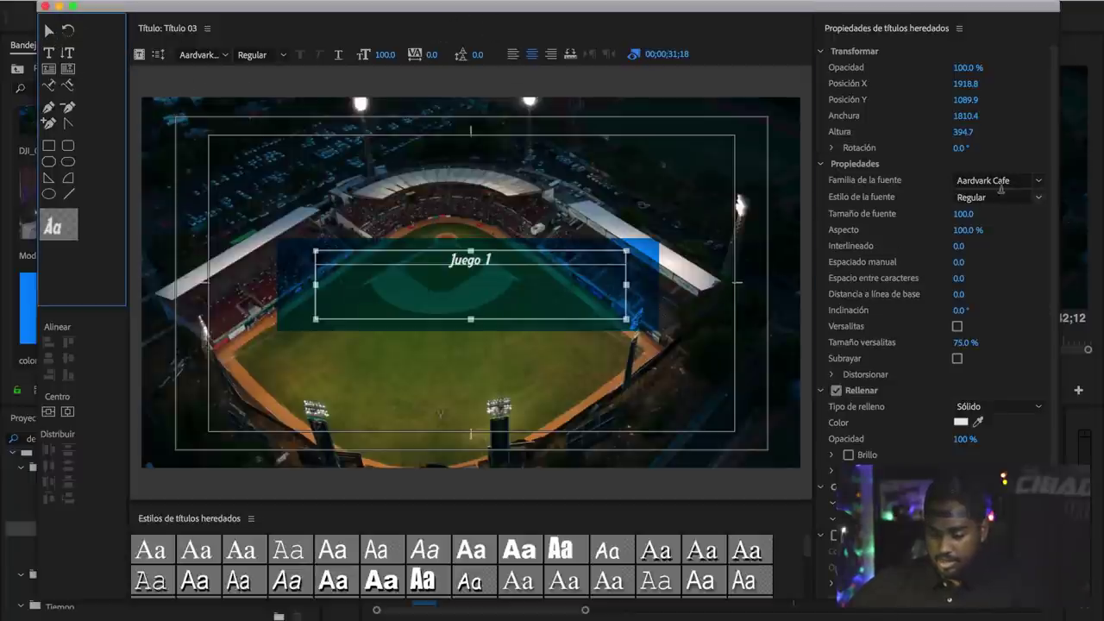
Try the COCOGOOSE font on the title at size 148.
click(1039, 182)
scroll(964, 278, down, 1)
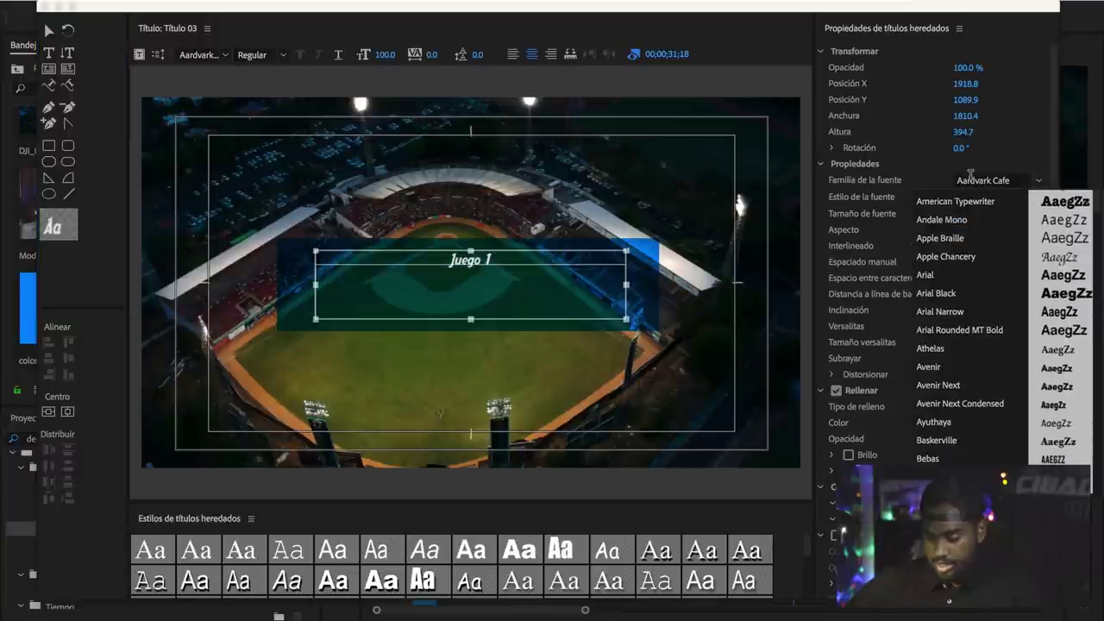
click(970, 181)
text(coco)
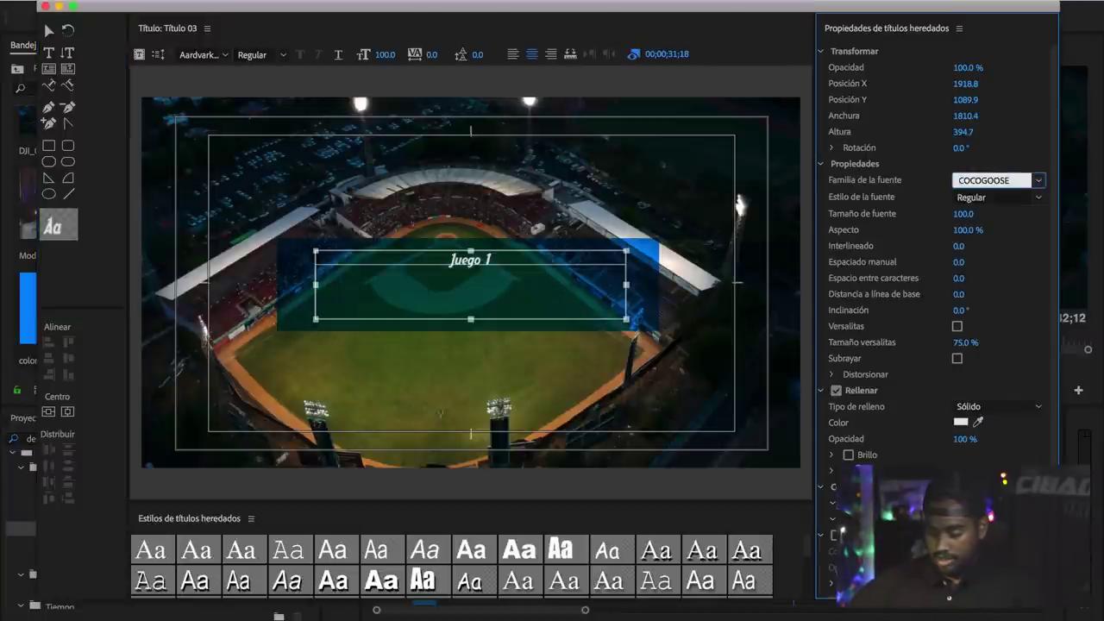
key(Return)
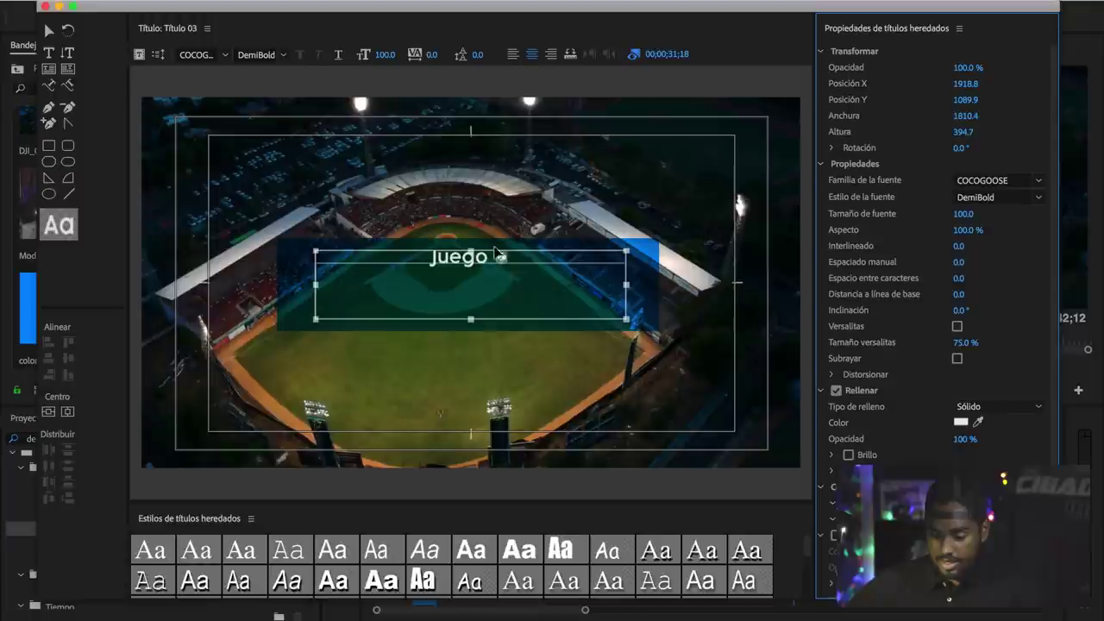
drag(960, 214, 1002, 213)
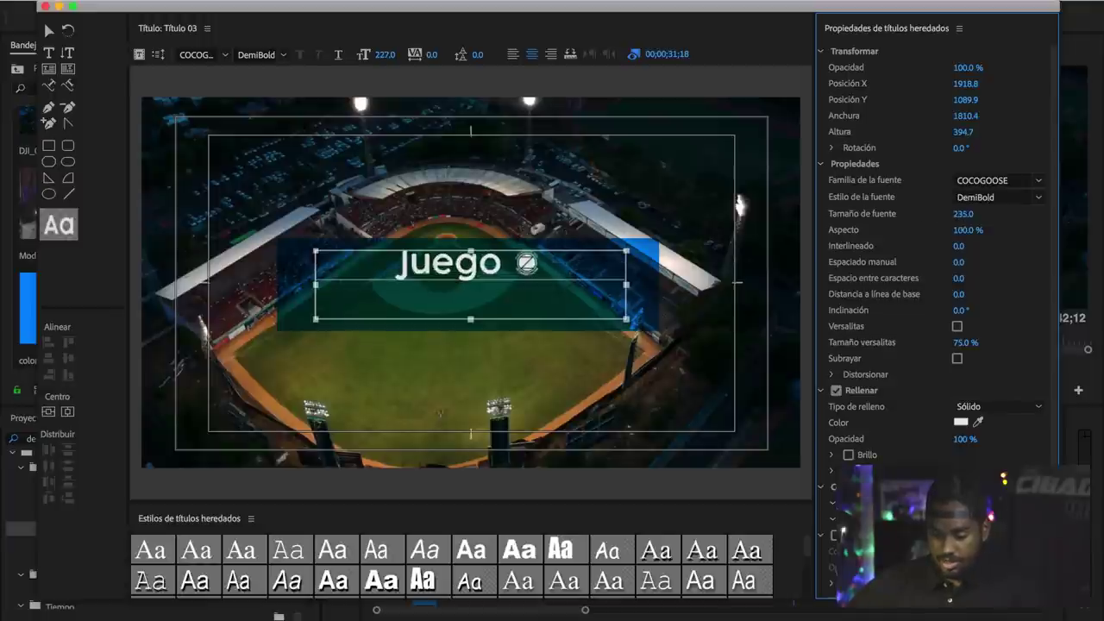
Set 'Juego 1' in Dosis Bold at size 261.
double_click(498, 264)
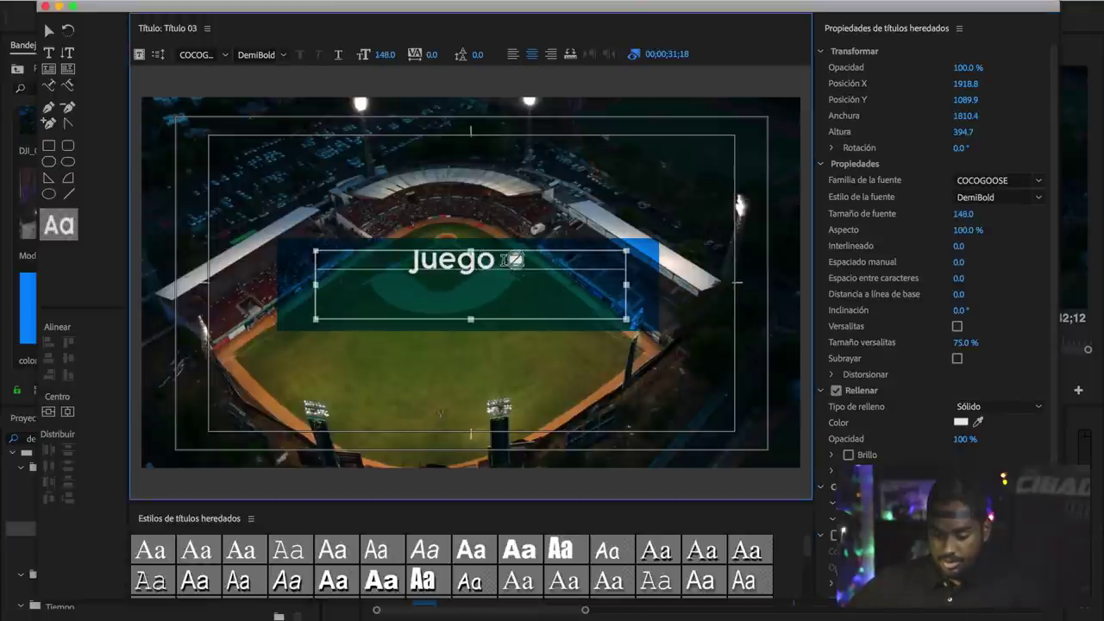
click(975, 180)
text(Dosis)
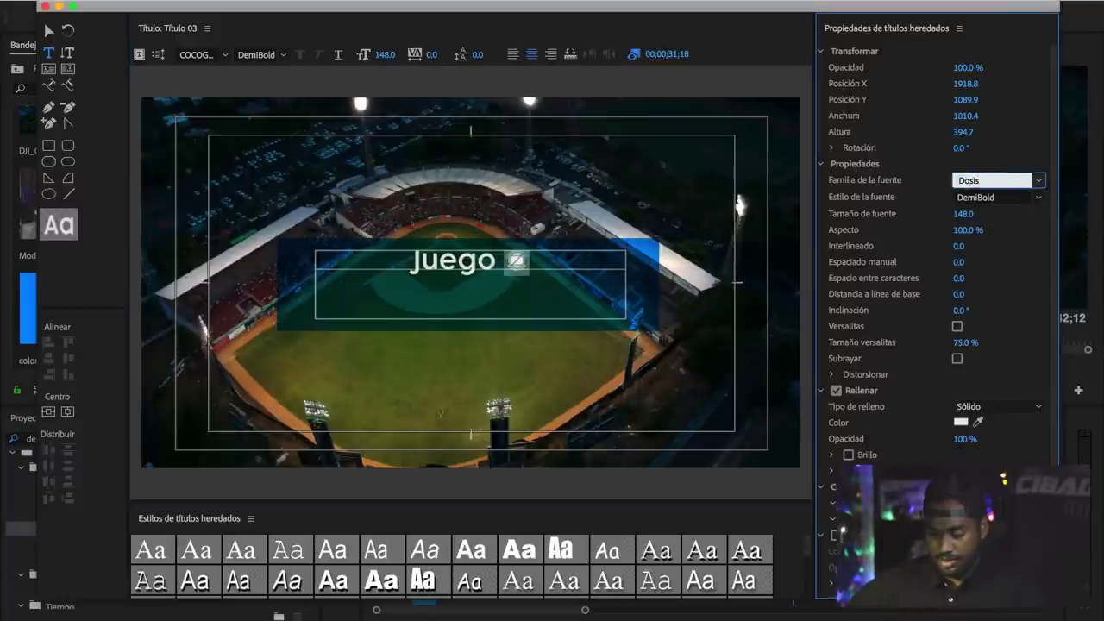
key(Return)
click(1039, 197)
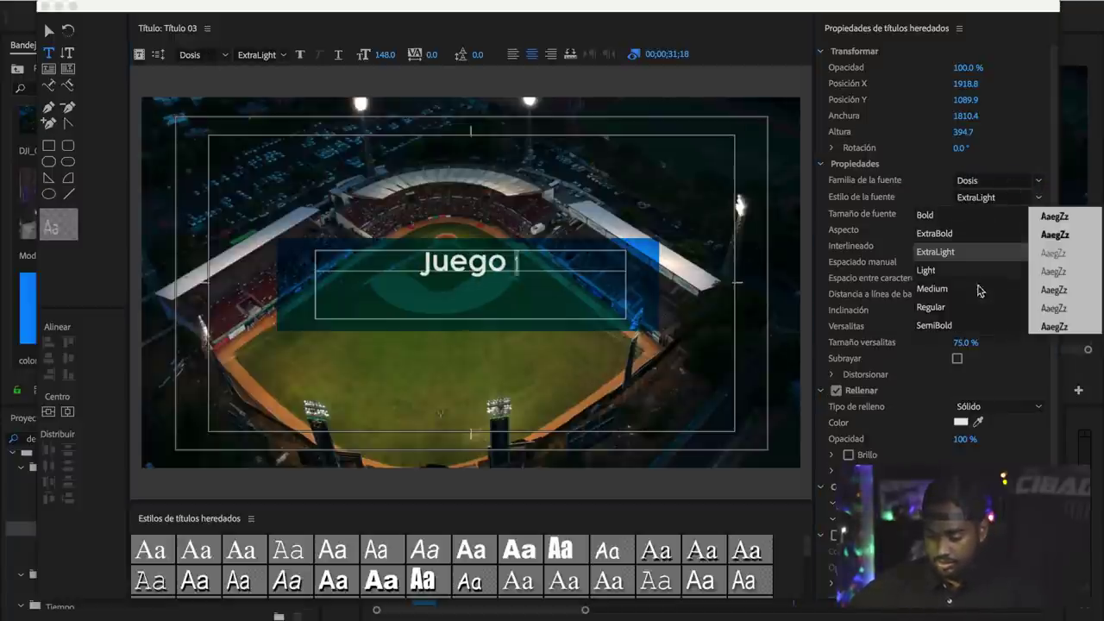
click(924, 214)
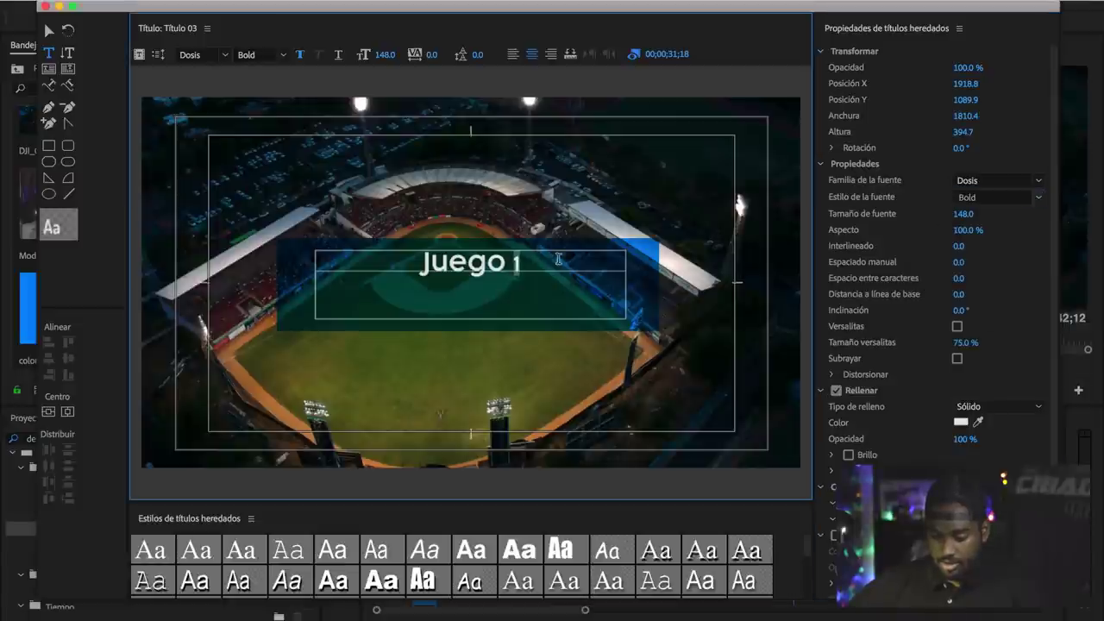
click(350, 262)
drag(962, 213, 717, 192)
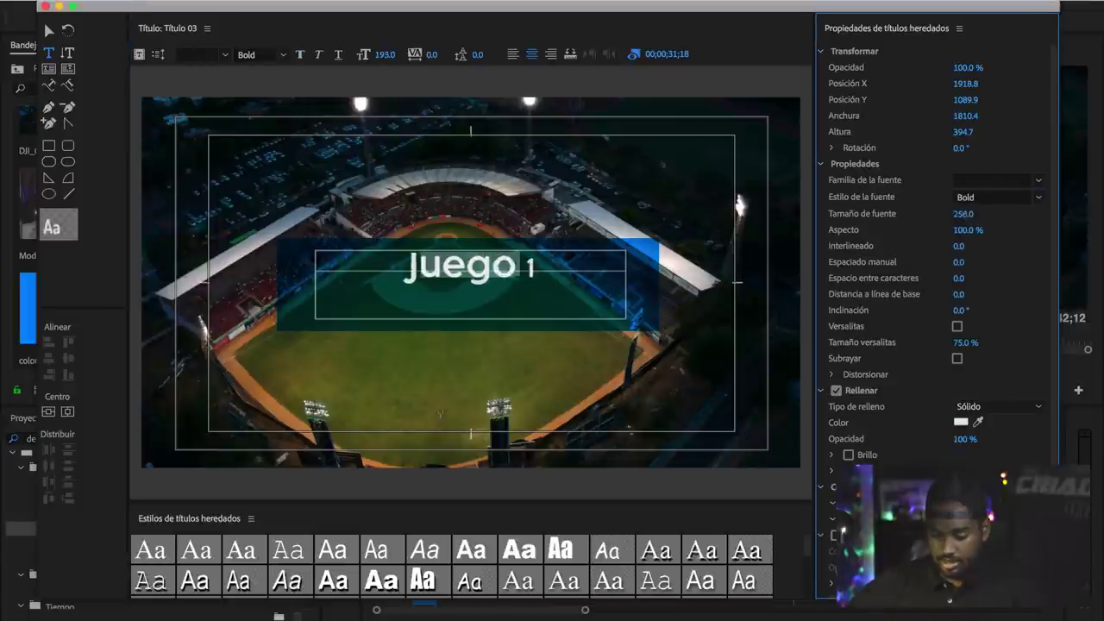
Trim the text box and place a 101-point copy of 'Juego 1' just beneath it.
click(48, 31)
click(477, 310)
drag(471, 319, 472, 298)
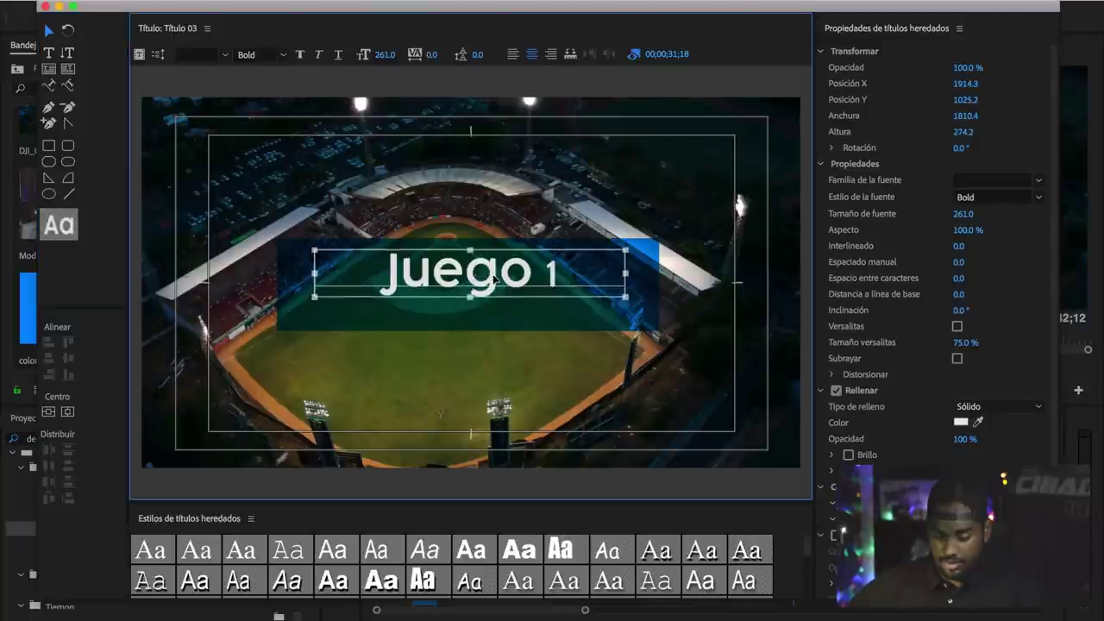
drag(498, 275, 499, 326)
drag(962, 213, 896, 213)
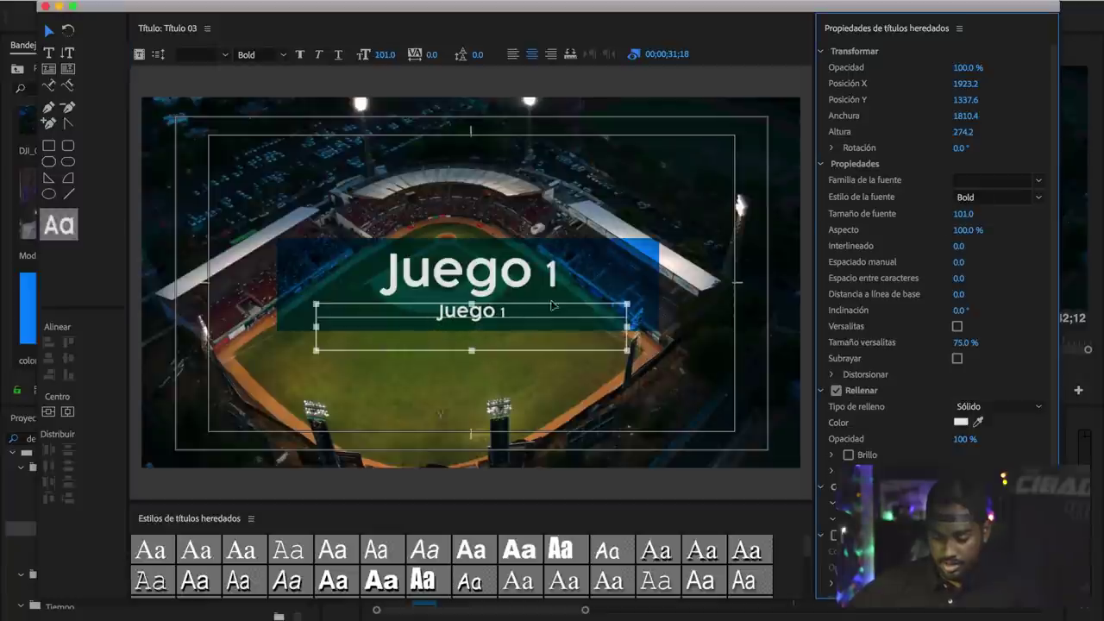
click(463, 317)
Retype the lower copy as 'San Francisco de macoris' and nudge it into place below 'Juego 1'.
double_click(463, 318)
key(ctrl+a)
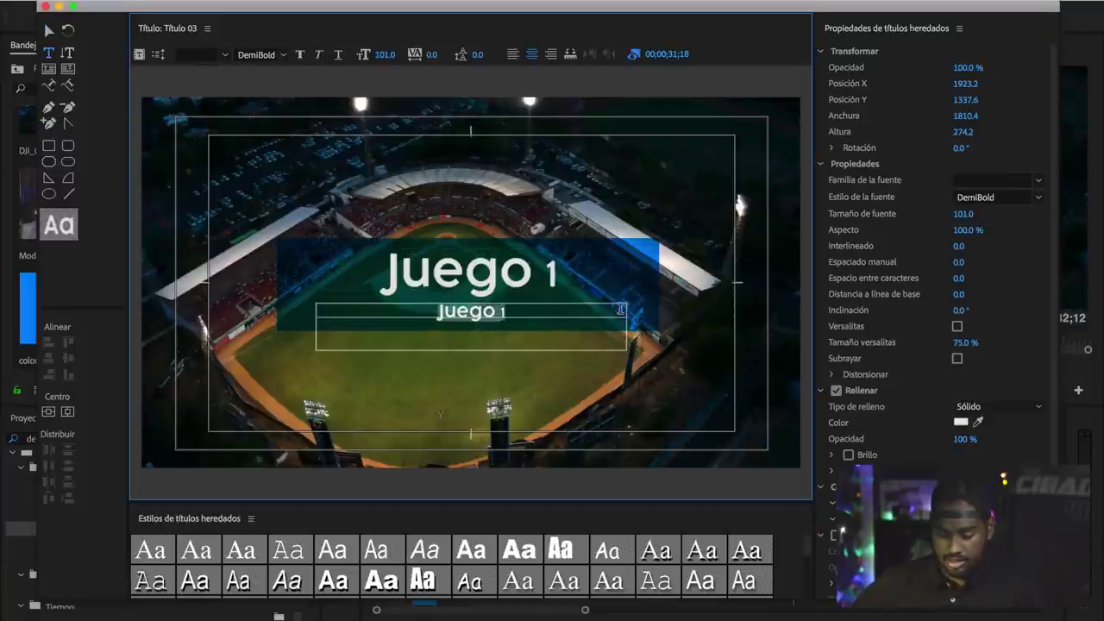
text(San Francisco de macoris)
click(48, 30)
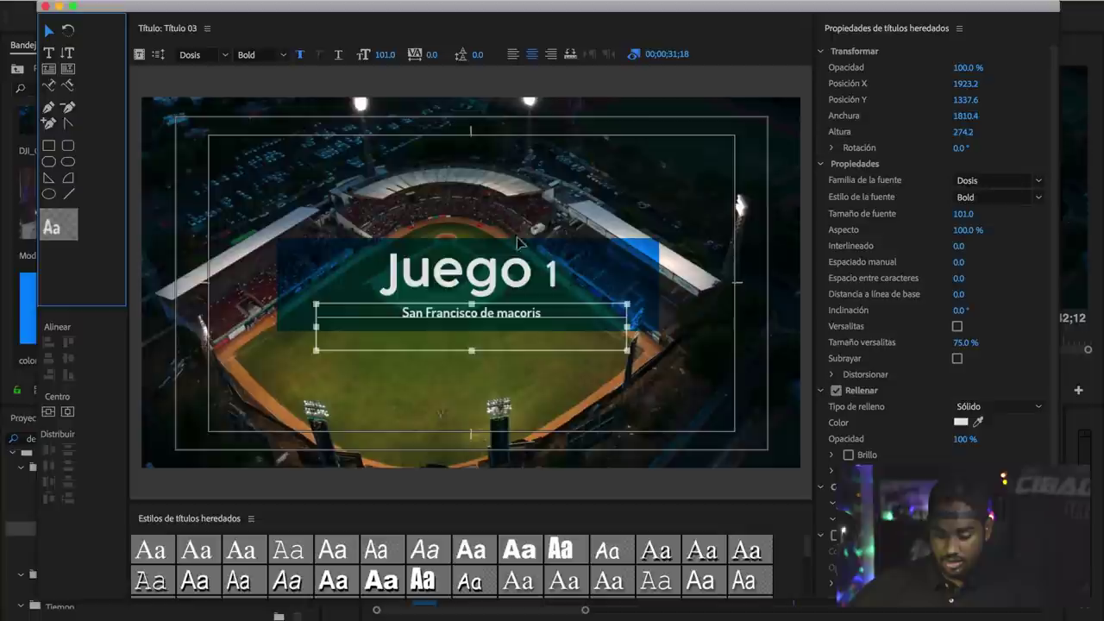
drag(506, 329, 502, 325)
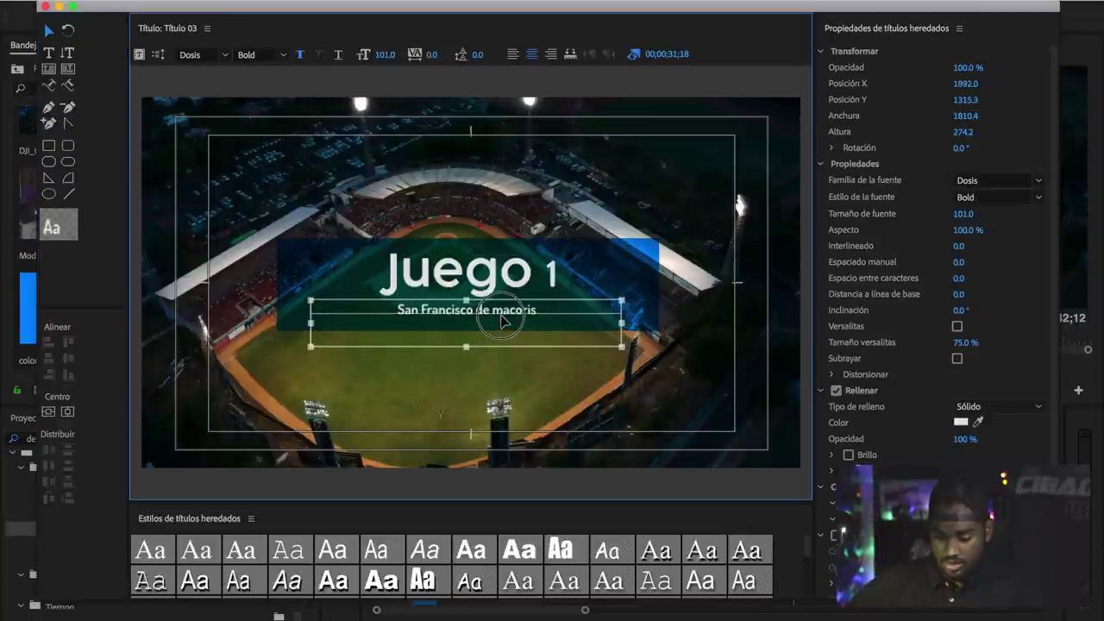
click(466, 270)
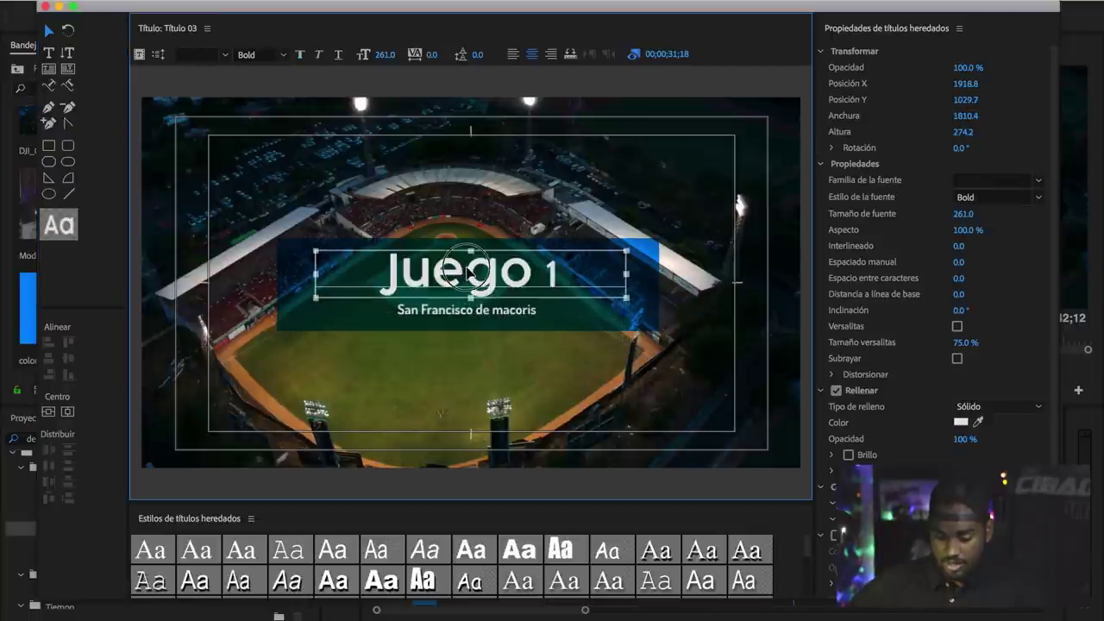
click(461, 314)
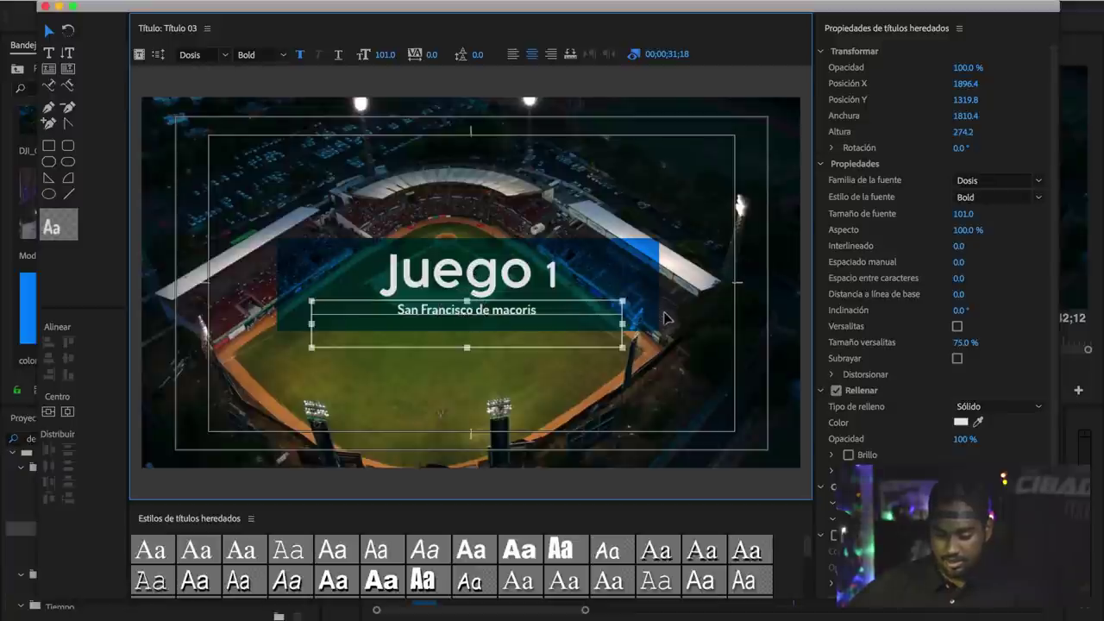
click(304, 260)
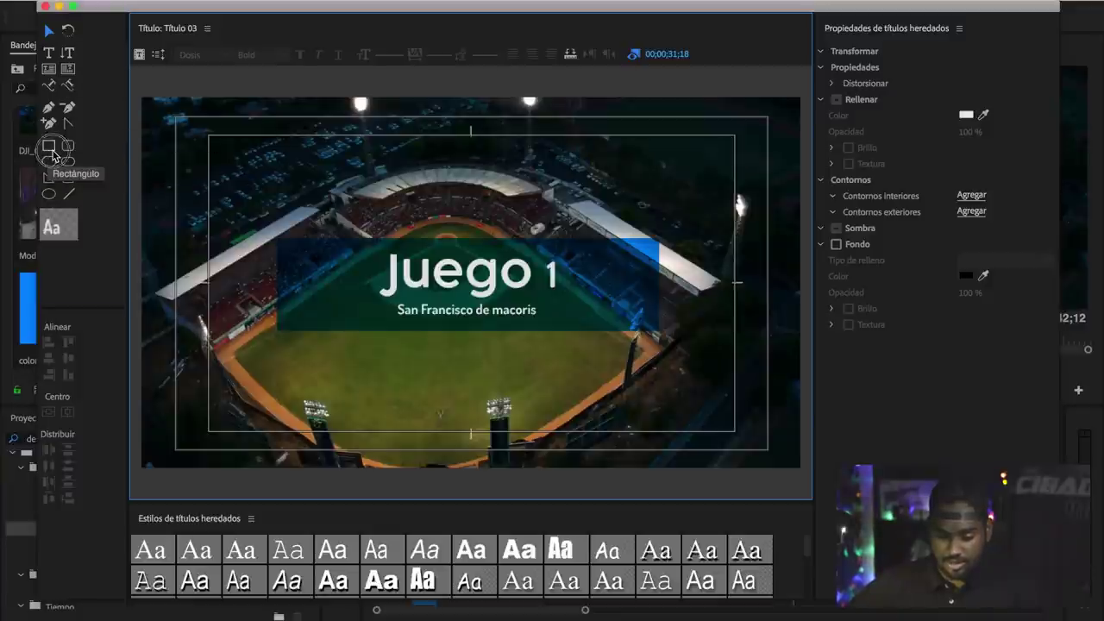
Draw a rectangle over both title lines, remove its fill and add an outer stroke.
click(48, 146)
mouse_move(271, 234)
mouse_down()
mouse_move(606, 308)
mouse_move(660, 332)
mouse_up()
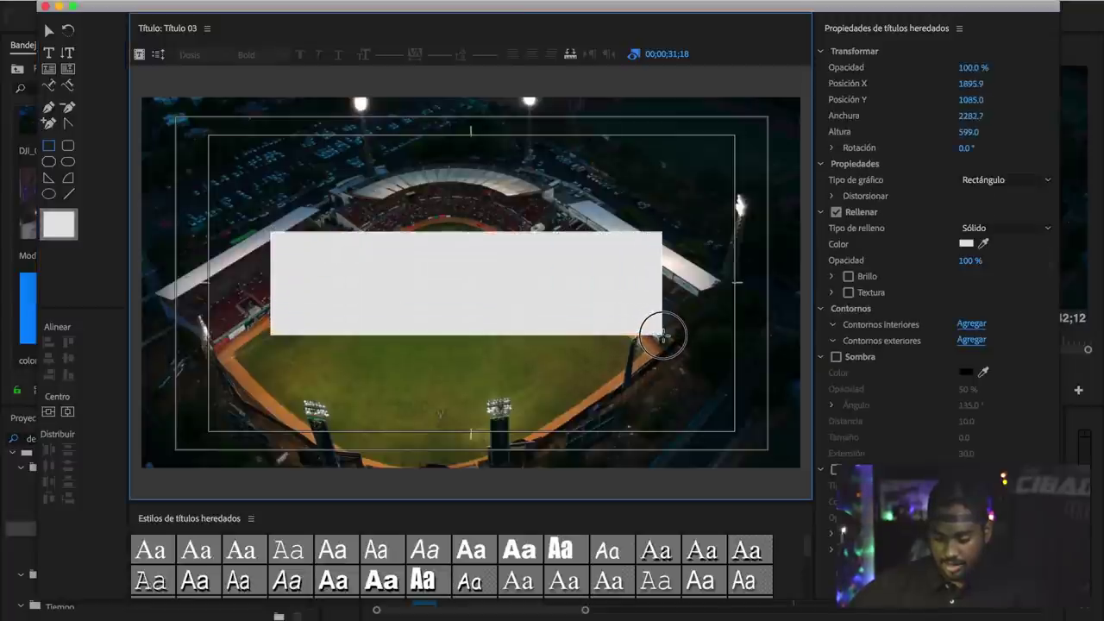
drag(661, 333, 664, 336)
click(49, 31)
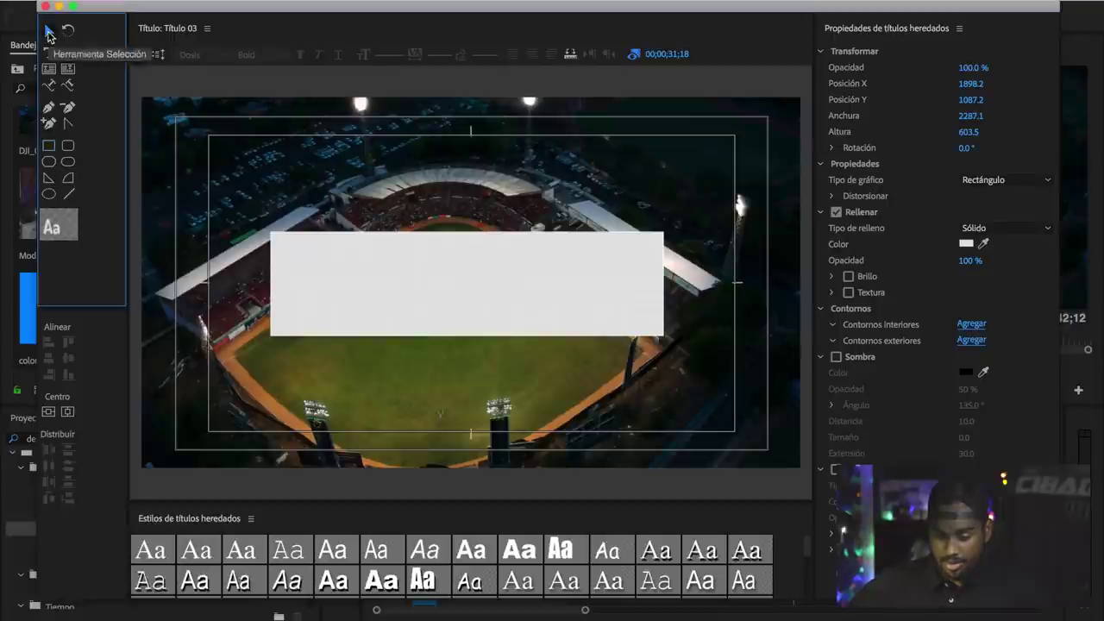
click(546, 280)
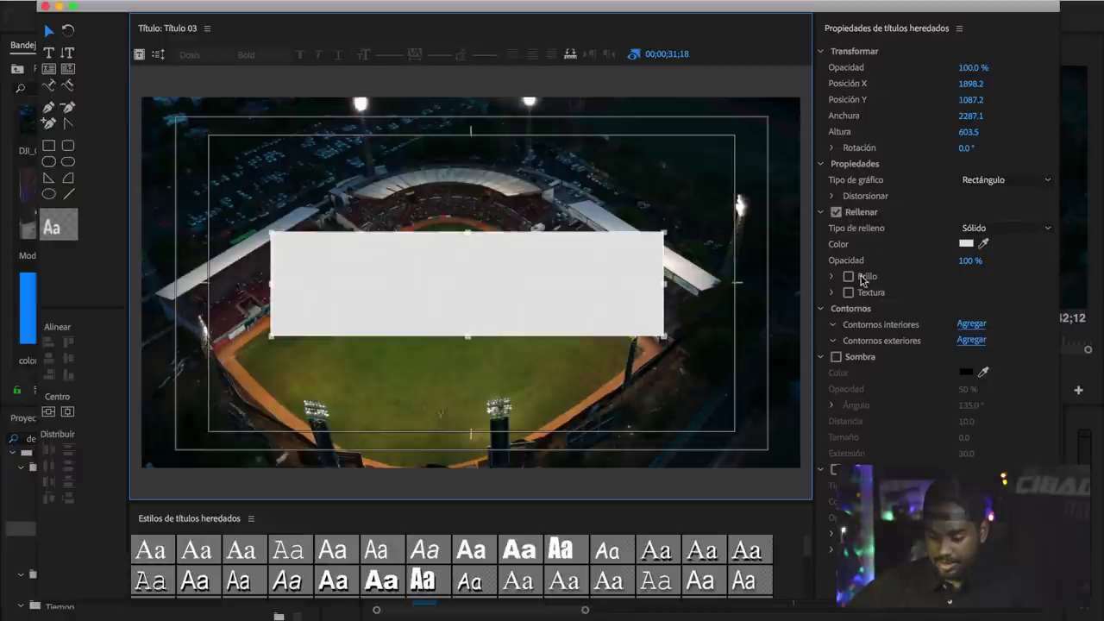
click(835, 212)
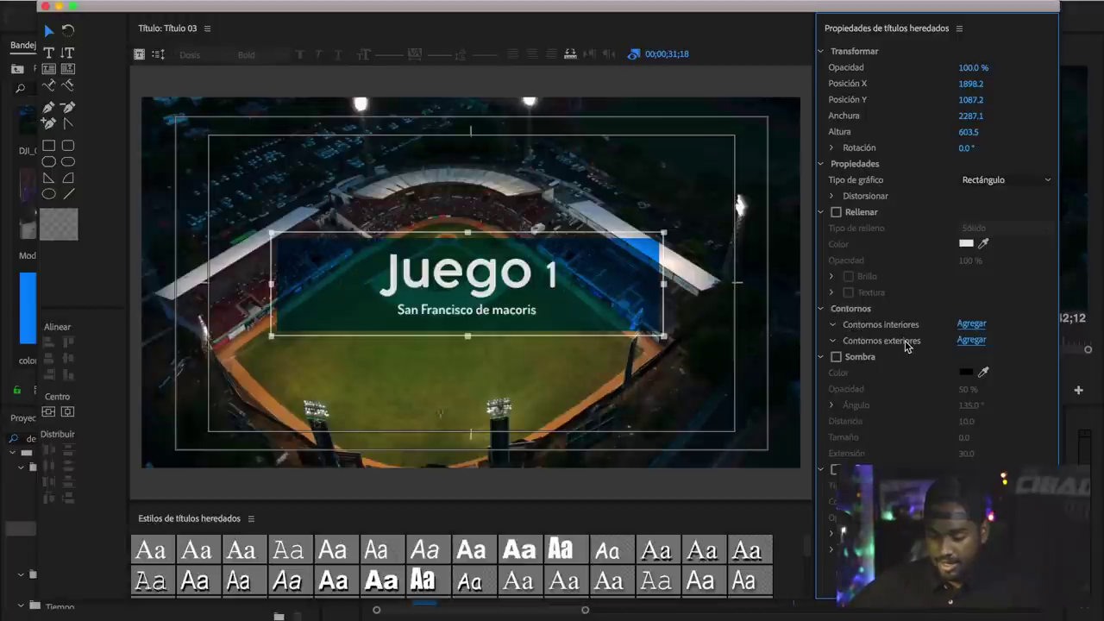
click(971, 340)
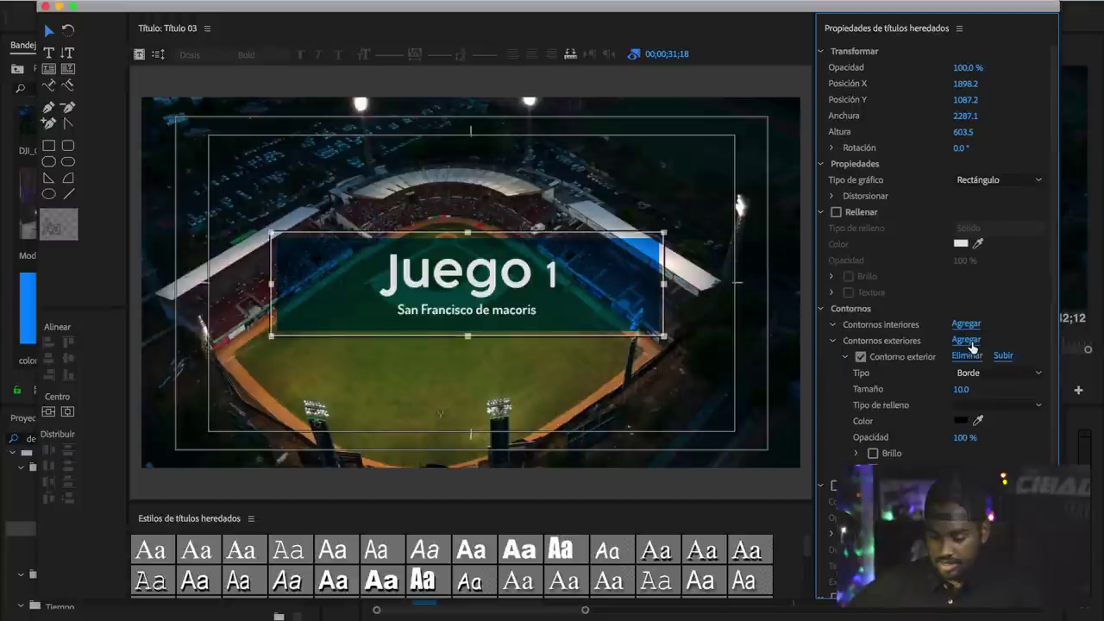
Colour the rectangle's outer outline white (FFFEFE), keeping the box in its original place.
click(960, 422)
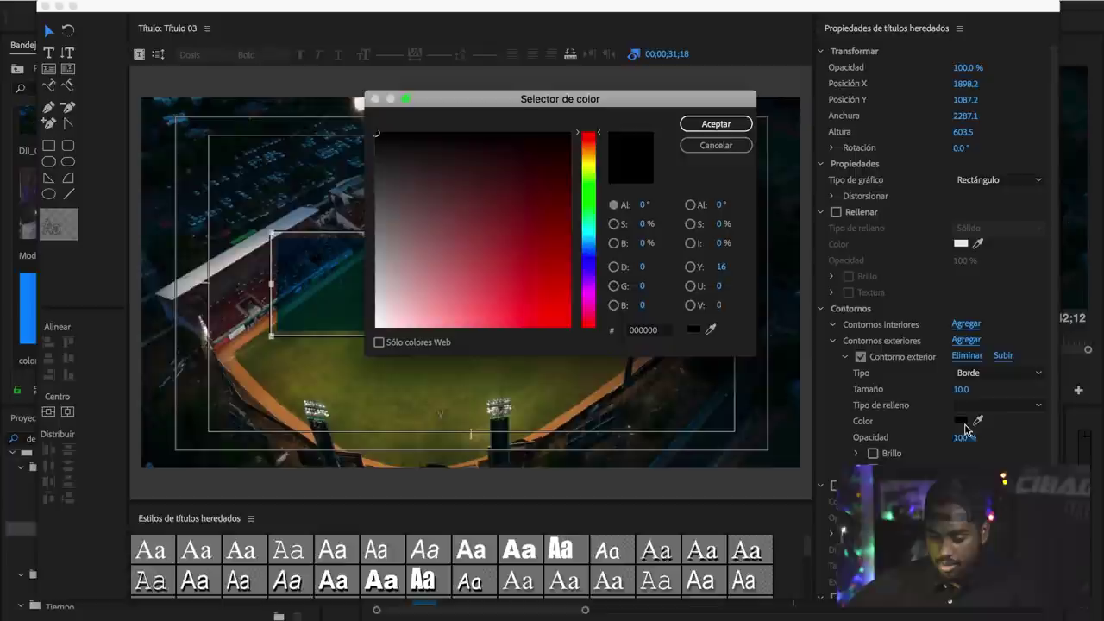
click(377, 327)
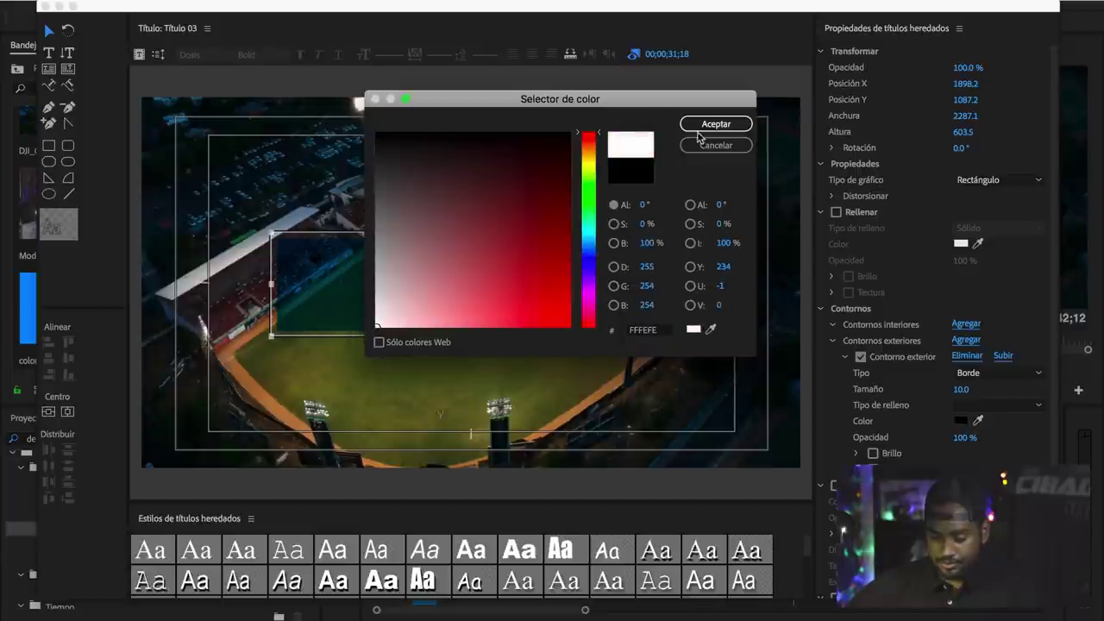
click(715, 124)
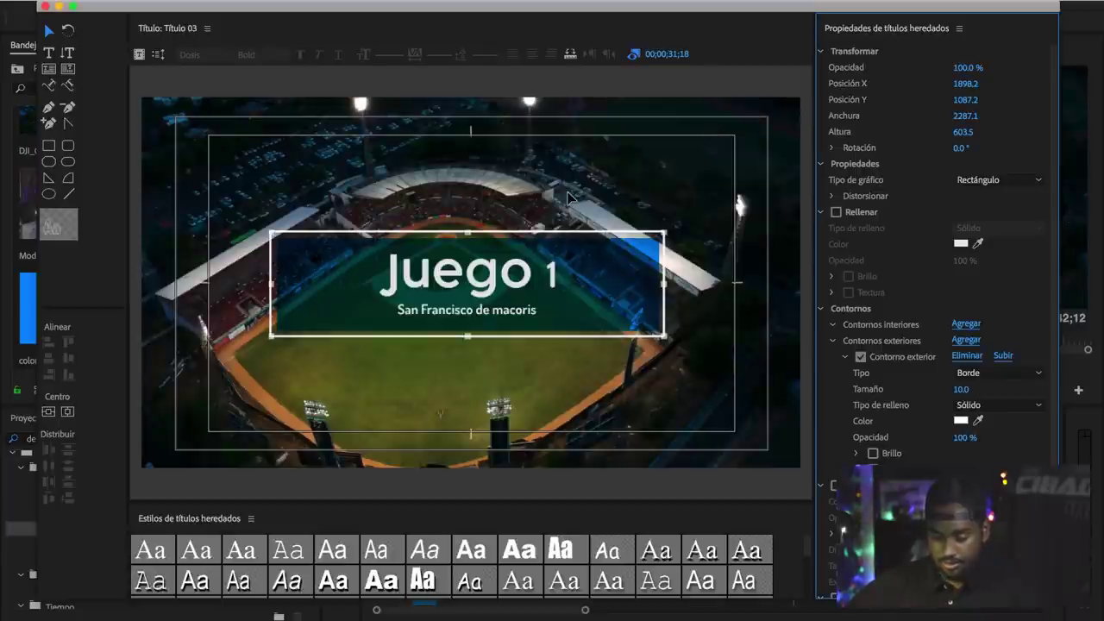
click(339, 233)
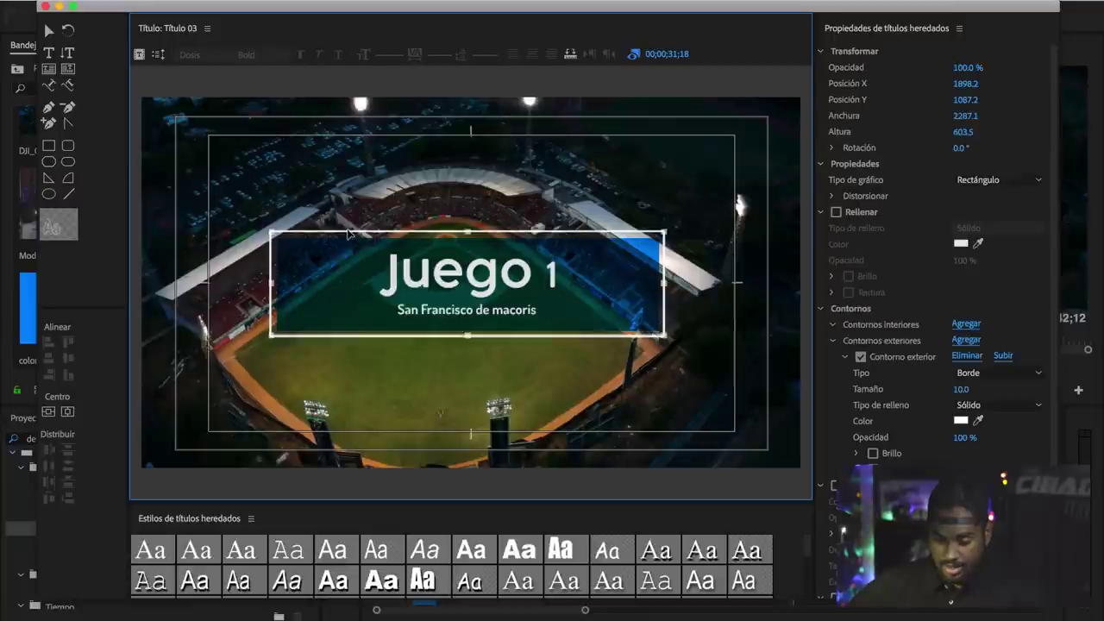
drag(338, 233, 337, 294)
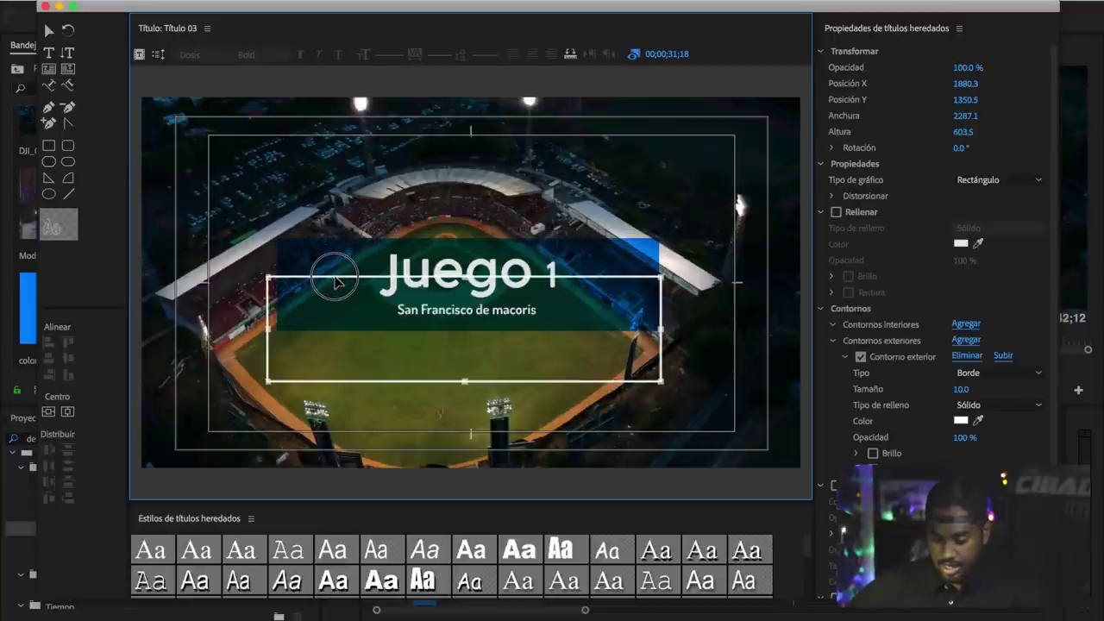
key(ctrl+z)
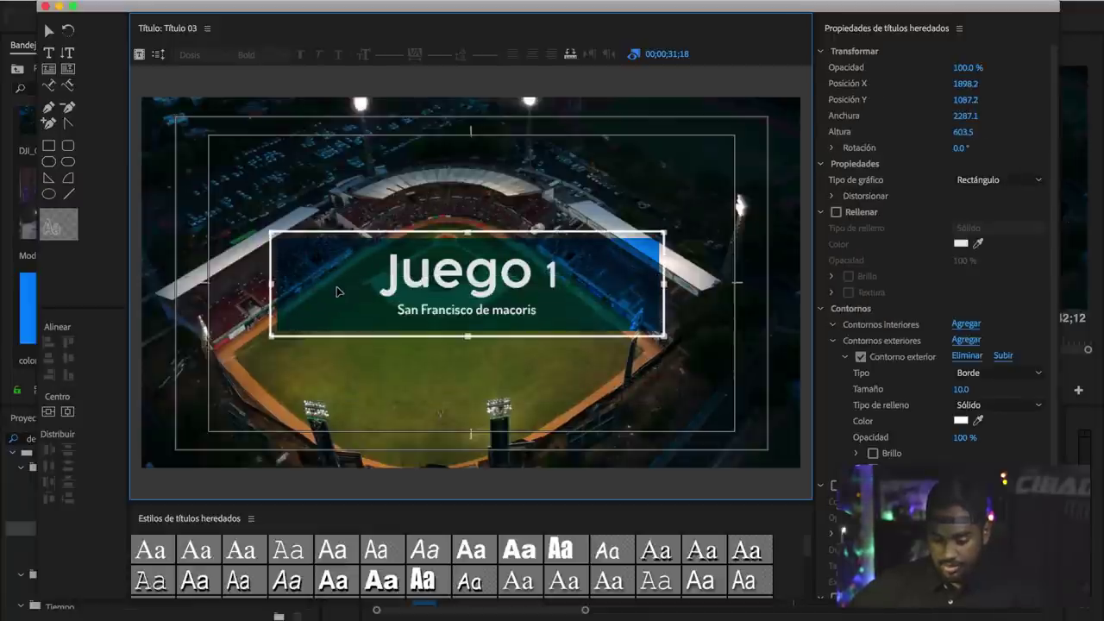
click(300, 184)
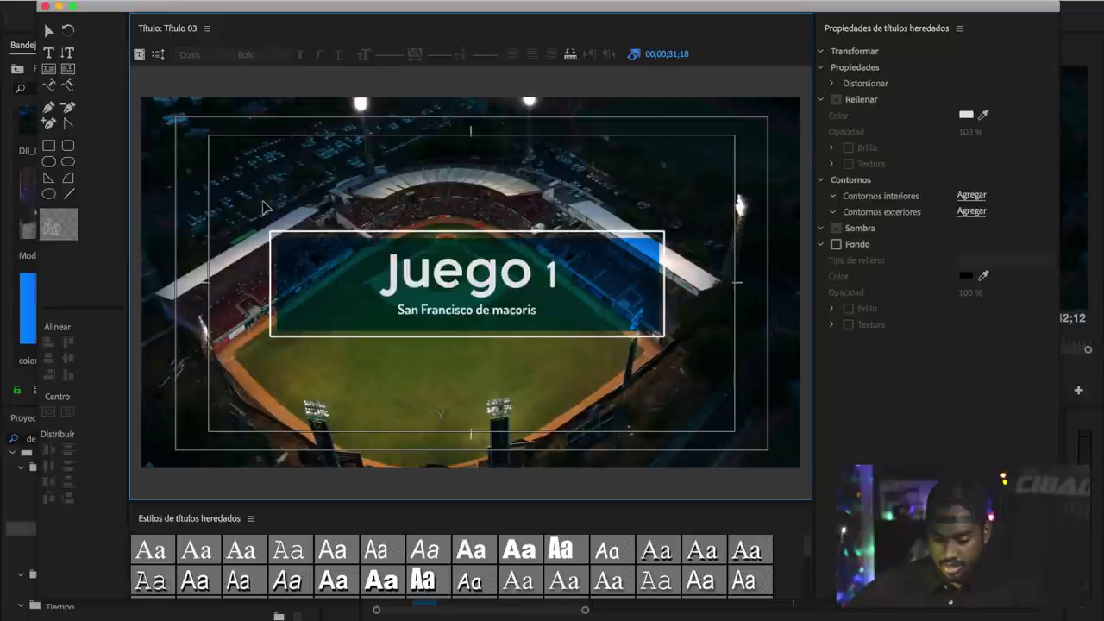
click(312, 234)
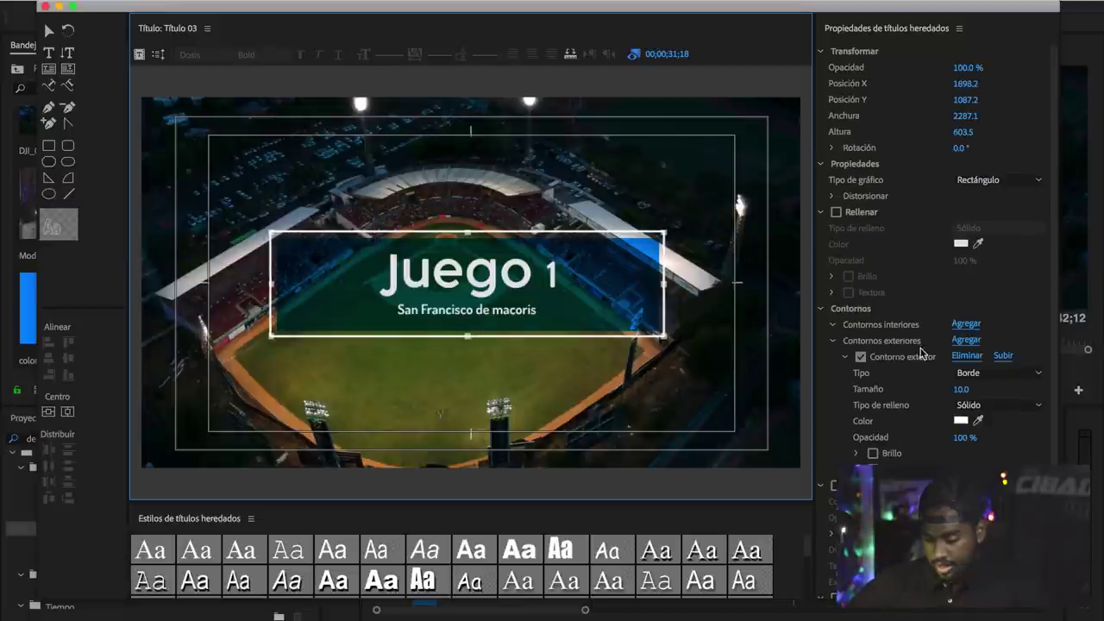
Thicken the outline to size 12 with a Sólido fill type and close the title editor.
mouse_move(957, 394)
mouse_down()
mouse_move(976, 394)
mouse_move(944, 389)
mouse_move(964, 389)
mouse_up()
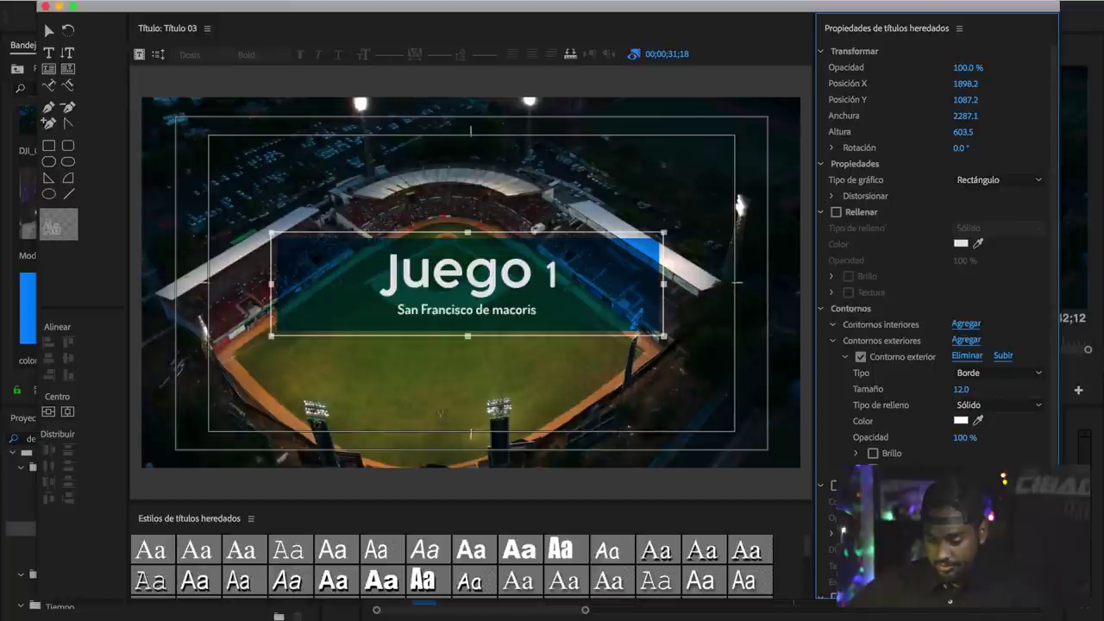
click(988, 408)
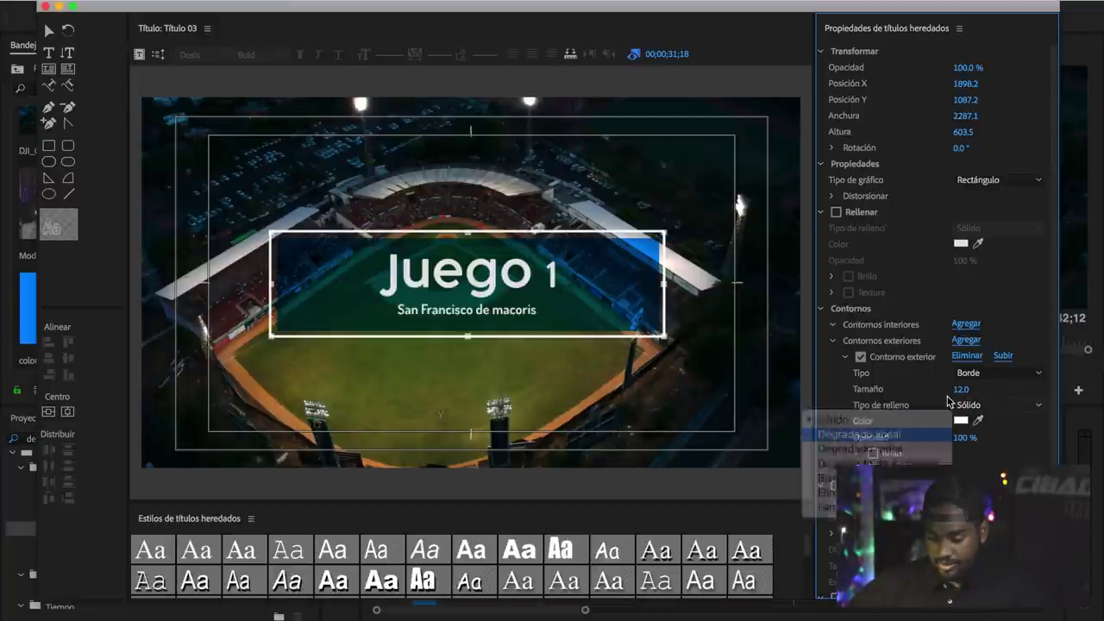
click(852, 436)
click(992, 405)
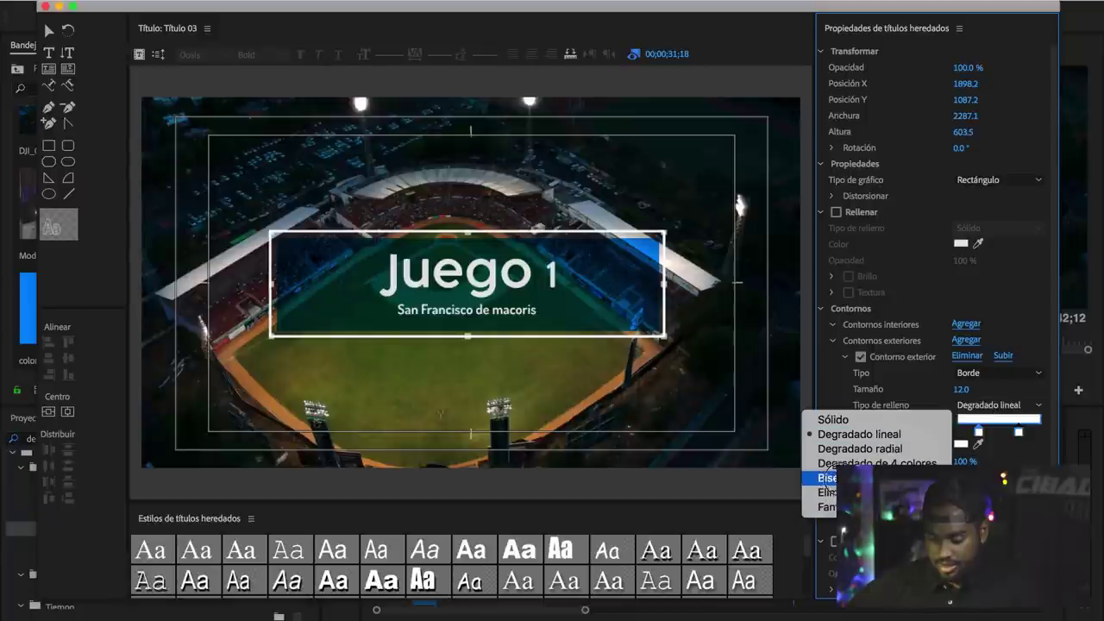
click(828, 477)
click(983, 407)
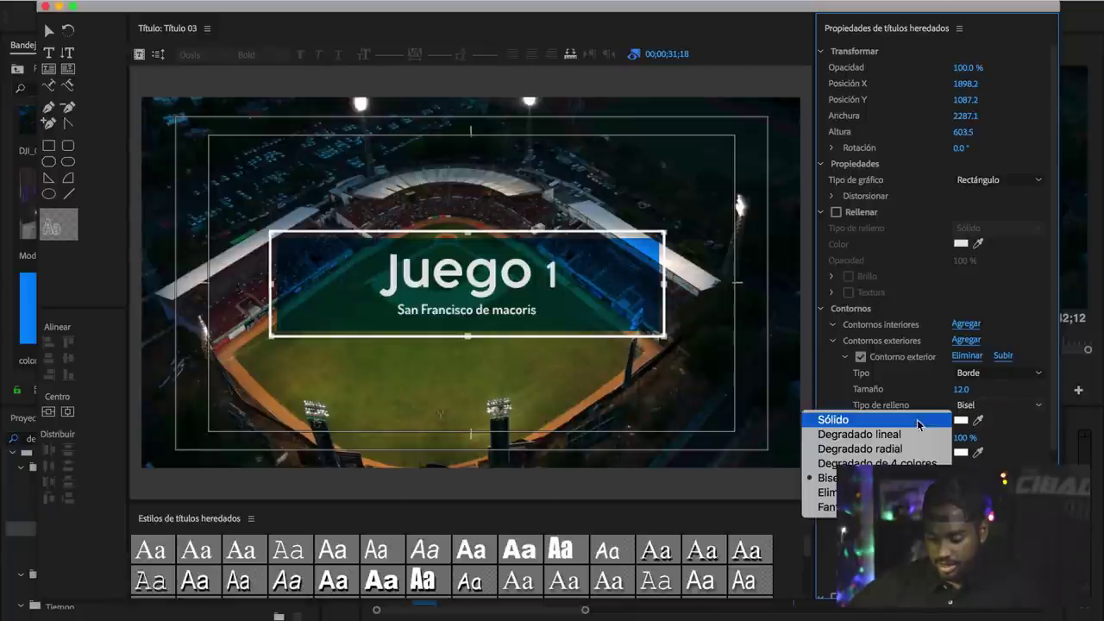
click(847, 421)
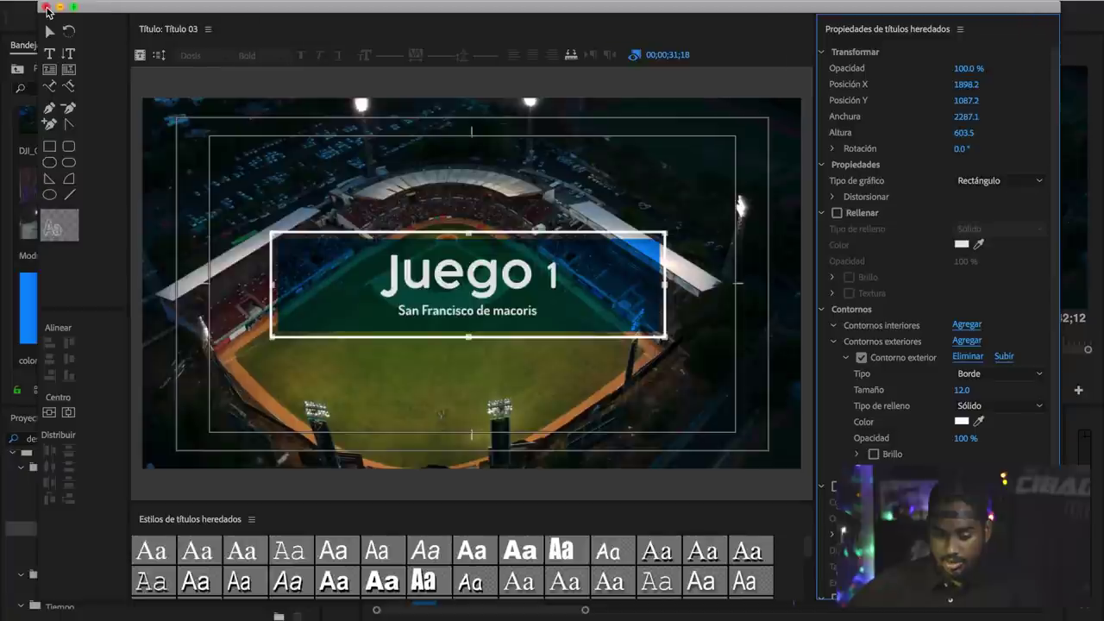
click(45, 8)
Place Título 03 on the track above color base and lengthen the clip.
click(215, 300)
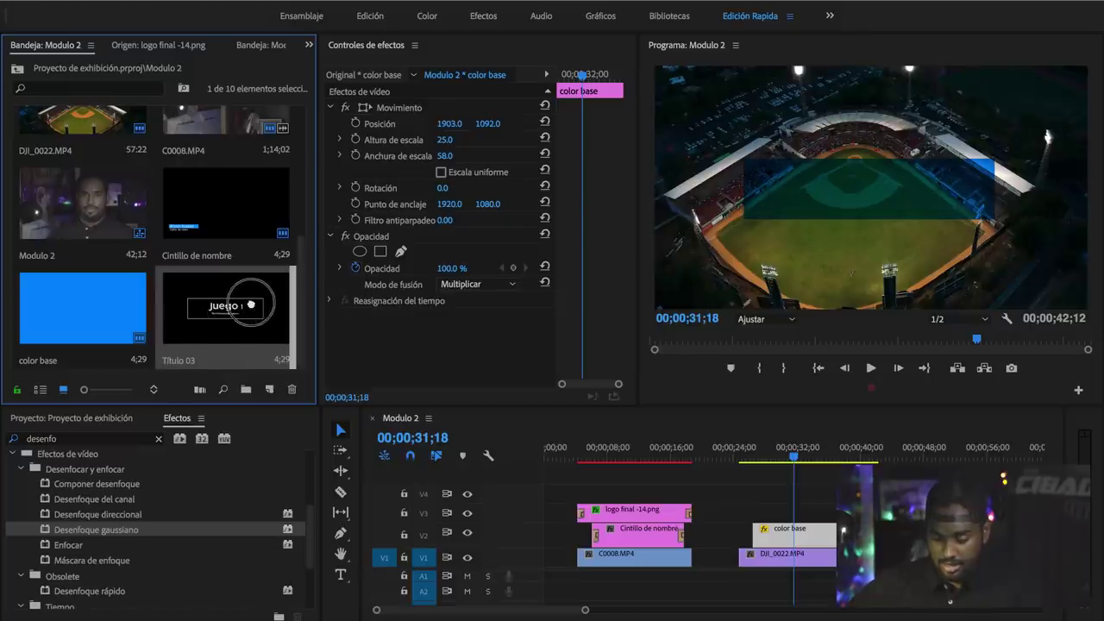
drag(211, 306, 770, 477)
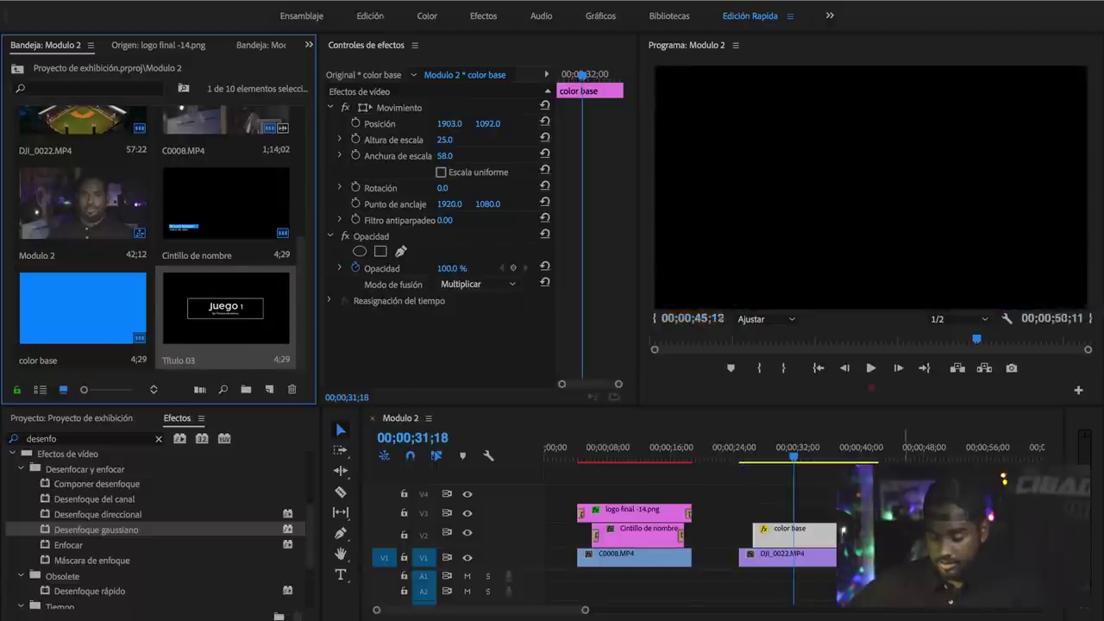
click(764, 455)
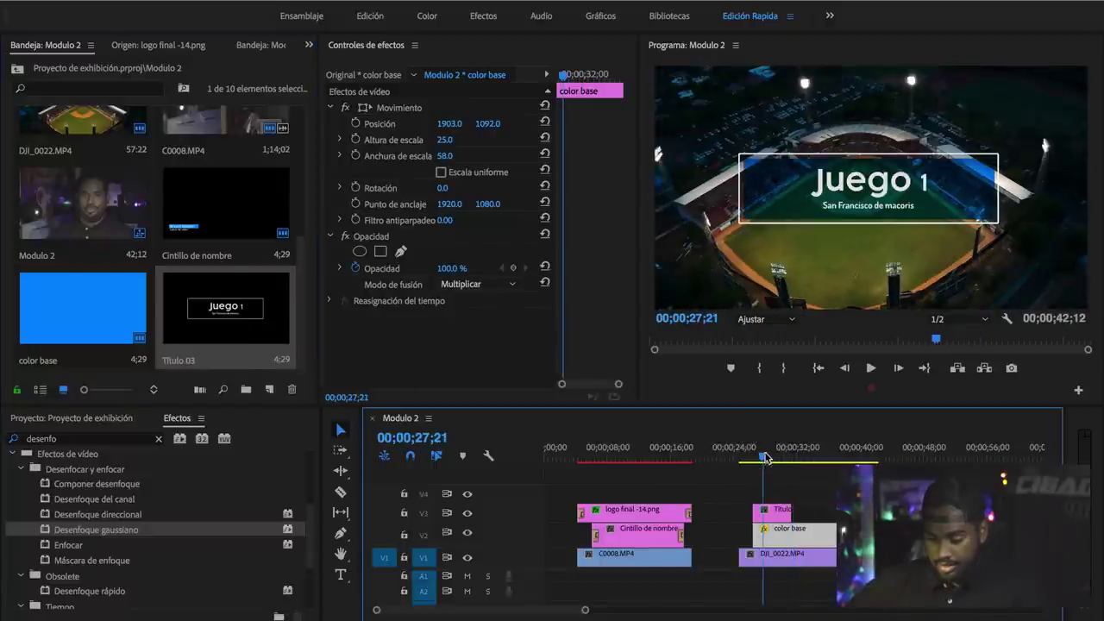
drag(786, 502, 836, 509)
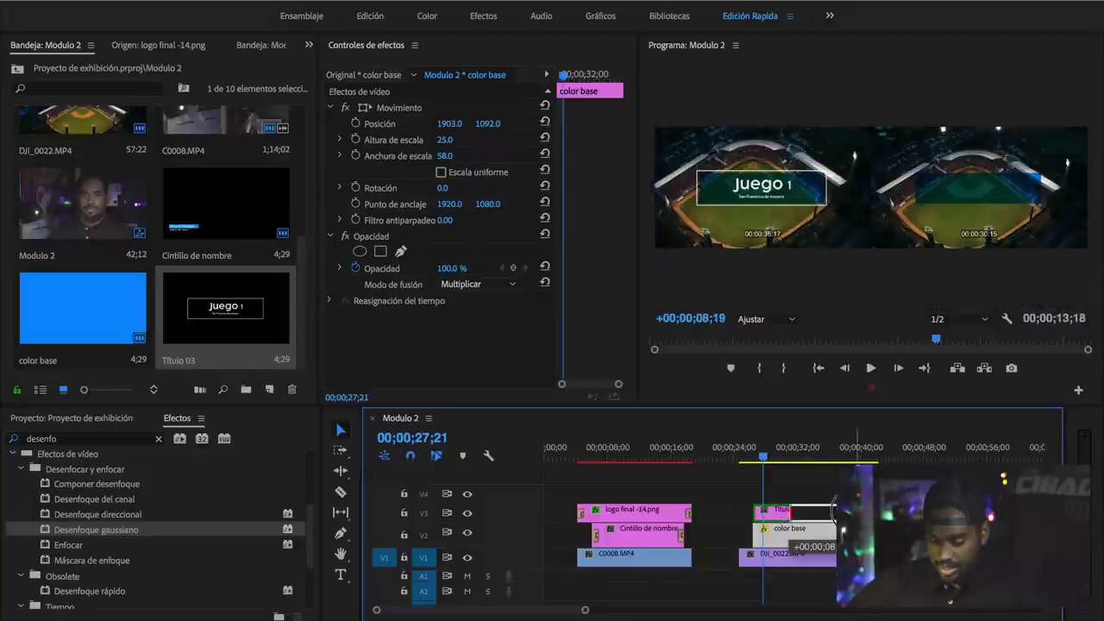
Play the sequence from 00;00;29;10 to preview the title over the footage.
click(777, 455)
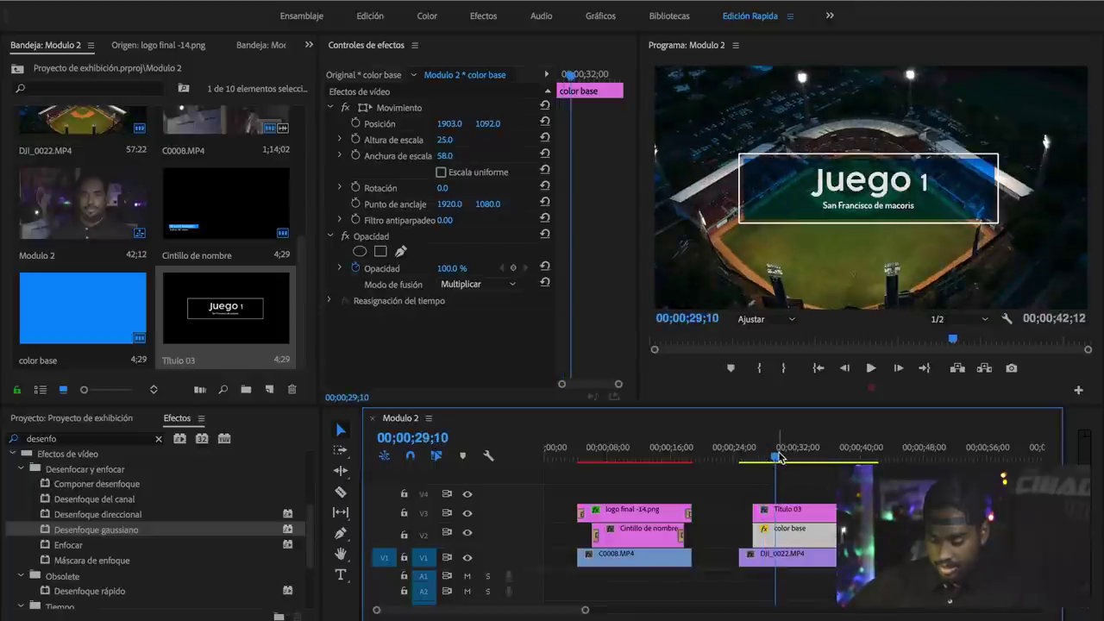
key(space)
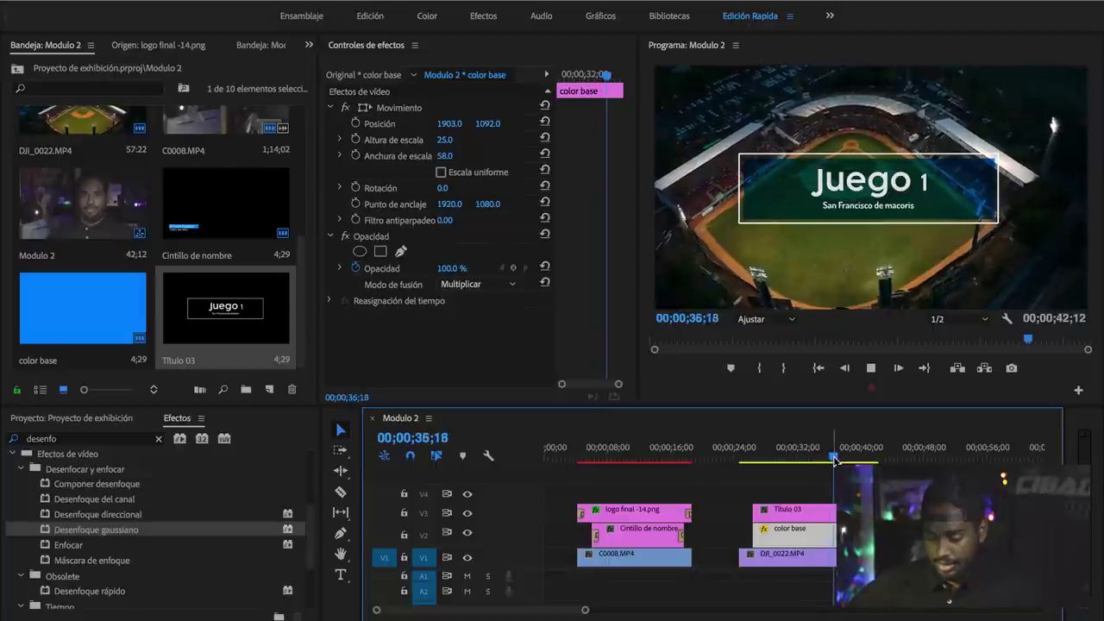
drag(835, 458, 621, 459)
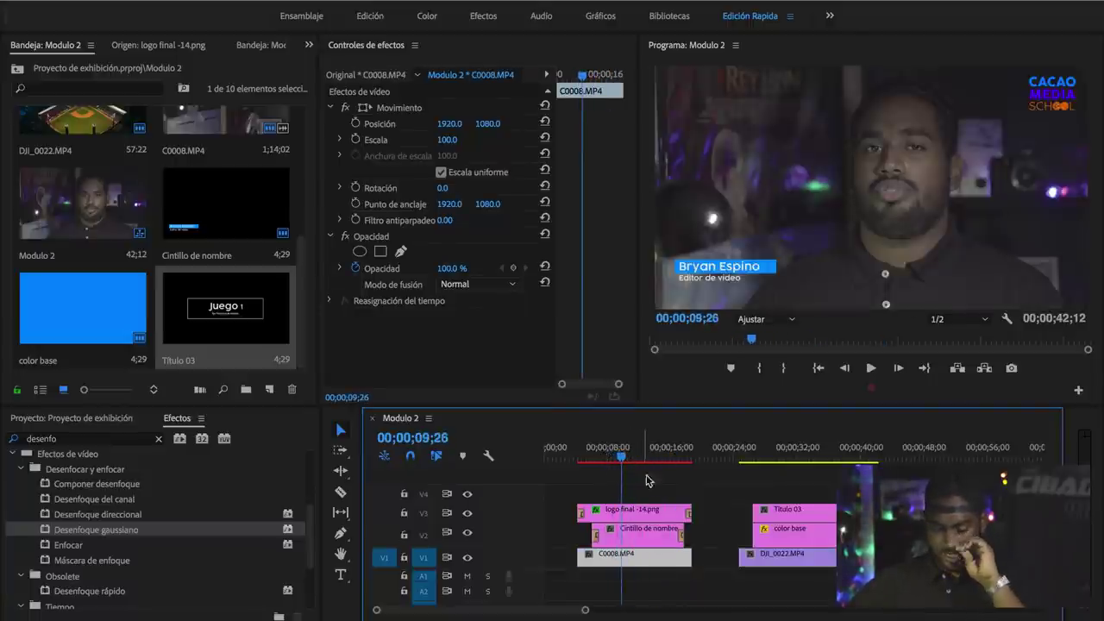
click(643, 530)
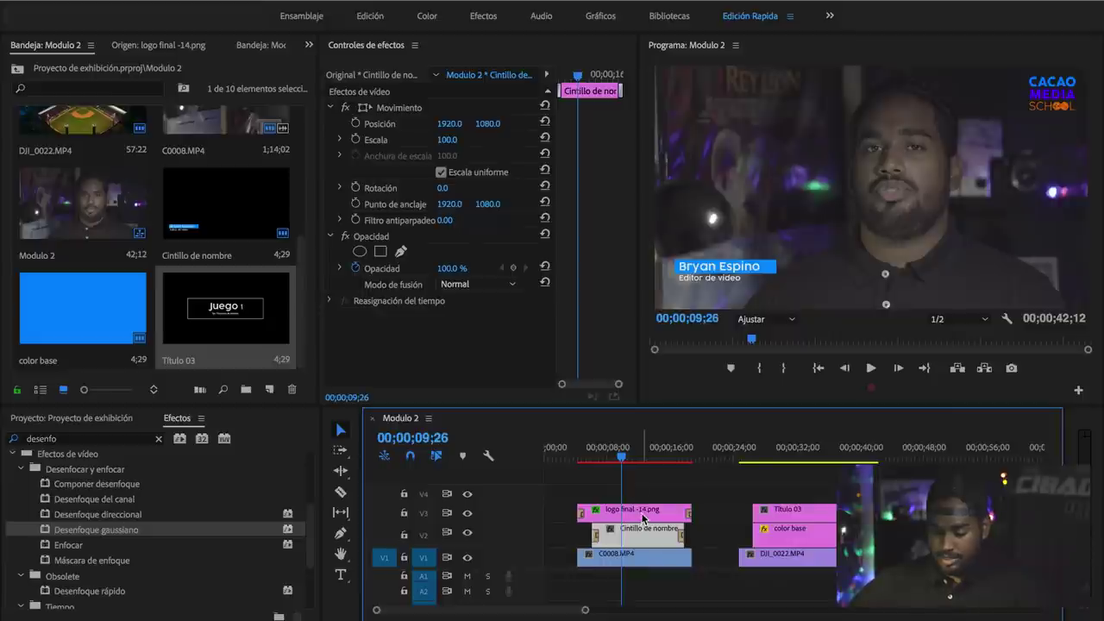
click(642, 516)
Scrub to 00;00;30;29, save the project, and reopen Título 03 in the title editor.
drag(700, 450, 684, 453)
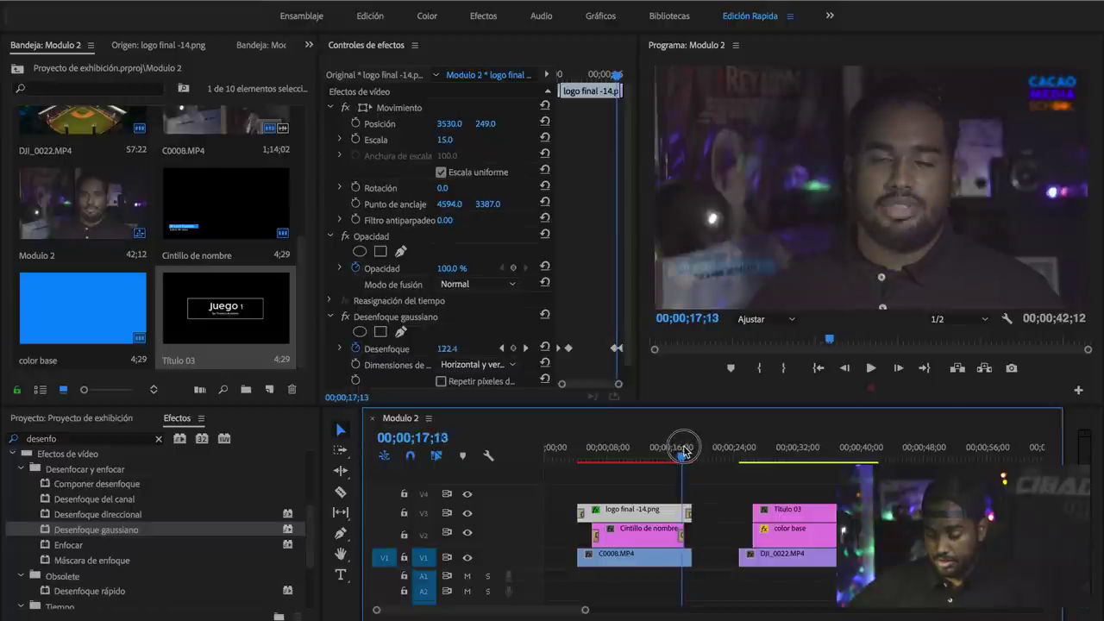
click(790, 445)
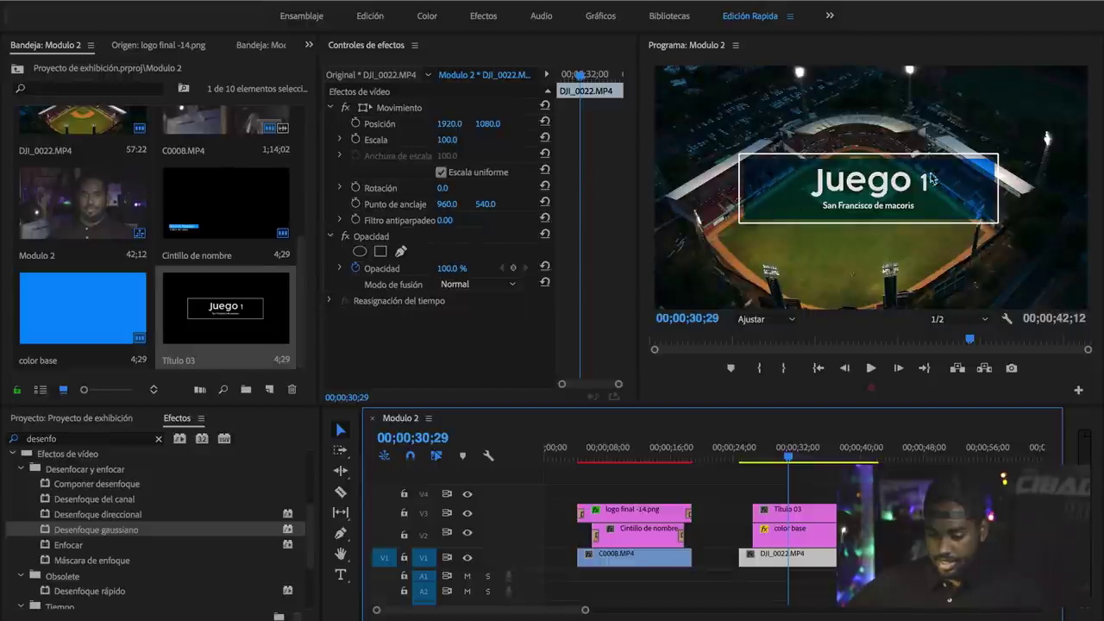
key(ctrl+s)
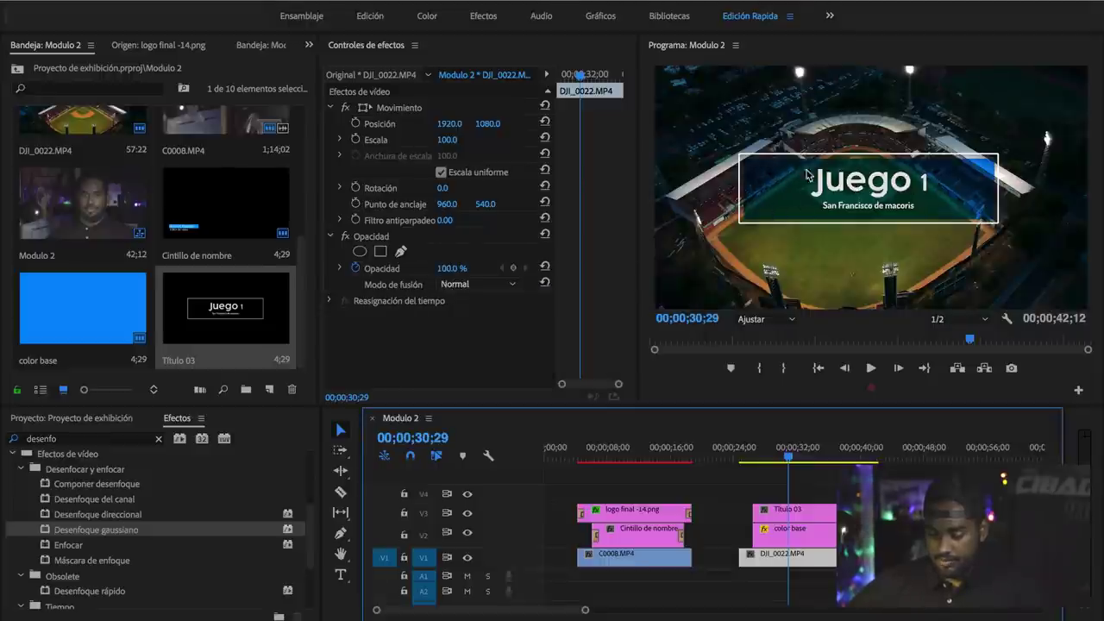
double_click(803, 518)
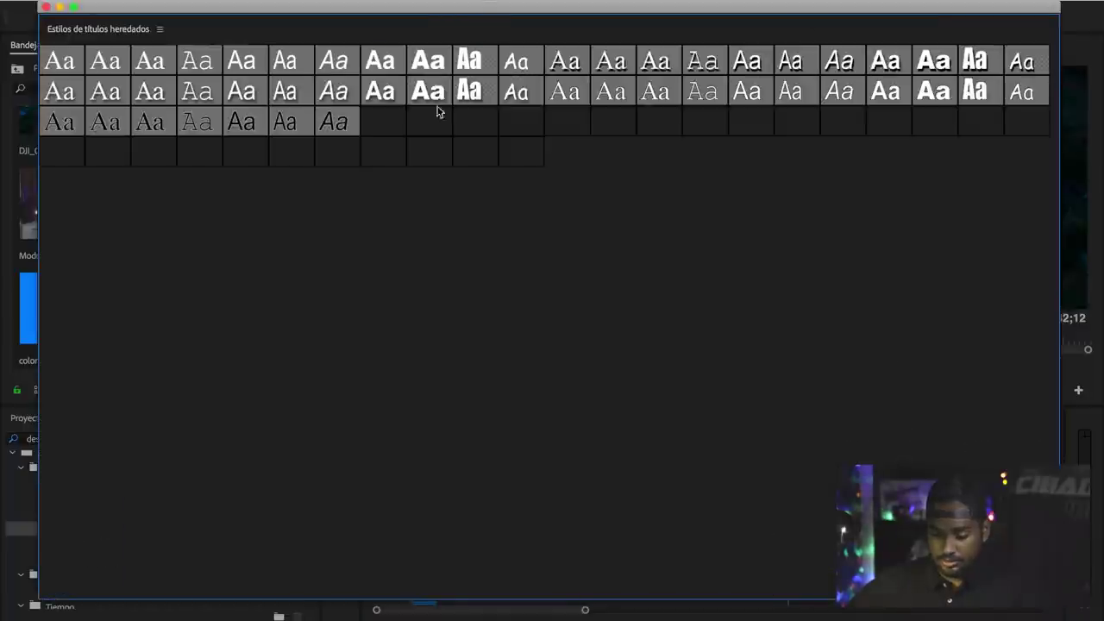
Hide the legacy title styles panel and select Título 03's white-outlined rectangle.
click(159, 31)
click(199, 41)
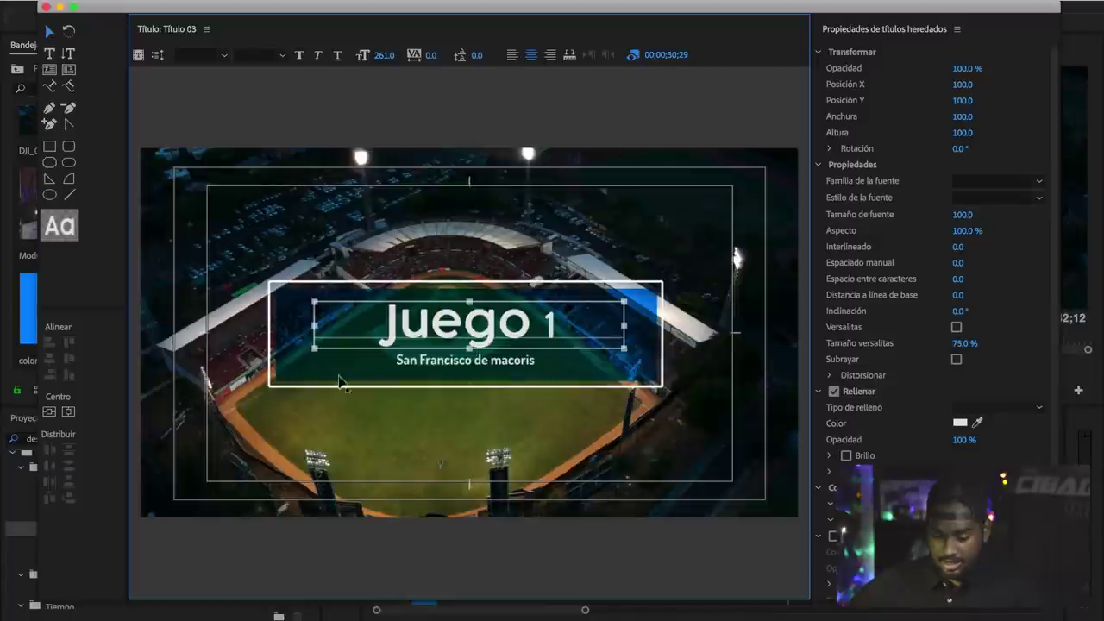
click(263, 231)
click(280, 283)
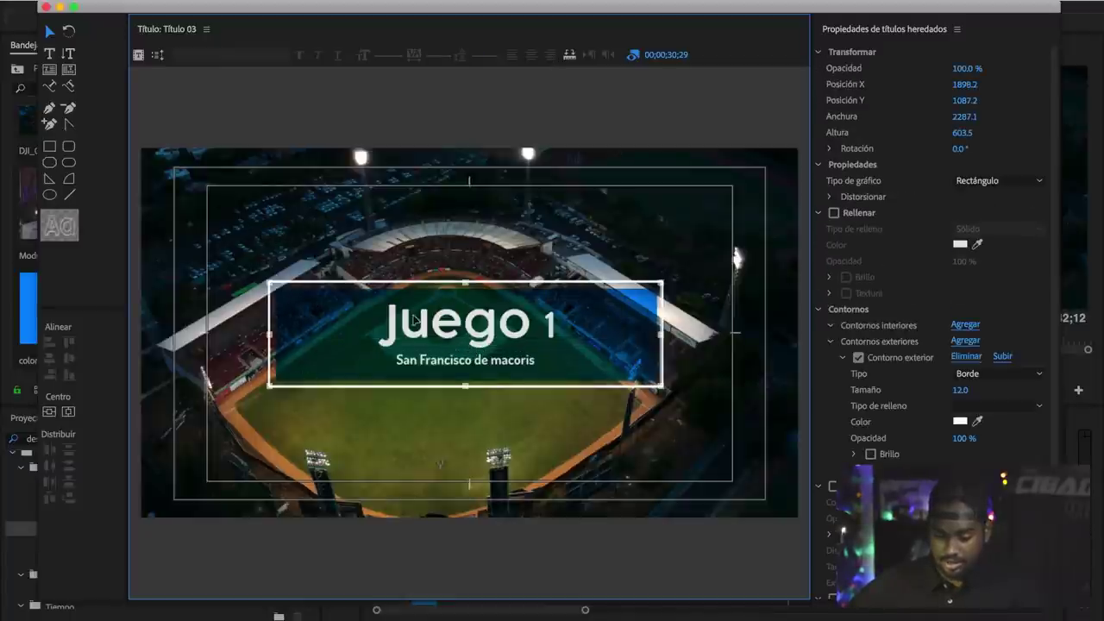